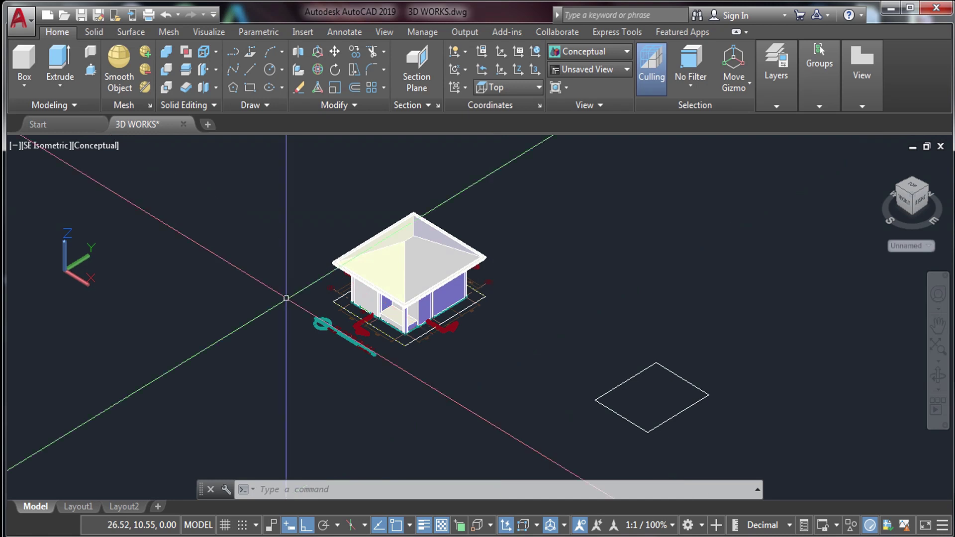
# Switch the viewport to the 2D Wireframe visual style and hide all the roof objects of the house
pyautogui.click(85, 144)
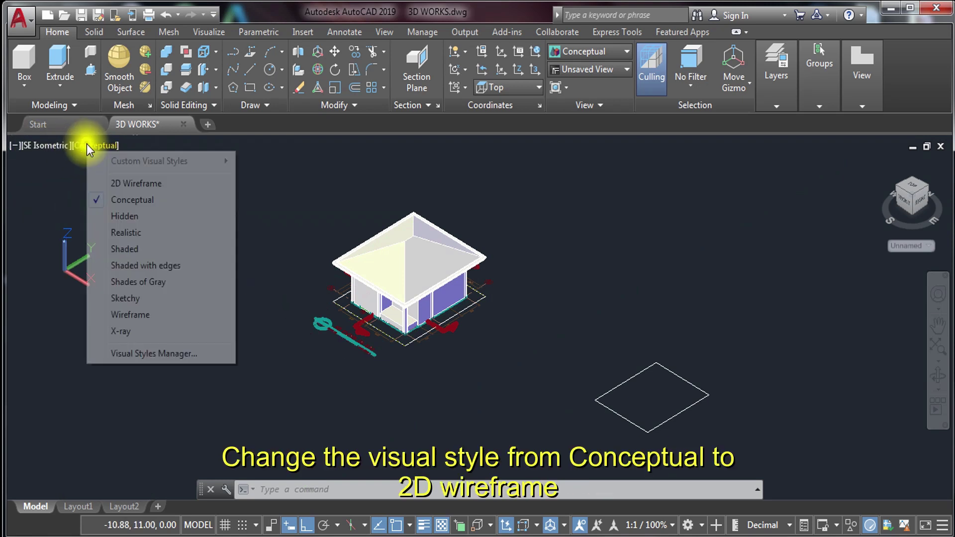
pyautogui.click(99, 183)
pyautogui.scroll(5, 438, 241)
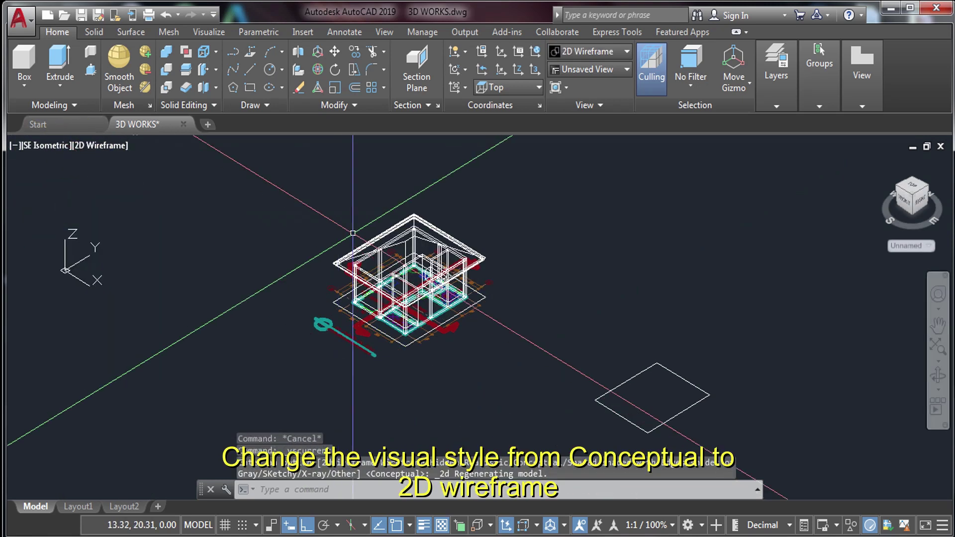
pyautogui.moveTo(278, 298)
pyautogui.mouseDown(button='middle')
pyautogui.moveTo(245, 265)
pyautogui.moveTo(230, 207)
pyautogui.moveTo(149, 249)
pyautogui.mouseUp(button='middle')
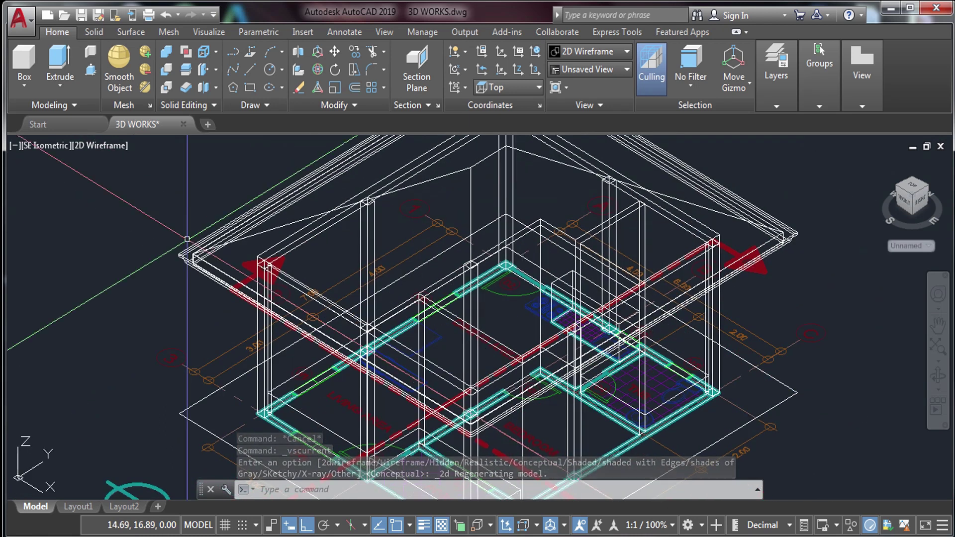
pyautogui.click(230, 180)
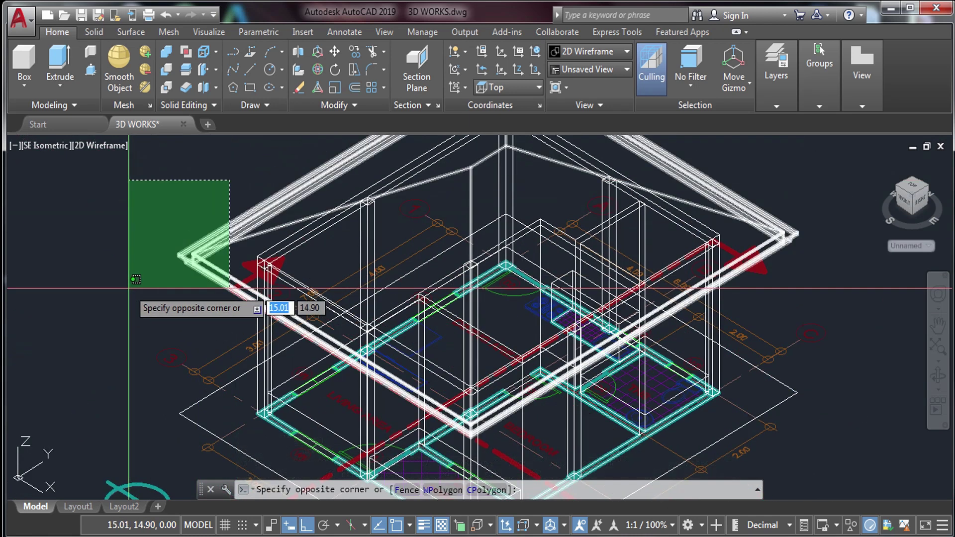
pyautogui.click(112, 303)
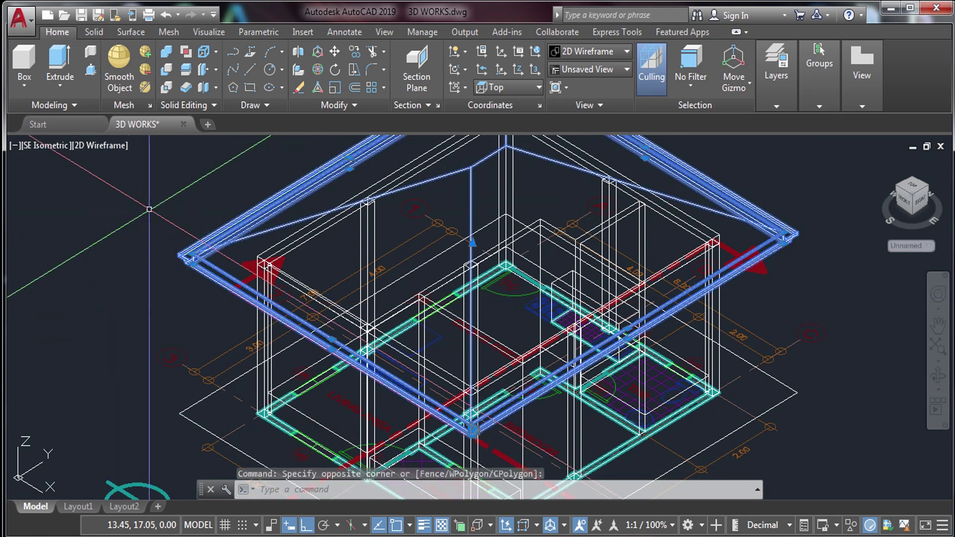
pyautogui.rightClick(150, 197)
pyautogui.click(204, 267)
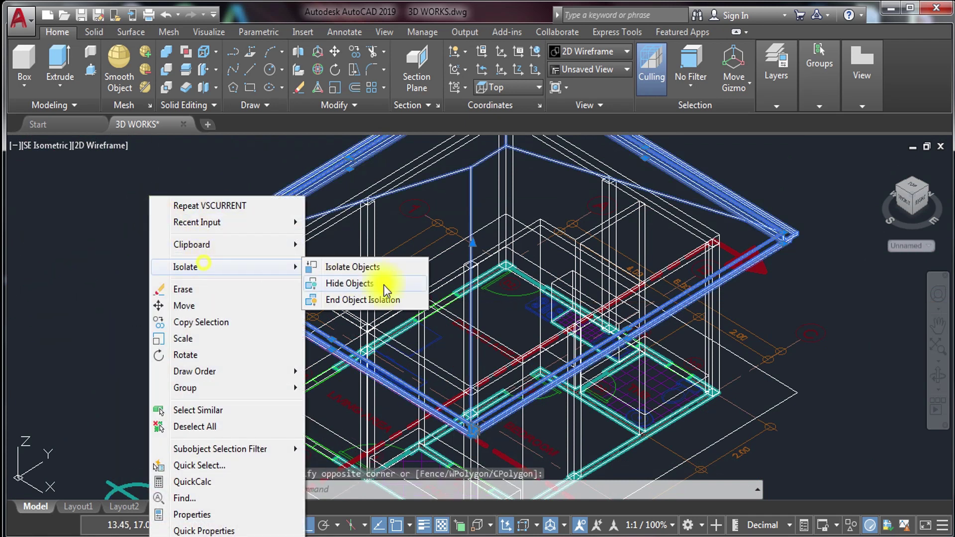
pyautogui.click(350, 283)
# Hide the roof beam that runs around the top of the walls
pyautogui.scroll(-2, 268, 248)
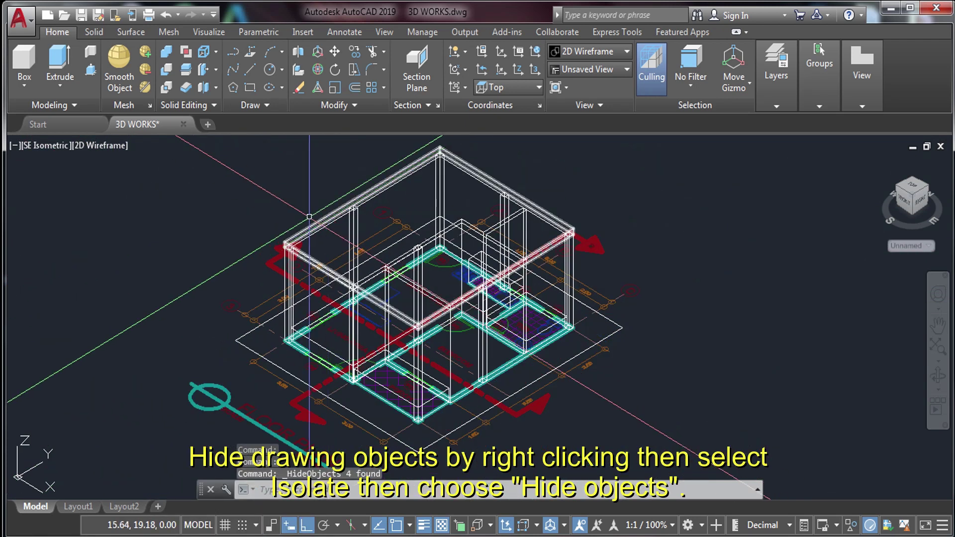
pyautogui.scroll(6, 267, 248)
pyautogui.click(267, 248)
pyautogui.click(234, 406)
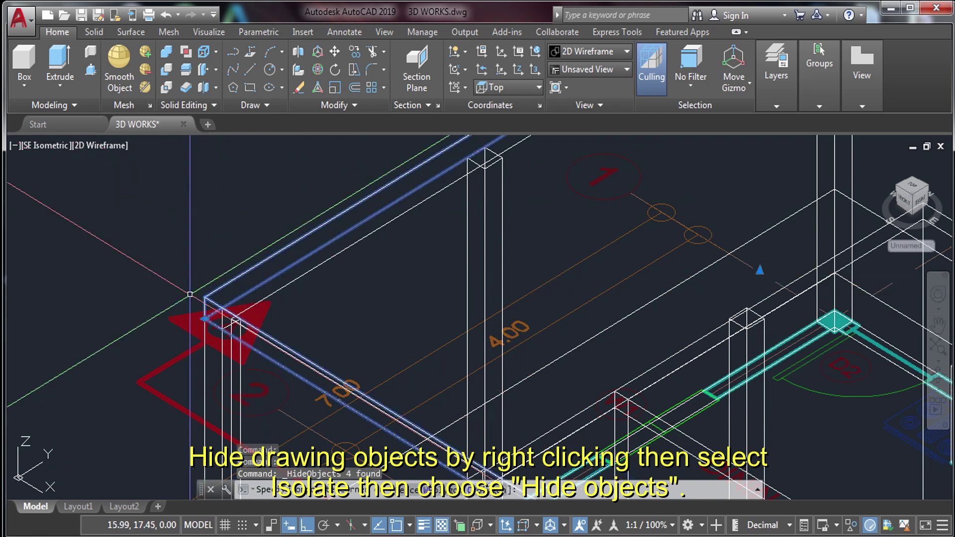
pyautogui.rightClick(159, 244)
pyautogui.moveTo(211, 245)
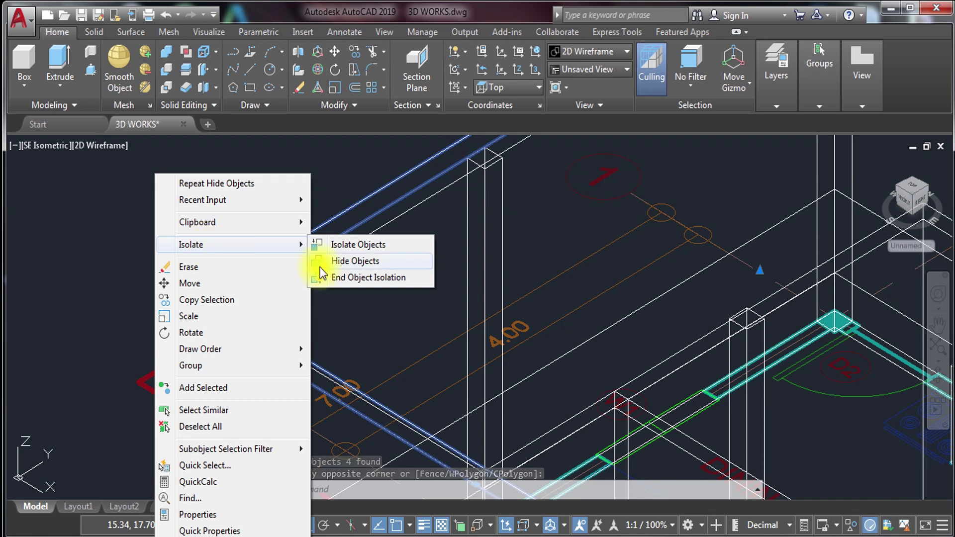
pyautogui.click(349, 262)
# Hide the three columns along the 7.00 side of the house, from the grid 3 corner to the grid 1 corner
pyautogui.scroll(-5, 389, 268)
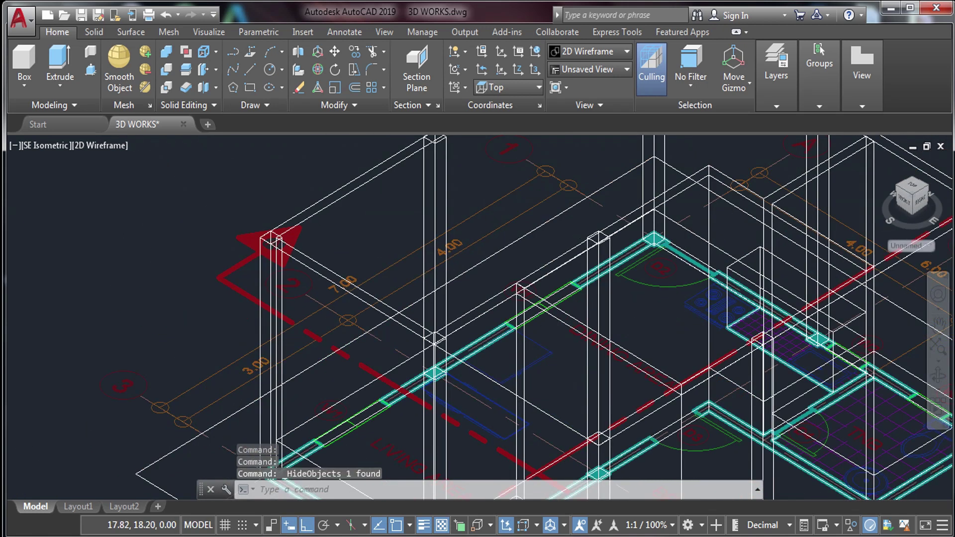
pyautogui.scroll(5, 407, 234)
pyautogui.scroll(-4, 407, 234)
pyautogui.scroll(5, 325, 254)
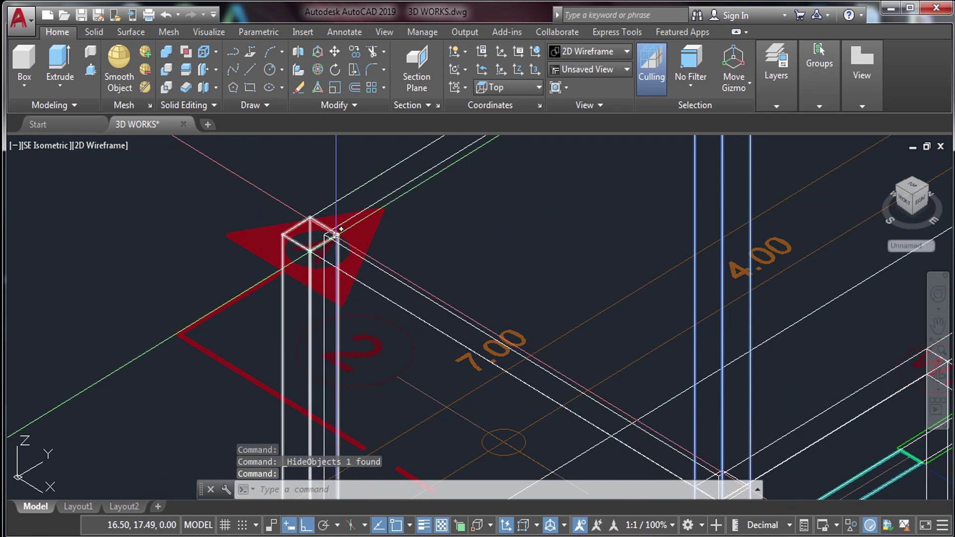
pyautogui.scroll(-3, 330, 239)
pyautogui.moveTo(331, 239); pyautogui.dragTo(378, 319, button='middle')
pyautogui.scroll(6, 490, 210)
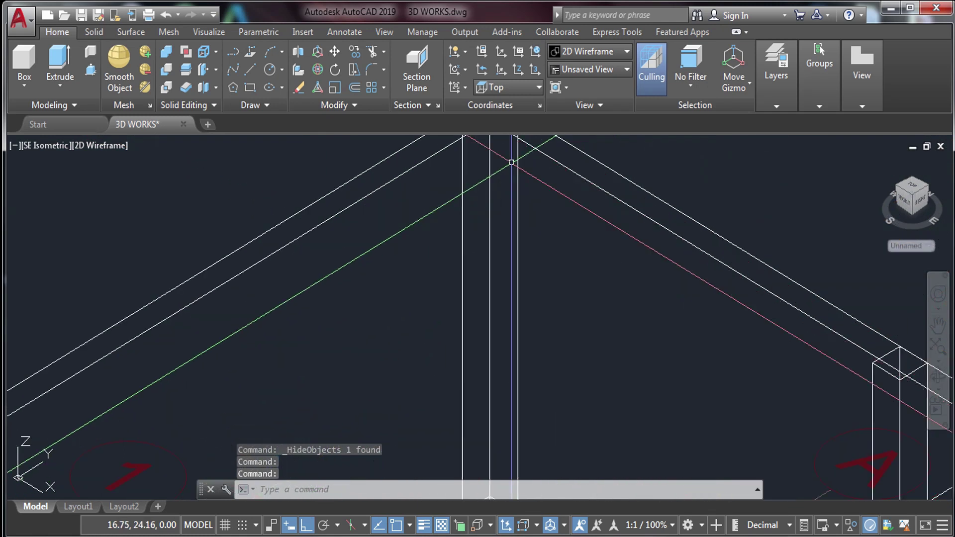
pyautogui.click(488, 209)
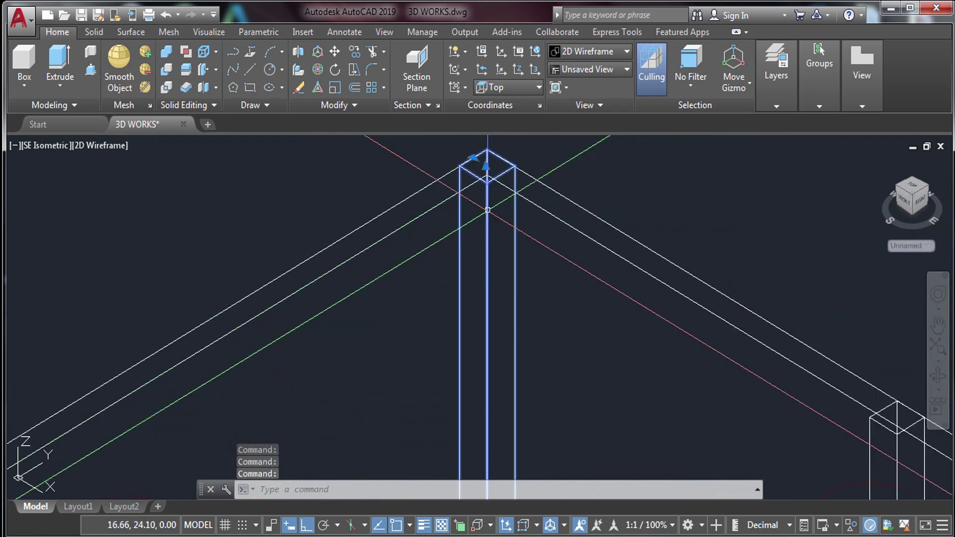
pyautogui.rightClick(312, 195)
pyautogui.moveTo(395, 243)
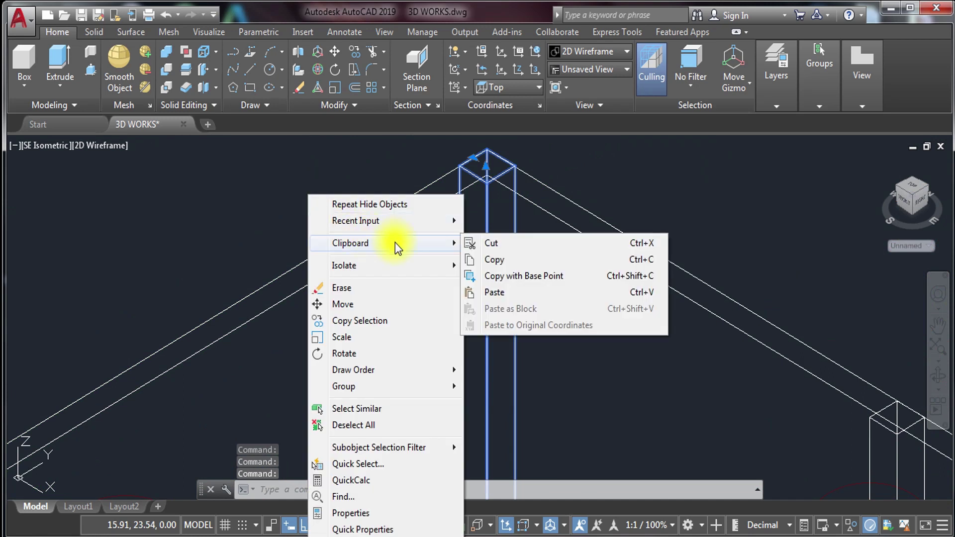
pyautogui.moveTo(393, 261)
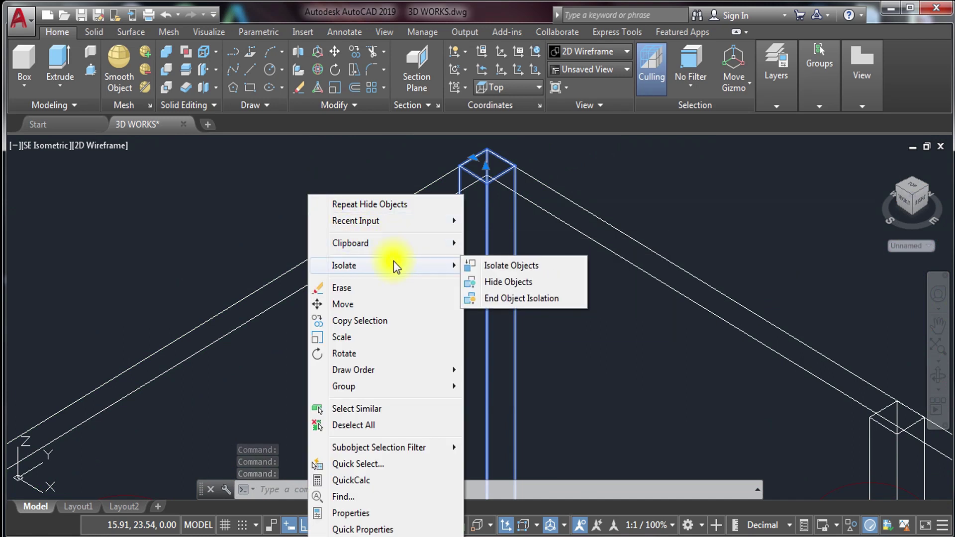
pyautogui.click(530, 282)
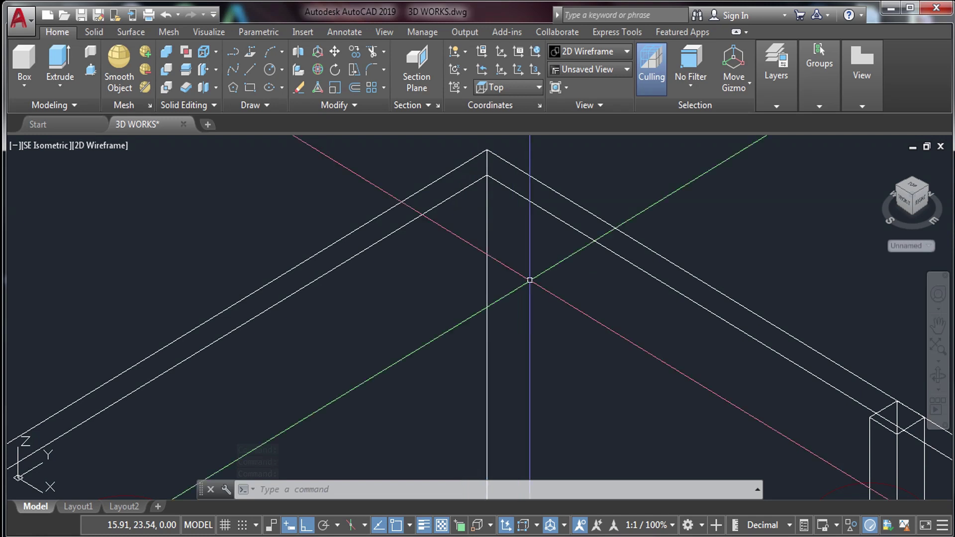
# Hide the six remaining columns together with the low main floor slab of the living and bedroom area
pyautogui.moveTo(717, 343); pyautogui.dragTo(582, 229, button='middle')
pyautogui.click(603, 271)
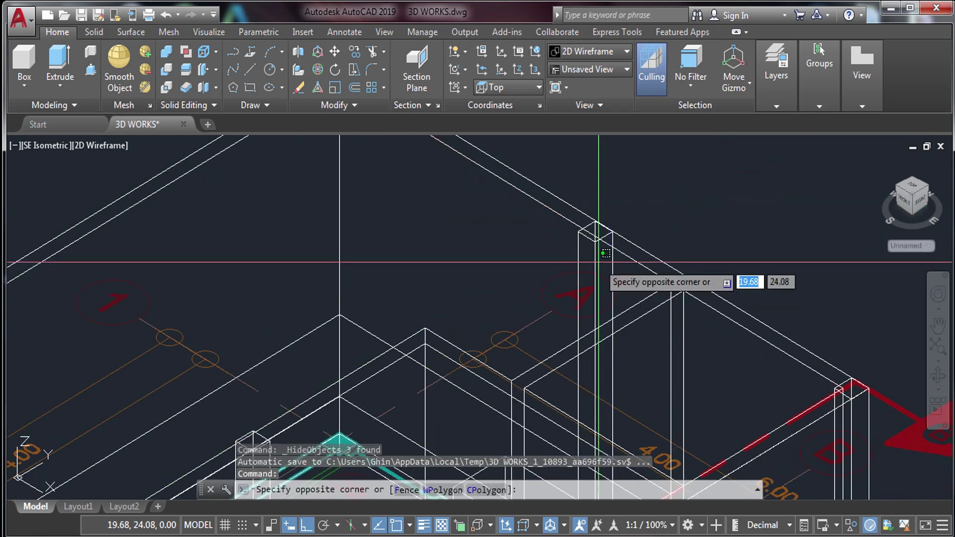
pyautogui.click(594, 283)
pyautogui.moveTo(668, 386)
pyautogui.mouseDown(button='middle')
pyautogui.moveTo(525, 143)
pyautogui.moveTo(512, 147)
pyautogui.mouseUp(button='middle')
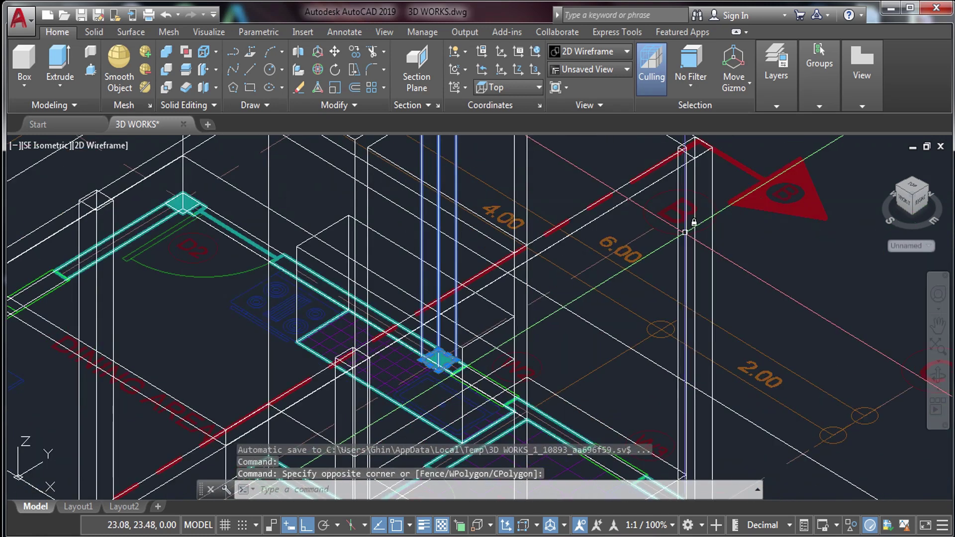
pyautogui.click(700, 175)
pyautogui.scroll(-2, 694, 181)
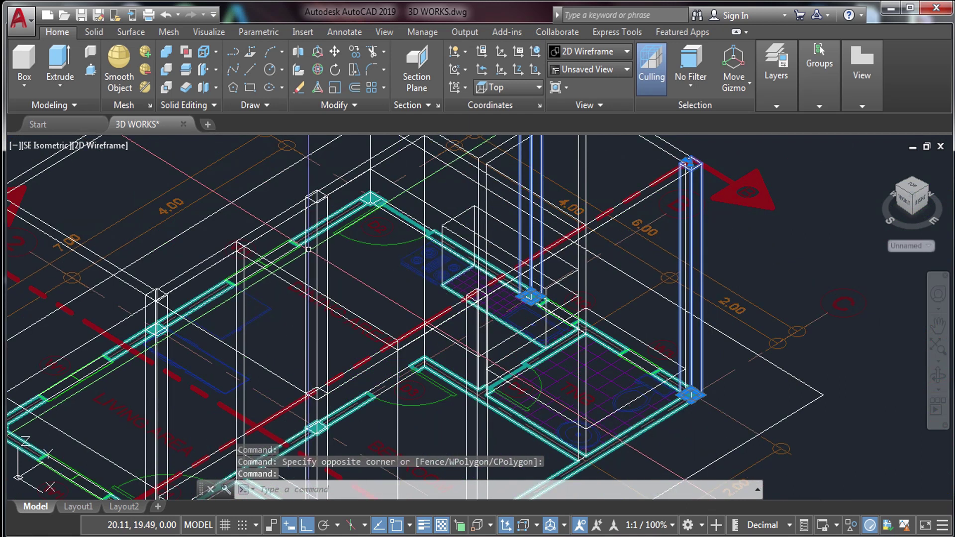
pyautogui.click(314, 219)
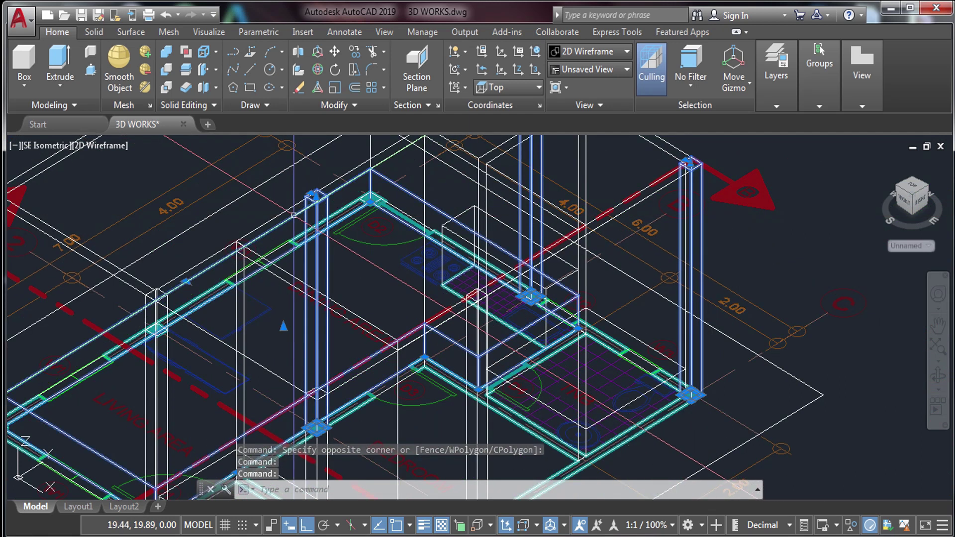
pyautogui.click(335, 293)
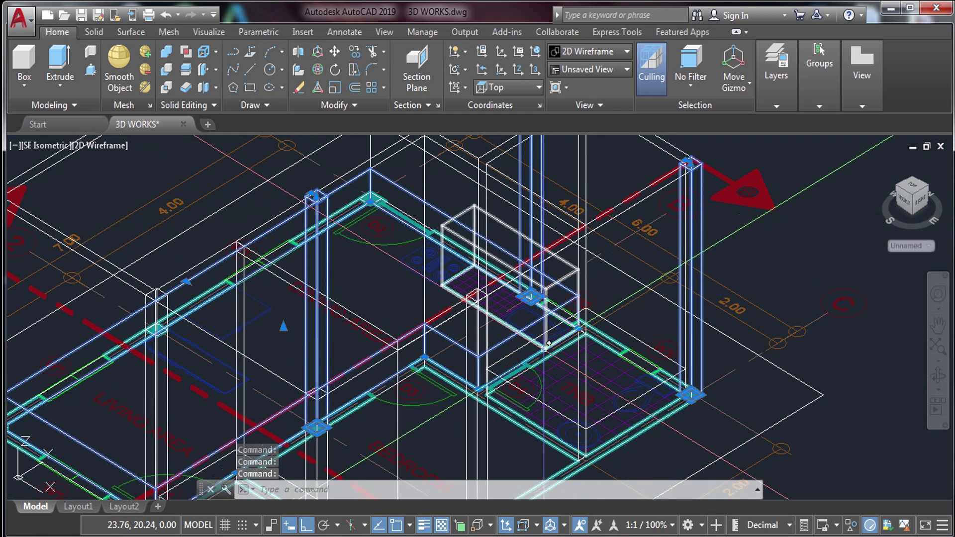
pyautogui.moveTo(166, 368); pyautogui.dragTo(403, 297, button='middle')
pyautogui.click(403, 297)
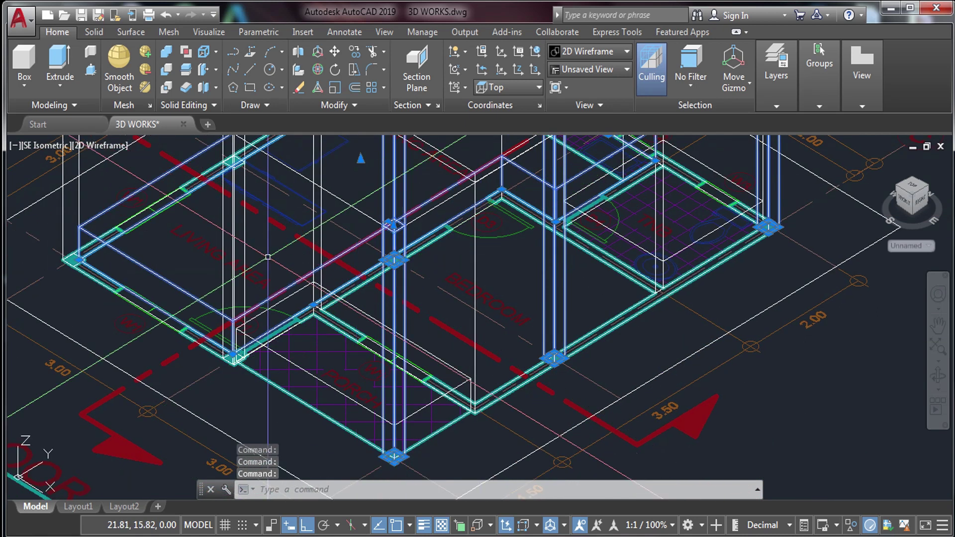
pyautogui.moveTo(247, 230); pyautogui.dragTo(532, 424, button='middle')
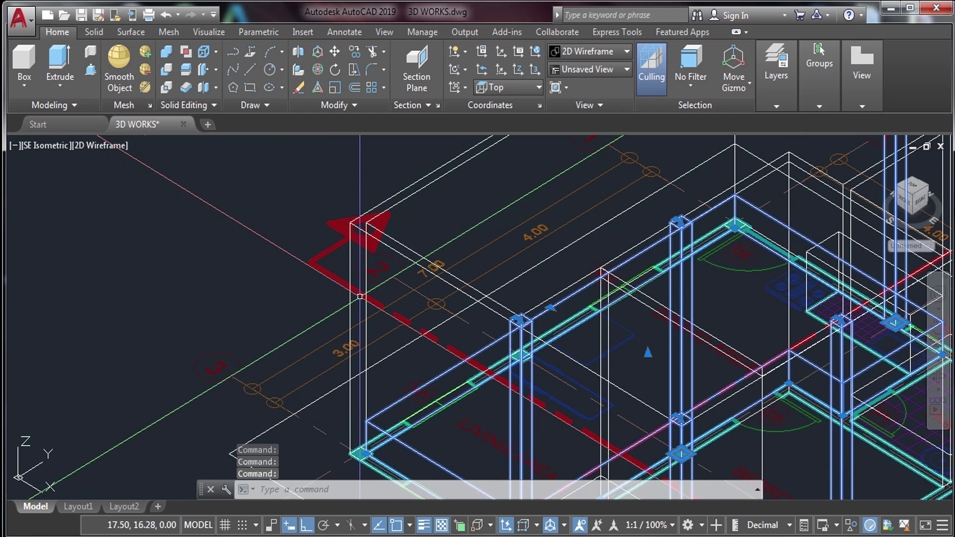
pyautogui.rightClick(238, 255)
pyautogui.moveTo(341, 267)
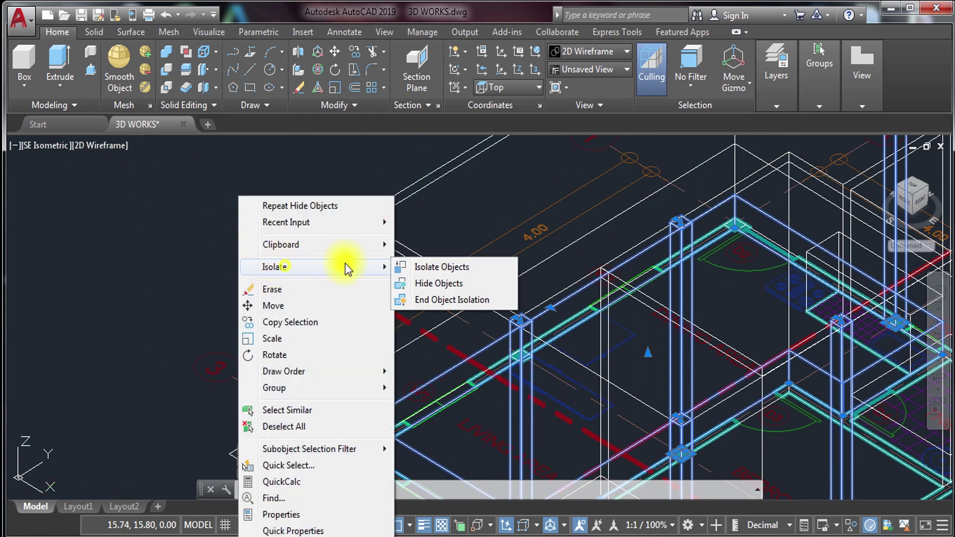
pyautogui.click(438, 284)
# Try to hide the exterior walls and the interior partition walls together
pyautogui.scroll(-5, 503, 275)
pyautogui.scroll(7, 503, 275)
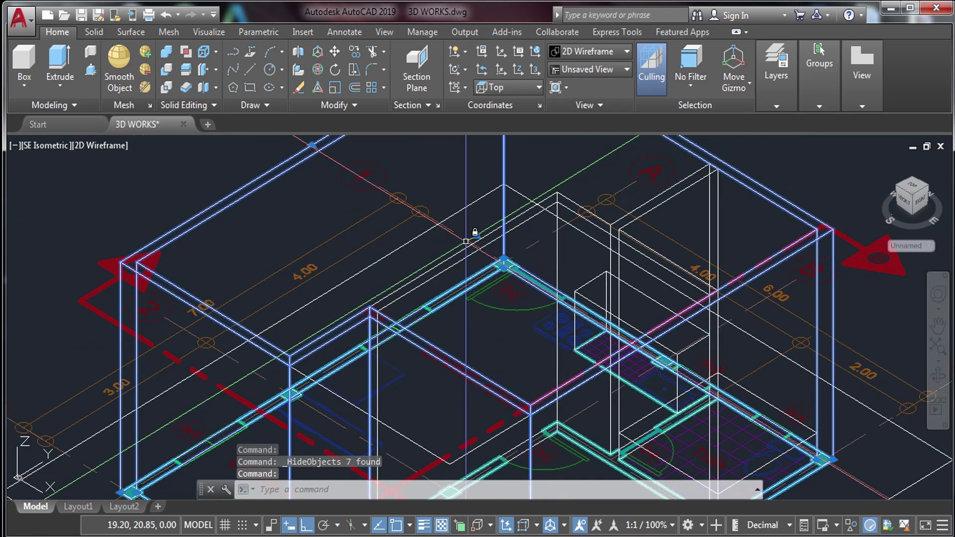
pyautogui.click(463, 249)
pyautogui.rightClick(463, 249)
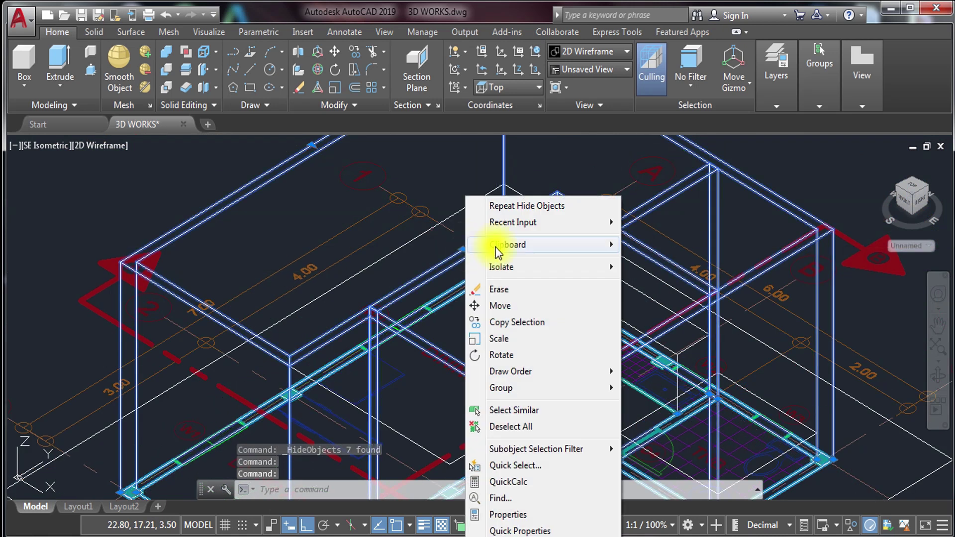
pyautogui.moveTo(525, 244)
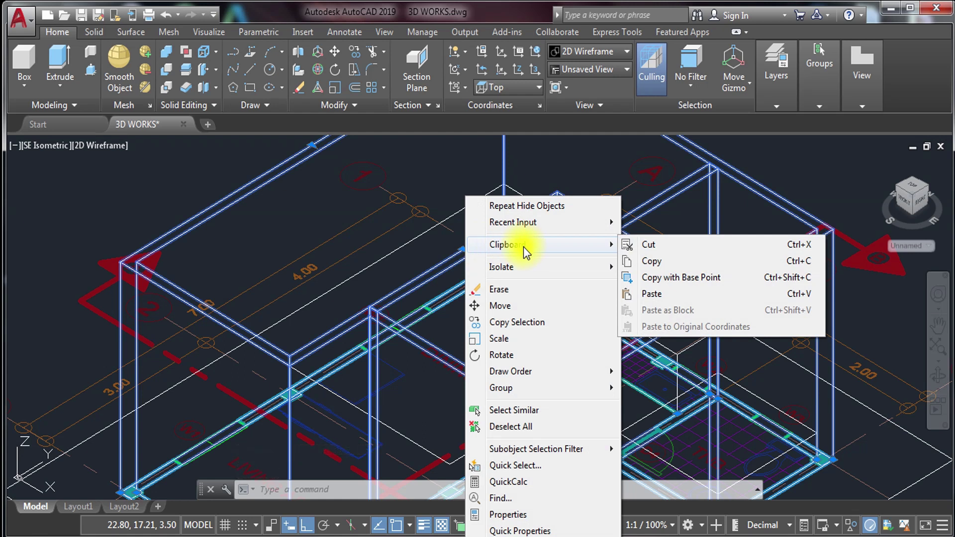
pyautogui.moveTo(513, 265)
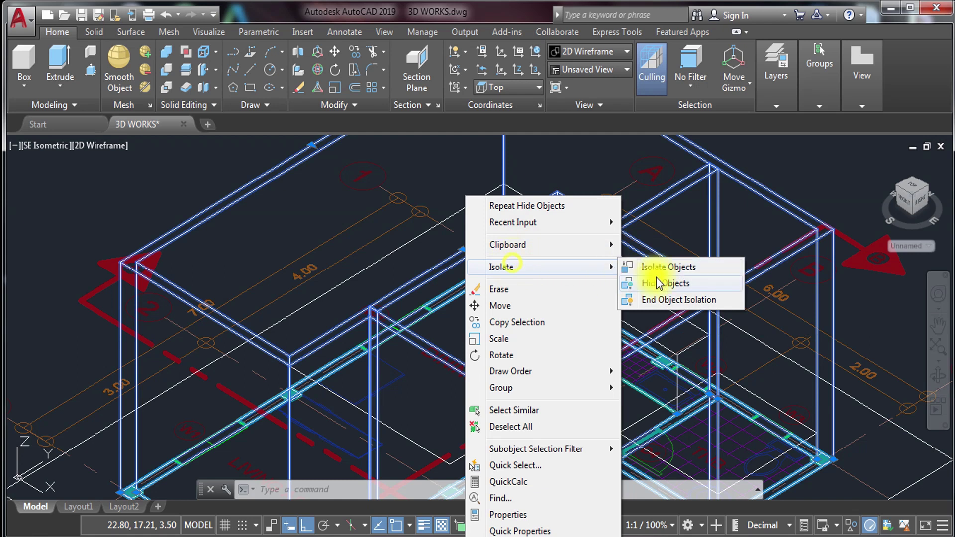
pyautogui.click(685, 282)
# Undo the last hiding of the walls and leave nothing selected
pyautogui.scroll(-5, 477, 293)
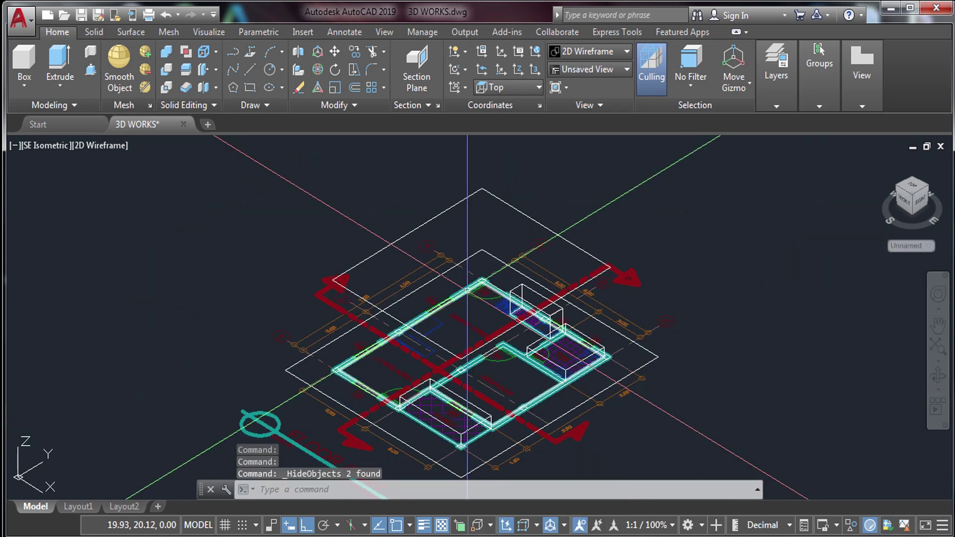
pyautogui.hotkey('ctrl', 'z')
pyautogui.hotkey('ctrl', 'z')
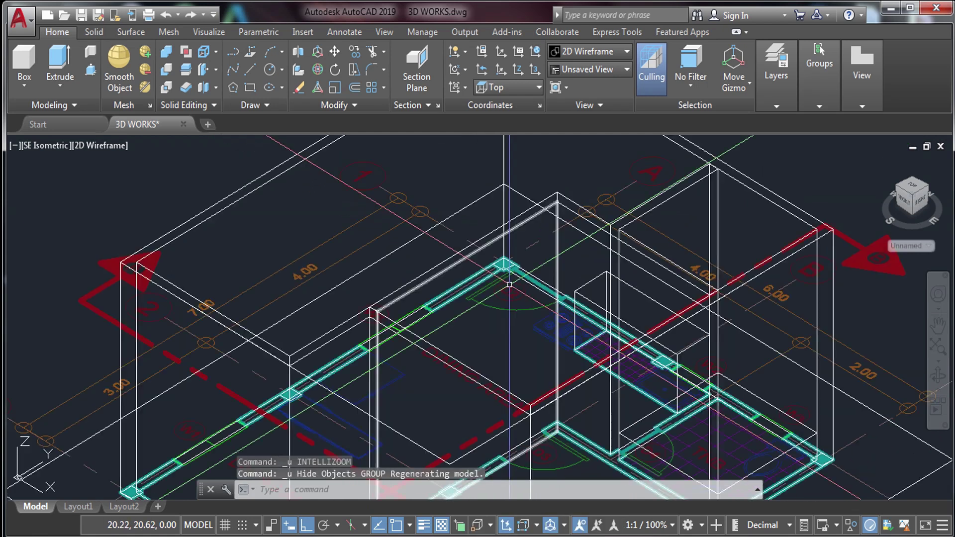
pyautogui.click(496, 275)
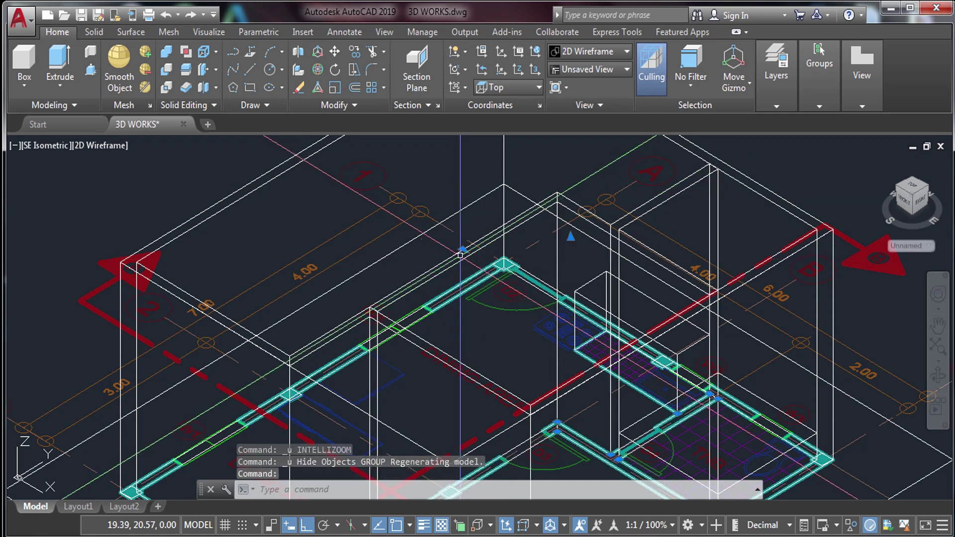
pyautogui.press('Escape')
pyautogui.press('Escape')
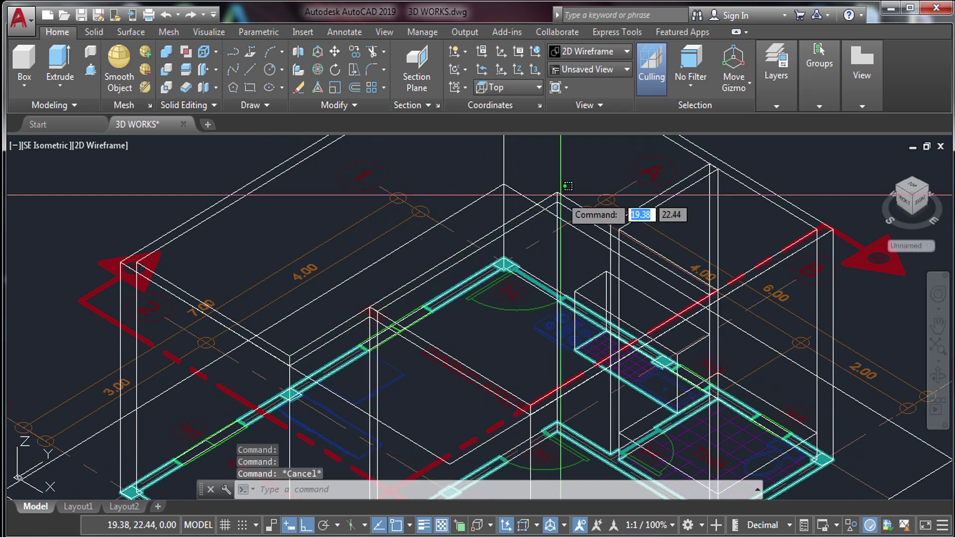
# Hide only the interior partition walls, keeping the exterior walls displayed
pyautogui.click(556, 194)
pyautogui.rightClick(554, 194)
pyautogui.moveTo(598, 244)
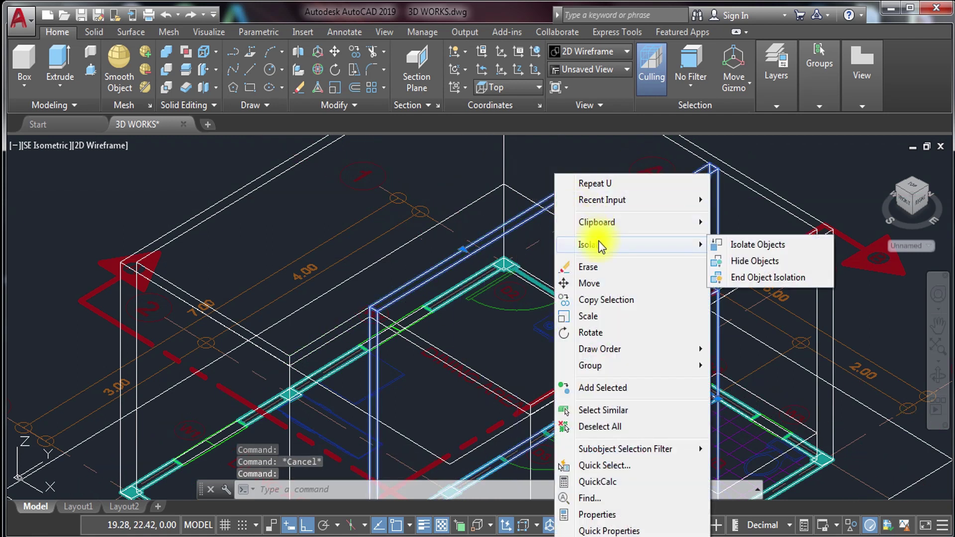
pyautogui.click(752, 262)
# Hide the box-shaped solid of the kitchen counter beside the exterior wall
pyautogui.scroll(-4, 660, 242)
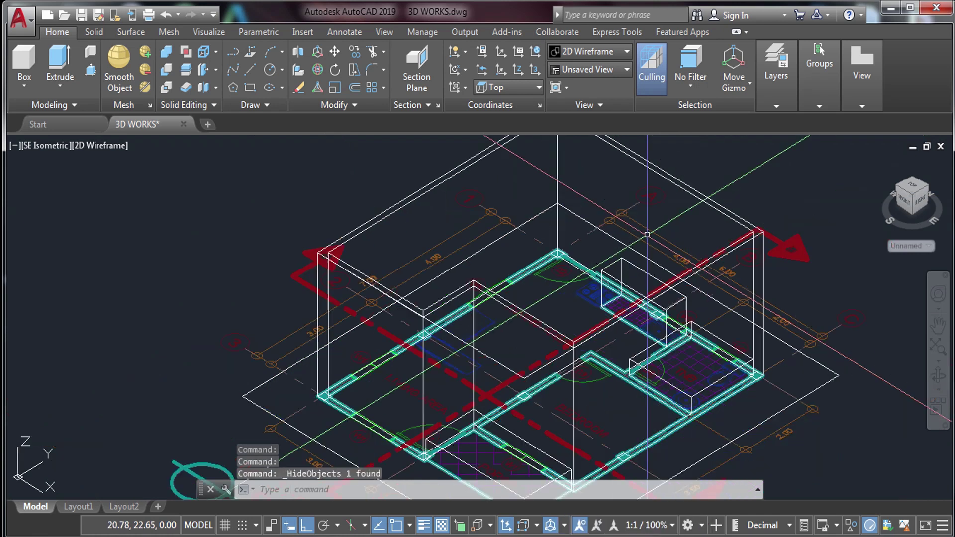
pyautogui.rightClick(615, 264)
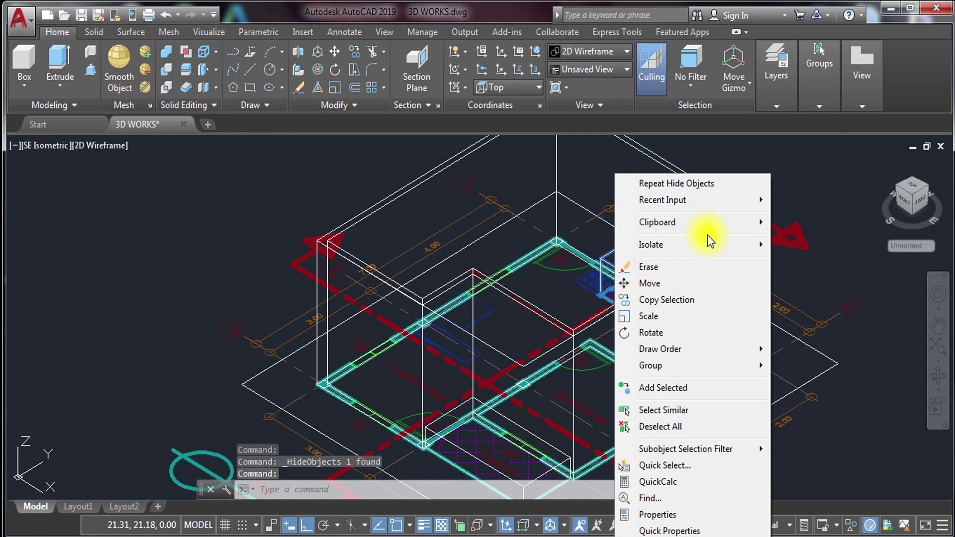
pyautogui.moveTo(701, 244)
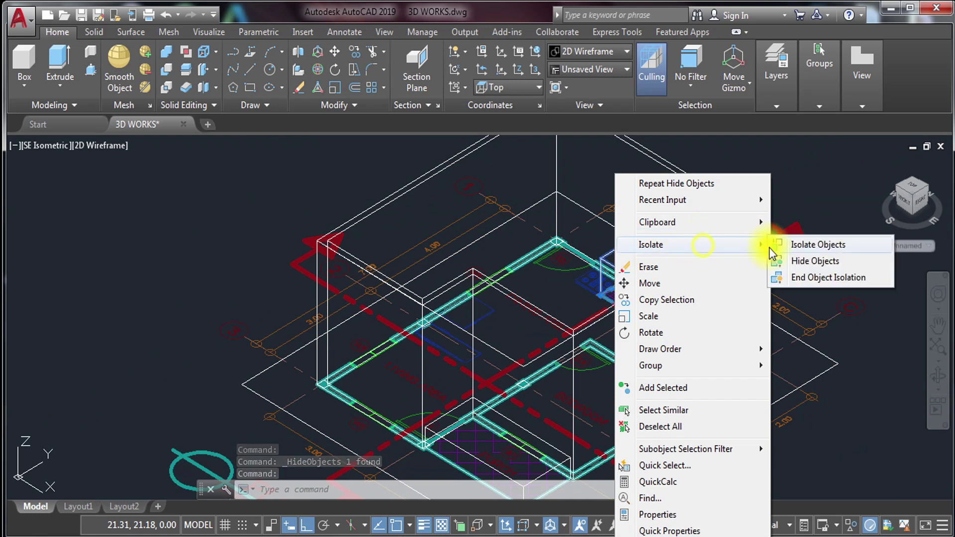
pyautogui.click(803, 268)
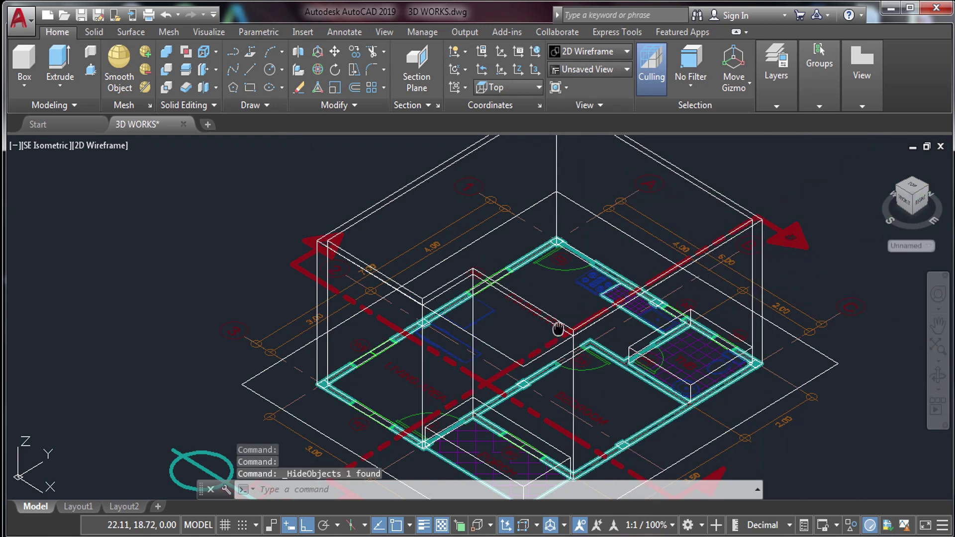
# Hide the low solid around the toilet and bath (TNB), leaving its floor hatch displayed
pyautogui.scroll(2, 573, 257)
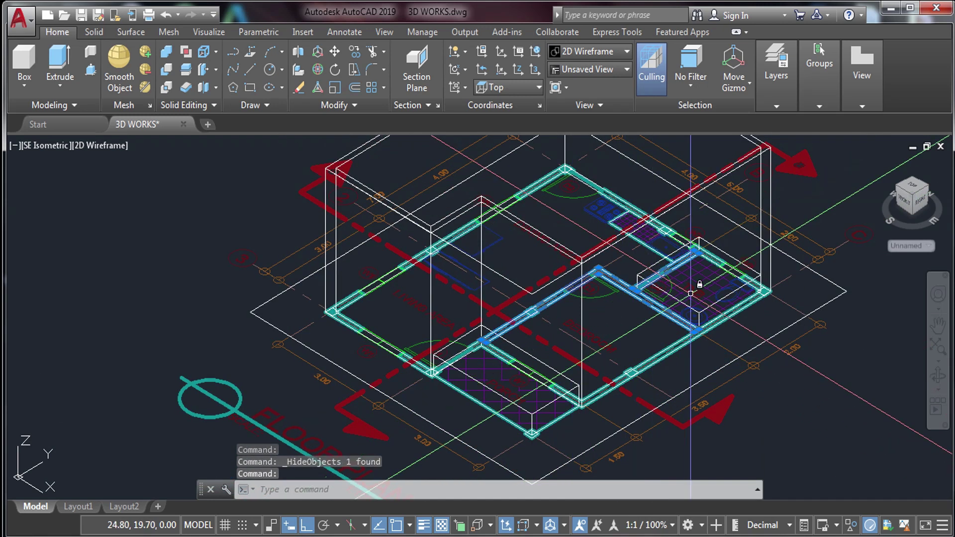
pyautogui.press('Escape')
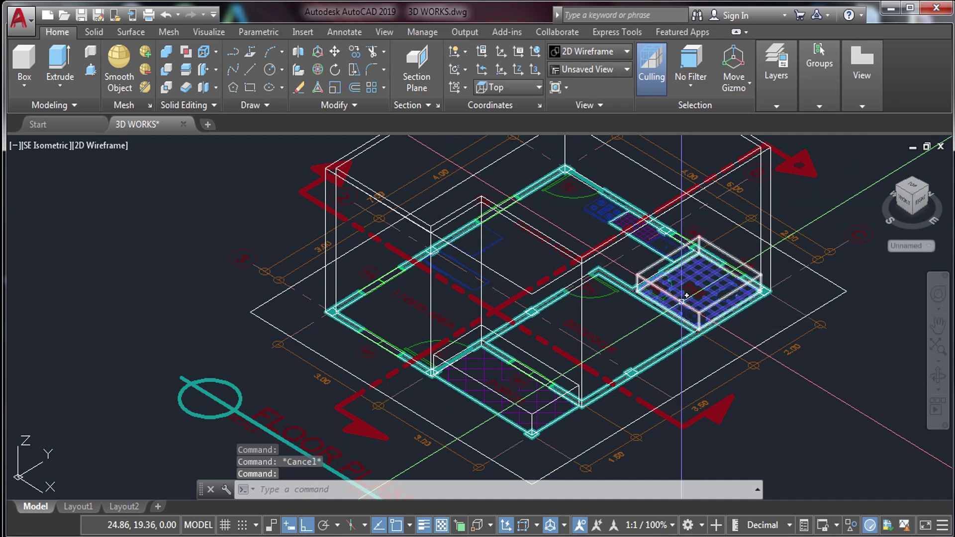
pyautogui.click(681, 301)
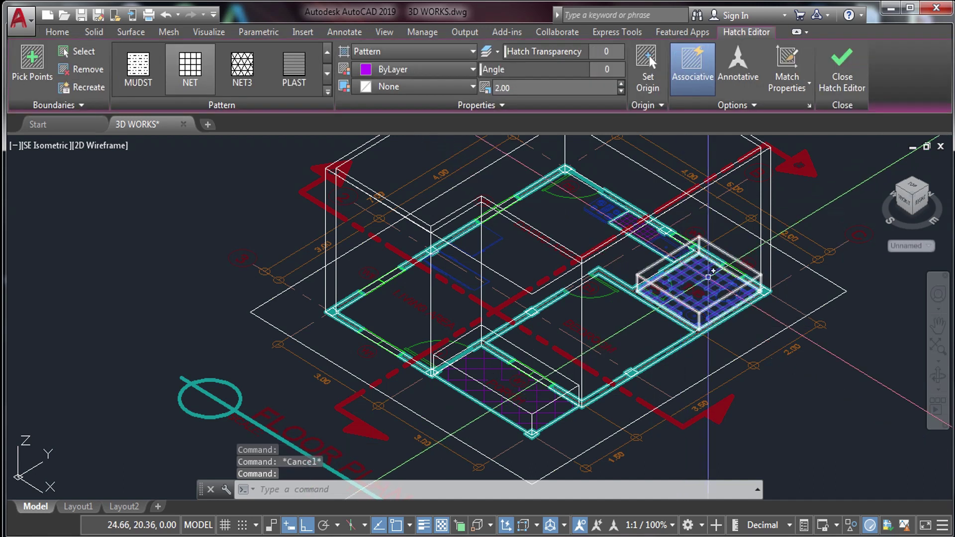
pyautogui.scroll(5, 652, 274)
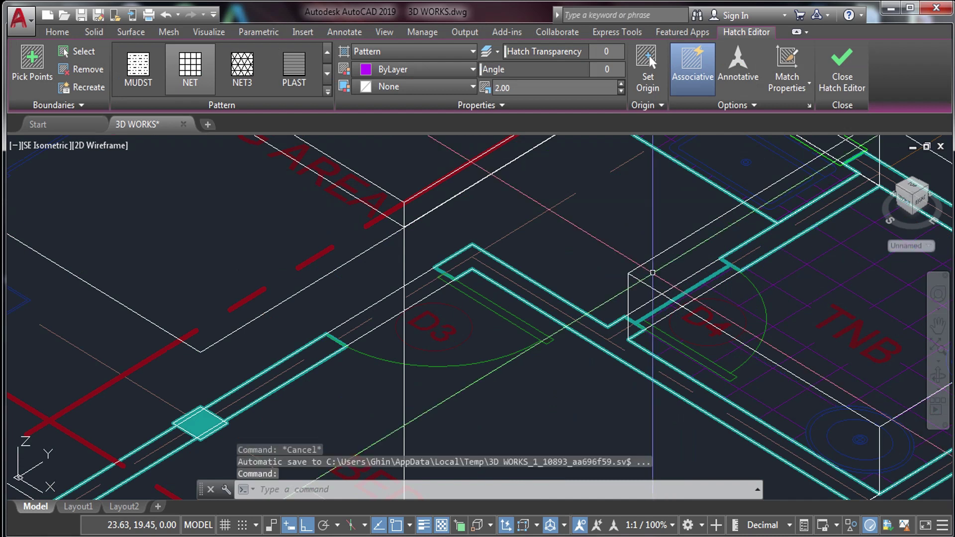
pyautogui.click(679, 268)
pyautogui.rightClick(678, 268)
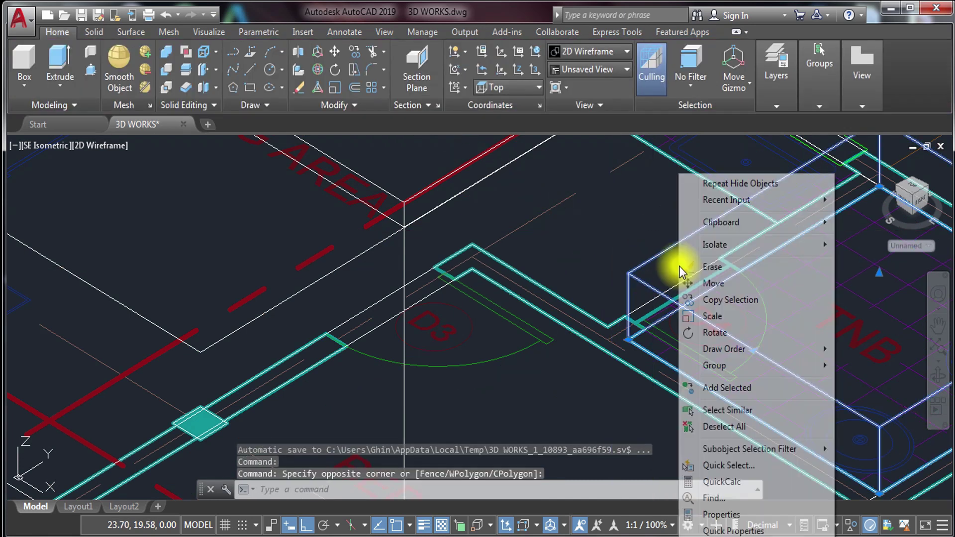
pyautogui.moveTo(736, 245)
pyautogui.click(873, 262)
pyautogui.scroll(-5, 427, 323)
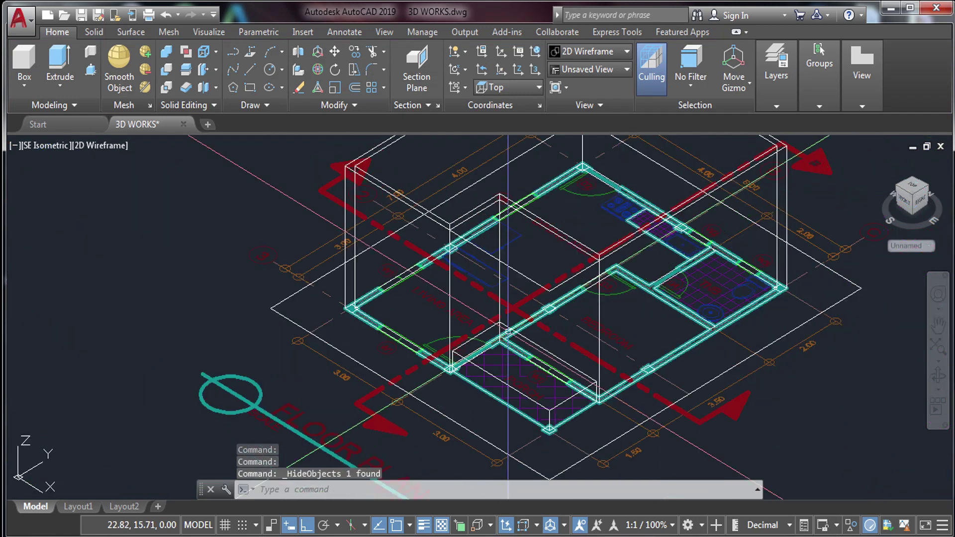
# Draw a 1.2 by 1.2 rectangle over the FLOOR PLAN title, outside the house
pyautogui.scroll(4, 427, 322)
pyautogui.scroll(-5, 427, 322)
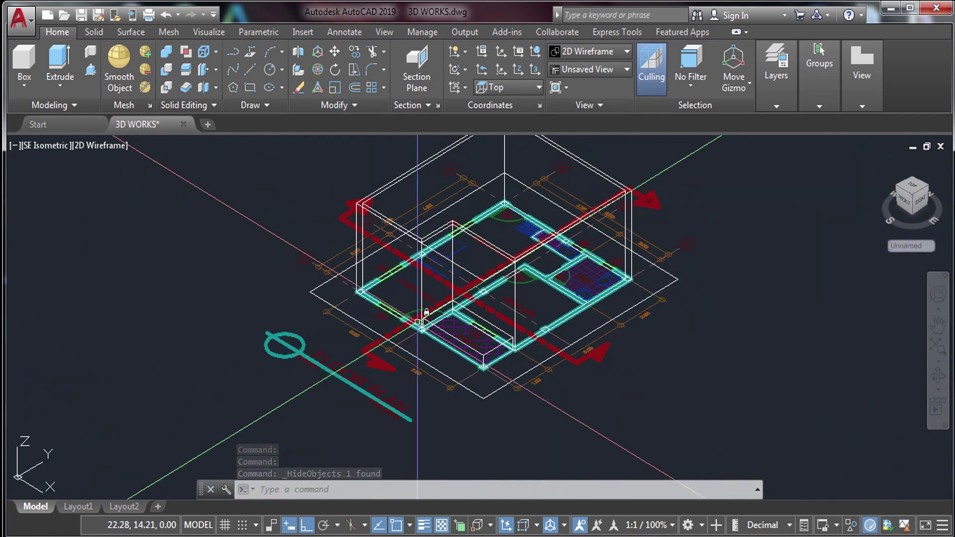
pyautogui.moveTo(376, 330); pyautogui.dragTo(434, 293, button='middle')
pyautogui.scroll(4, 434, 294)
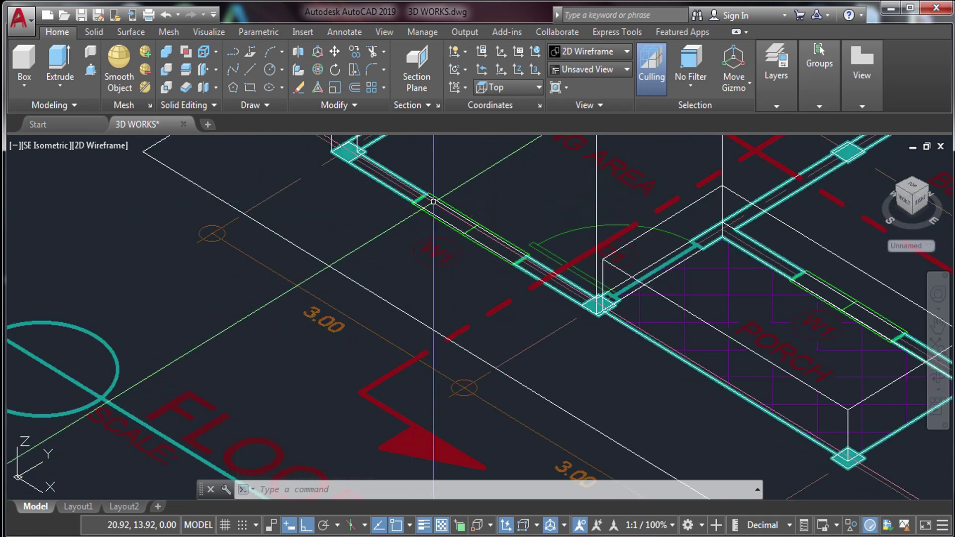
pyautogui.scroll(-1, 473, 258)
pyautogui.moveTo(473, 259); pyautogui.dragTo(399, 322, button='middle')
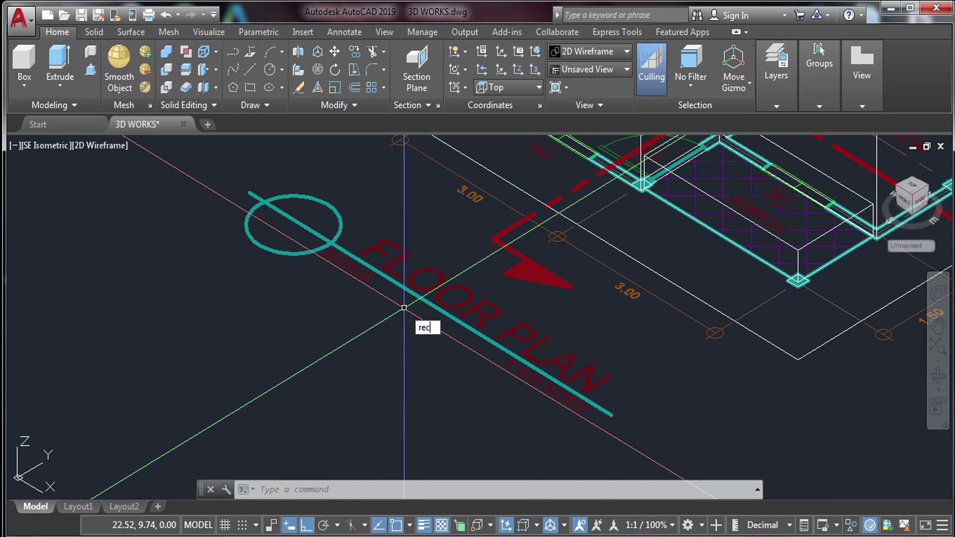
pyautogui.press('Return')
pyautogui.click(343, 323)
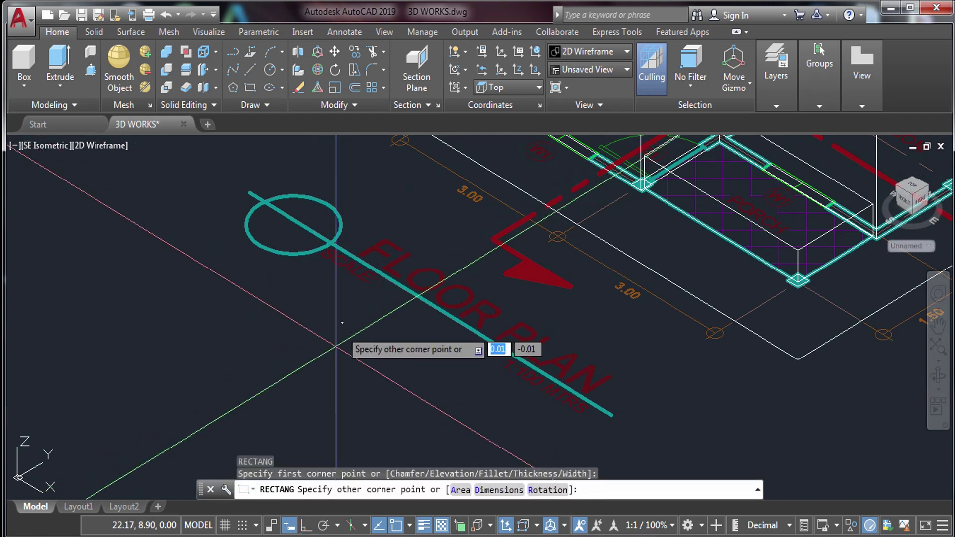
pyautogui.write('1.2')
pyautogui.press('Tab')
pyautogui.write('1.2')
pyautogui.press('Return')
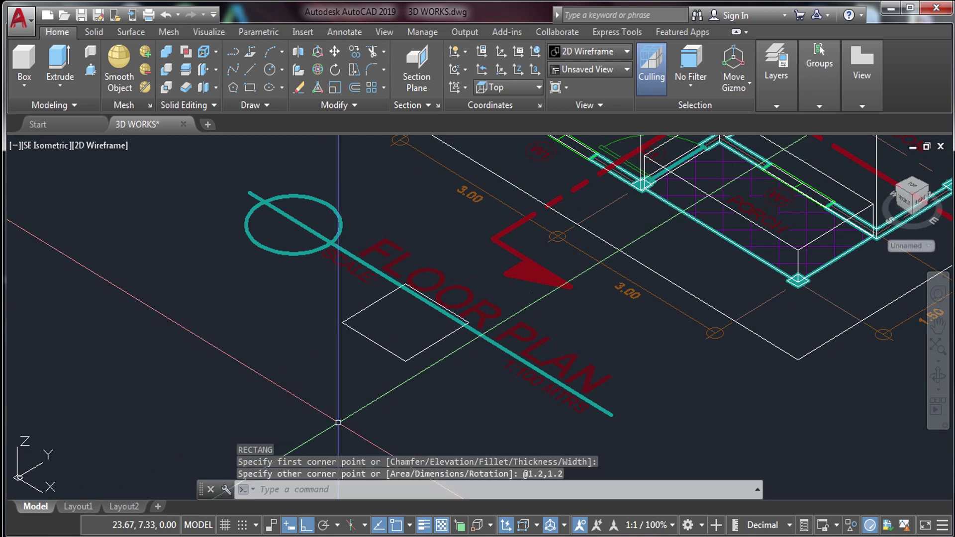
pyautogui.scroll(5, 371, 348)
pyautogui.click(402, 277)
pyautogui.click(325, 327)
pyautogui.write('Co')
pyautogui.press('Return')
pyautogui.press('Escape')
# Move the 1.2 by 1.2 square in the negative Y direction, clear of the FLOOR PLAN title
pyautogui.click(383, 267)
pyautogui.click(284, 342)
pyautogui.write('M')
pyautogui.press('Return')
pyautogui.click(383, 278)
pyautogui.scroll(-4, 164, 369)
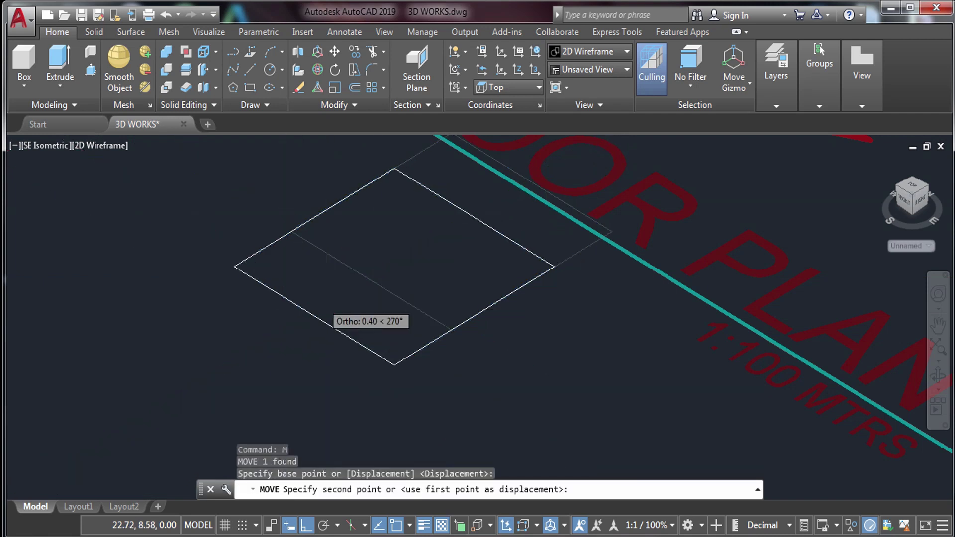
pyautogui.press('Escape')
# Stand the square upright with ROTATE3D, turning it 90 degrees about its front edge along X
pyautogui.click(182, 369)
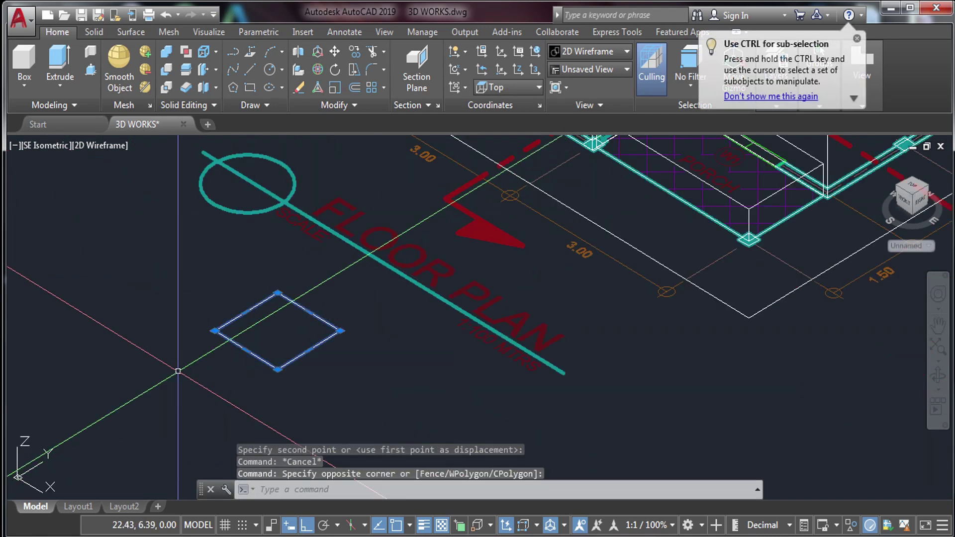
pyautogui.write('ro')
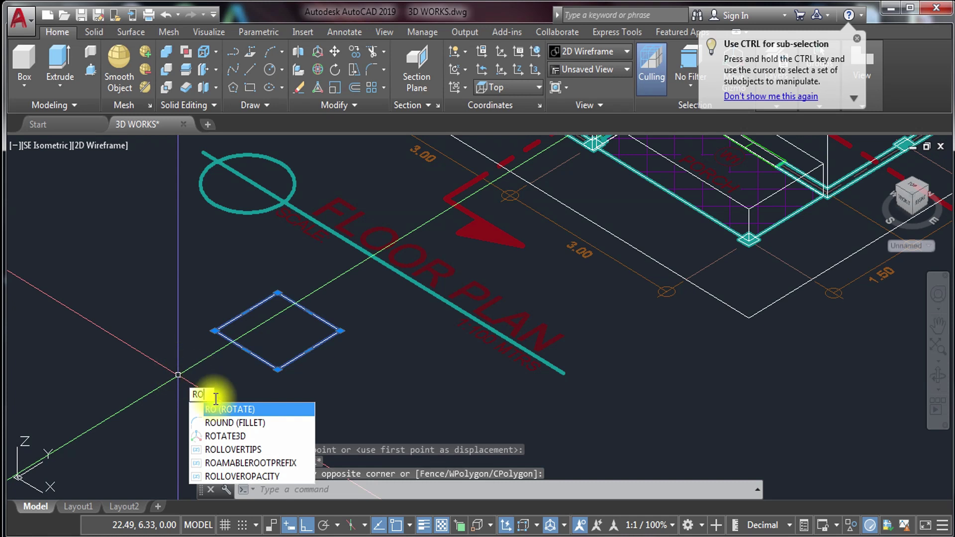
pyautogui.click(233, 439)
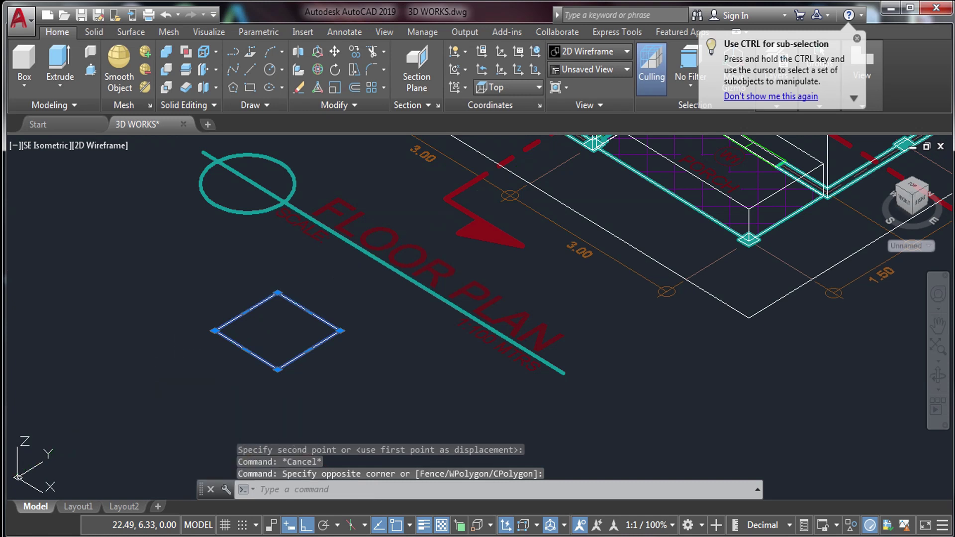
pyautogui.click(216, 330)
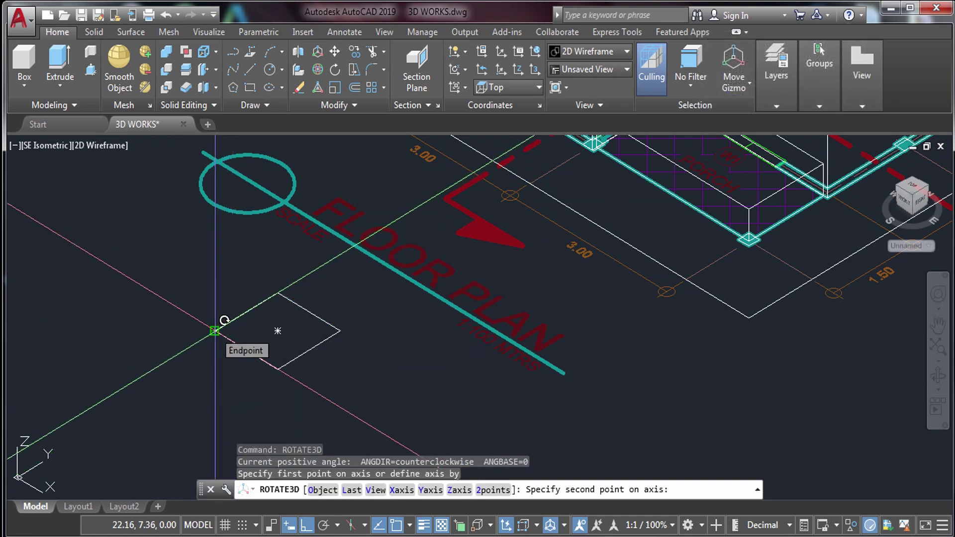
pyautogui.click(277, 370)
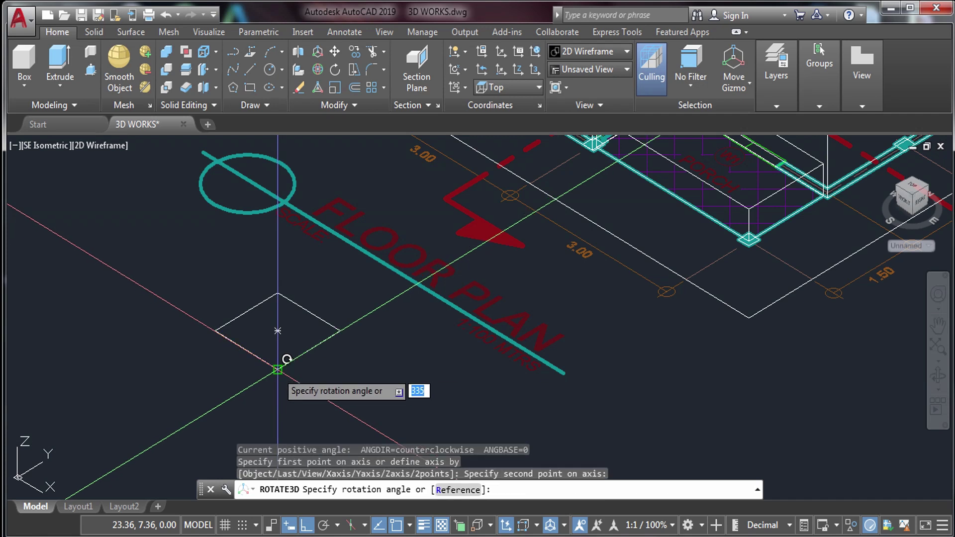
pyautogui.write('9')
pyautogui.write('0')
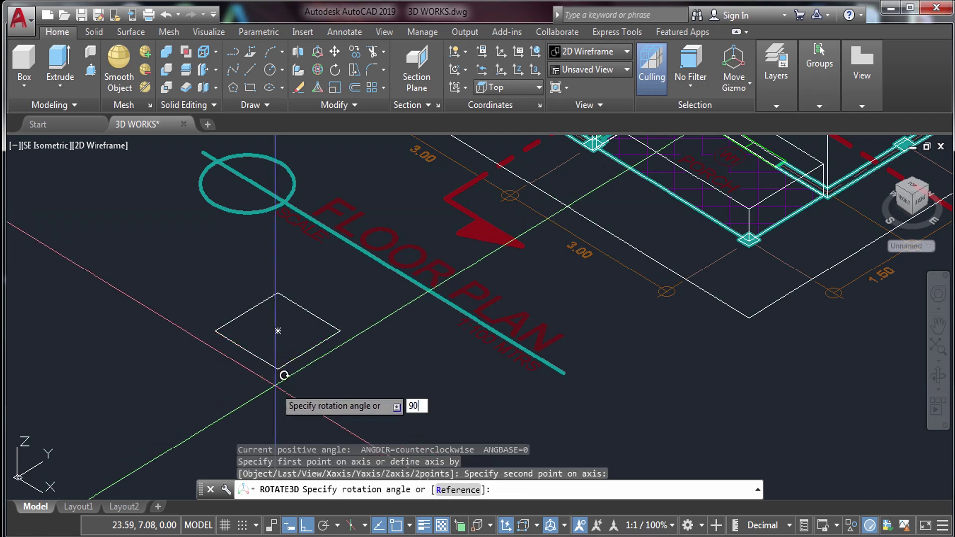
pyautogui.press('Return')
# Copy the upright square from its lower corner about 1.90 units along the X axis
pyautogui.scroll(3, 273, 357)
pyautogui.click(249, 405)
pyautogui.click(249, 390)
pyautogui.write('co')
pyautogui.press('Return')
pyautogui.click(272, 384)
pyautogui.scroll(-4, 272, 385)
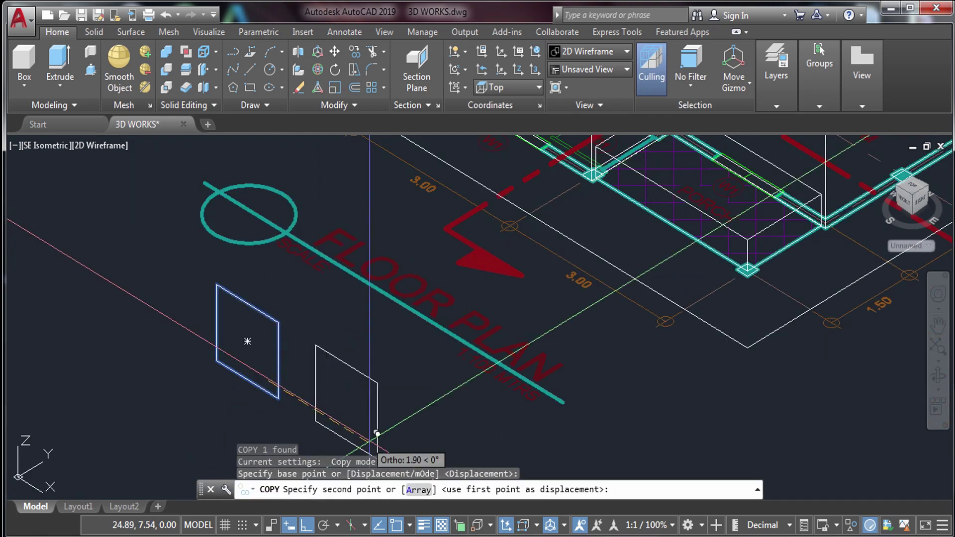
pyautogui.click(370, 444)
pyautogui.press('Escape')
pyautogui.click(331, 414)
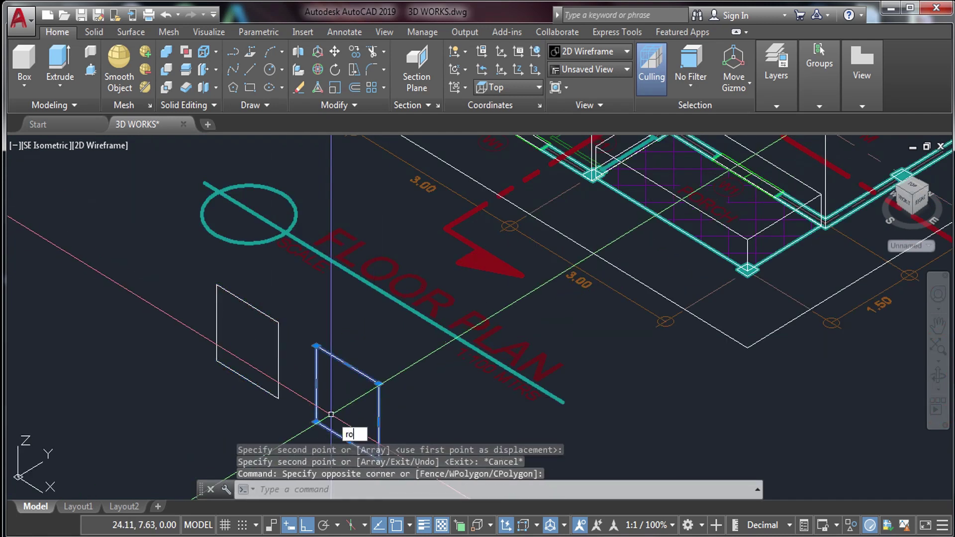
pyautogui.write('ro')
pyautogui.click(329, 420)
pyautogui.click(390, 475)
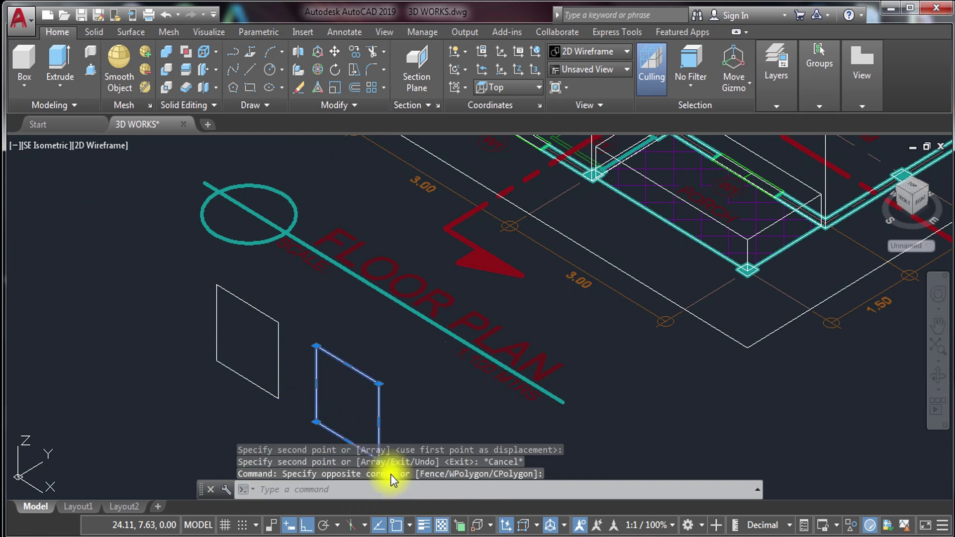
pyautogui.scroll(-3, 352, 373)
pyautogui.scroll(3, 358, 401)
pyautogui.click(363, 412)
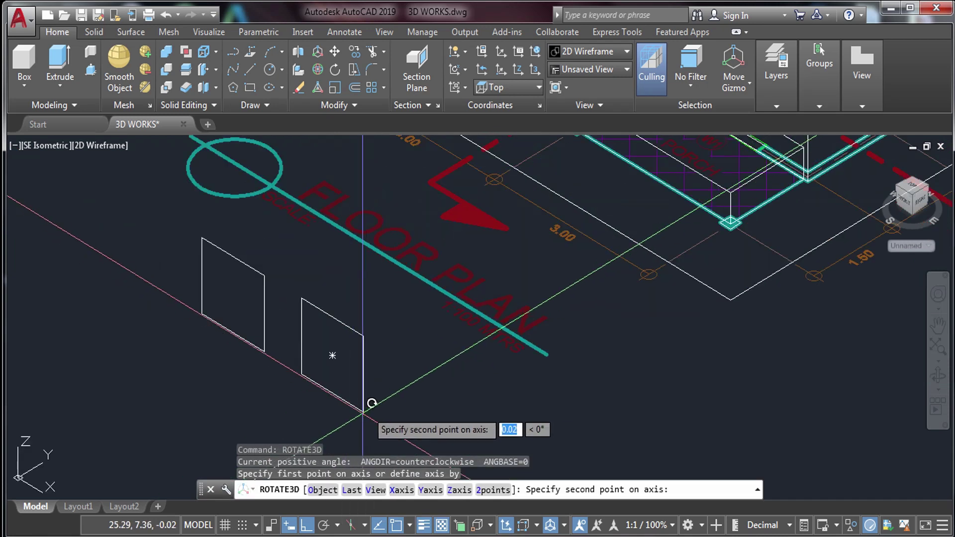
pyautogui.press('Escape')
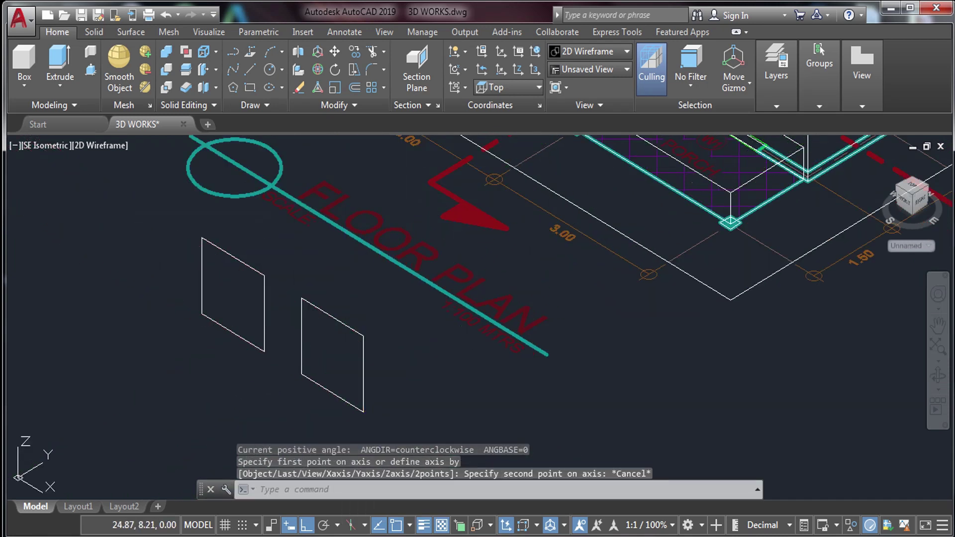
# Rotate the copied upright square a quarter turn in plan about its lower corner, aligning it with the Y axis
pyautogui.click(336, 414)
pyautogui.click(361, 422)
pyautogui.write('ro')
pyautogui.press('Return')
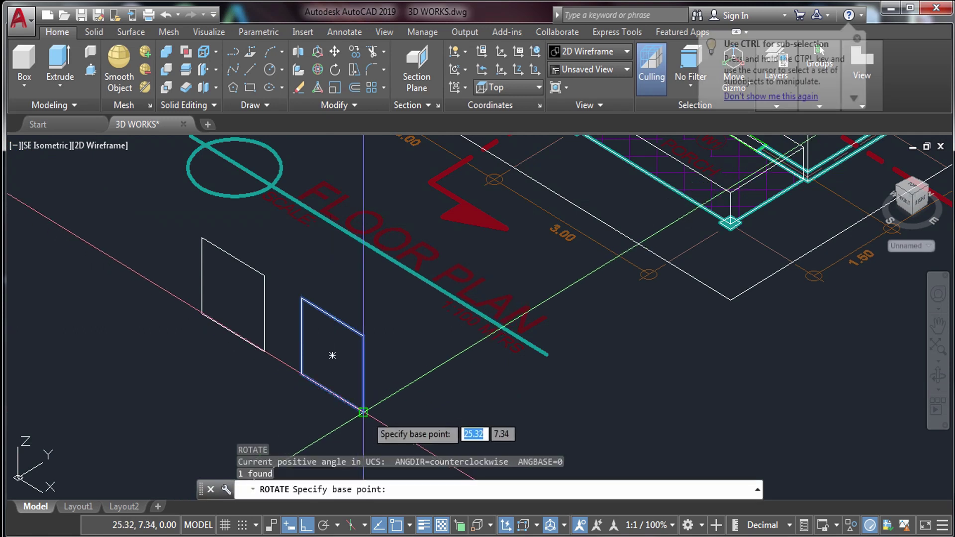
pyautogui.click(363, 412)
pyautogui.click(303, 309)
# Copy the first upright square from its lower corner to the end of the living area's W1 window beside door D1
pyautogui.click(283, 234)
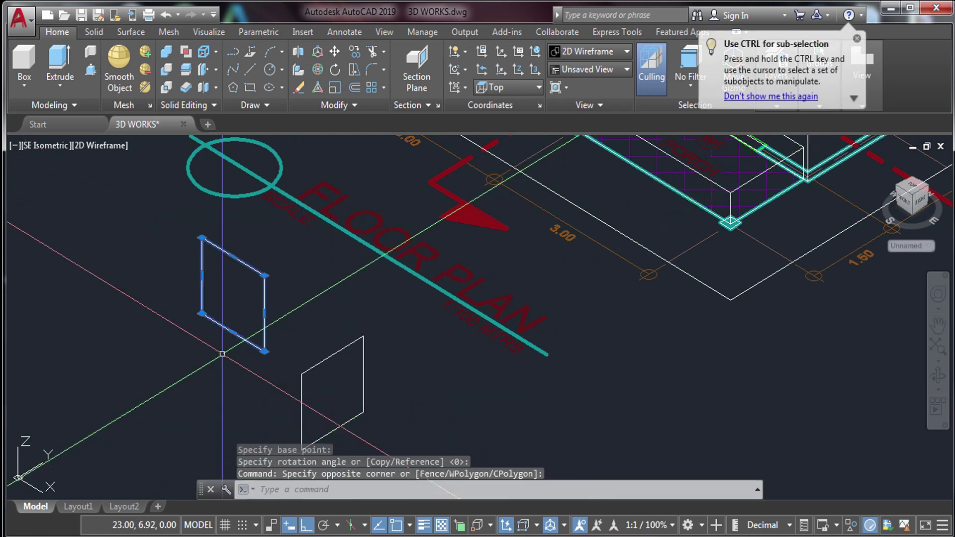
pyautogui.click(221, 309)
pyautogui.write('co')
pyautogui.press('Return')
pyautogui.scroll(4, 248, 357)
pyautogui.click(288, 342)
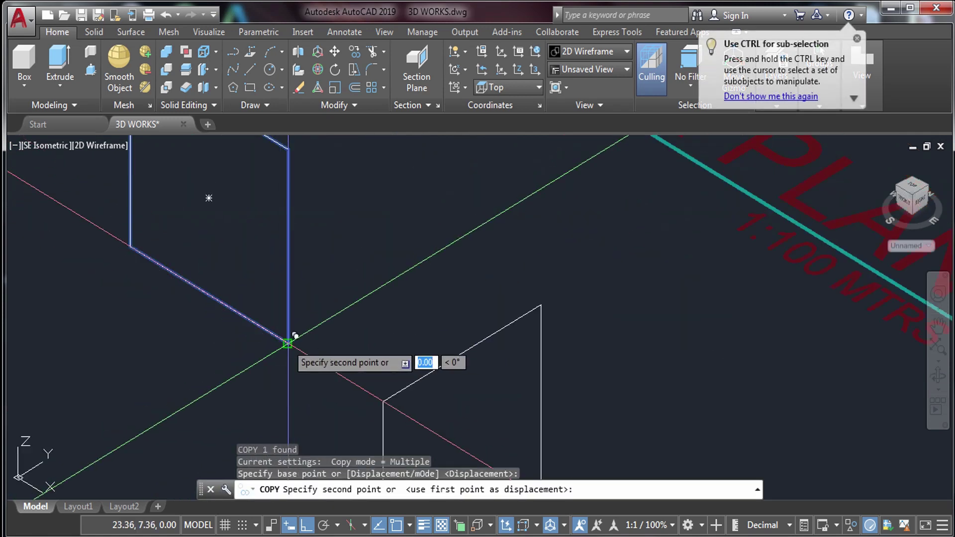
pyautogui.scroll(-4, 291, 342)
pyautogui.scroll(5, 398, 273)
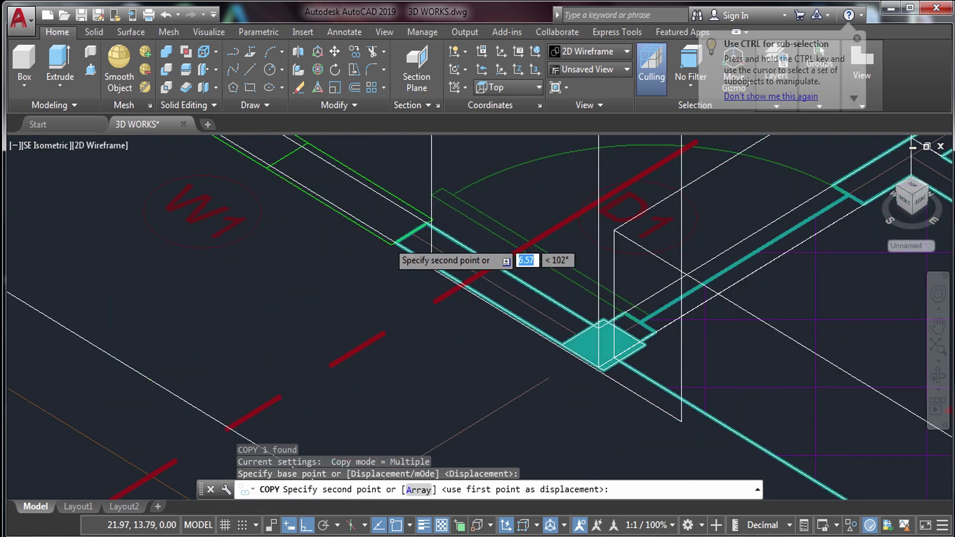
pyautogui.click(407, 246)
pyautogui.scroll(-4, 580, 327)
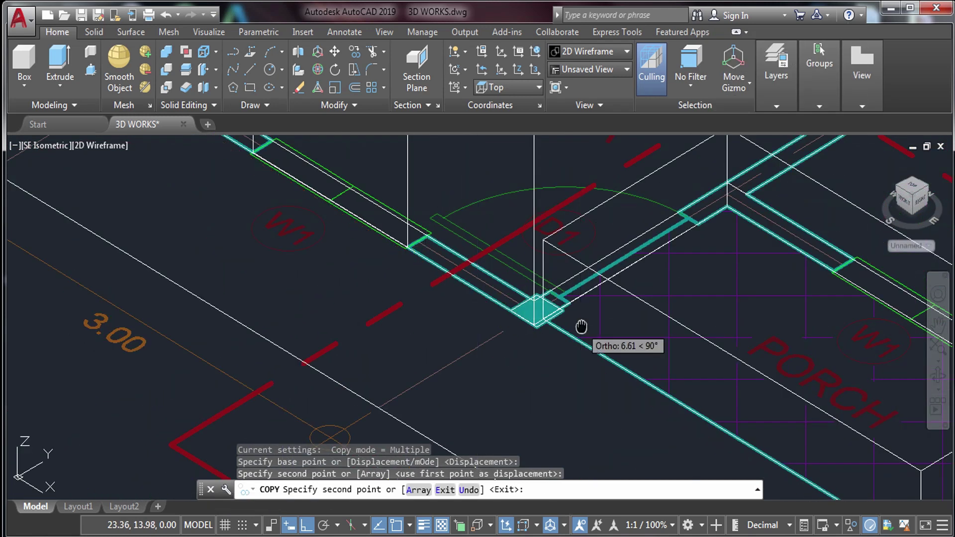
# Place another copy of the upright square at the bedroom's W1 window facing the porch and end the copying
pyautogui.moveTo(580, 326); pyautogui.dragTo(122, 279, button='middle')
pyautogui.scroll(5, 533, 315)
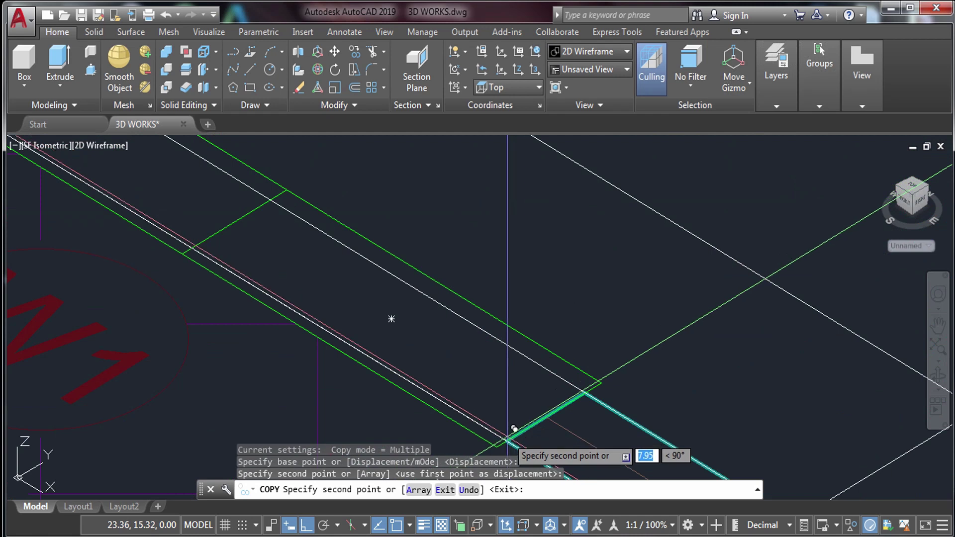
pyautogui.scroll(-3, 505, 410)
pyautogui.press('Escape')
# Move the upright window squares at the living area's and bedroom's front W1 openings 1.4 units straight up
pyautogui.click(148, 239)
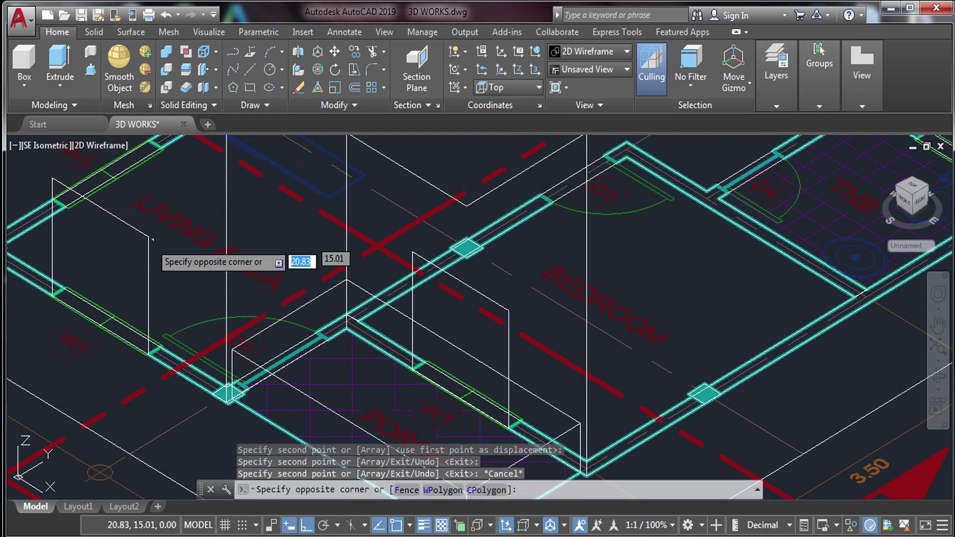
pyautogui.click(39, 299)
pyautogui.click(508, 282)
pyautogui.click(401, 316)
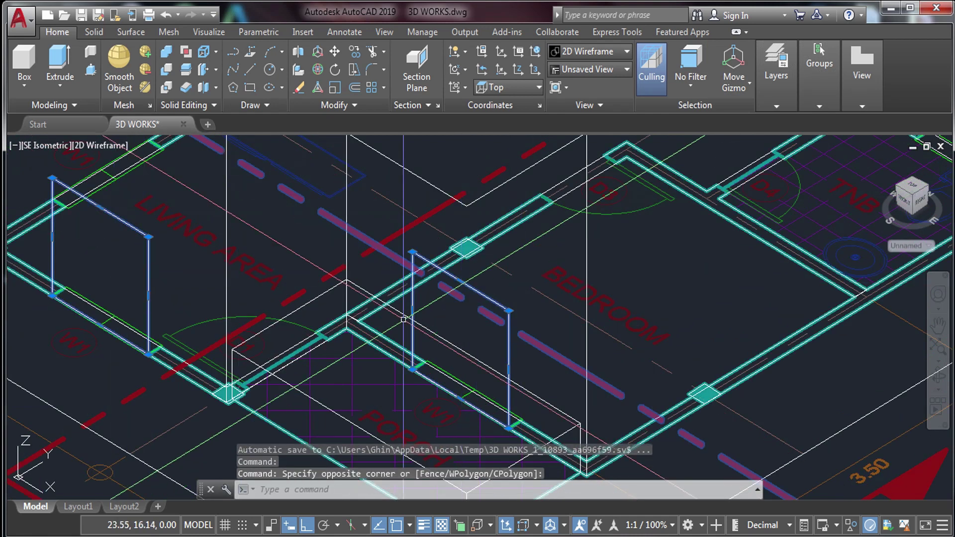
pyautogui.scroll(-2, 222, 316)
pyautogui.scroll(2, 337, 350)
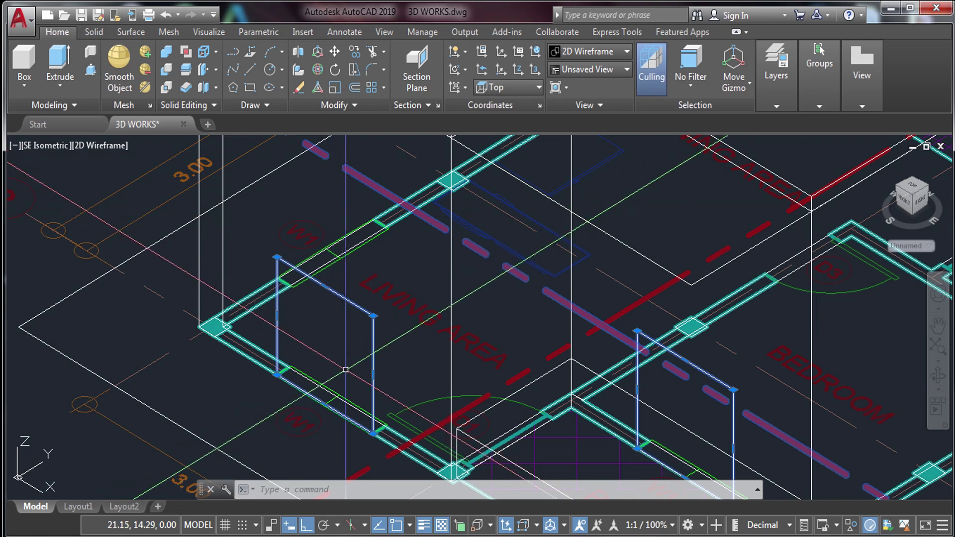
pyautogui.press('Return')
pyautogui.scroll(5, 374, 432)
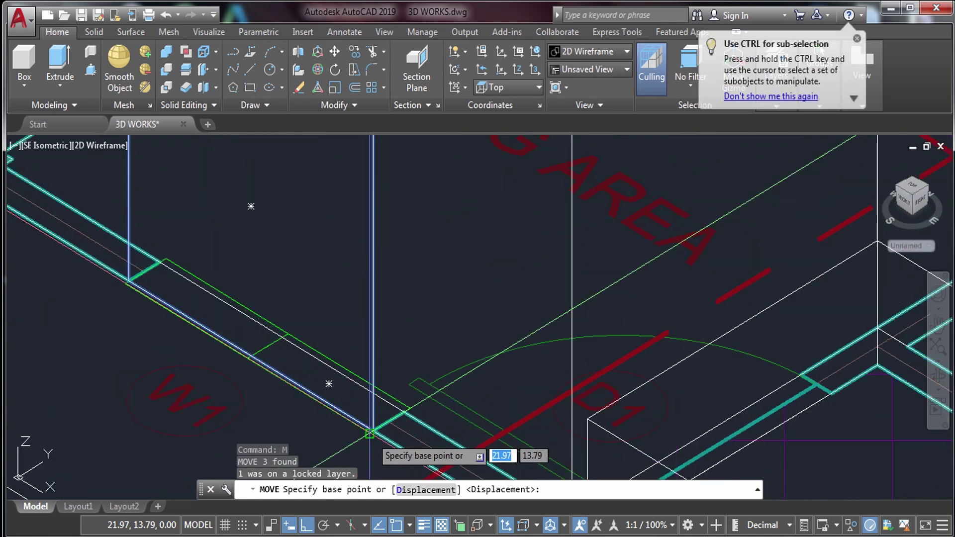
pyautogui.click(373, 432)
pyautogui.scroll(-4, 374, 432)
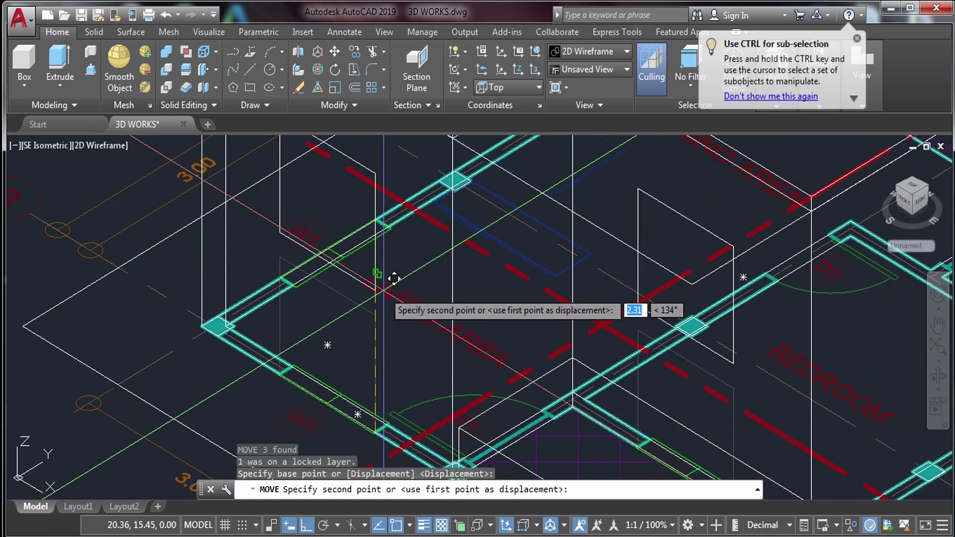
pyautogui.write('1.4')
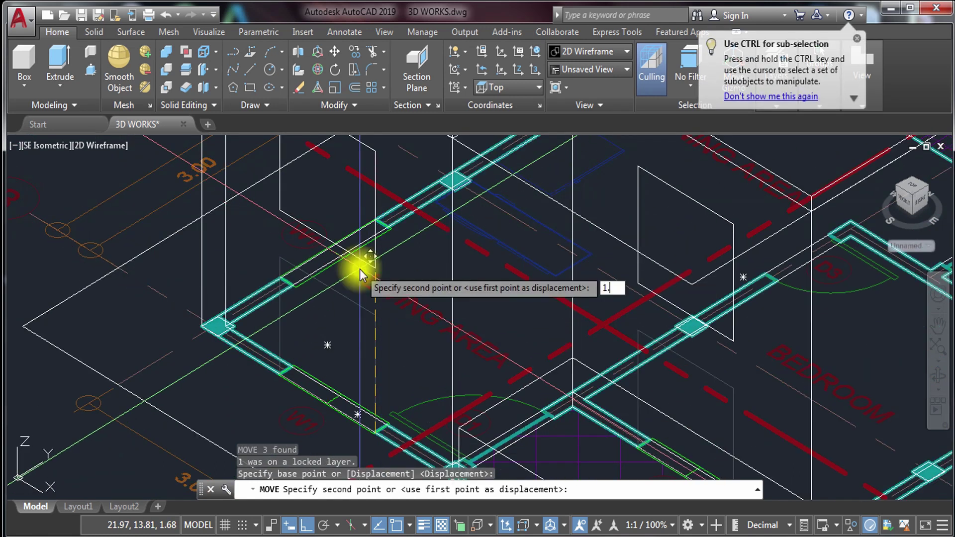
pyautogui.press('Return')
pyautogui.scroll(-6, 359, 319)
pyautogui.scroll(3, 376, 328)
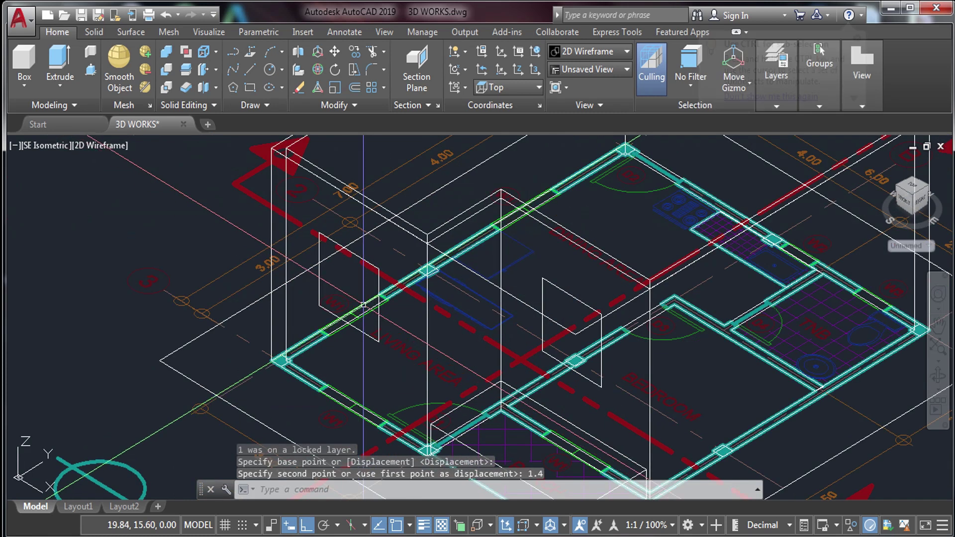
# Try to press-pull the raised living area window outline through the front wall, and undo the extrusion
pyautogui.scroll(-3, 366, 276)
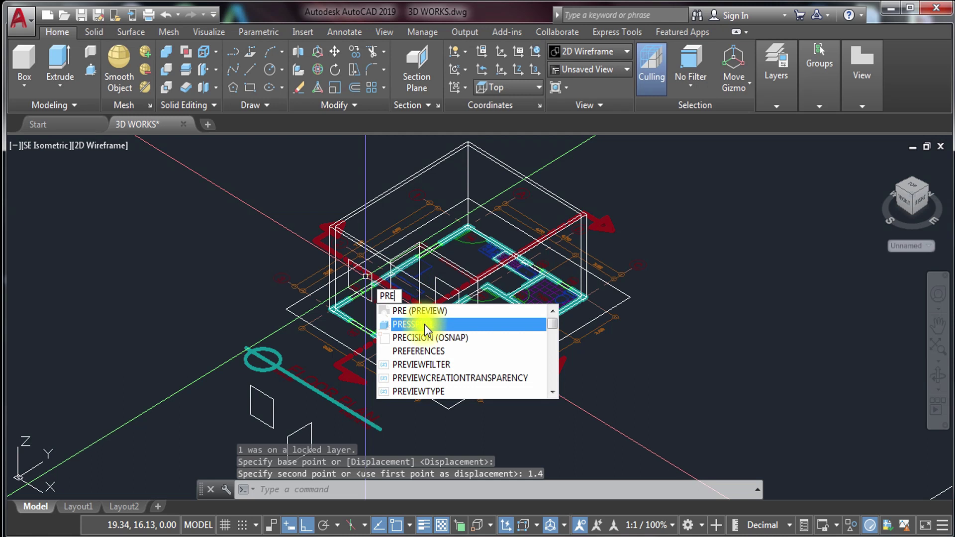
pyautogui.click(425, 324)
pyautogui.scroll(5, 357, 270)
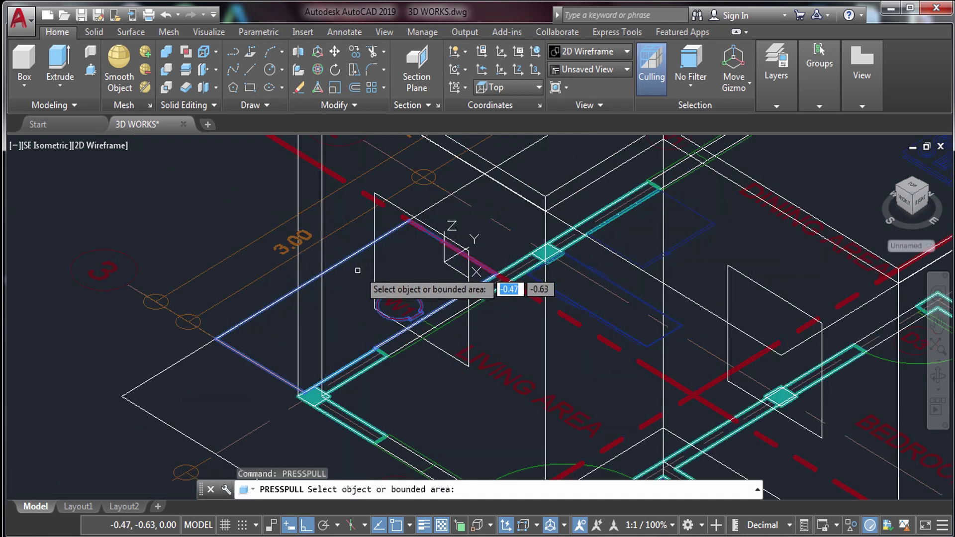
pyautogui.click(413, 216)
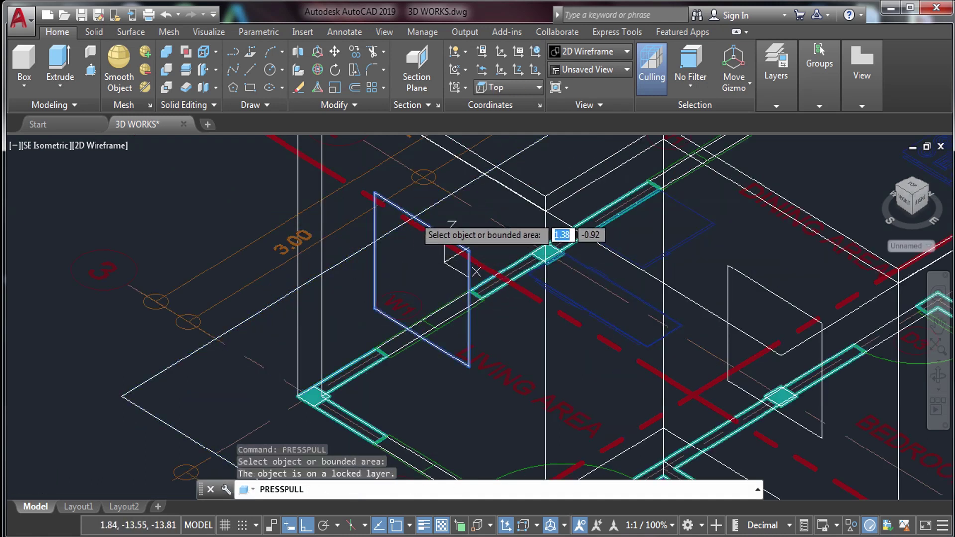
pyautogui.click(441, 235)
pyautogui.click(468, 212)
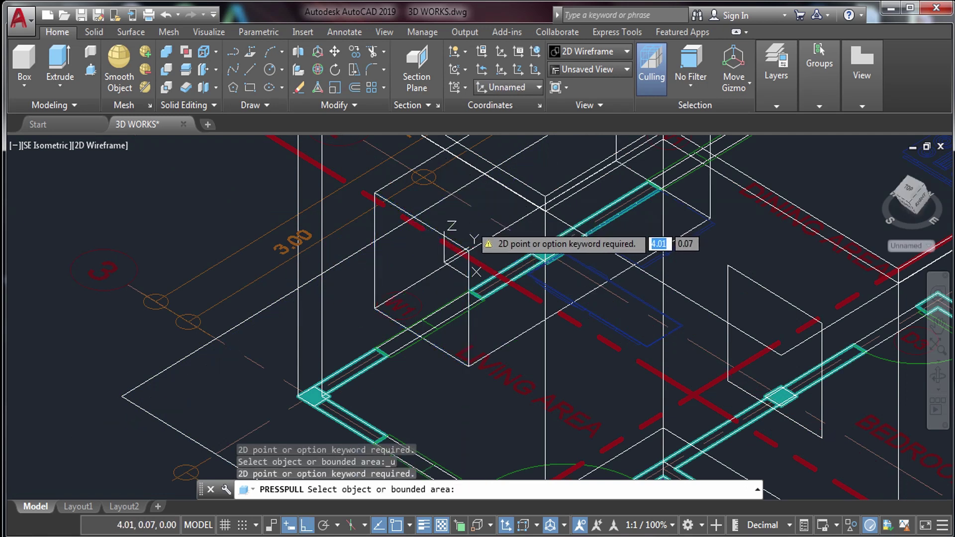
pyautogui.hotkey('ctrl', 'z')
pyautogui.hotkey('ctrl', 'z')
# Move the 3D house with its window outlines from the slab's front corner off the floor plan, to beyond the empty rectangle
pyautogui.scroll(-10, 462, 233)
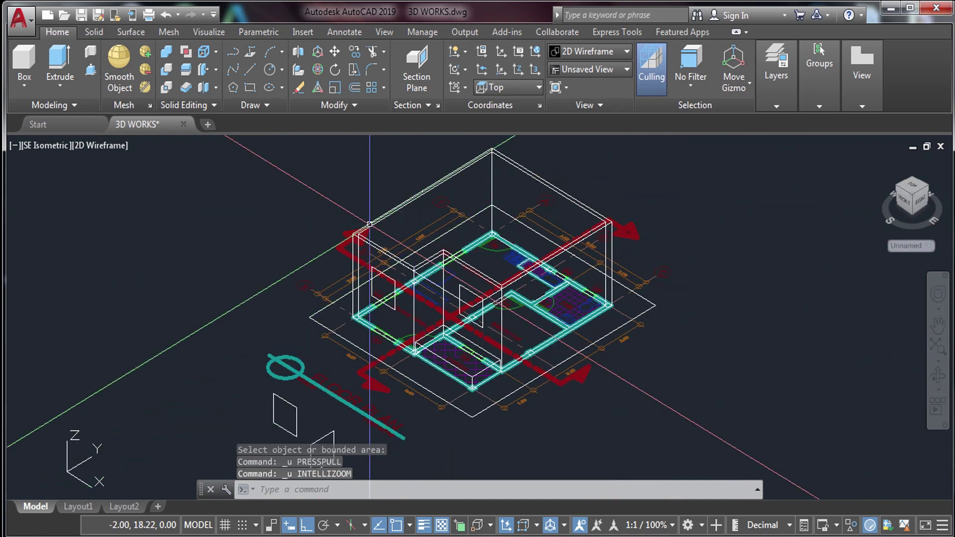
pyautogui.scroll(-3, 272, 158)
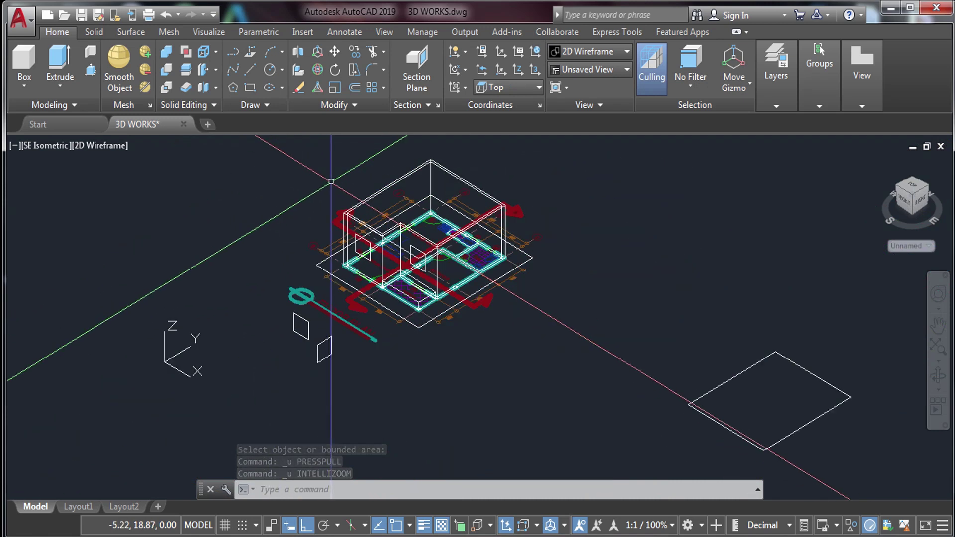
pyautogui.click(307, 166)
pyautogui.press('Escape')
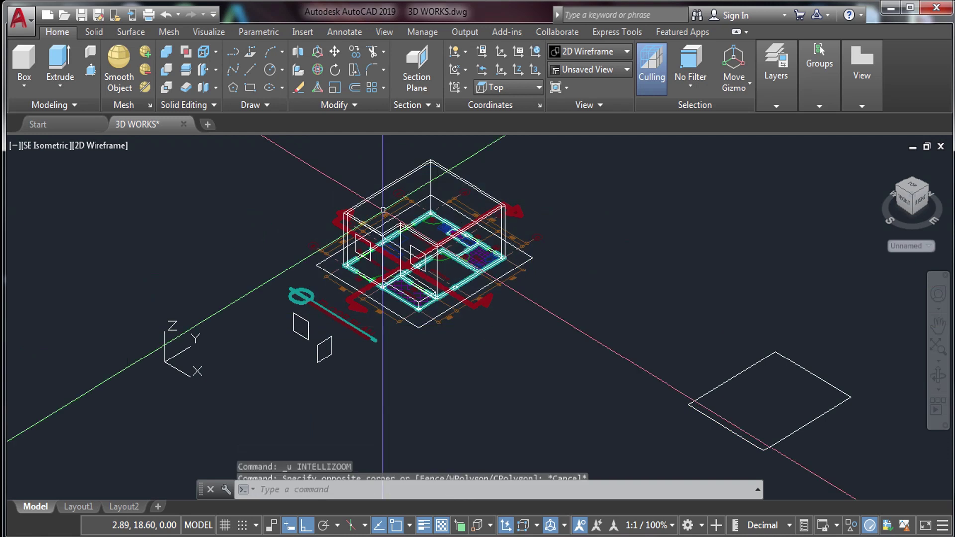
pyautogui.click(303, 145)
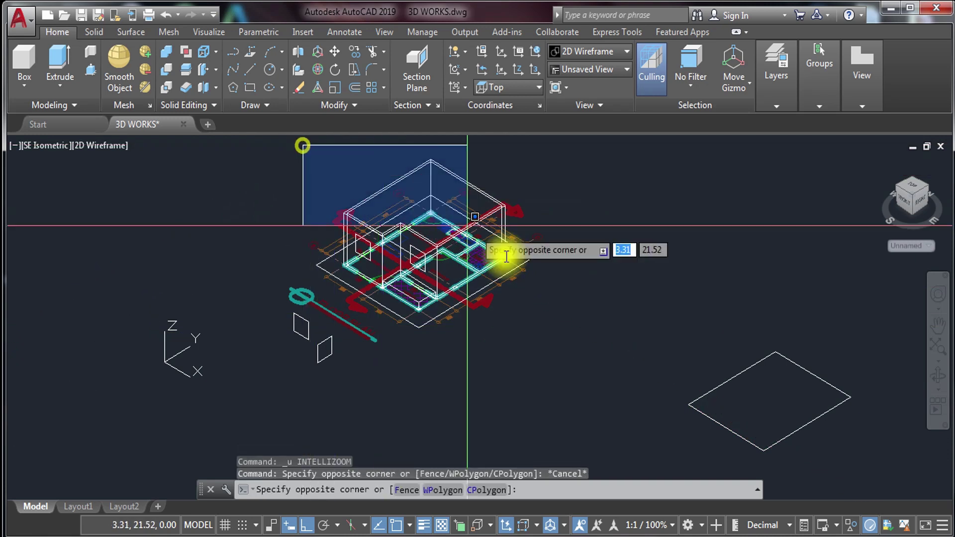
pyautogui.click(564, 346)
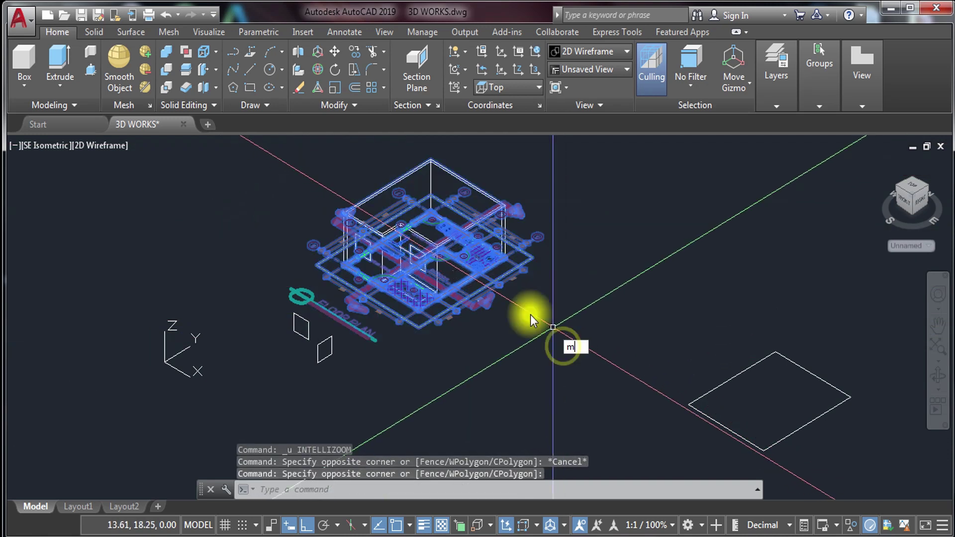
pyautogui.write('m')
pyautogui.press('Return')
pyautogui.click(419, 328)
pyautogui.scroll(-5, 429, 315)
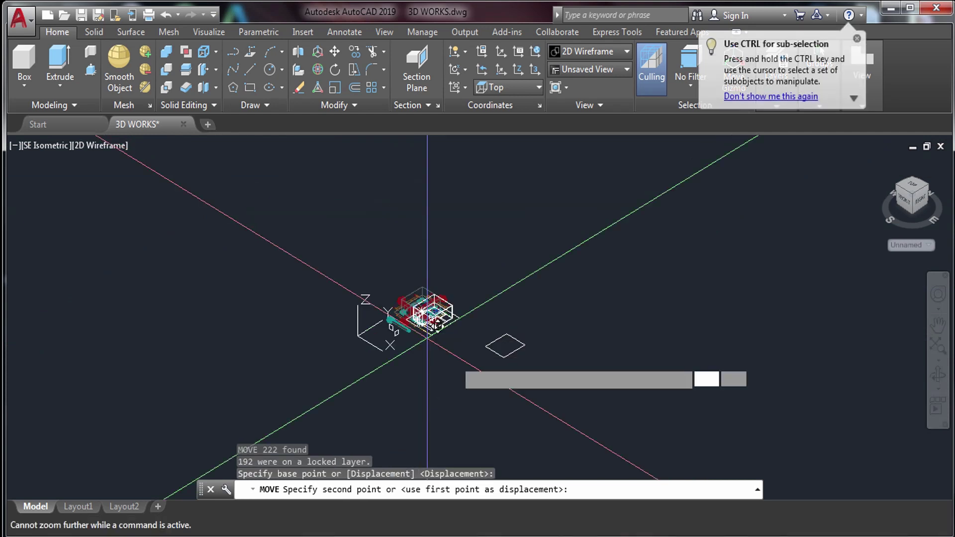
pyautogui.click(534, 306)
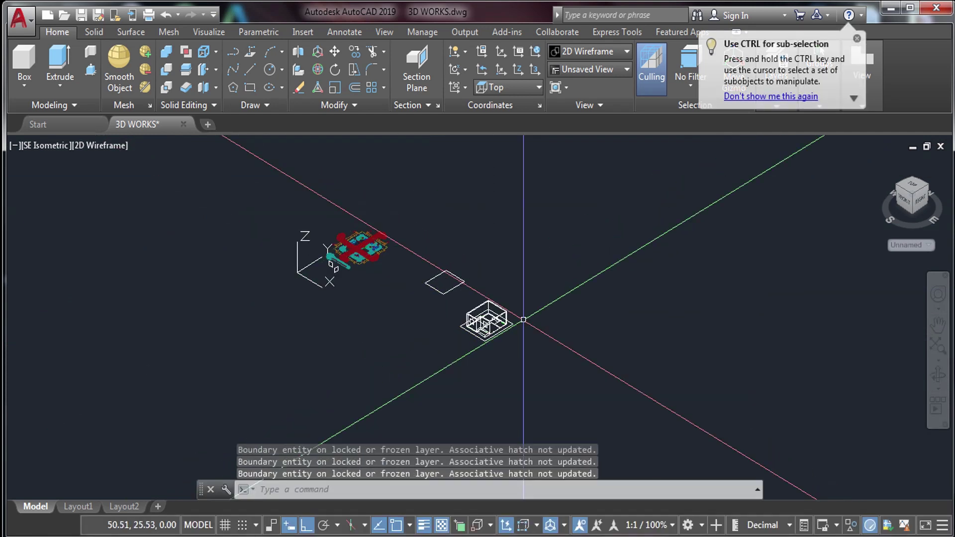
pyautogui.press('Escape')
# Press-pull the living area's window outline through the thickness of the front wall to cut the window opening
pyautogui.scroll(8, 517, 294)
pyautogui.write('pre')
pyautogui.click(566, 340)
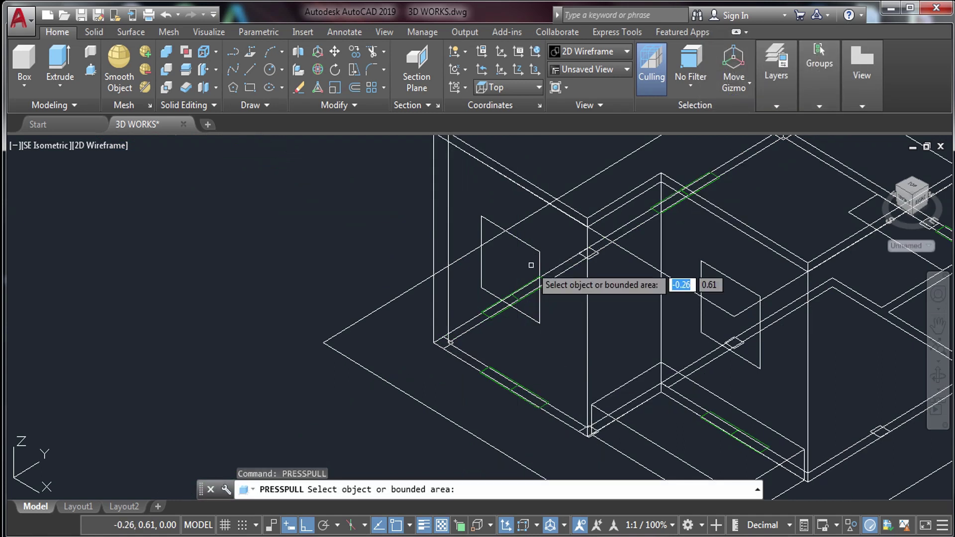
pyautogui.click(509, 243)
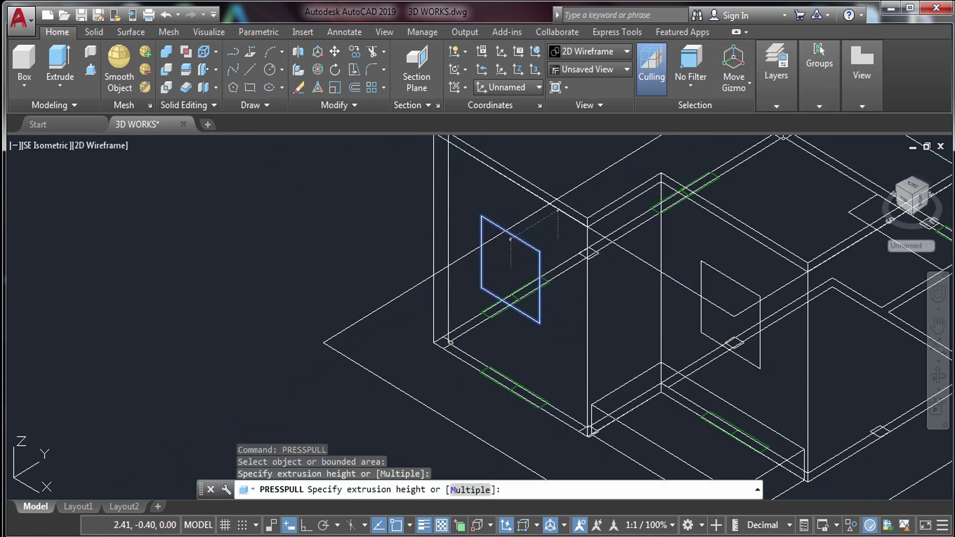
pyautogui.click(510, 240)
pyautogui.scroll(6, 485, 224)
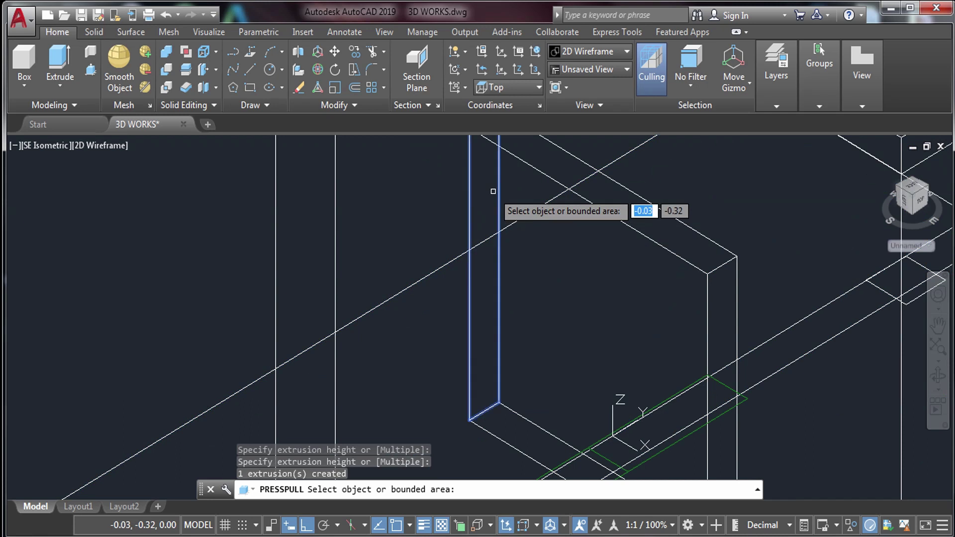
# Press-pull the bedroom's porch-side window outline through the wall thickness to cut its opening, and end Presspull
pyautogui.scroll(-6, 493, 191)
pyautogui.moveTo(341, 171); pyautogui.dragTo(499, 339, button='middle')
pyautogui.scroll(-3, 428, 288)
pyautogui.scroll(6, 272, 229)
pyautogui.click(269, 228)
pyautogui.scroll(-6, 302, 283)
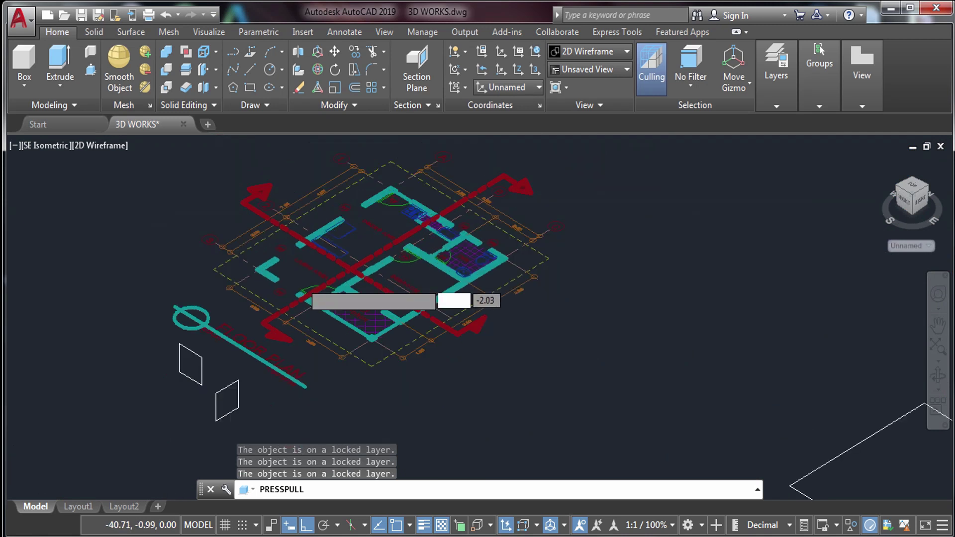
pyautogui.moveTo(503, 336); pyautogui.dragTo(398, 243, button='middle')
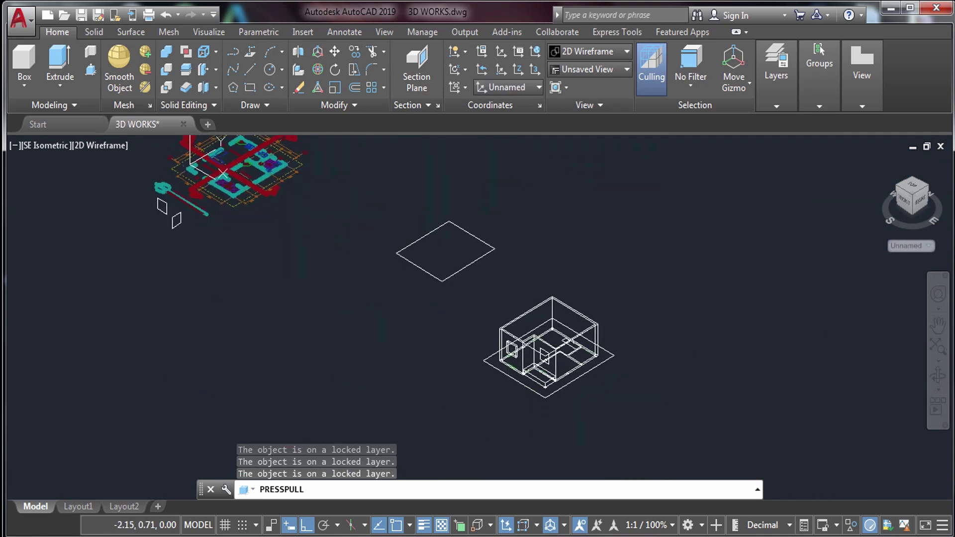
pyautogui.scroll(8, 542, 378)
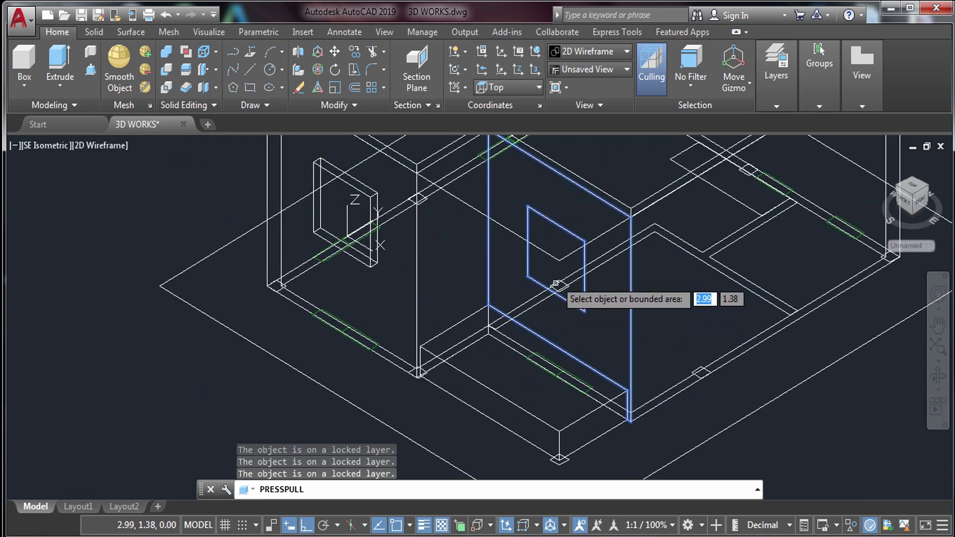
pyautogui.click(551, 252)
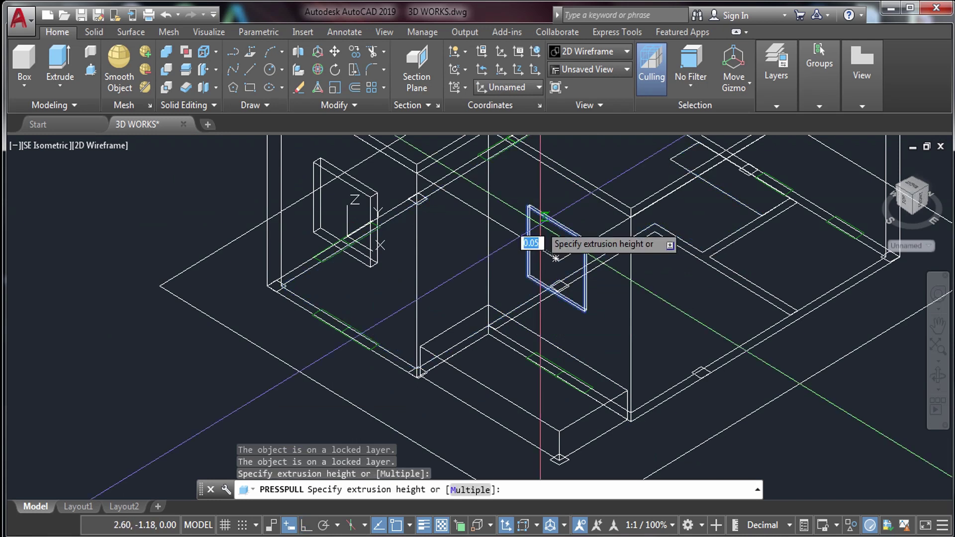
pyautogui.click(571, 209)
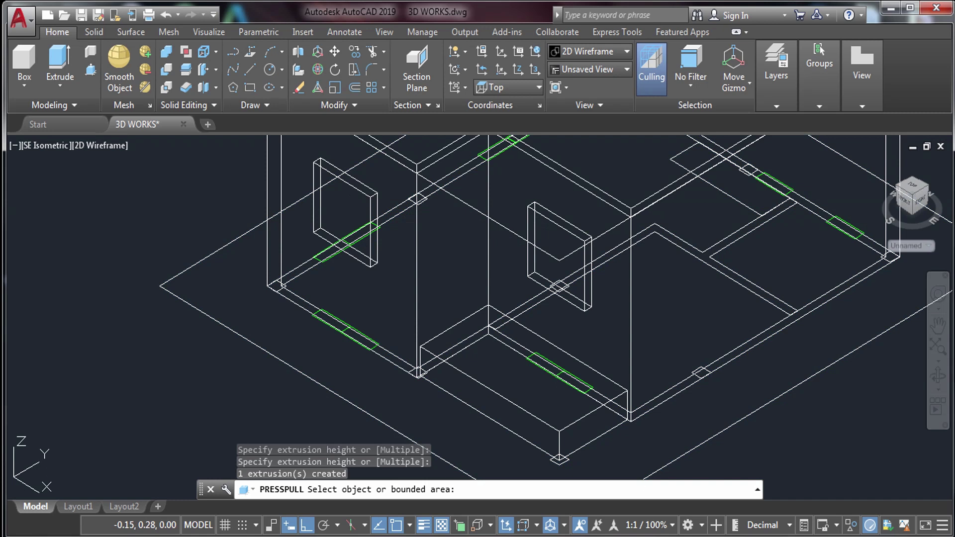
pyautogui.press('Return')
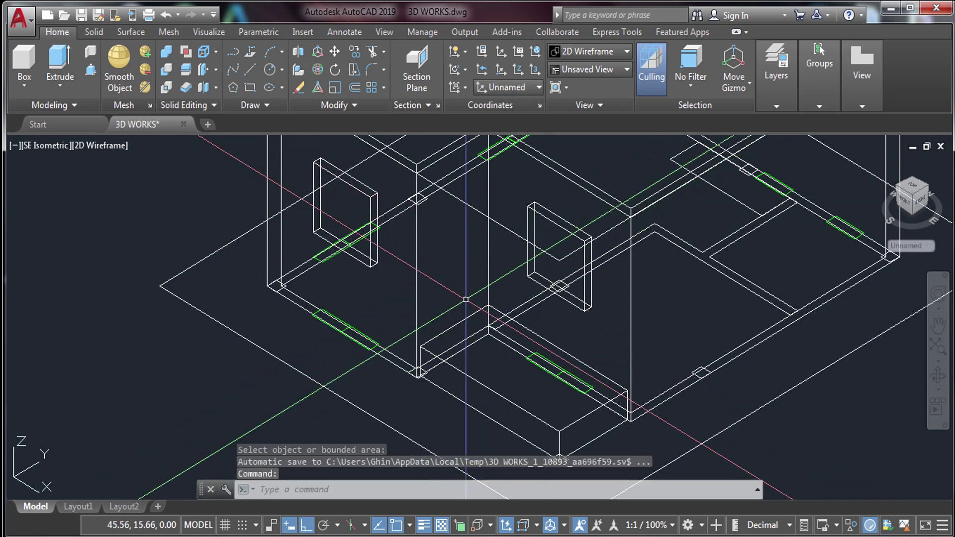
# Inspect the two window openings in the Conceptual visual style, and return to 2D Wireframe
pyautogui.scroll(-4, 466, 299)
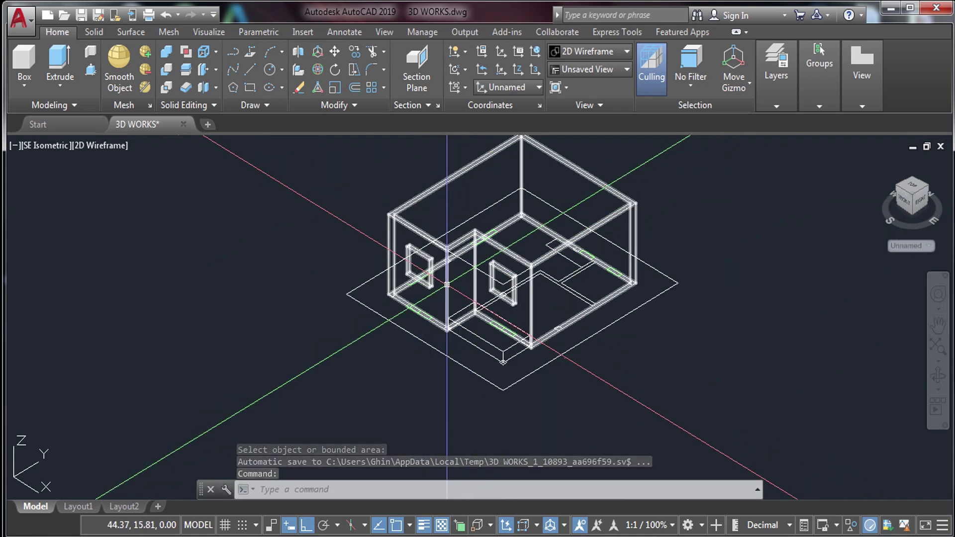
pyautogui.click(104, 146)
pyautogui.click(115, 205)
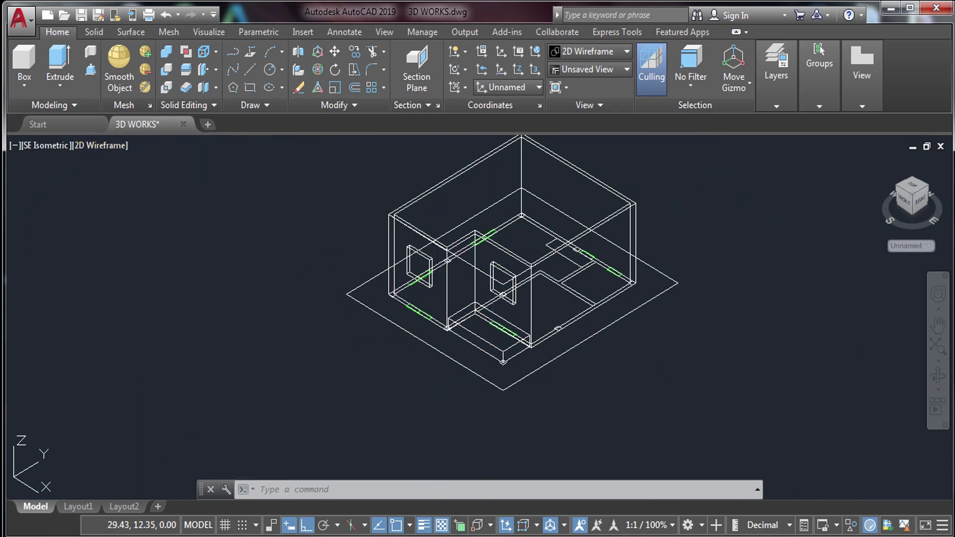
pyautogui.scroll(4, 419, 243)
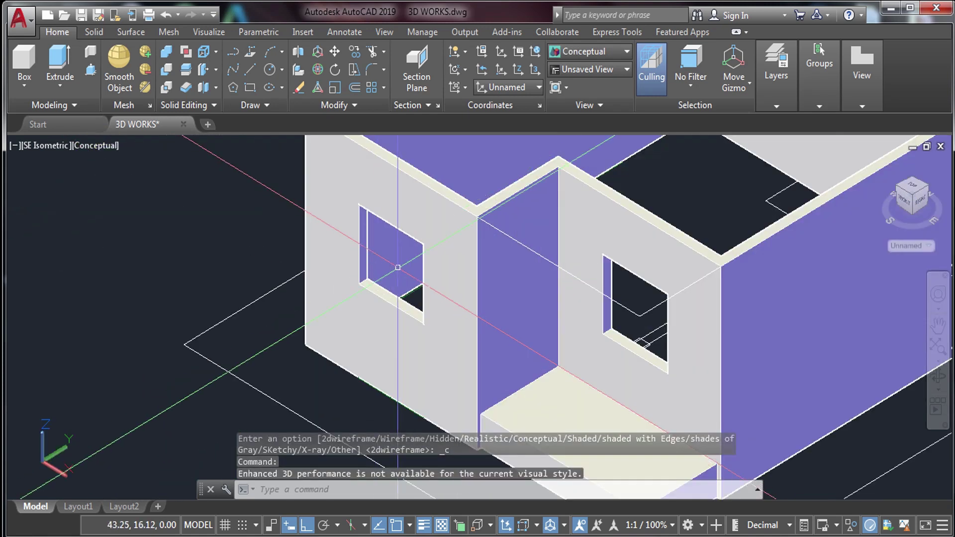
pyautogui.click(99, 147)
pyautogui.click(125, 184)
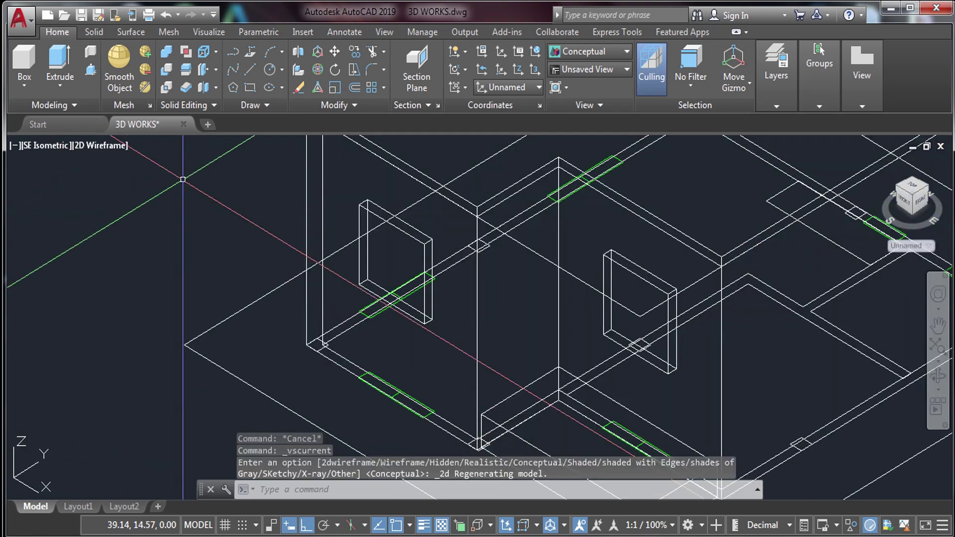
# Copy the upright outline parallel to the side wall from beside the floor plan onto the side wall's W1 window nearest the front corner
pyautogui.scroll(-5, 190, 180)
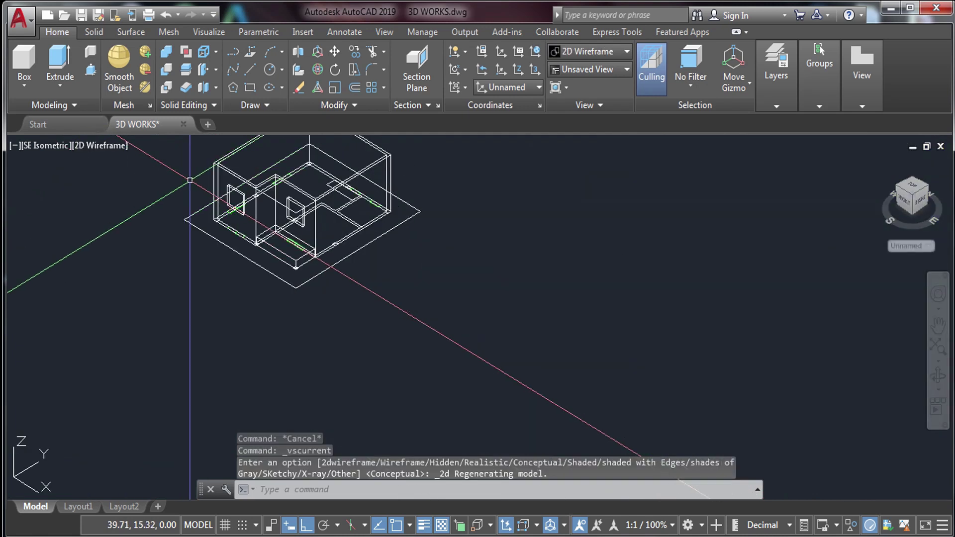
pyautogui.click(903, 192)
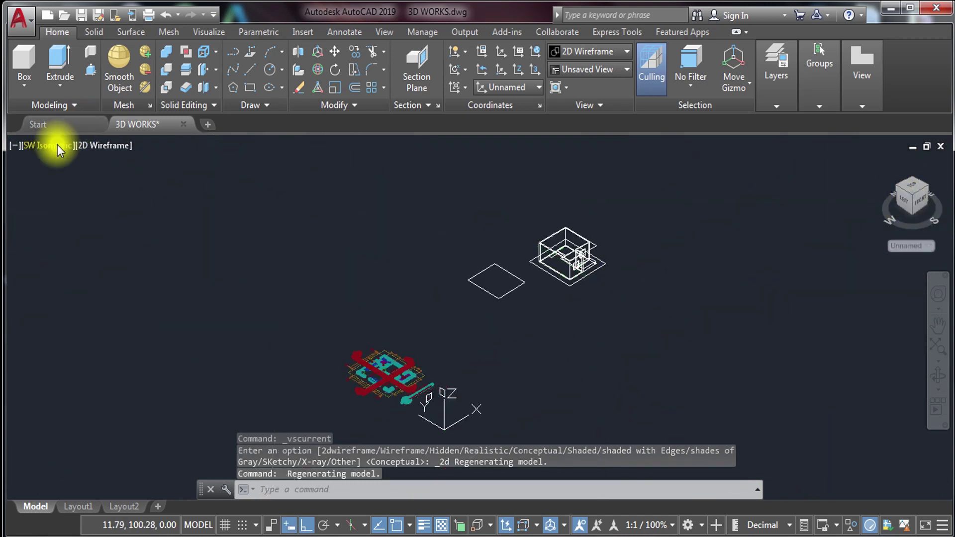
pyautogui.scroll(5, 451, 388)
pyautogui.click(462, 390)
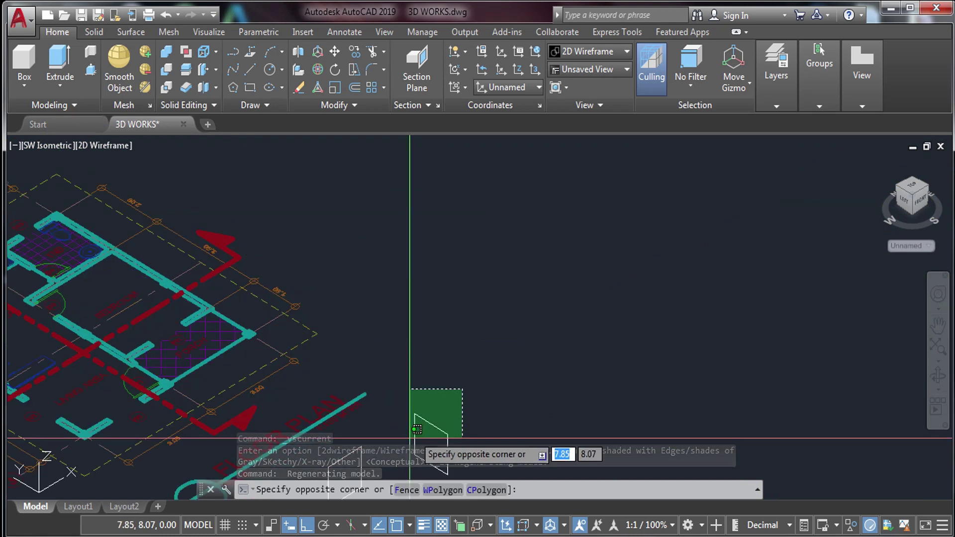
pyautogui.click(417, 429)
pyautogui.moveTo(448, 418); pyautogui.dragTo(503, 207, button='middle')
pyautogui.write('co')
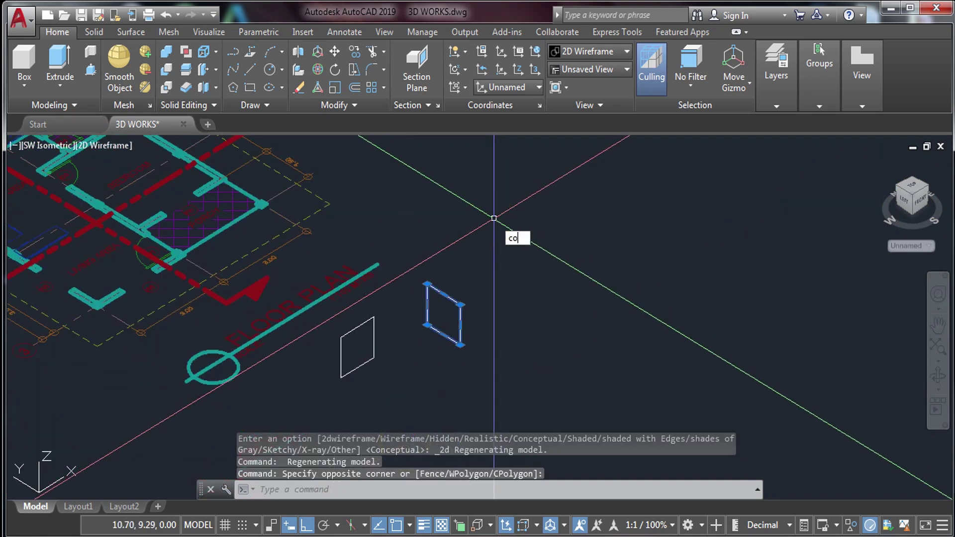
pyautogui.press('Return')
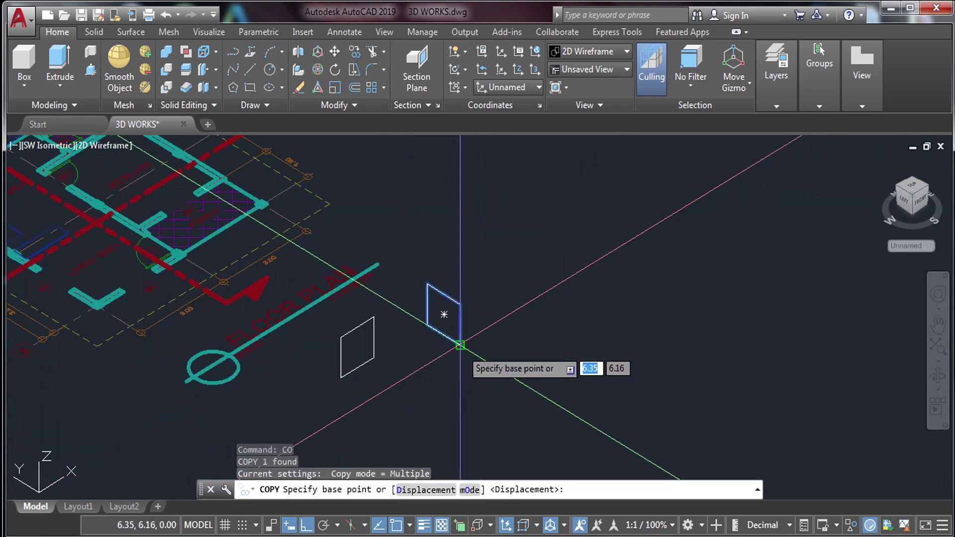
pyautogui.click(461, 345)
pyautogui.scroll(-5, 468, 339)
pyautogui.scroll(10, 572, 249)
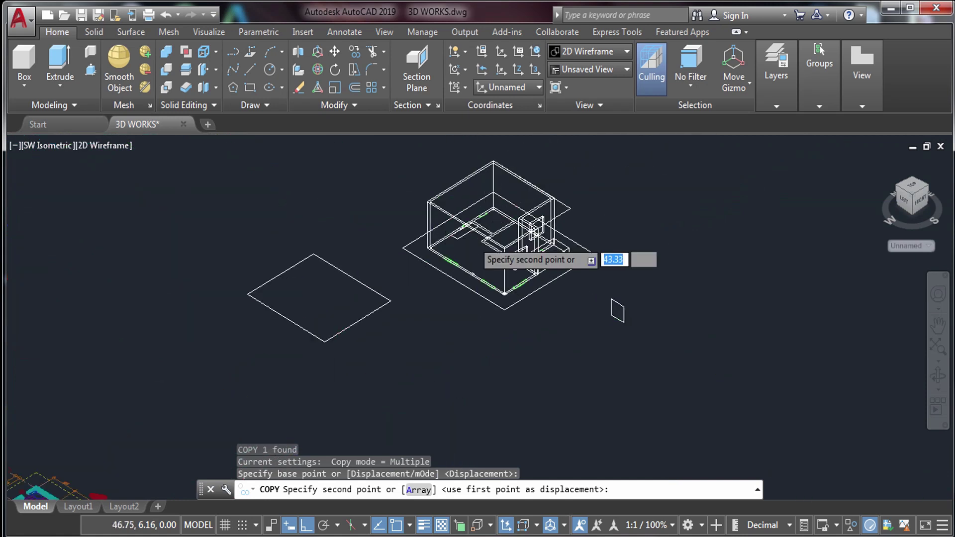
pyautogui.scroll(-3, 452, 251)
pyautogui.scroll(8, 491, 313)
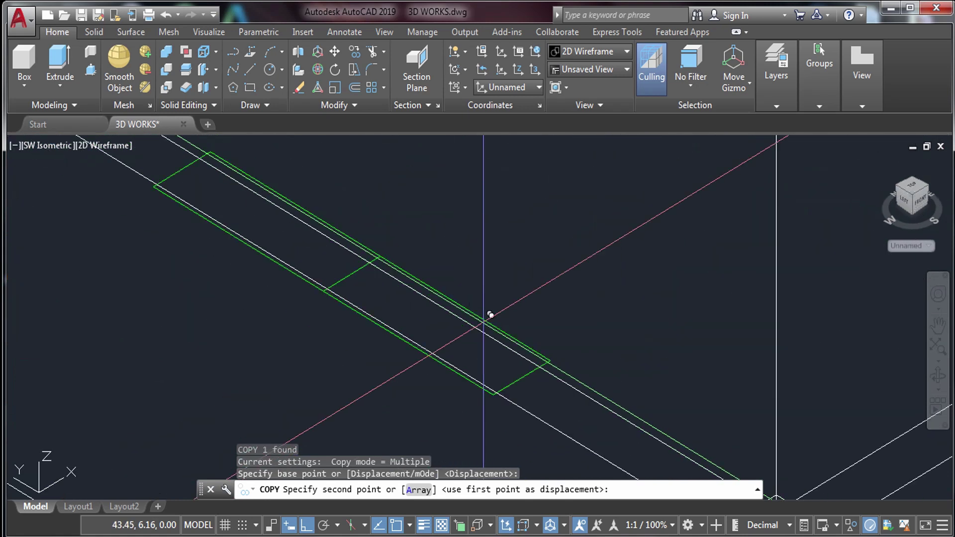
pyautogui.click(504, 385)
# Place a second copy of the outline on the side wall's rear W1 window, and end Copy
pyautogui.scroll(-3, 490, 345)
pyautogui.scroll(6, 262, 224)
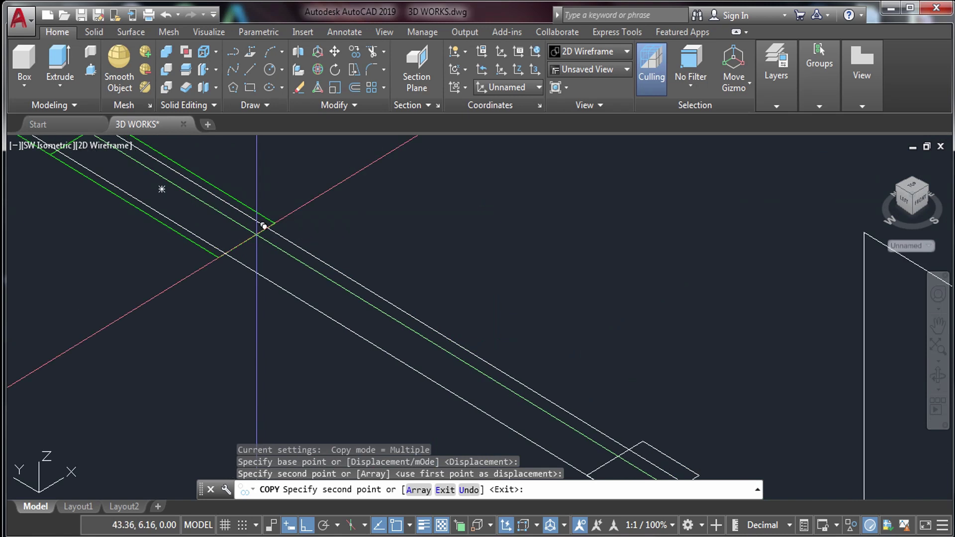
pyautogui.press('Escape')
pyautogui.scroll(-3, 233, 246)
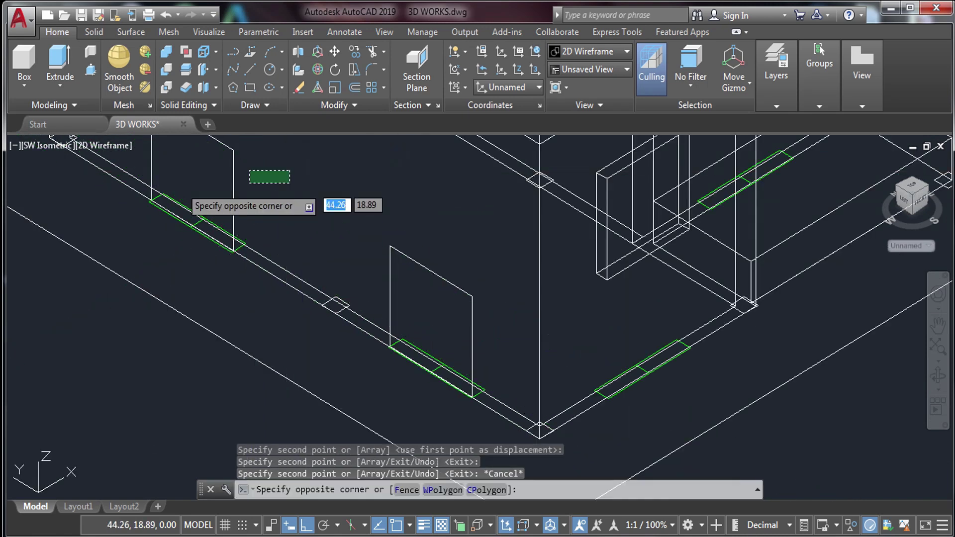
# Move both side-wall window outlines straight up 1.4 units
pyautogui.moveTo(290, 177); pyautogui.dragTo(248, 205)
pyautogui.click(381, 236)
pyautogui.click(348, 239)
pyautogui.click(405, 262)
pyautogui.click(377, 248)
pyautogui.write('M')
pyautogui.press('Return')
pyautogui.scroll(6, 478, 413)
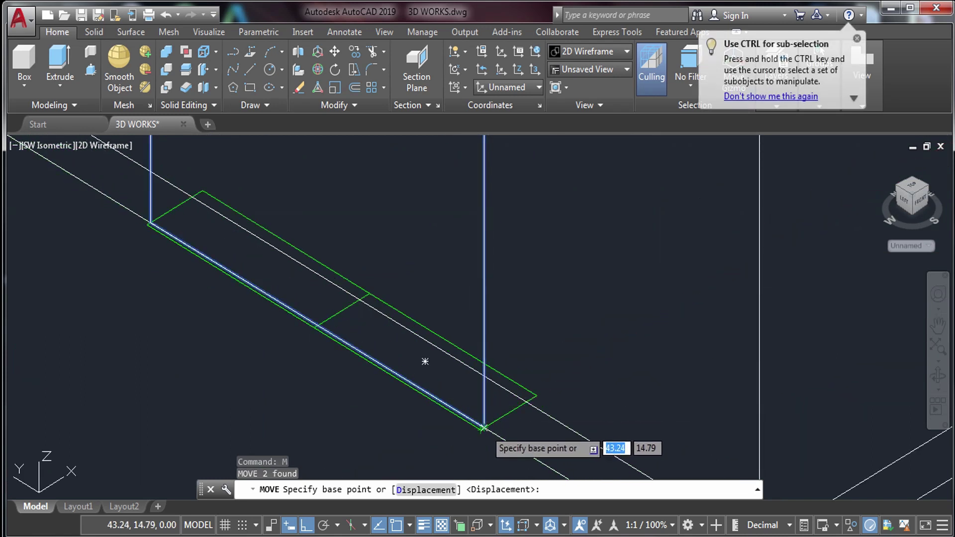
pyautogui.click(480, 430)
pyautogui.scroll(-5, 481, 430)
pyautogui.scroll(-3, 481, 430)
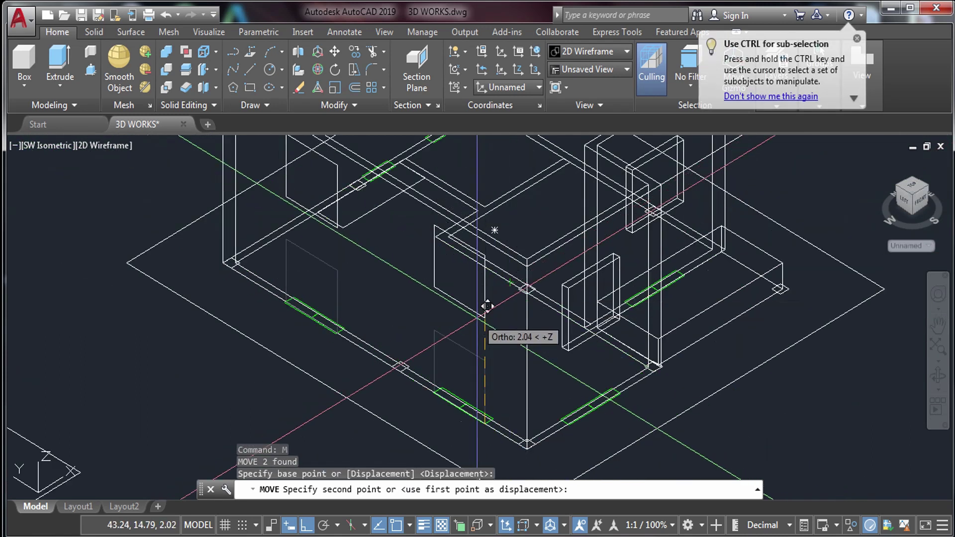
pyautogui.write('1.4')
pyautogui.press('Return')
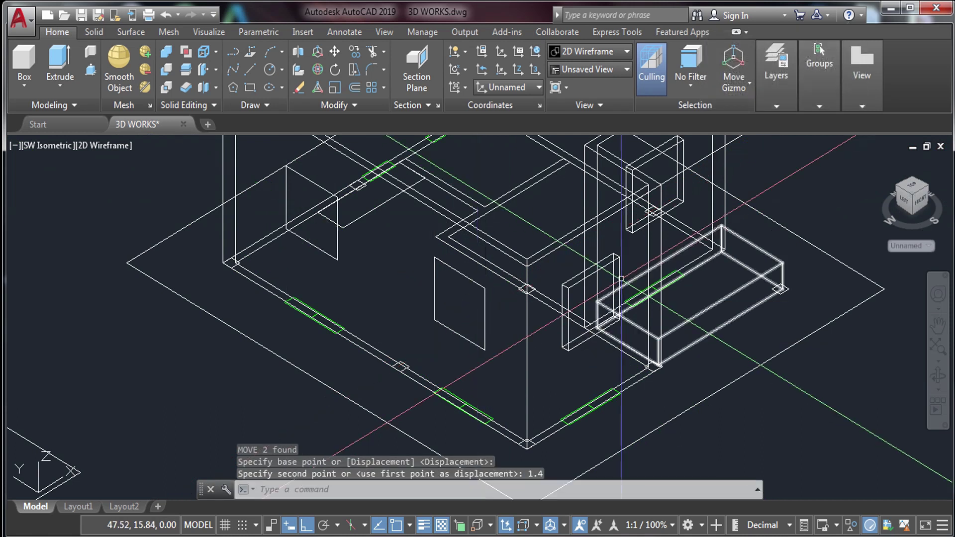
pyautogui.press('Escape')
# Press-pull both side-wall window outlines through the wall thickness to cut their openings, and end Presspull
pyautogui.moveTo(477, 318); pyautogui.dragTo(412, 350, button='middle')
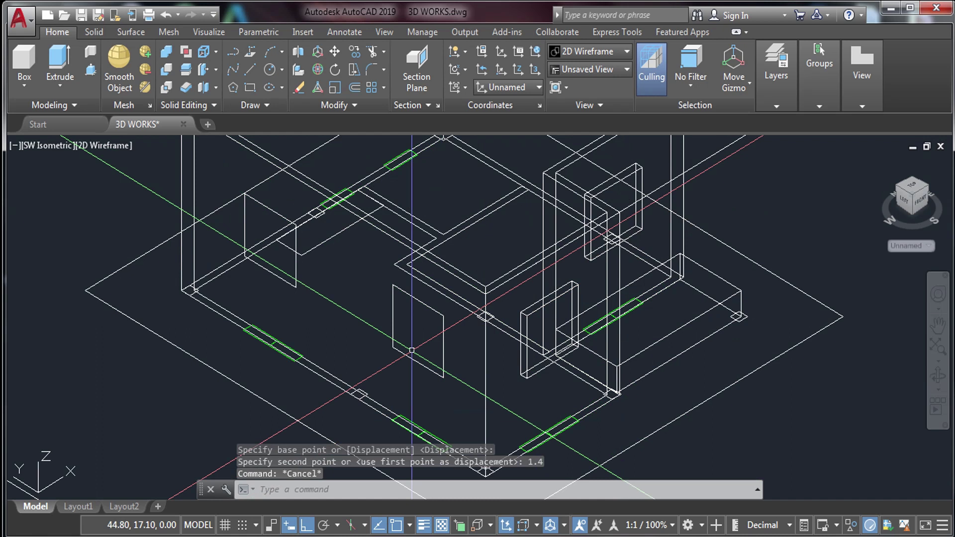
pyautogui.write('pre')
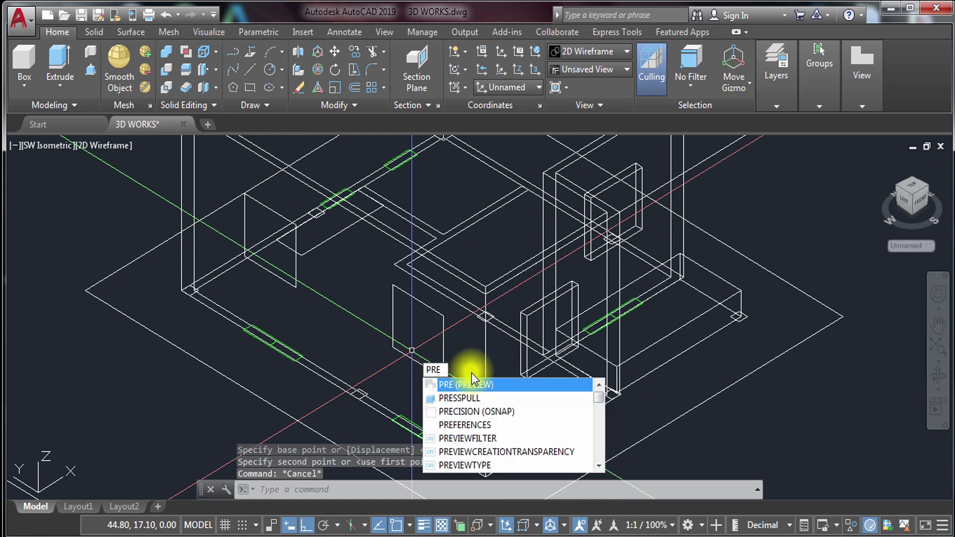
pyautogui.click(490, 398)
pyautogui.click(406, 330)
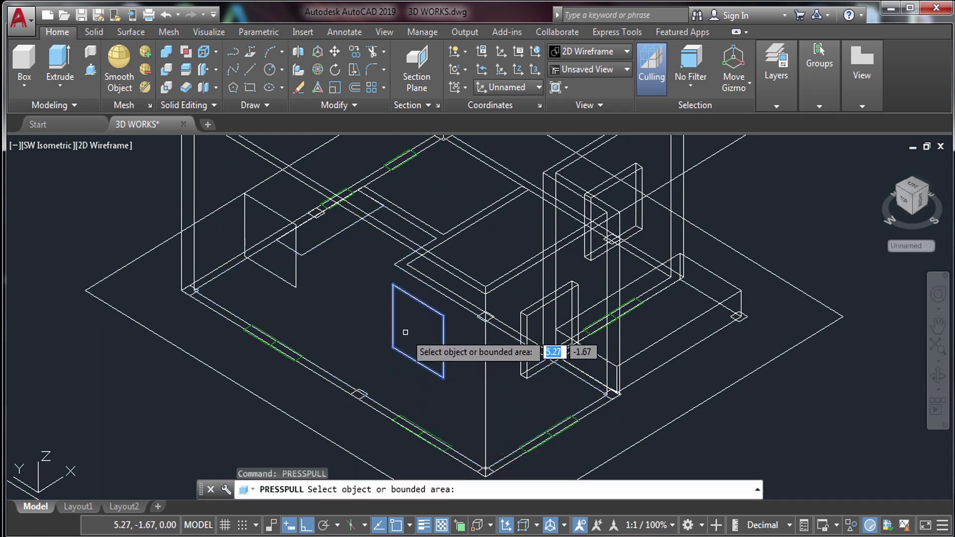
pyautogui.click(427, 294)
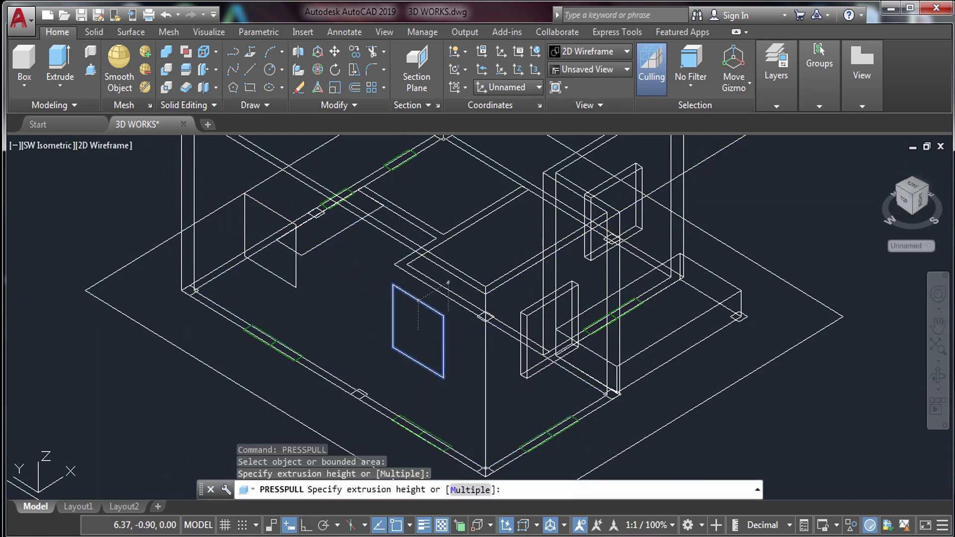
pyautogui.click(281, 259)
pyautogui.scroll(-3, 299, 224)
pyautogui.click(331, 246)
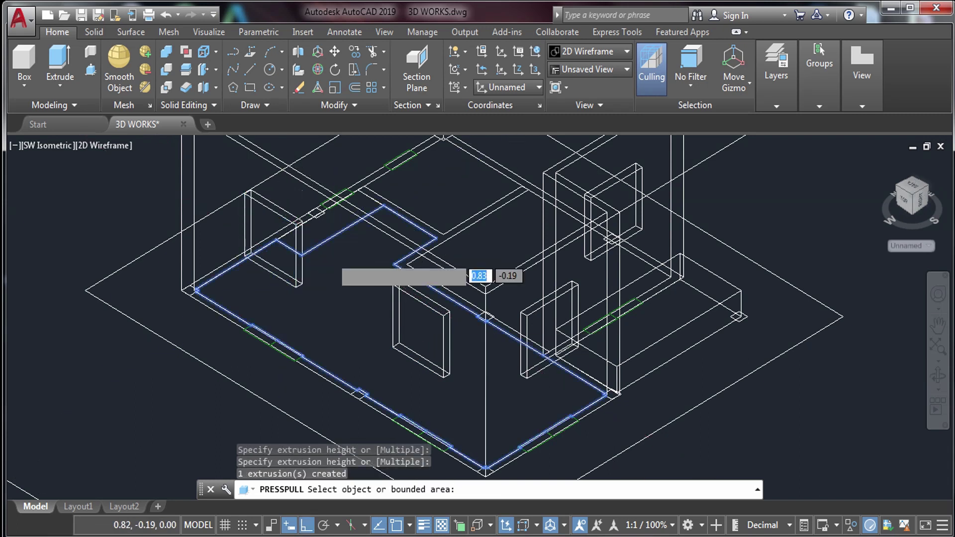
pyautogui.press('Escape')
pyautogui.press('Escape')
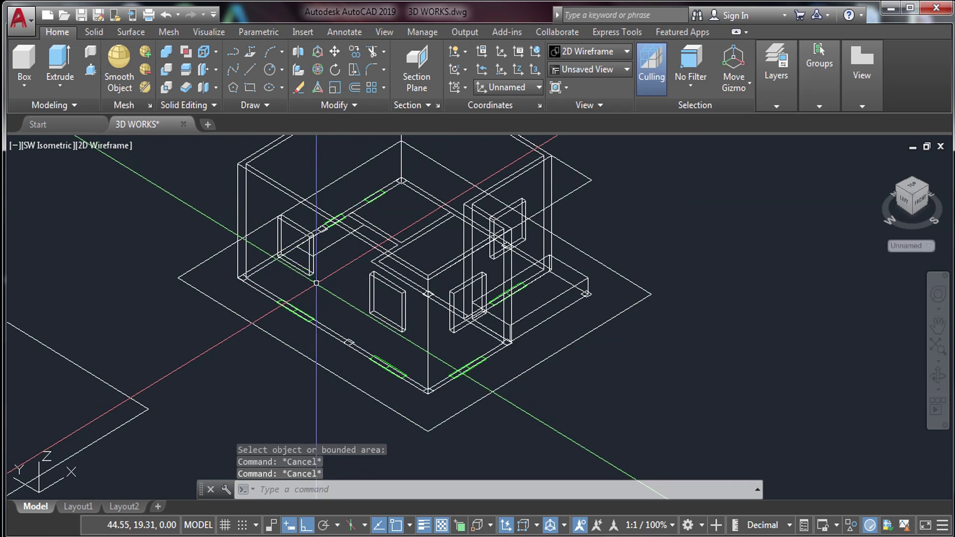
# Erase the two leftover upright window outlines beside the floor plan title
pyautogui.scroll(-4, 316, 283)
pyautogui.moveTo(335, 335); pyautogui.dragTo(344, 235, button='middle')
pyautogui.scroll(5, 160, 371)
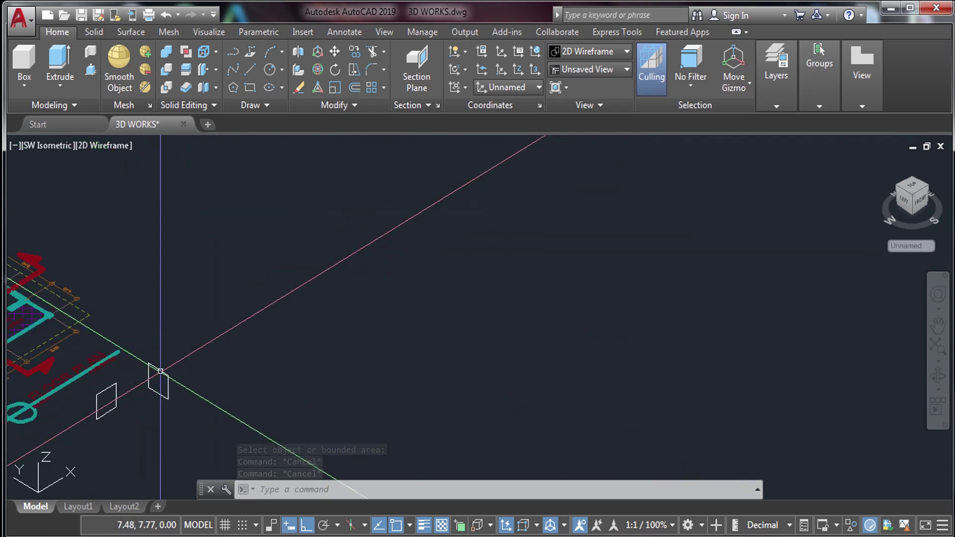
pyautogui.click(188, 367)
pyautogui.click(90, 431)
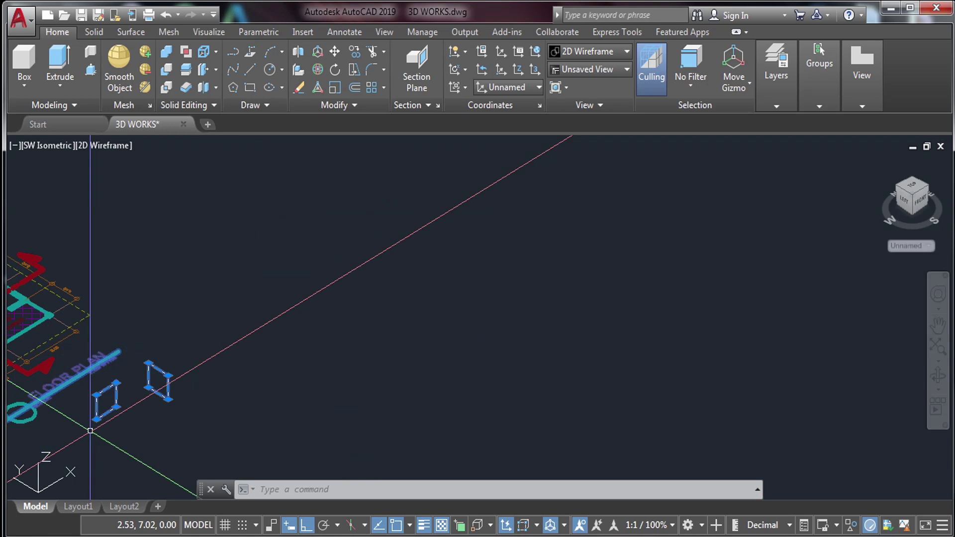
pyautogui.press('e')
pyautogui.press('Return')
# Switch to the NW isometric view and draw a 0.6 by 0.6 square outside the slab facing the rear wall's small windows
pyautogui.moveTo(303, 282); pyautogui.dragTo(363, 241, button='middle')
pyautogui.scroll(-2, 360, 218)
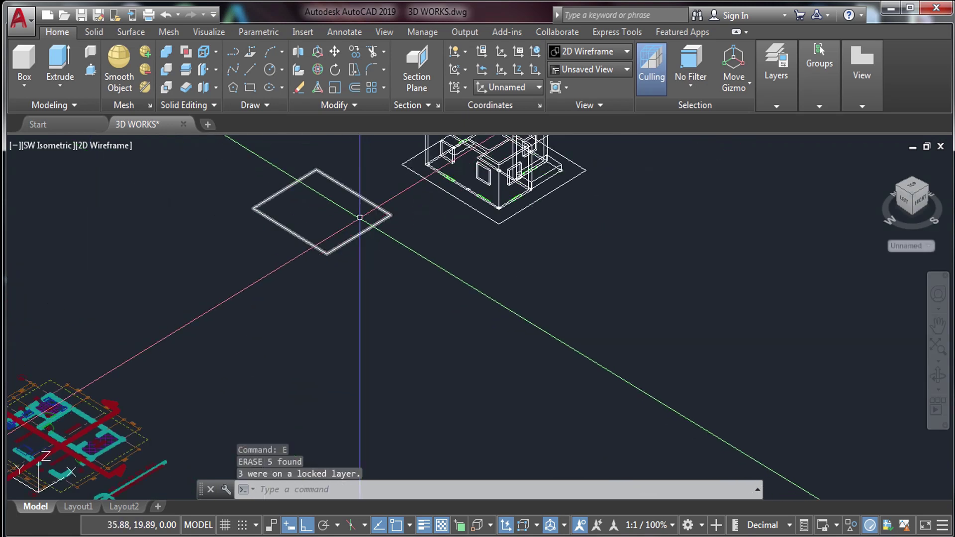
pyautogui.moveTo(380, 241); pyautogui.dragTo(419, 321, button='middle')
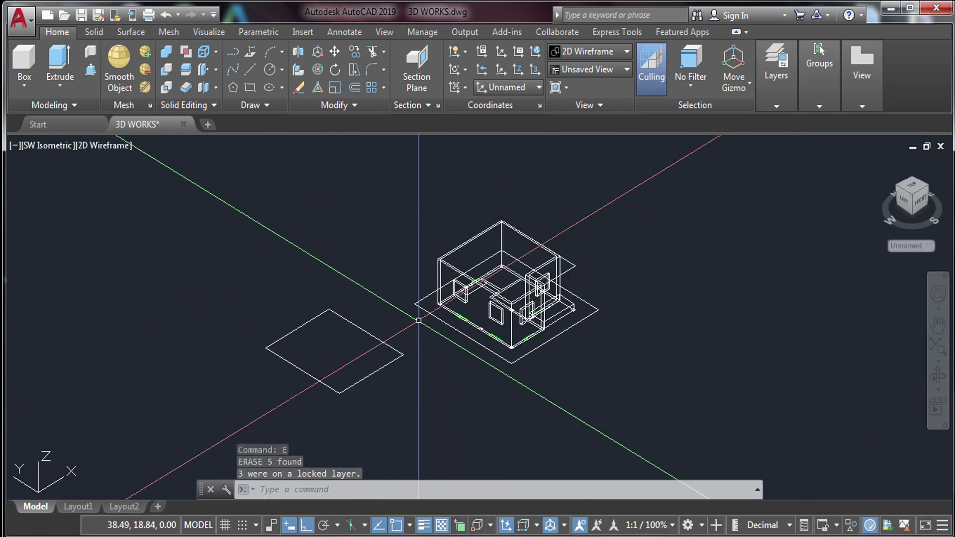
pyautogui.moveTo(900, 196); pyautogui.dragTo(377, 265)
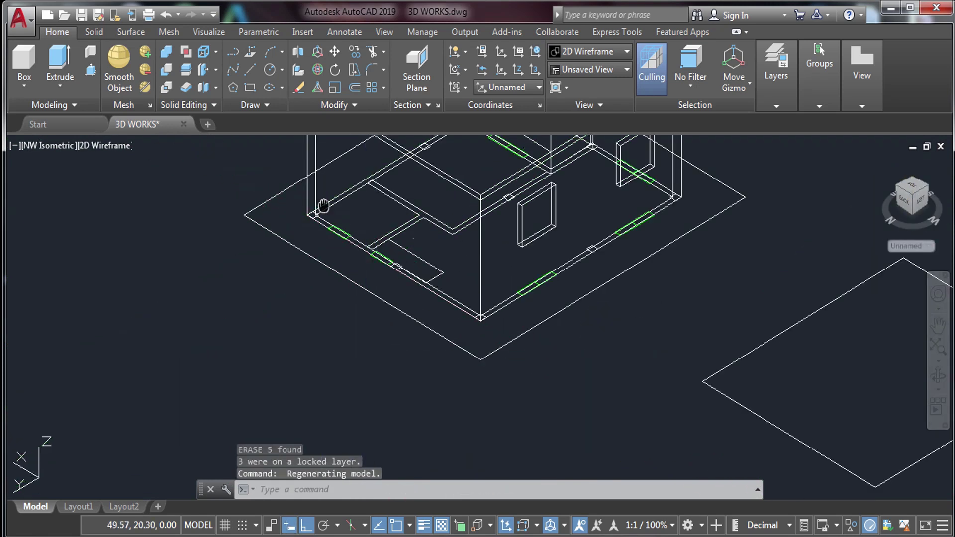
pyautogui.scroll(5, 369, 269)
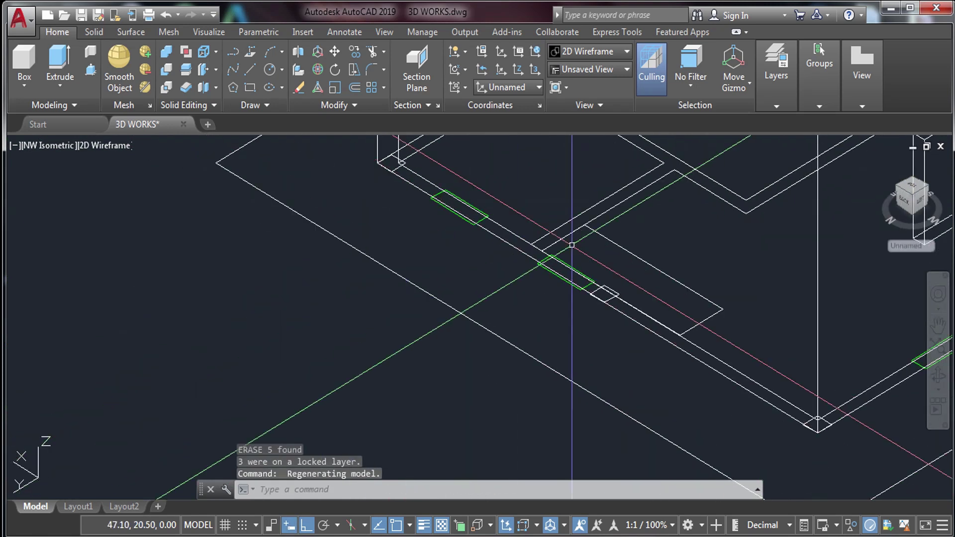
pyautogui.moveTo(347, 299); pyautogui.dragTo(517, 272, button='middle')
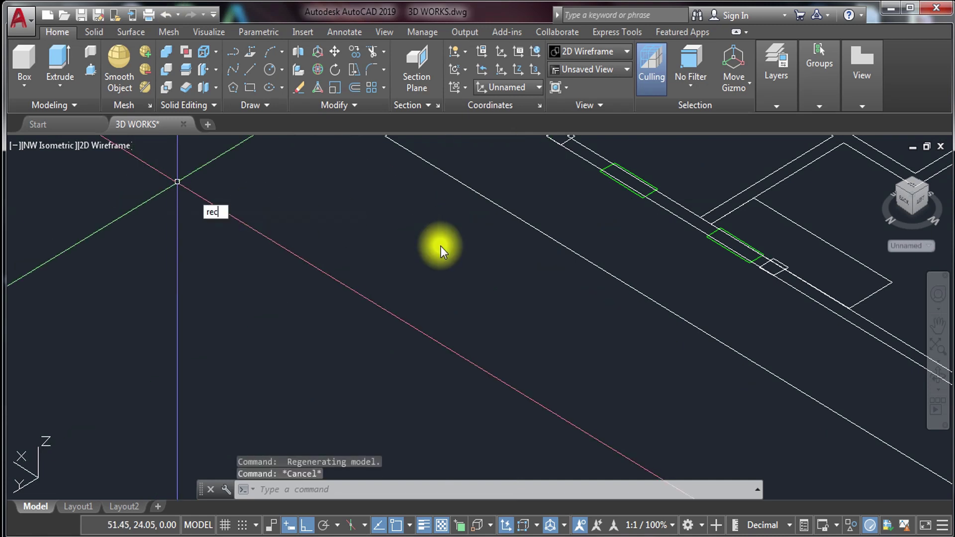
pyautogui.press('Return')
pyautogui.click(455, 248)
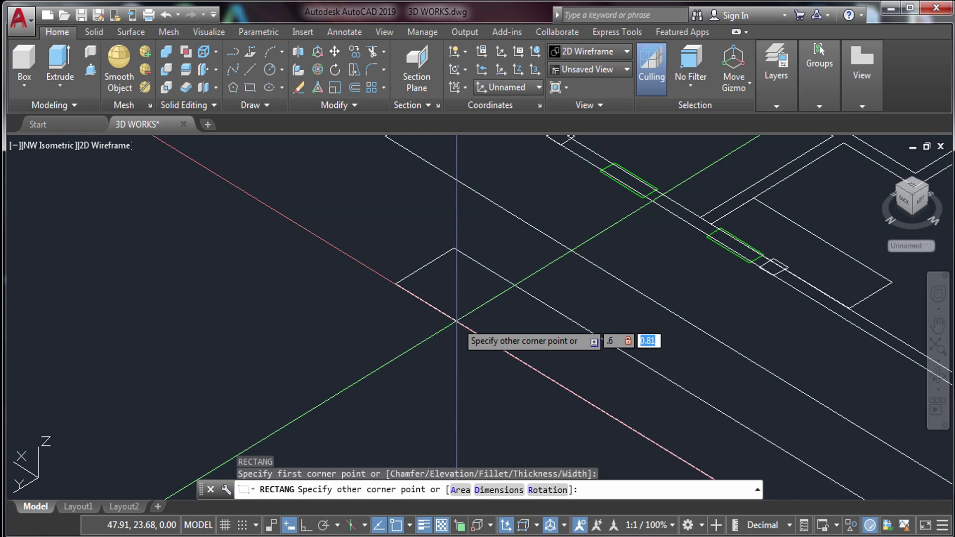
# Rotate the small square 90 degrees in 3D about its edge parallel to the rear wall so that it stands upright
pyautogui.click(393, 262)
pyautogui.click(353, 290)
pyautogui.write('ro')
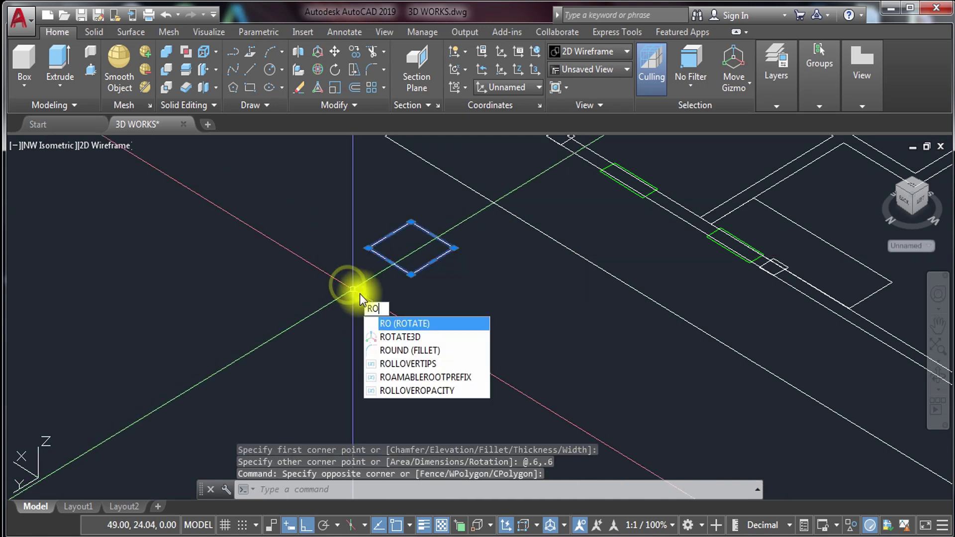
pyautogui.click(426, 338)
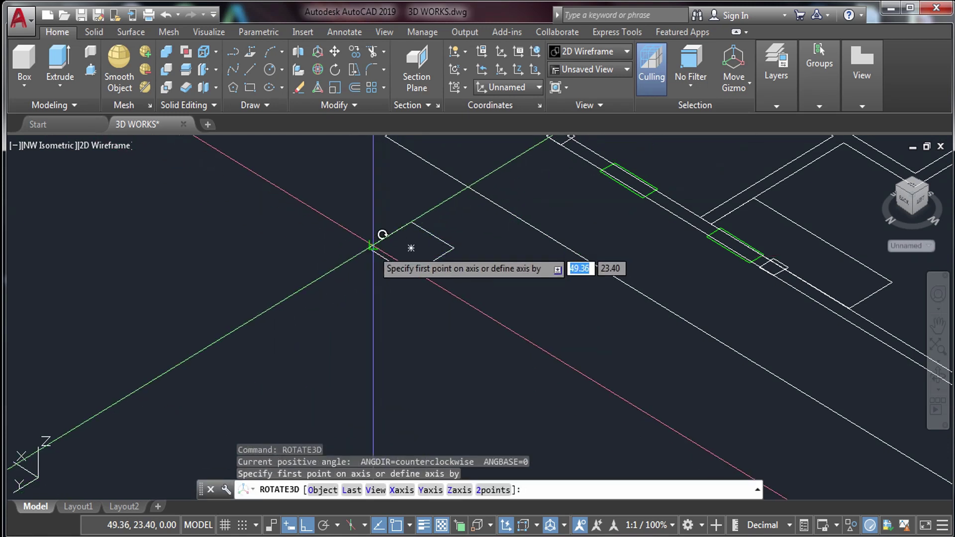
pyautogui.click(369, 248)
pyautogui.click(411, 248)
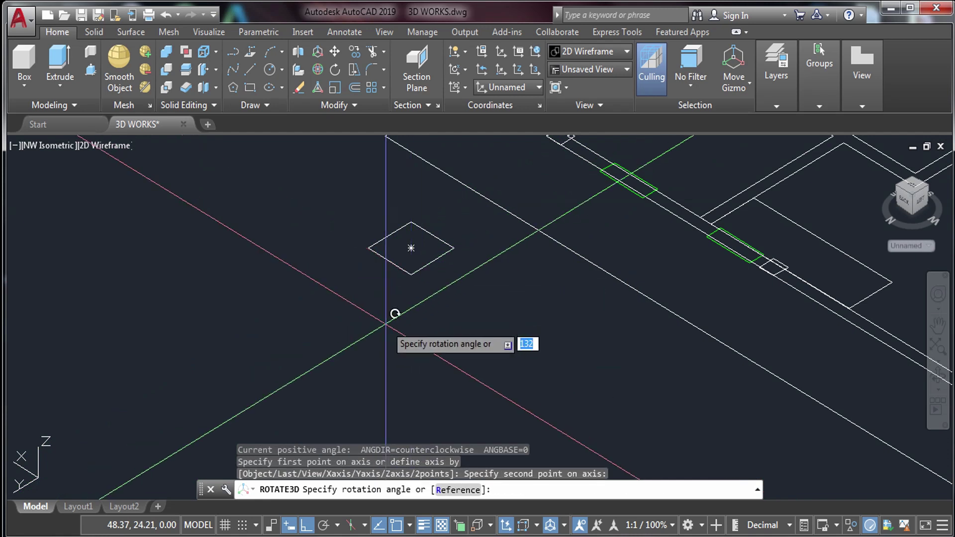
pyautogui.write('90')
pyautogui.press('Return')
# Move the upright small square onto the rear wall's small window symbol nearest the house corner
pyautogui.click(443, 245)
pyautogui.click(342, 285)
pyautogui.write('M')
pyautogui.press('Return')
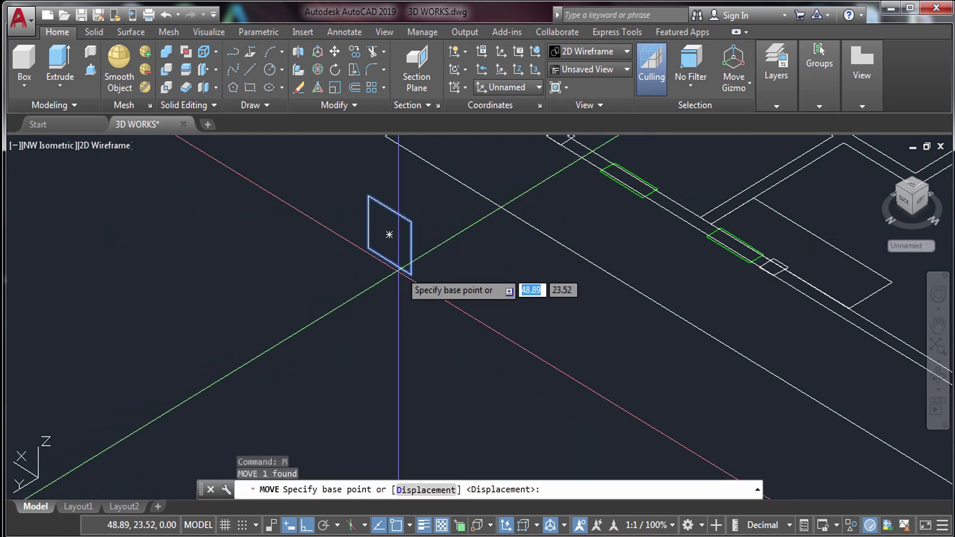
pyautogui.click(428, 249)
pyautogui.moveTo(428, 248); pyautogui.dragTo(292, 333, button='middle')
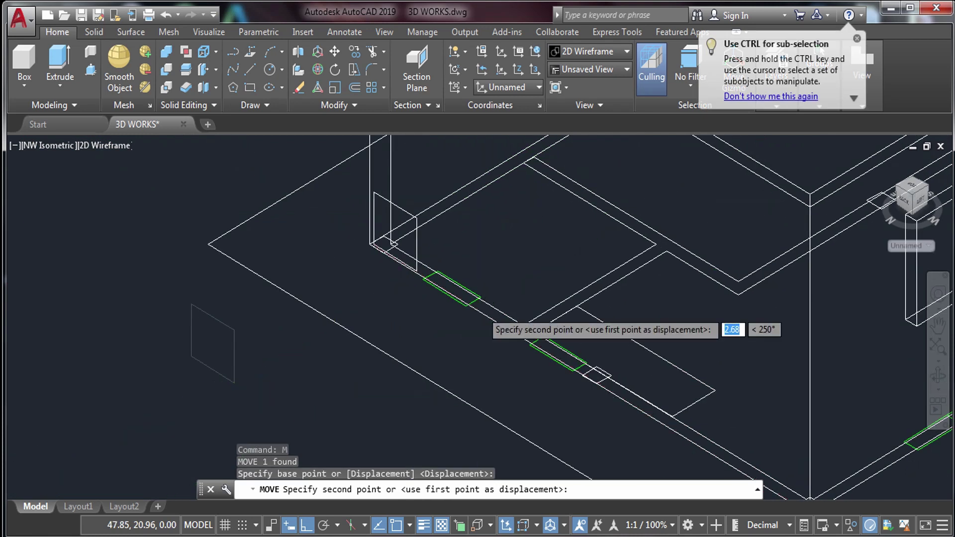
pyautogui.scroll(3, 481, 306)
pyautogui.press('Escape')
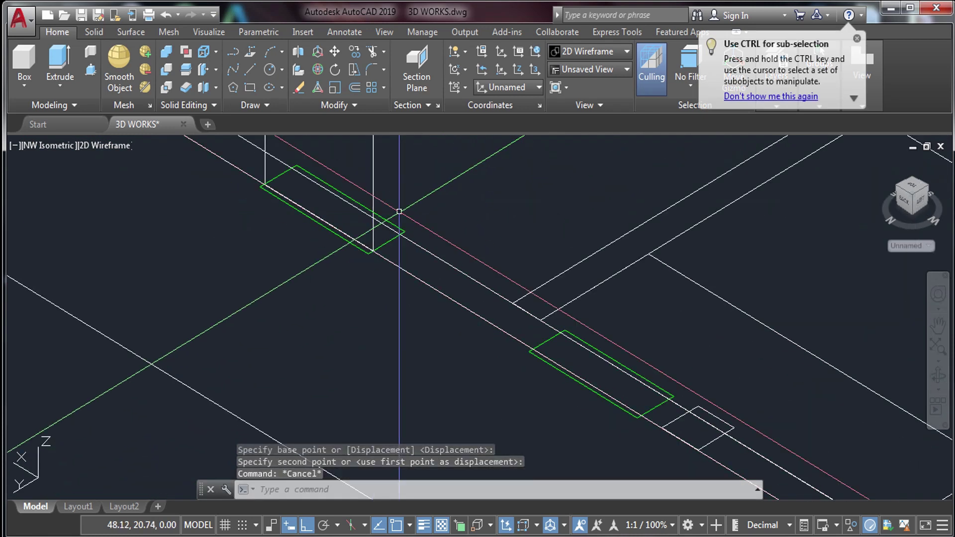
# Try to raise the upright small square vertically above the rear wall's window symbol nearest the corner
pyautogui.scroll(-2, 399, 211)
pyautogui.click(456, 291)
pyautogui.click(437, 318)
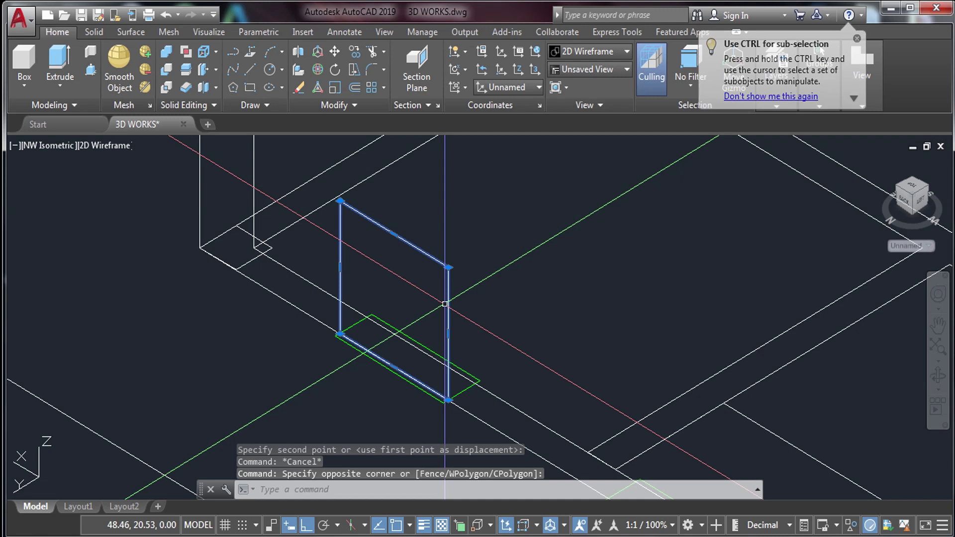
pyautogui.write('m')
pyautogui.press('Return')
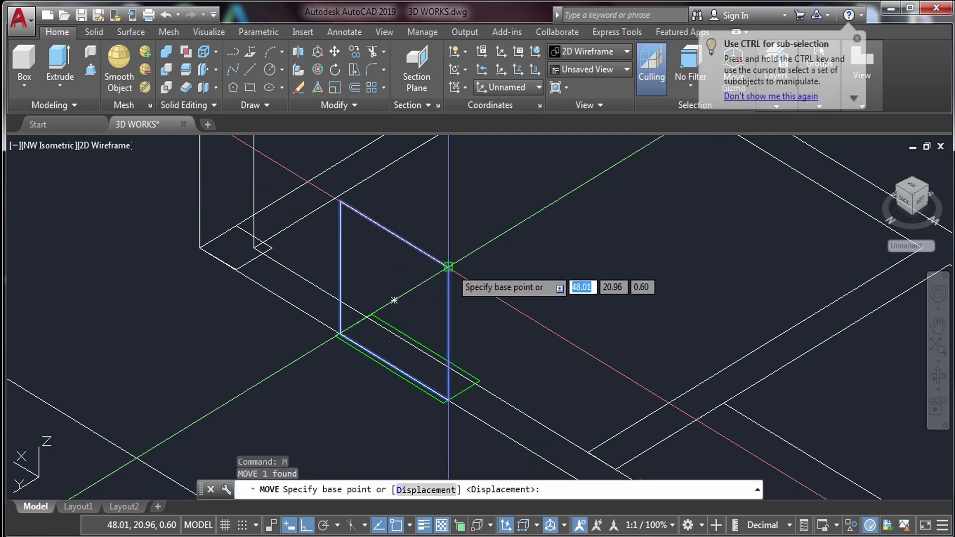
pyautogui.click(448, 267)
pyautogui.scroll(-5, 437, 315)
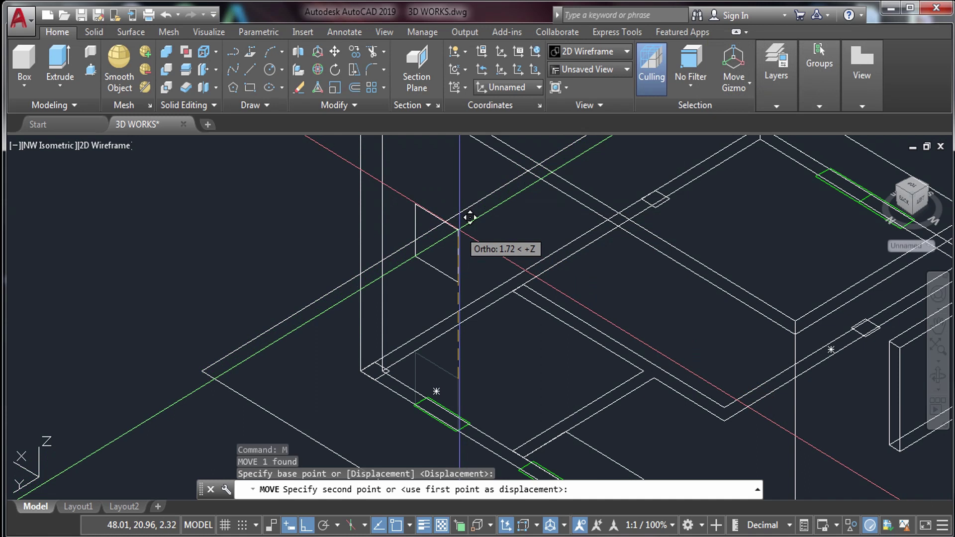
pyautogui.write('.6')
pyautogui.press('Return')
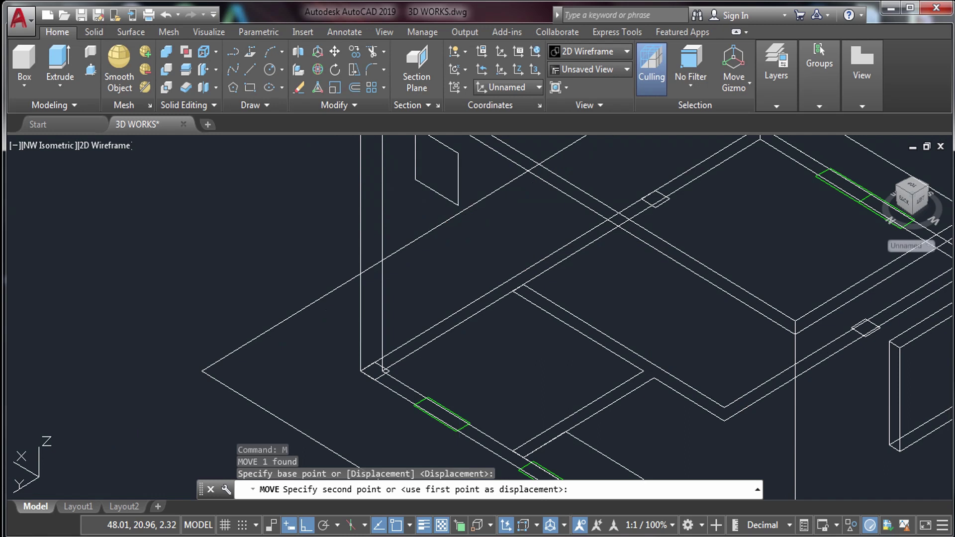
# Undo the last vertical move of the upright small square
pyautogui.moveTo(453, 270); pyautogui.dragTo(455, 305, button='middle')
pyautogui.hotkey('ctrl', 'z')
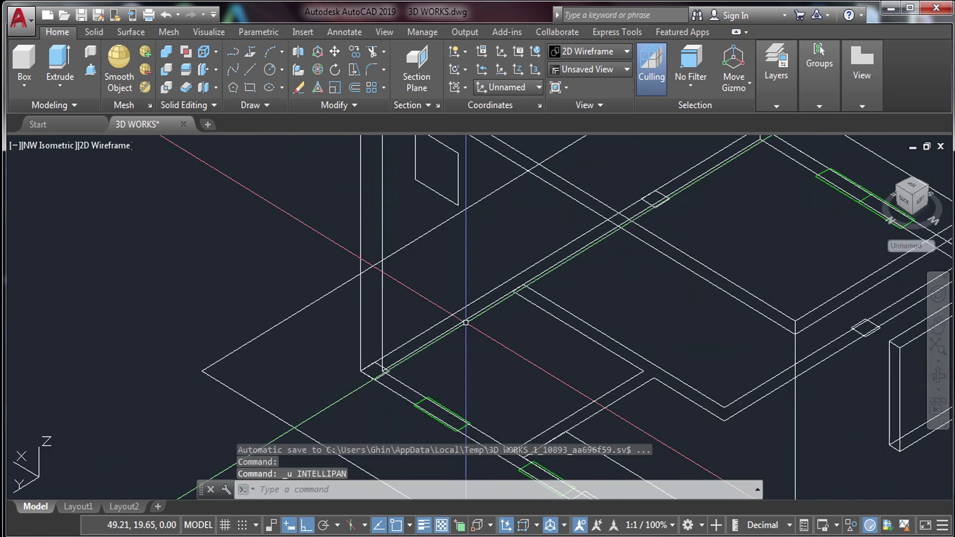
pyautogui.hotkey('ctrl', 'z')
# Move the upright small square 2.1 straight up from its rear-wall window symbol
pyautogui.click(455, 305)
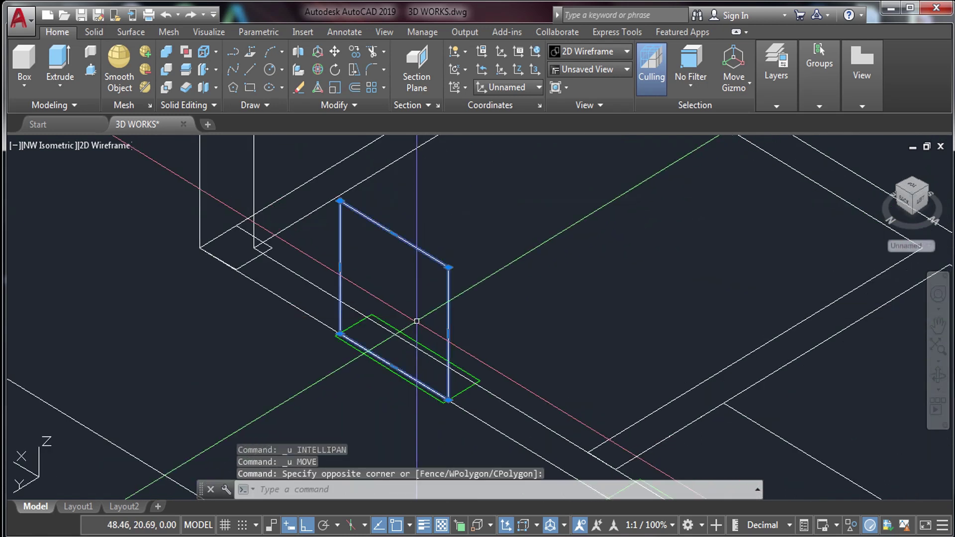
pyautogui.click(417, 321)
pyautogui.write('m')
pyautogui.press('Return')
pyautogui.click(449, 267)
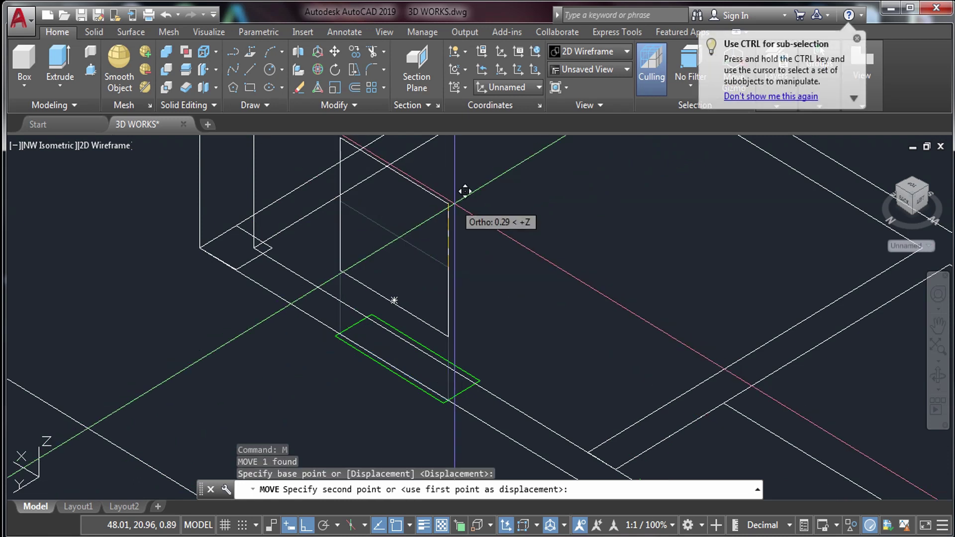
pyautogui.write('2.1')
pyautogui.press('Return')
pyautogui.scroll(-5, 443, 260)
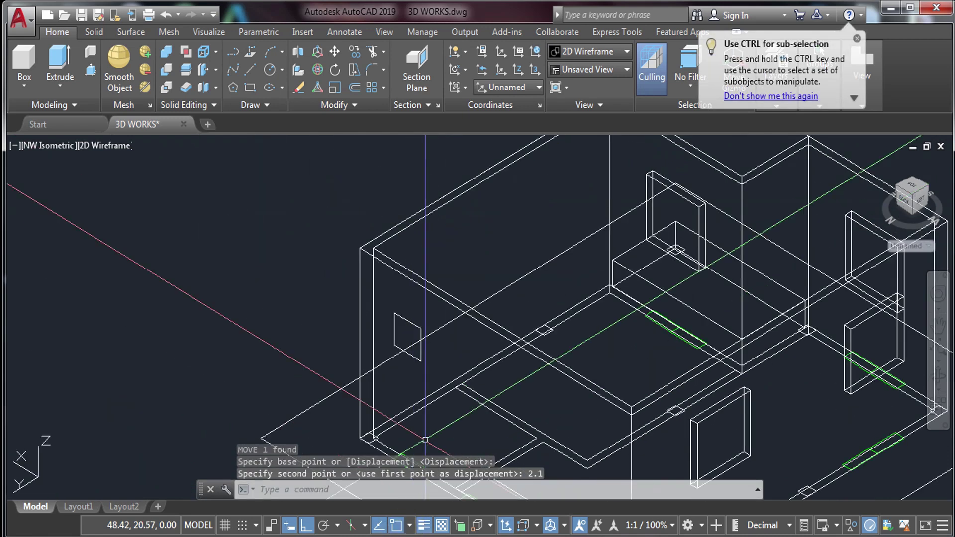
# Measure the vertical distance from the raised square's upper corner to the top edge of the rear wall
pyautogui.scroll(5, 436, 227)
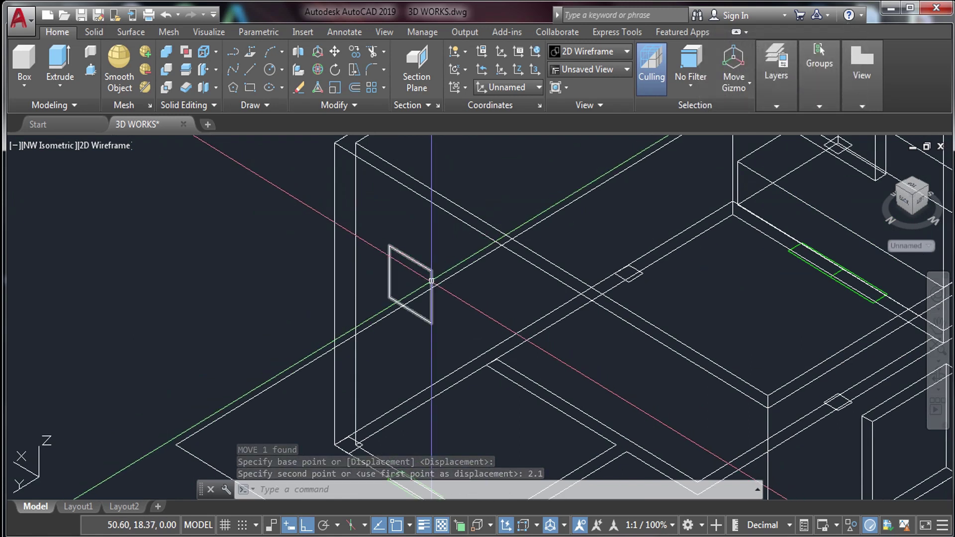
pyautogui.write('D')
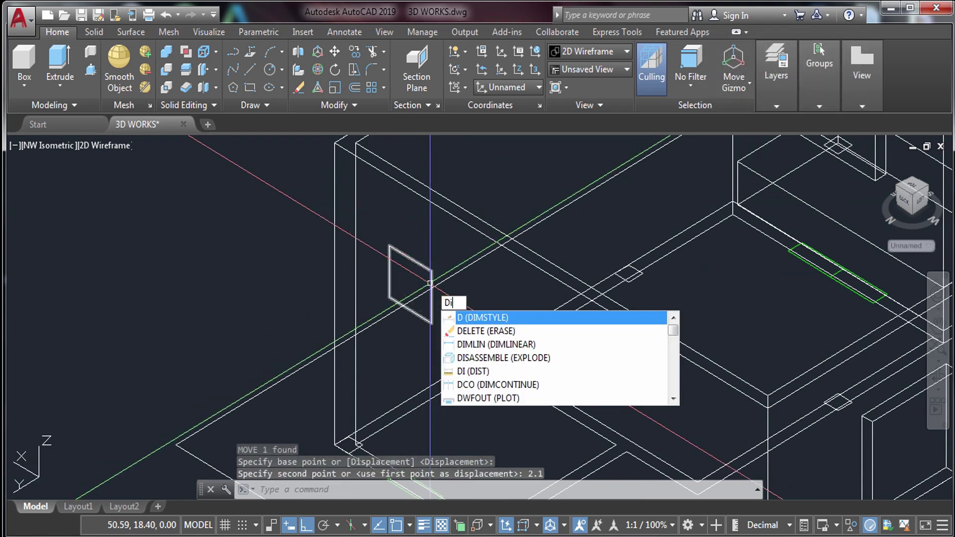
pyautogui.write('I')
pyautogui.press('Return')
pyautogui.click(431, 271)
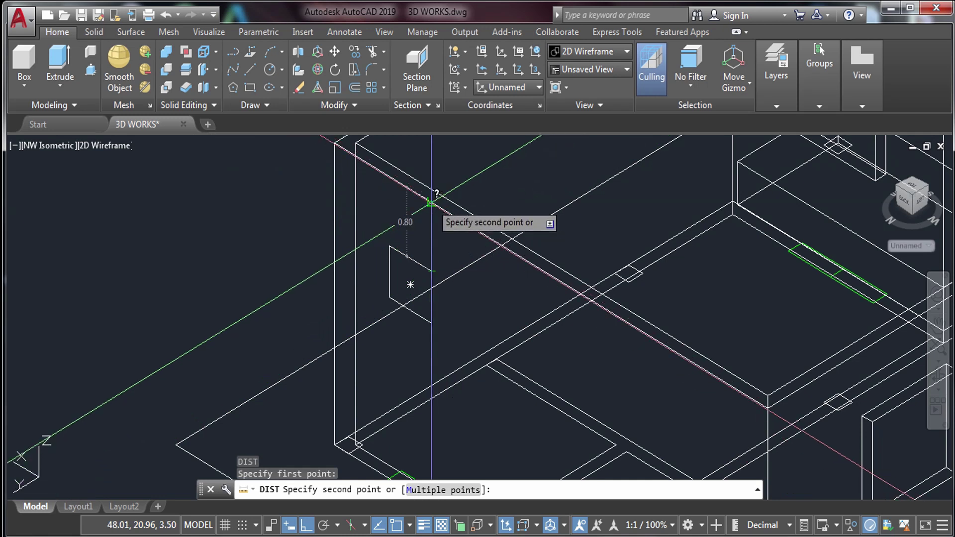
pyautogui.press('Escape')
pyautogui.scroll(-5, 432, 202)
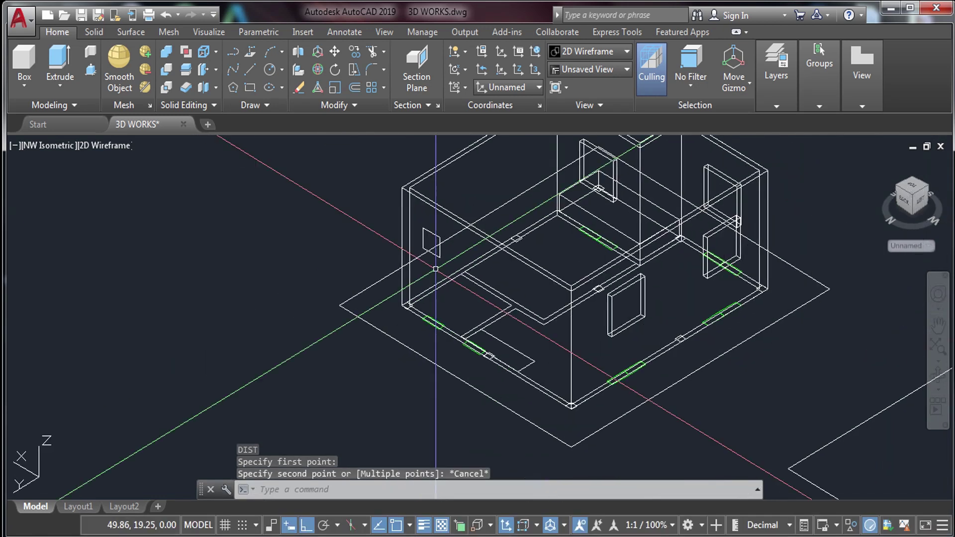
# Try to press-pull the raised small square inward through the rear wall
pyautogui.scroll(4, 431, 255)
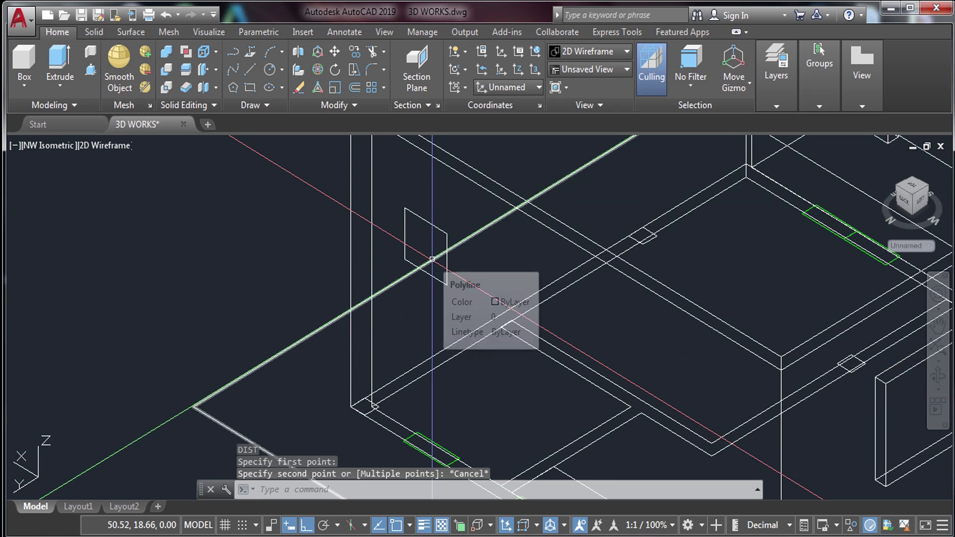
pyautogui.write('PRE')
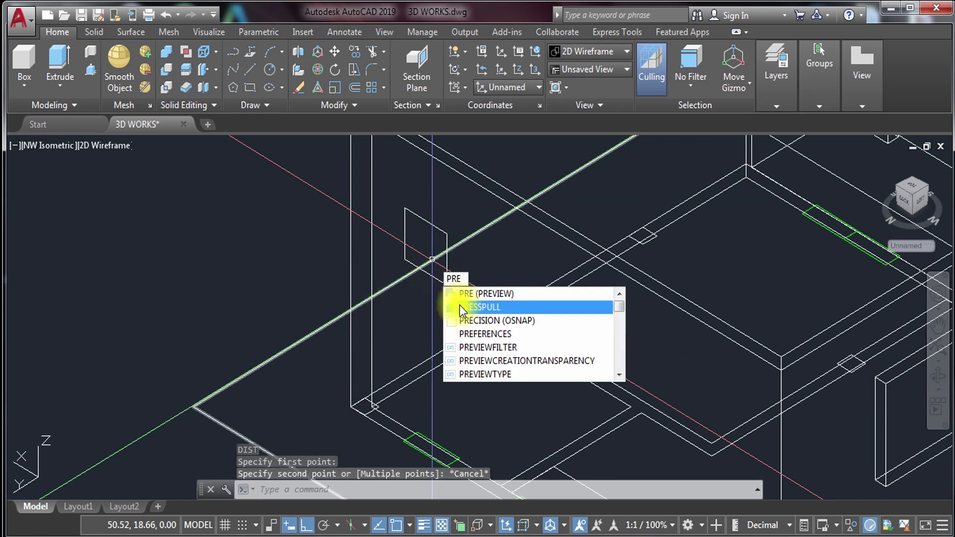
pyautogui.click(478, 307)
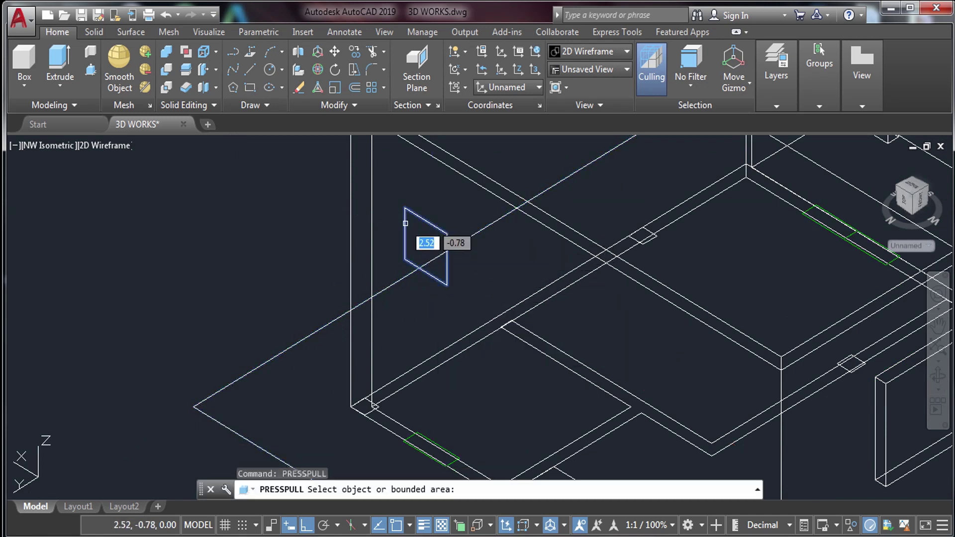
pyautogui.click(403, 222)
pyautogui.click(446, 204)
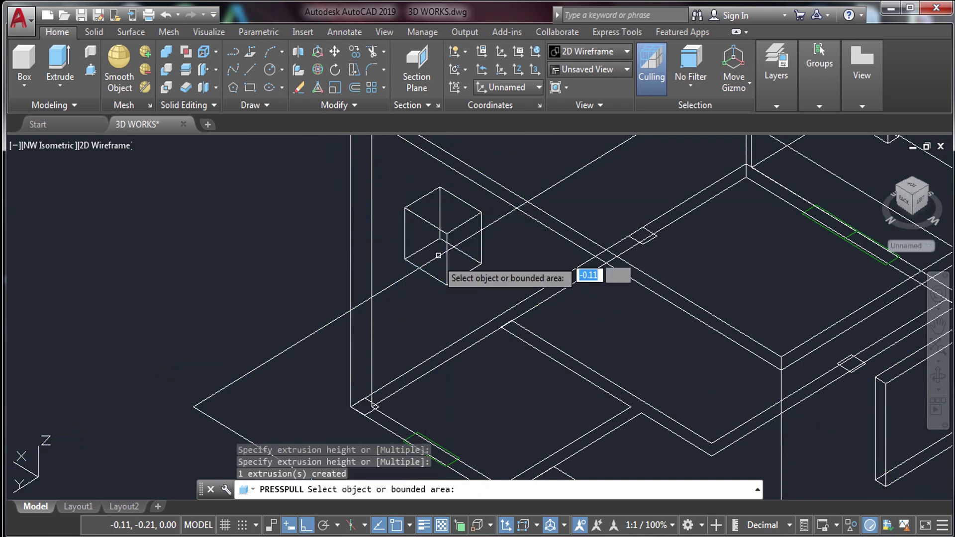
pyautogui.press('Return')
# Undo the last press-pull of the small square and clear the selection
pyautogui.scroll(-6, 452, 255)
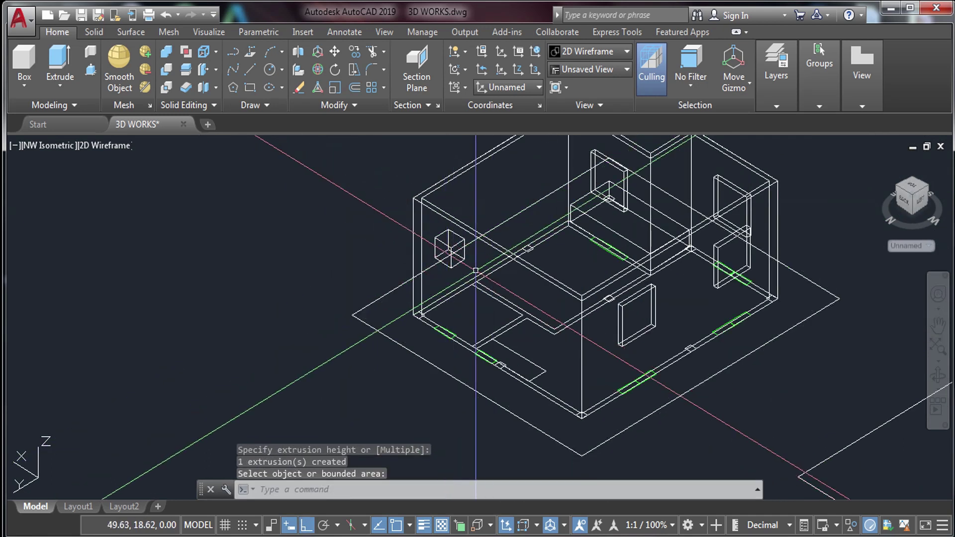
pyautogui.scroll(5, 492, 270)
pyautogui.press('Return')
pyautogui.click(475, 259)
pyautogui.click(415, 304)
pyautogui.press('Escape')
pyautogui.press('Escape')
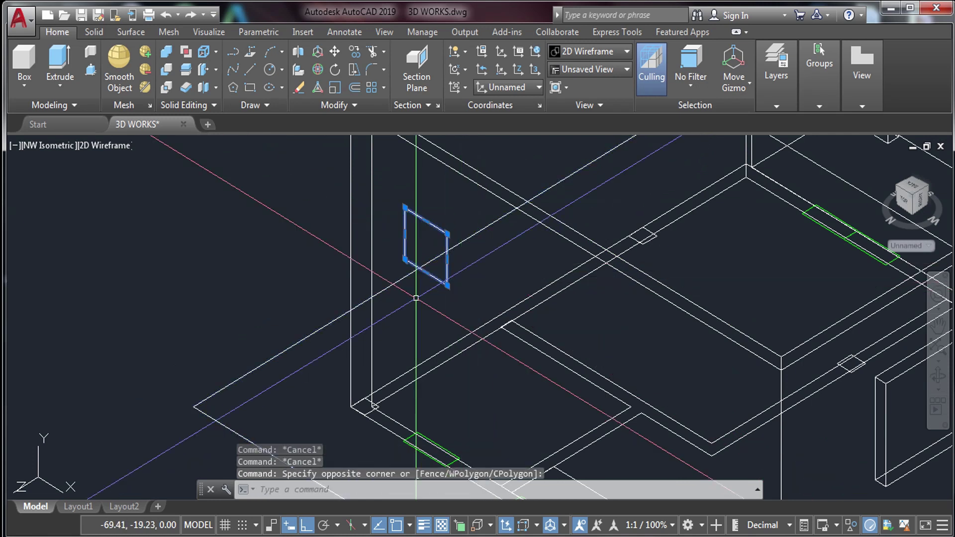
pyautogui.press('Escape')
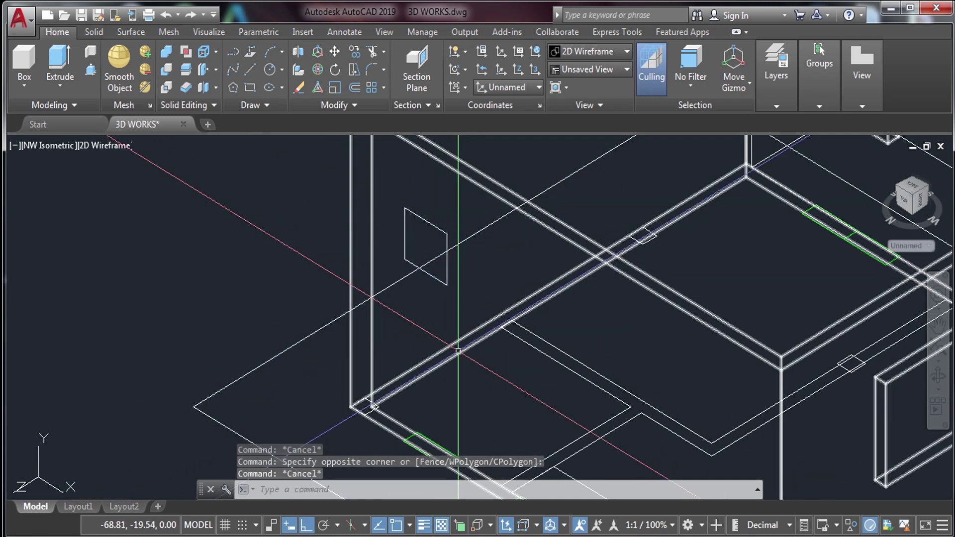
# Press-pull the raised small square through the rear wall's thickness to cut the small window opening nearest the corner
pyautogui.click(569, 396)
pyautogui.click(426, 228)
pyautogui.click(451, 205)
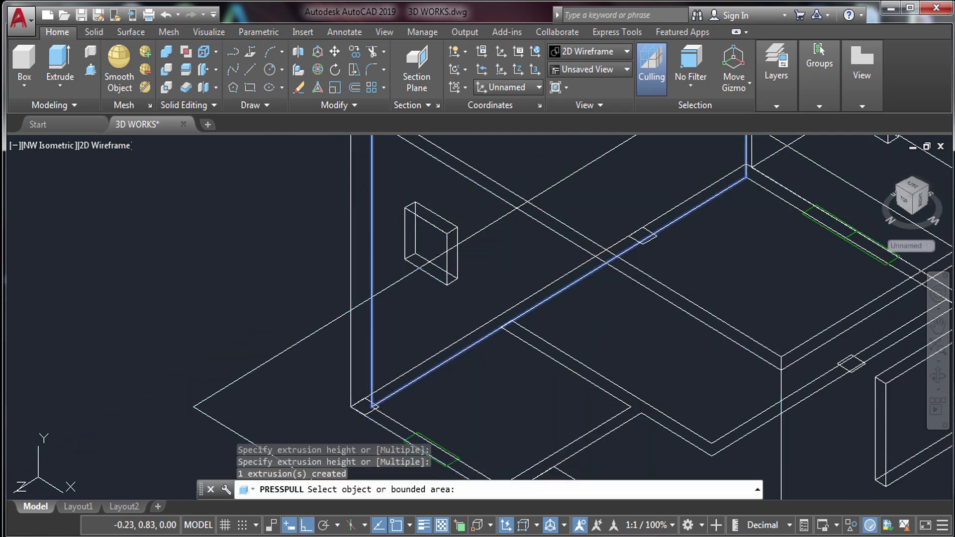
pyautogui.press('Escape')
pyautogui.press('Escape')
pyautogui.moveTo(447, 330); pyautogui.dragTo(446, 274, button='middle')
pyautogui.scroll(-4, 468, 274)
pyautogui.scroll(5, 464, 345)
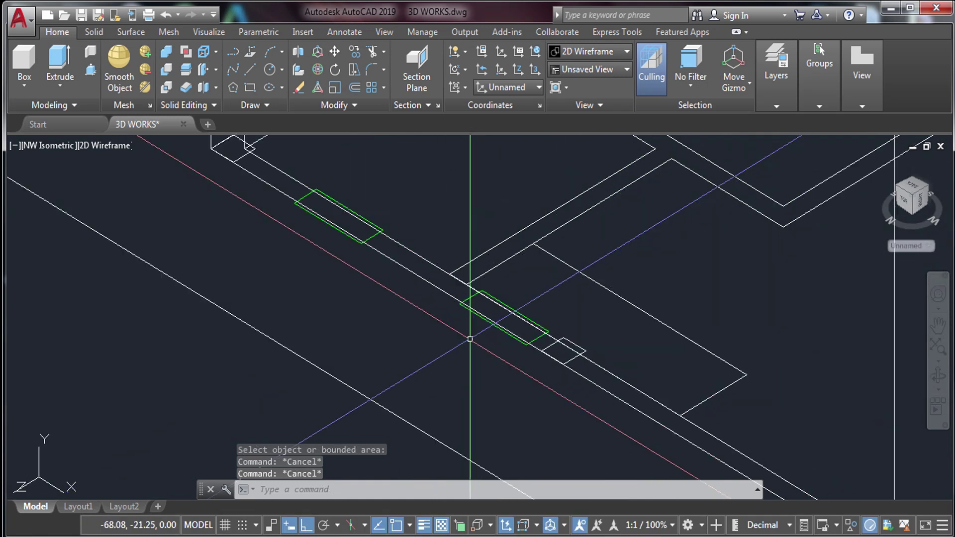
pyautogui.scroll(-4, 486, 299)
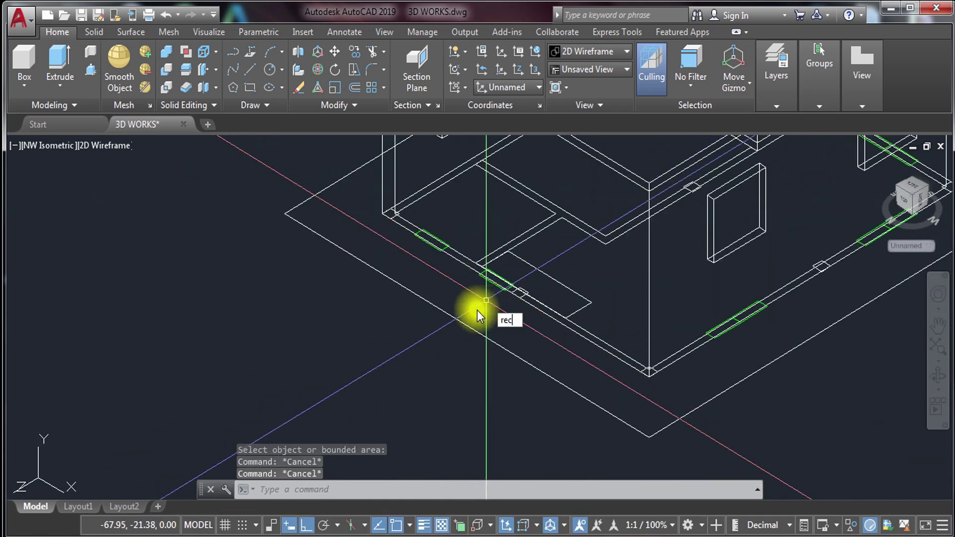
pyautogui.press('Return')
pyautogui.click(399, 356)
pyautogui.press('Escape')
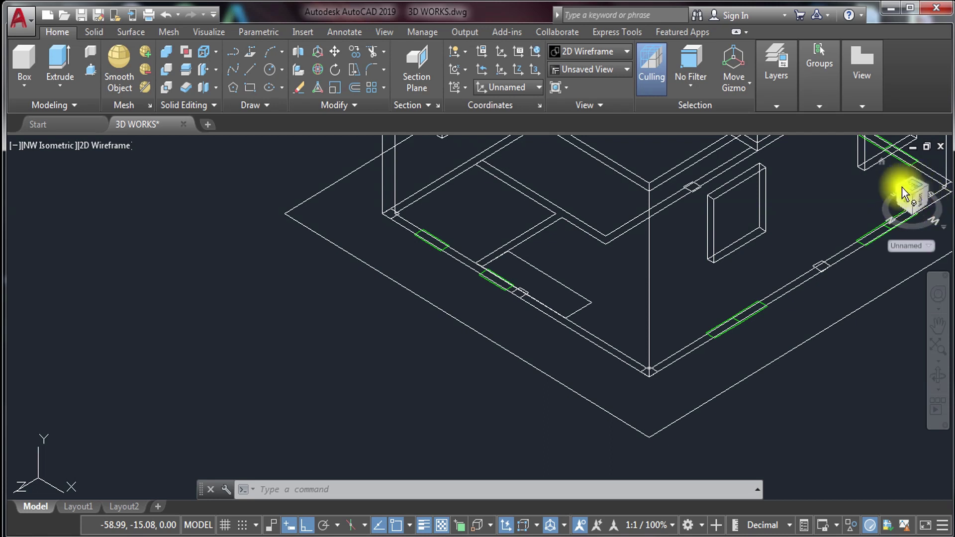
# Switch to the Top view to restore its coordinate system and return to the NW isometric view of the rear wall
pyautogui.click(55, 146)
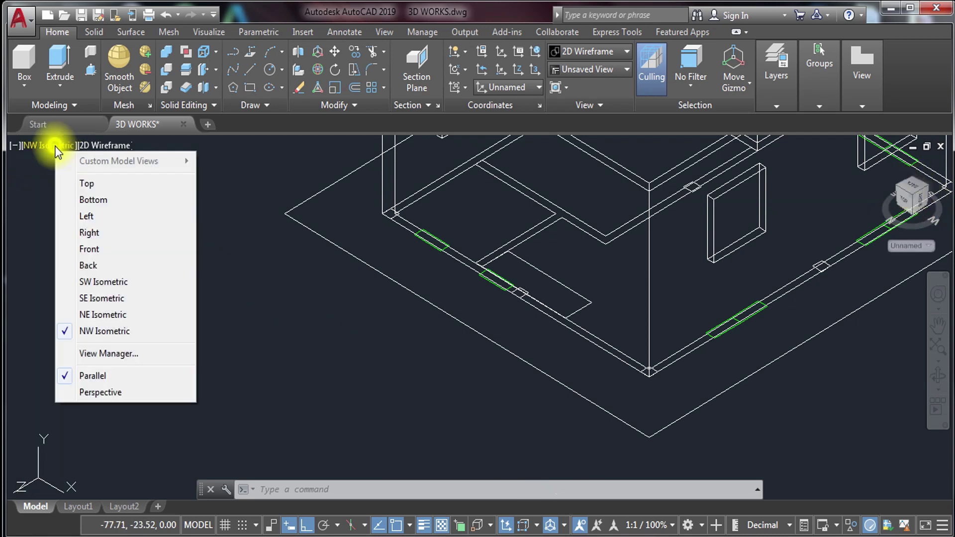
pyautogui.click(94, 185)
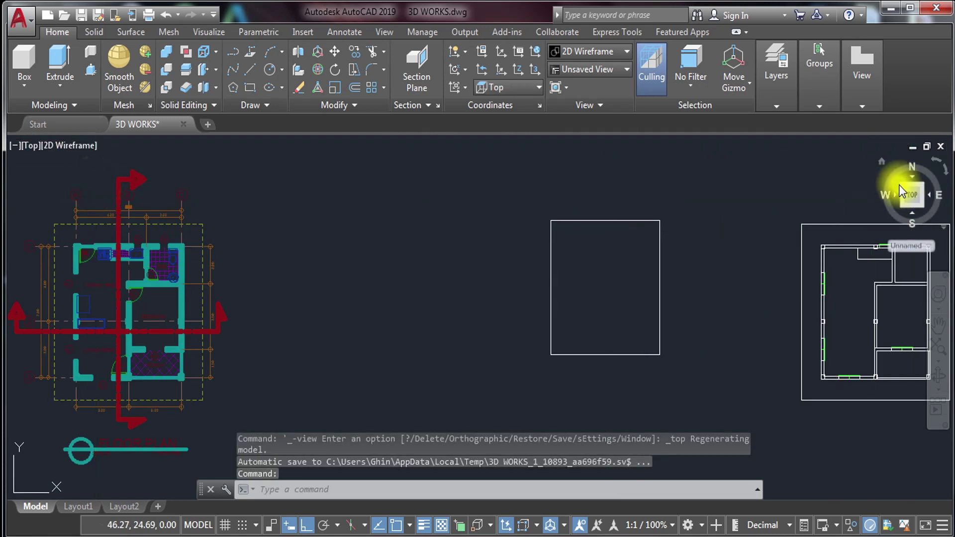
pyautogui.click(903, 190)
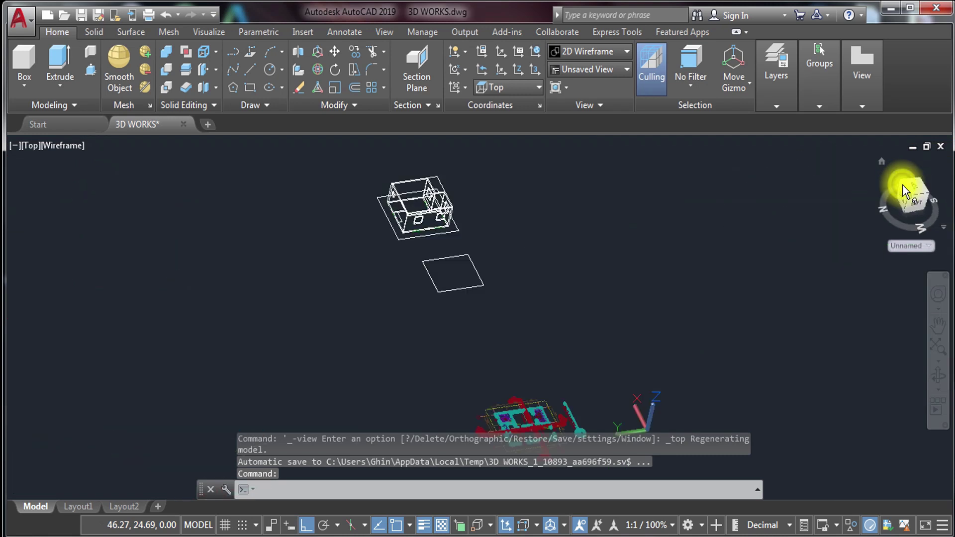
pyautogui.scroll(8, 350, 312)
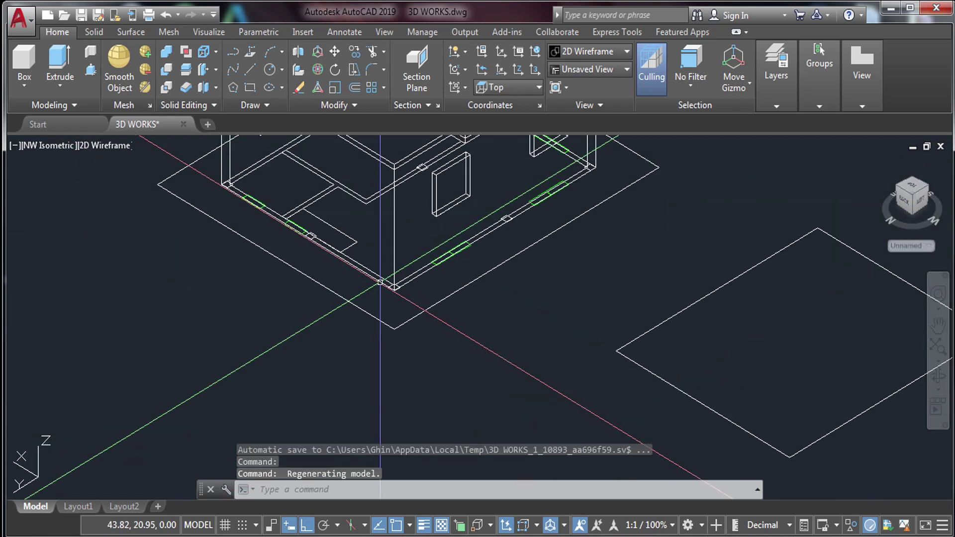
# Draw a 0.6 by 0.8 rectangle outside the slab, facing the rear wall's second small window
pyautogui.write('rerec')
pyautogui.press('Return')
pyautogui.click(369, 318)
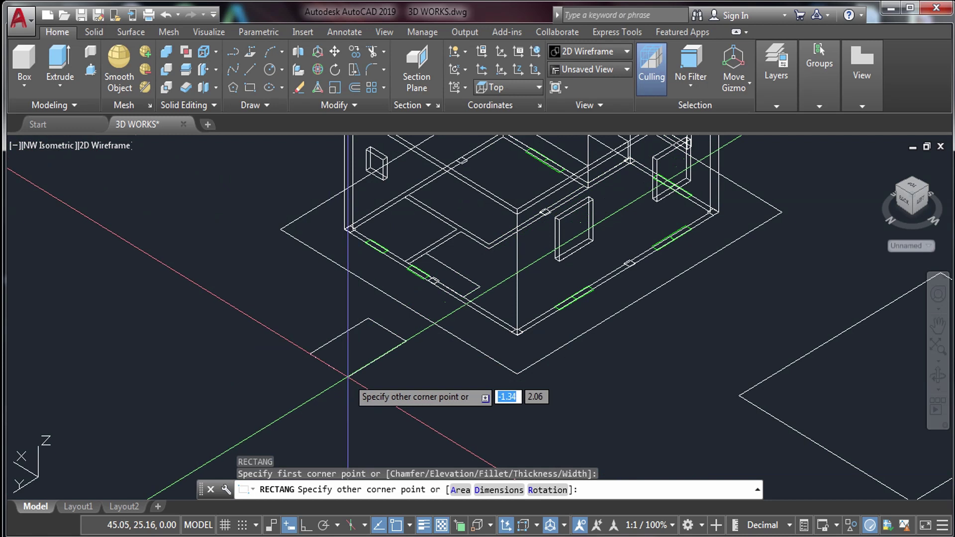
pyautogui.write('.6')
pyautogui.press('Tab')
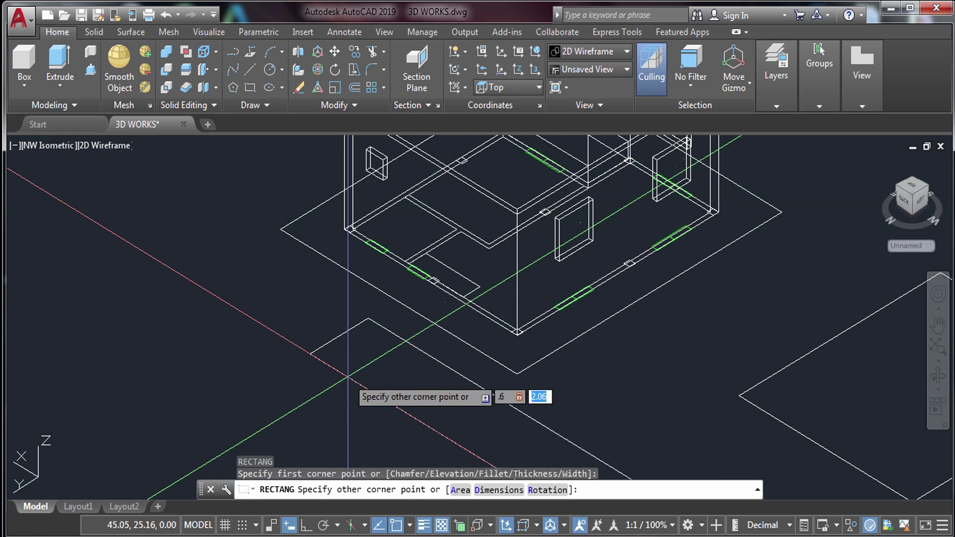
pyautogui.write('.8')
pyautogui.press('Return')
# Rotate the 0.6 by 0.8 rectangle 90 degrees in 3D about its 0.6 edge parallel to the rear wall so it stands upright
pyautogui.scroll(6, 378, 378)
pyautogui.click(411, 360)
pyautogui.click(386, 383)
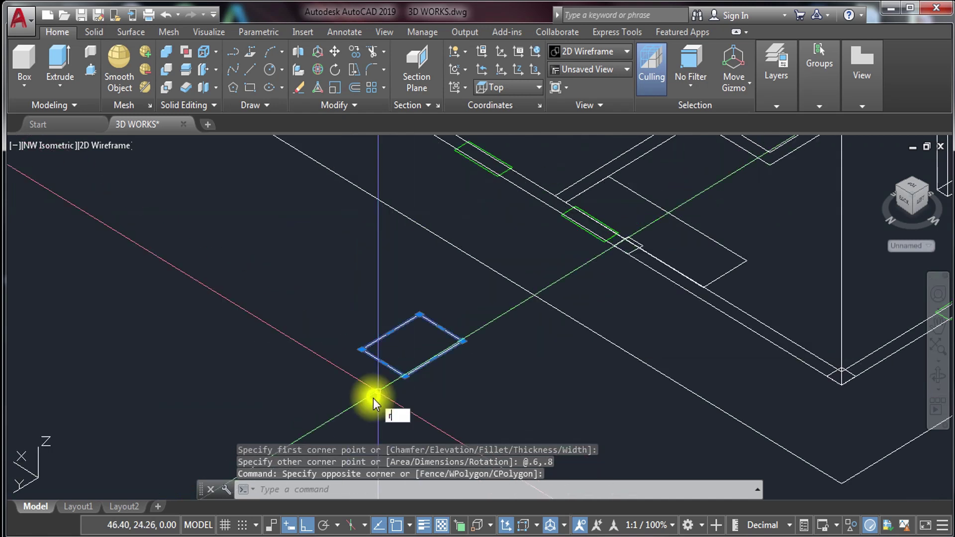
pyautogui.write('RO')
pyautogui.click(413, 444)
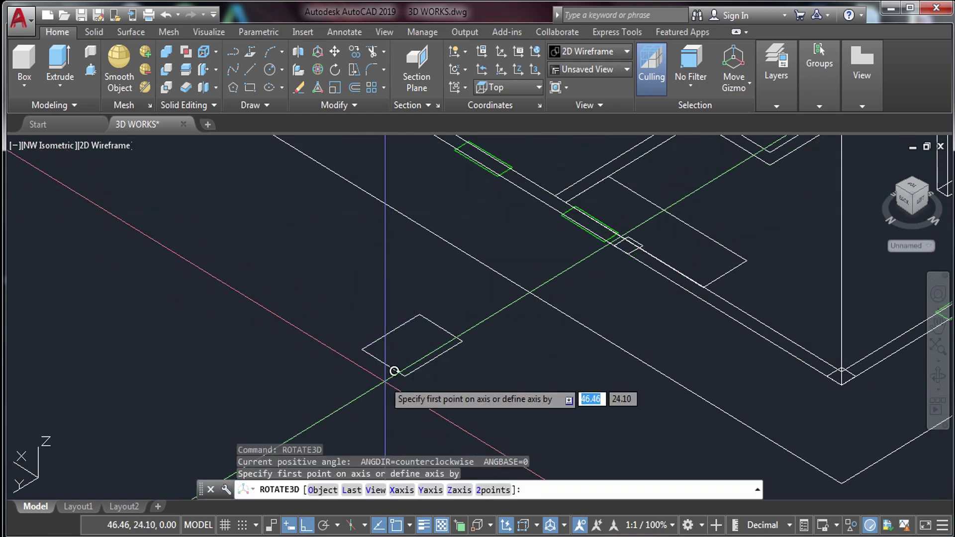
pyautogui.click(362, 350)
pyautogui.click(405, 377)
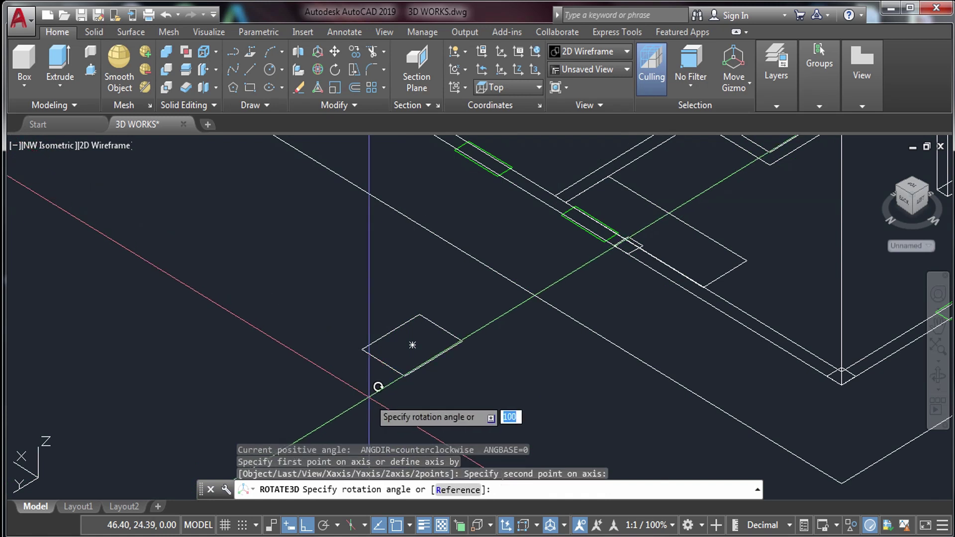
pyautogui.write('90')
pyautogui.press('Return')
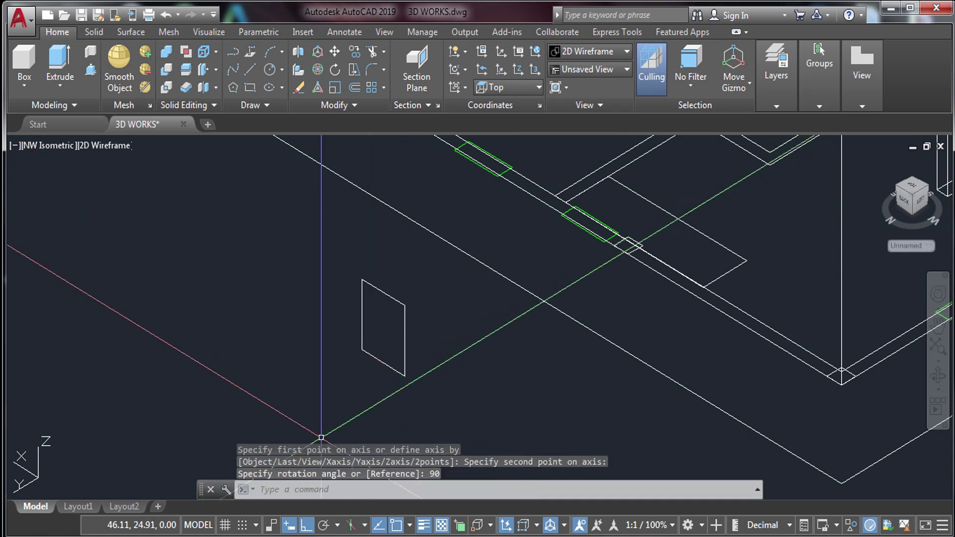
# Move the upright 0.6 by 0.8 rectangle onto the rear wall's outer face at the second small window marker
pyautogui.click(356, 406)
pyautogui.click(330, 394)
pyautogui.write('m')
pyautogui.press('Return')
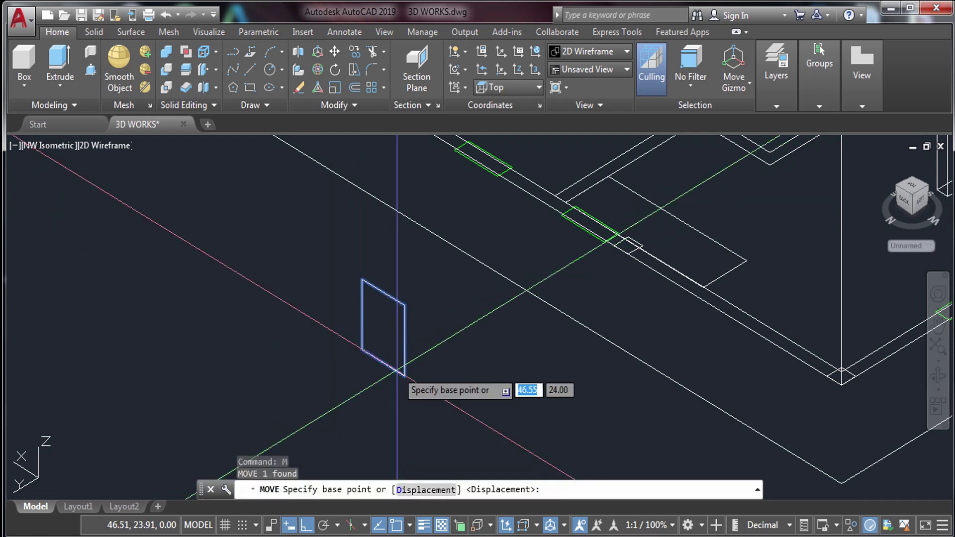
pyautogui.click(405, 377)
pyautogui.scroll(3, 668, 256)
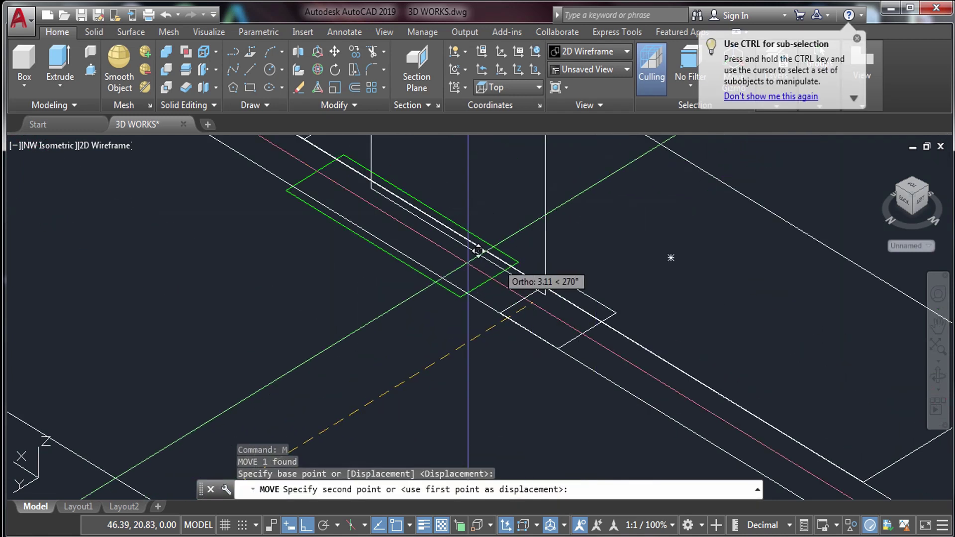
pyautogui.click(468, 294)
pyautogui.scroll(-3, 467, 292)
pyautogui.moveTo(470, 286); pyautogui.dragTo(499, 407, button='middle')
# Try to raise the upright outline level with the first small window's top edge, and undo that move
pyautogui.click(505, 373)
pyautogui.click(487, 382)
pyautogui.write('m')
pyautogui.press('Return')
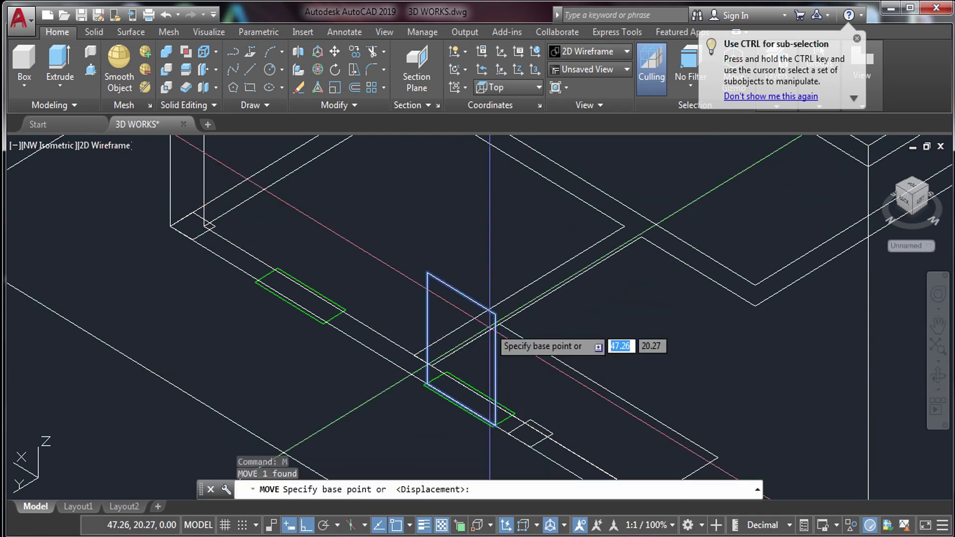
pyautogui.click(495, 314)
pyautogui.scroll(4, 513, 219)
pyautogui.moveTo(360, 211); pyautogui.dragTo(358, 224, button='middle')
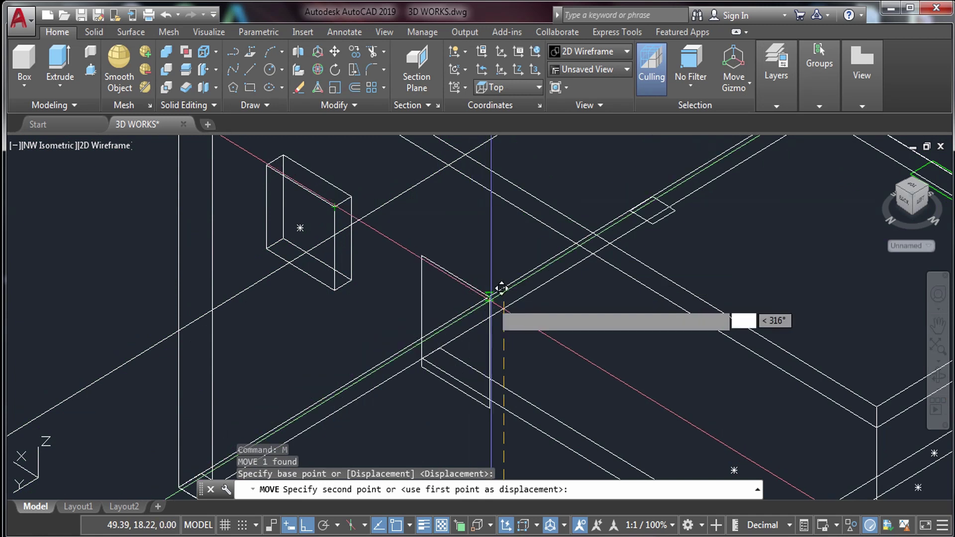
pyautogui.press('Escape')
pyautogui.moveTo(433, 265); pyautogui.dragTo(462, 265, button='middle')
pyautogui.click(462, 265)
pyautogui.press('Escape')
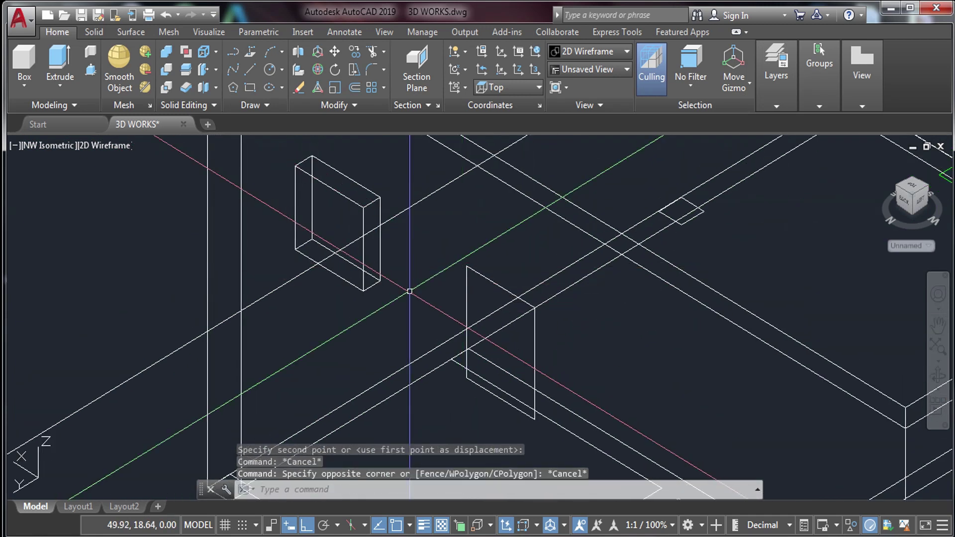
pyautogui.hotkey('ctrl', 'z')
pyautogui.hotkey('ctrl', 'z')
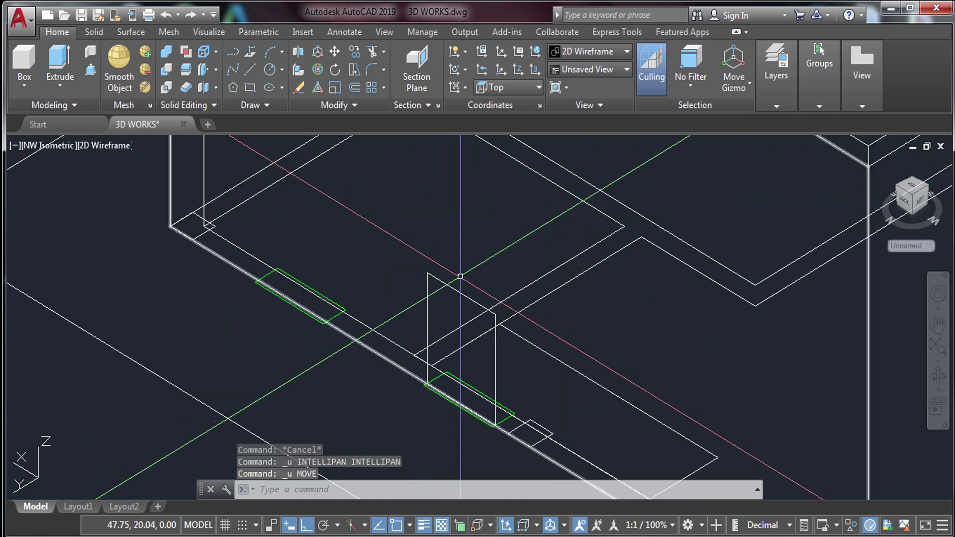
# Raise the upright outline vertically, aligning its top edge with the top of the first small window
pyautogui.click(416, 293)
pyautogui.click(422, 303)
pyautogui.write('M')
pyautogui.press('Return')
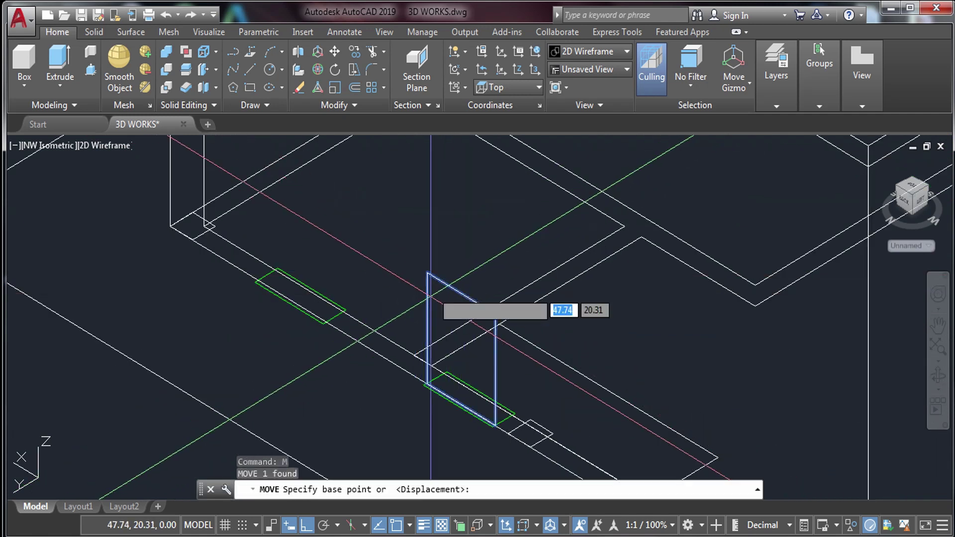
pyautogui.click(433, 292)
pyautogui.moveTo(436, 208); pyautogui.dragTo(437, 344, button='middle')
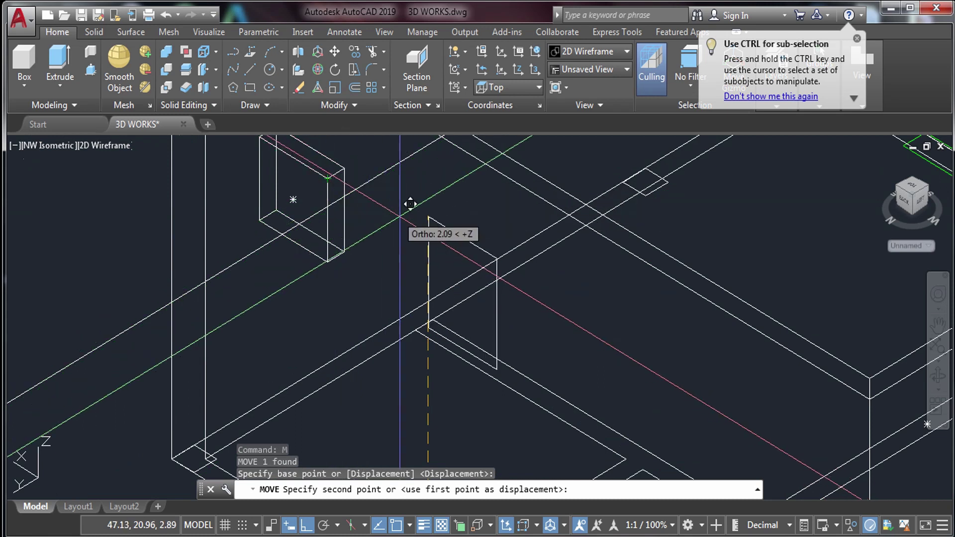
pyautogui.press('Escape')
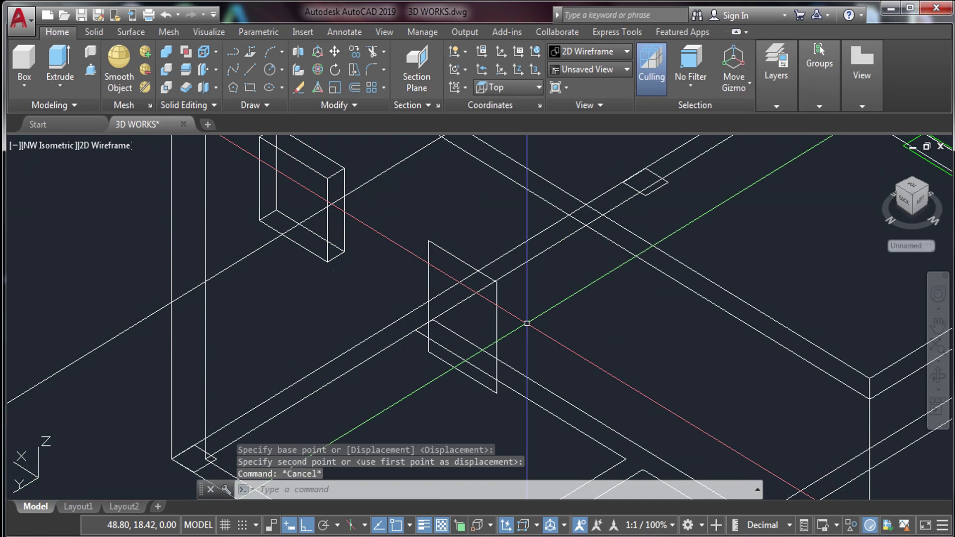
# Try to press-pull the raised 0.6 by 0.8 outline into the rear wall, and undo the extrusion
pyautogui.write('pre')
pyautogui.click(572, 297)
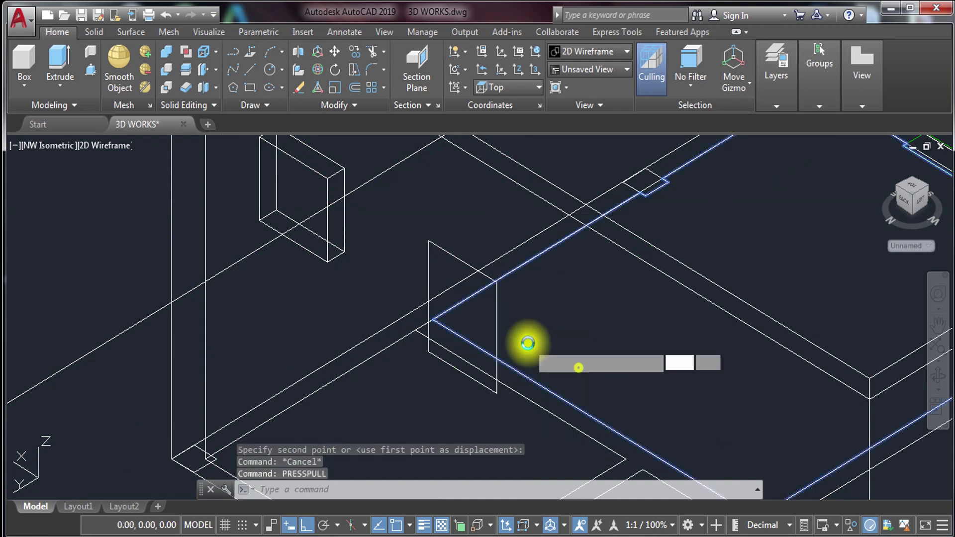
pyautogui.click(458, 314)
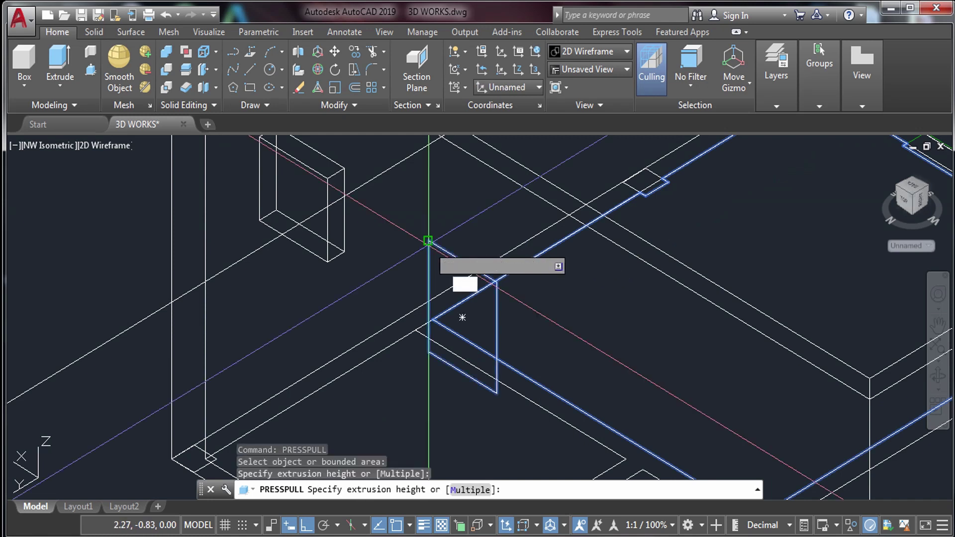
pyautogui.click(474, 219)
pyautogui.hotkey('ctrl', 'z')
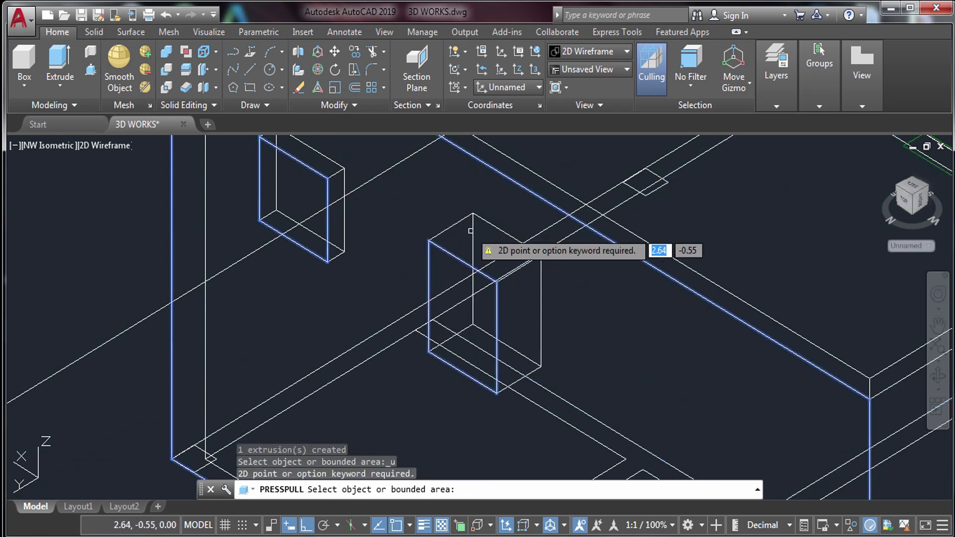
pyautogui.press('Escape')
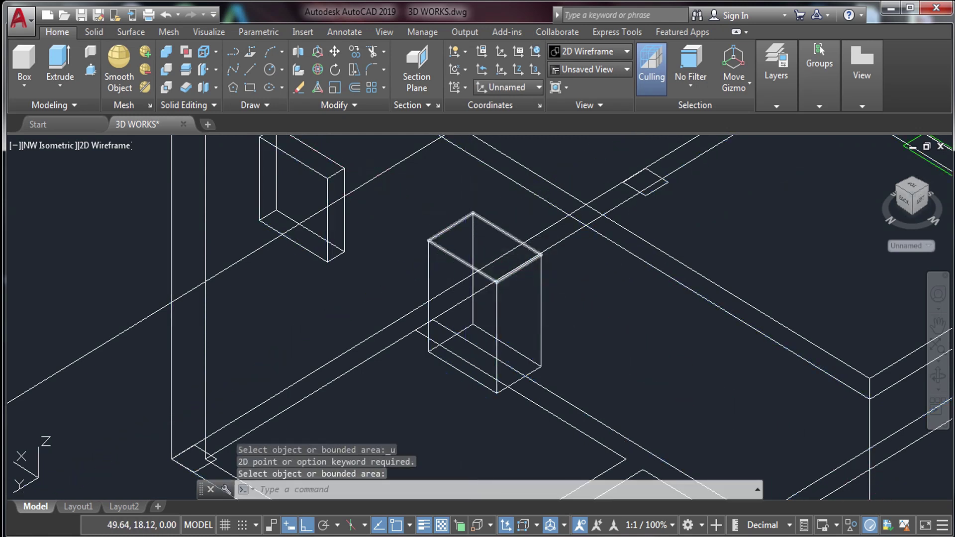
pyautogui.hotkey('ctrl', 'z')
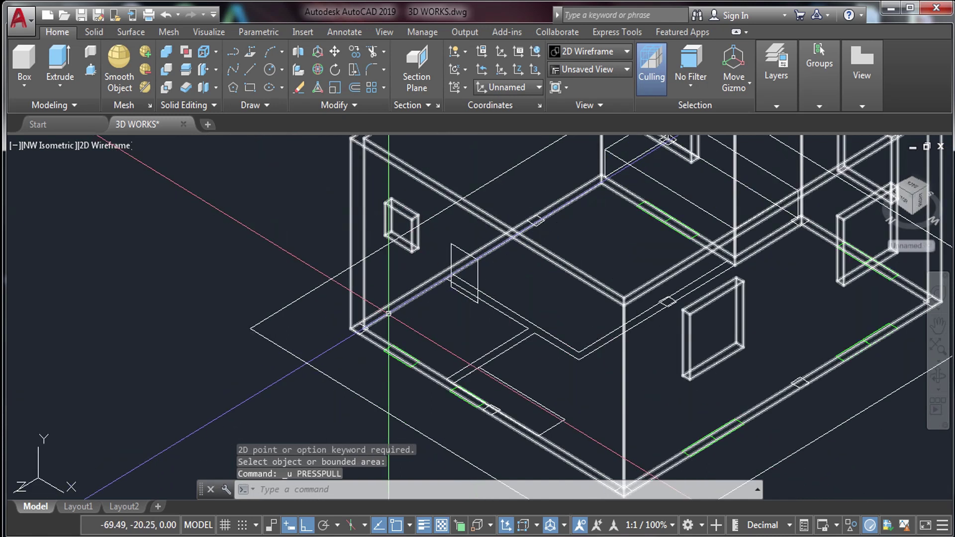
# Press-pull the raised outline through the rear wall's thickness to cut the second small window opening
pyautogui.press('Return')
pyautogui.write('pre')
pyautogui.press('Return')
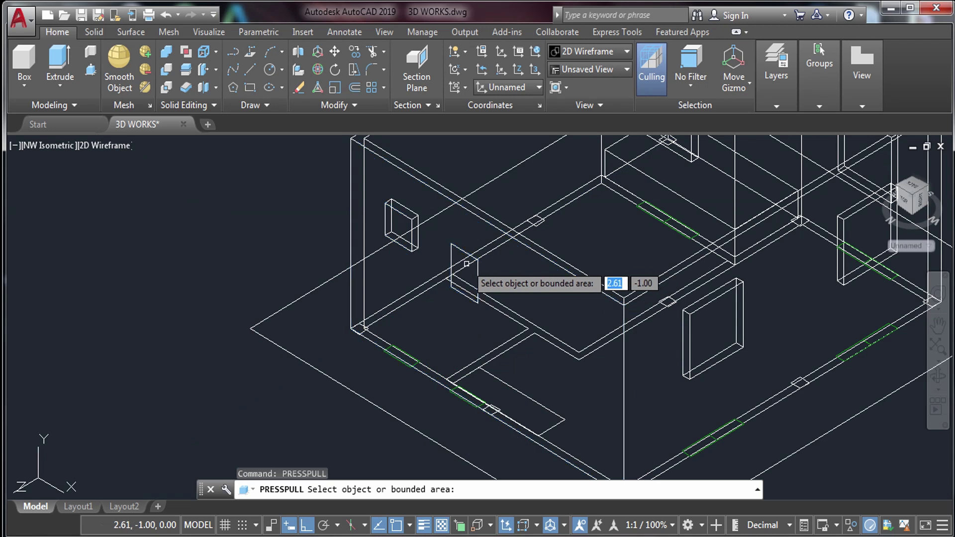
pyautogui.click(464, 262)
pyautogui.click(512, 288)
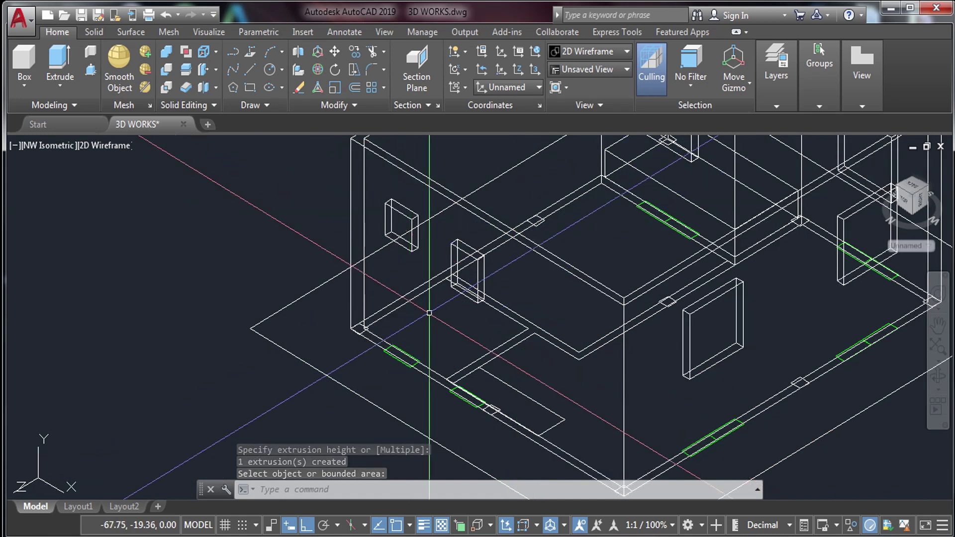
# Switch to the Top view to restore its coordinate system, and turn to the SE isometric view of the house
pyautogui.scroll(-3, 408, 317)
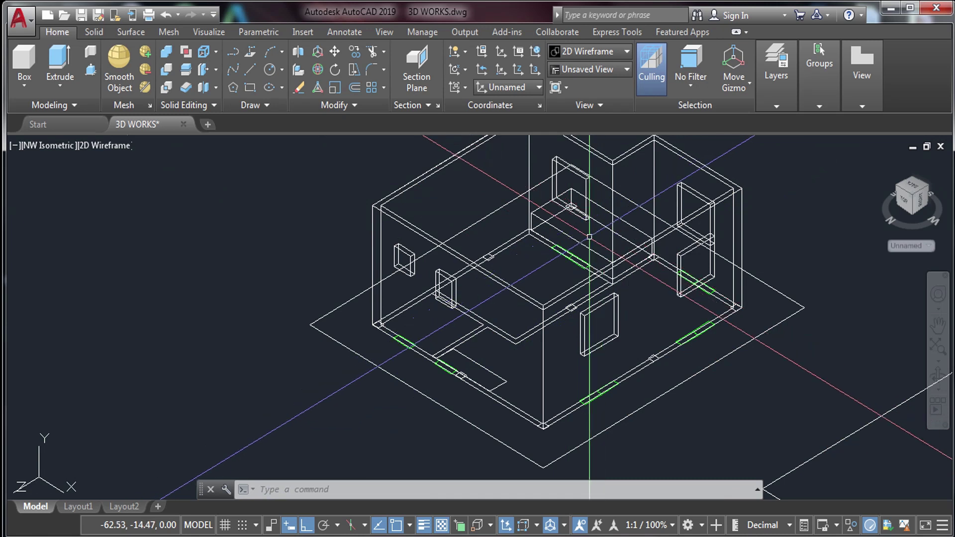
pyautogui.scroll(-3, 589, 236)
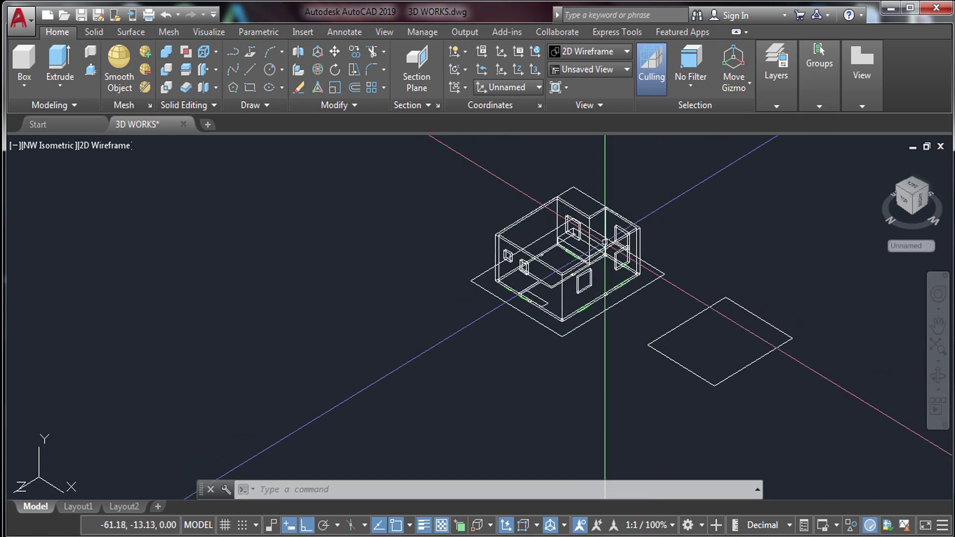
pyautogui.click(108, 149)
pyautogui.click(40, 147)
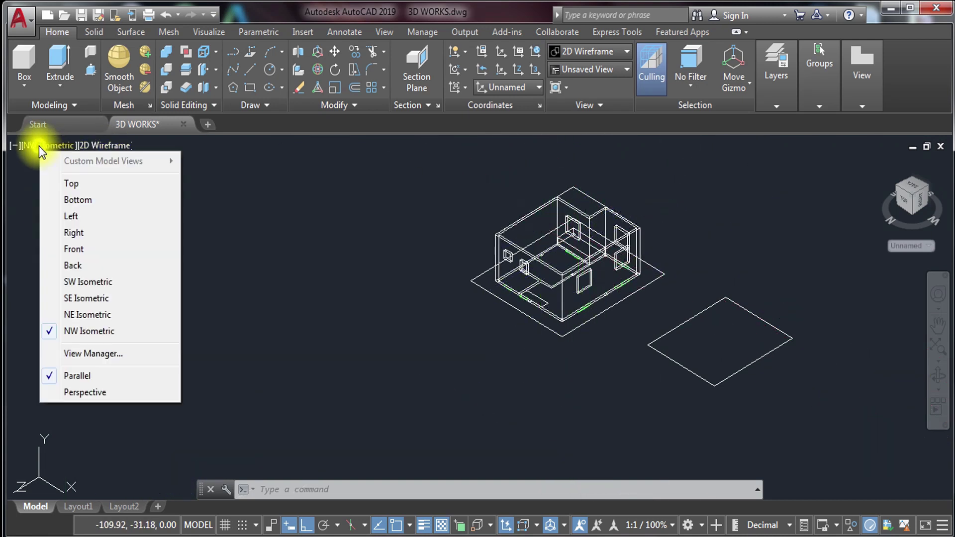
pyautogui.click(80, 184)
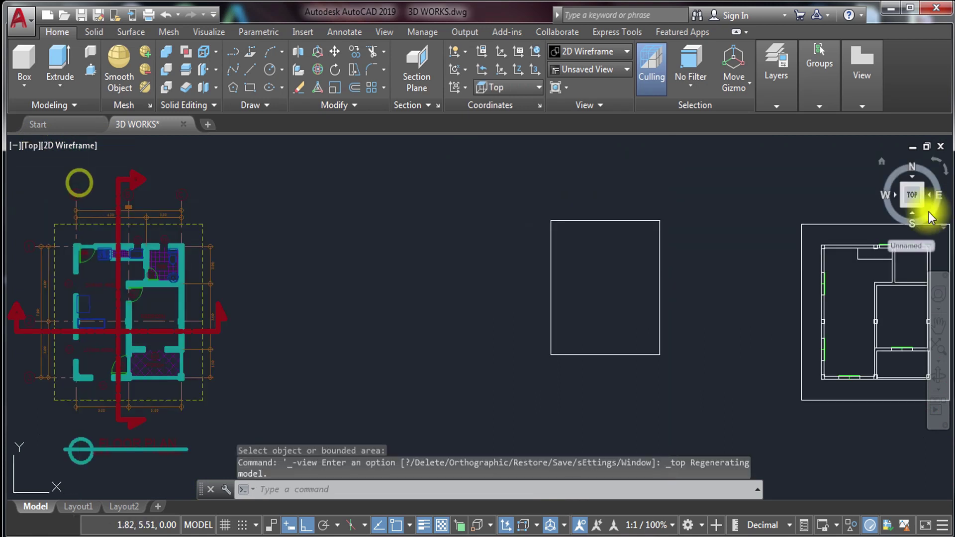
pyautogui.click(921, 207)
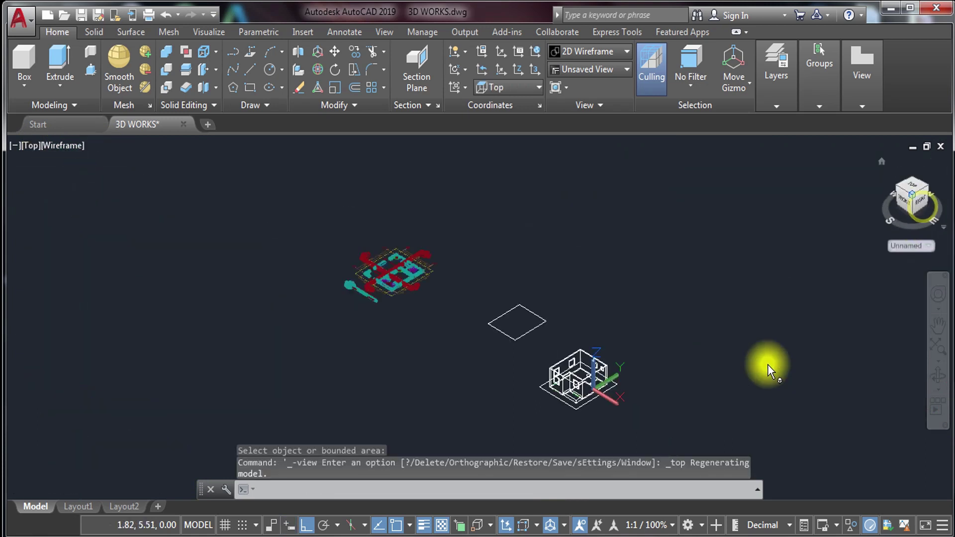
pyautogui.scroll(5, 626, 376)
pyautogui.moveTo(626, 376); pyautogui.dragTo(673, 339, button='middle')
pyautogui.scroll(-4, 672, 339)
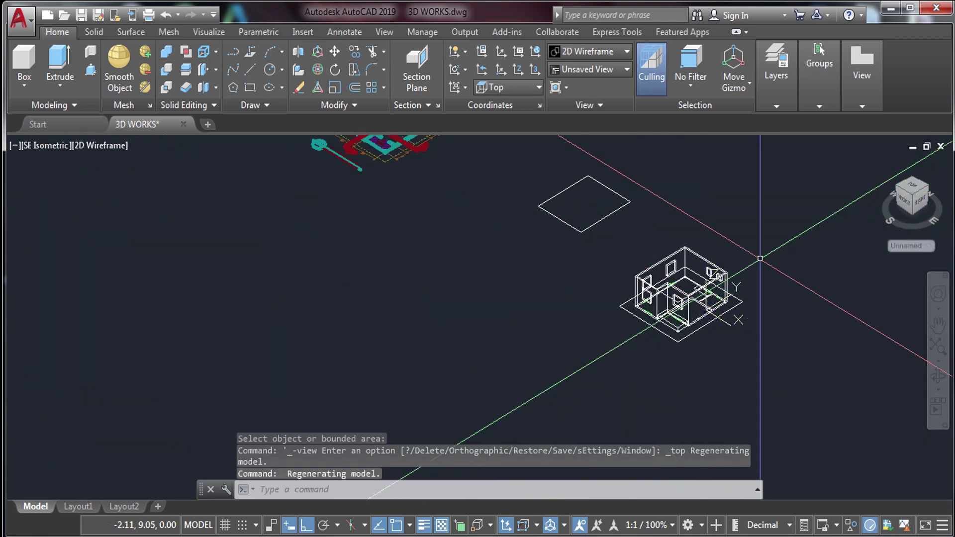
# Move the whole house model onto the 2D floor plan, matching the slab outline's corner to the plan's dashed outline corner
pyautogui.click(781, 240)
pyautogui.click(615, 353)
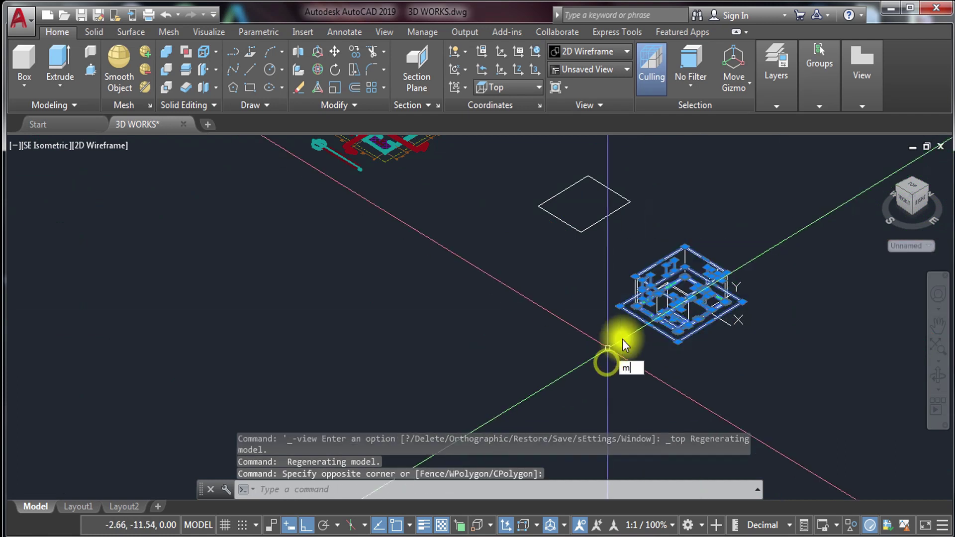
pyautogui.write('m')
pyautogui.press('Return')
pyautogui.click(620, 306)
pyautogui.moveTo(610, 293); pyautogui.dragTo(497, 291, button='middle')
pyautogui.scroll(6, 515, 286)
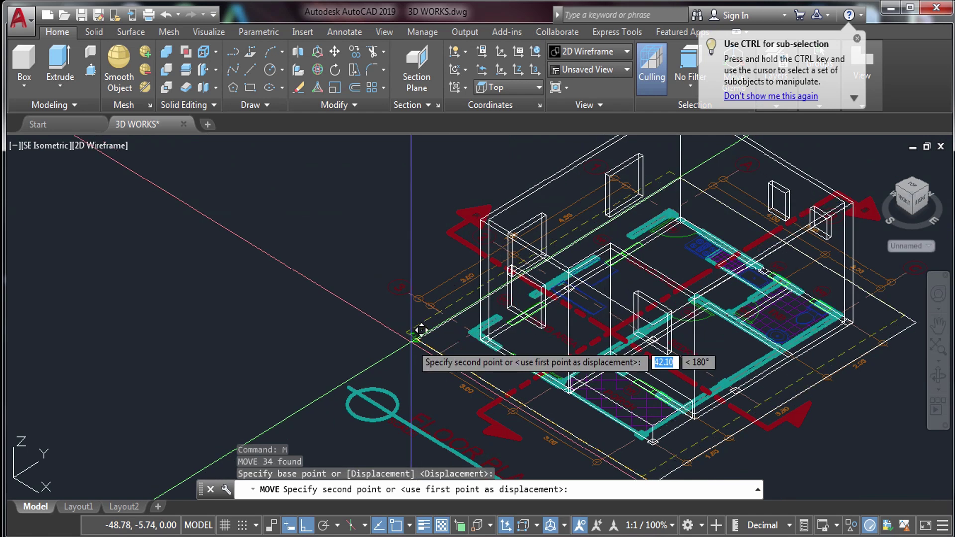
pyautogui.press('Escape')
# Display the model in the Conceptual visual style and inspect the window openings in the walls
pyautogui.scroll(-4, 404, 330)
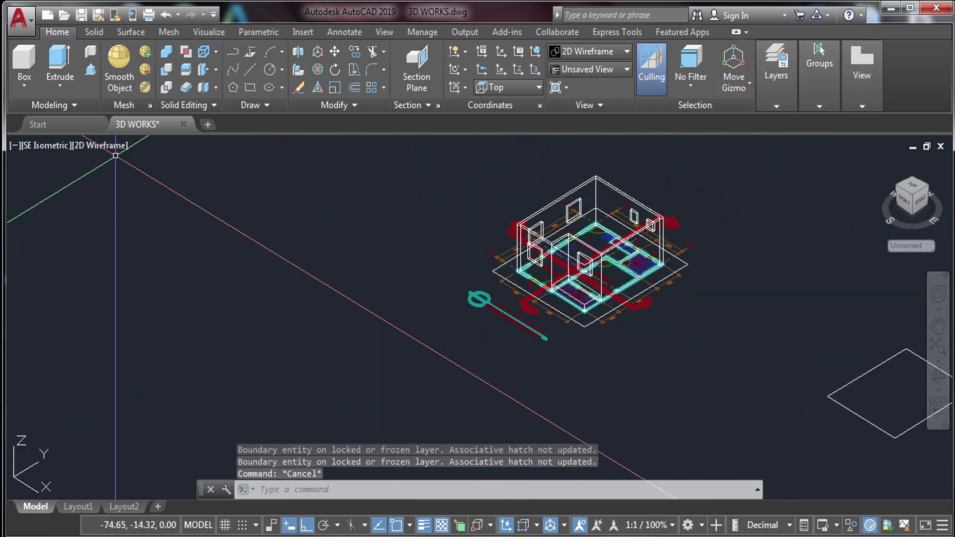
pyautogui.click(94, 145)
pyautogui.click(137, 199)
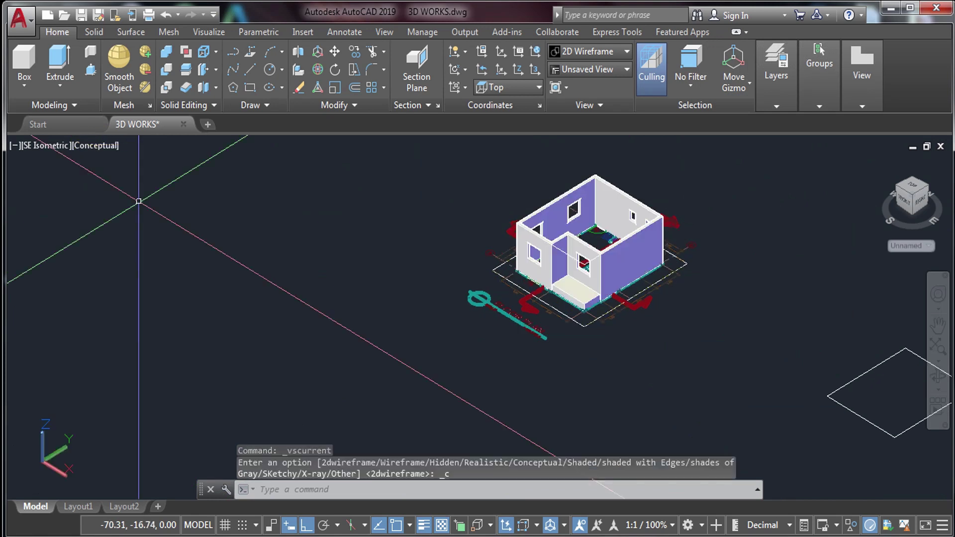
pyautogui.scroll(3, 647, 238)
pyautogui.scroll(3, 611, 233)
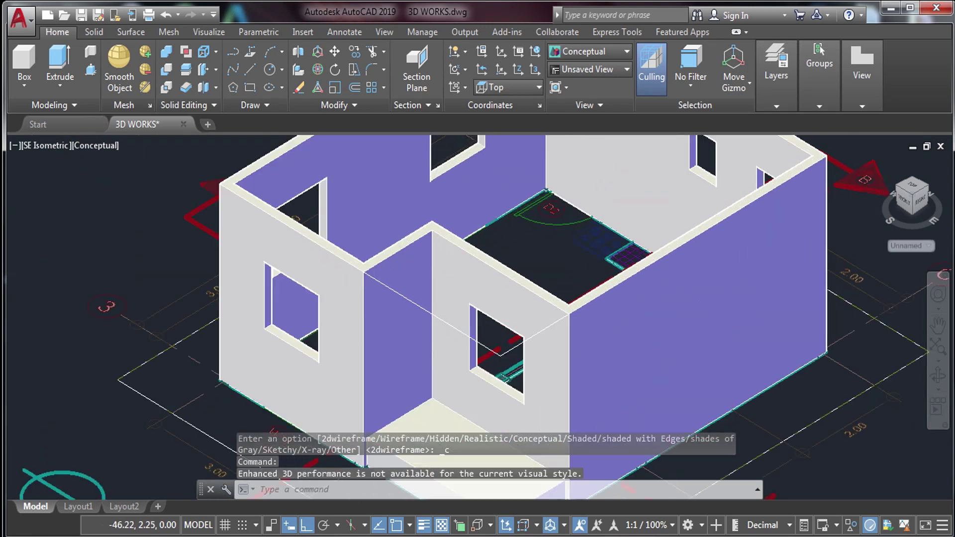
pyautogui.scroll(-2, 557, 215)
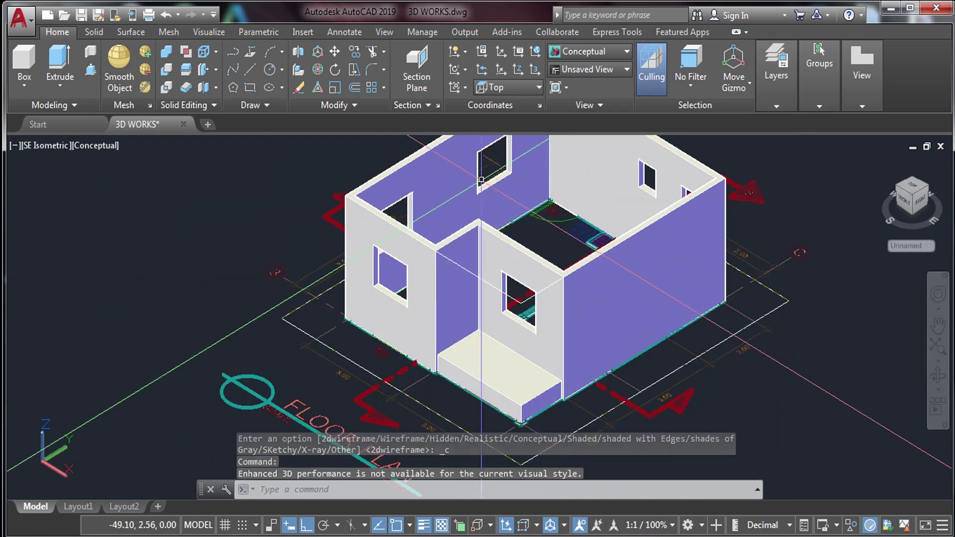
pyautogui.scroll(-4, 515, 229)
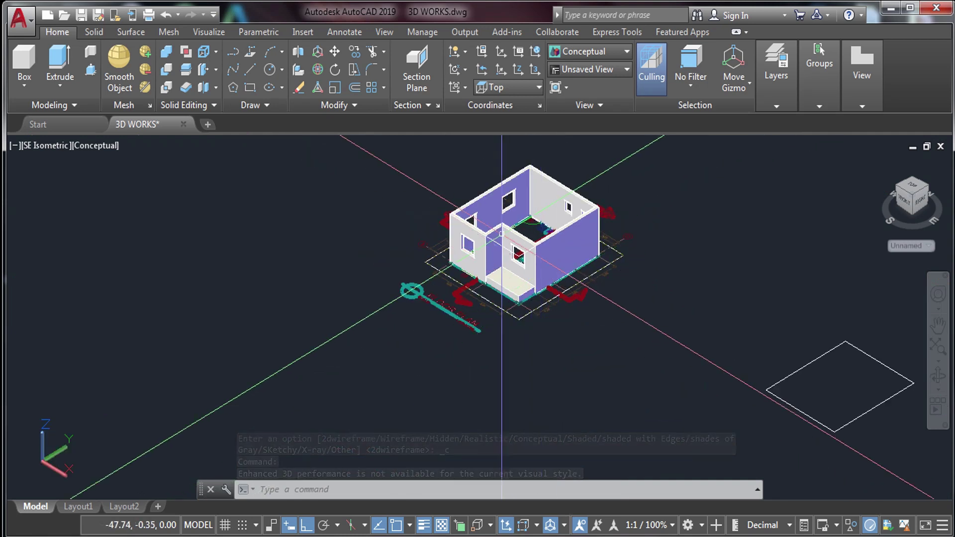
pyautogui.press('Escape')
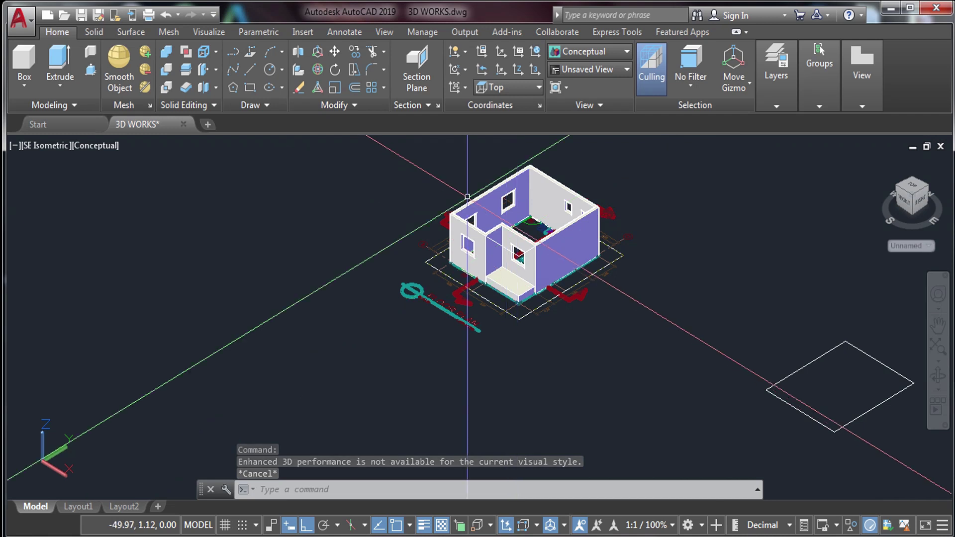
# Return to the 2D Wireframe style and draw a 1 by 2.1 rectangle in the empty area beyond the floor plan title
pyautogui.click(84, 144)
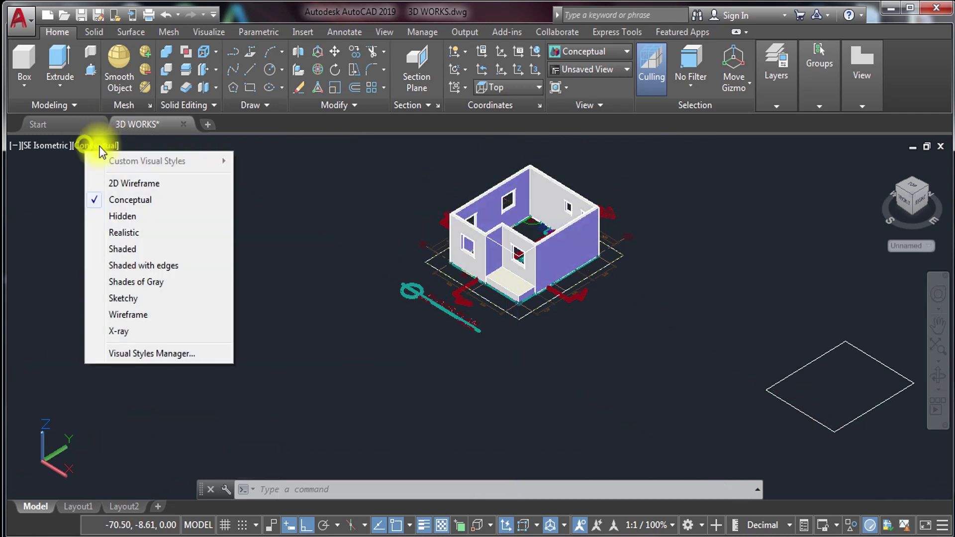
pyautogui.click(139, 183)
pyautogui.moveTo(391, 357); pyautogui.dragTo(405, 232, button='middle')
pyautogui.write('r')
pyautogui.write('rec')
pyautogui.press('Return')
pyautogui.click(425, 218)
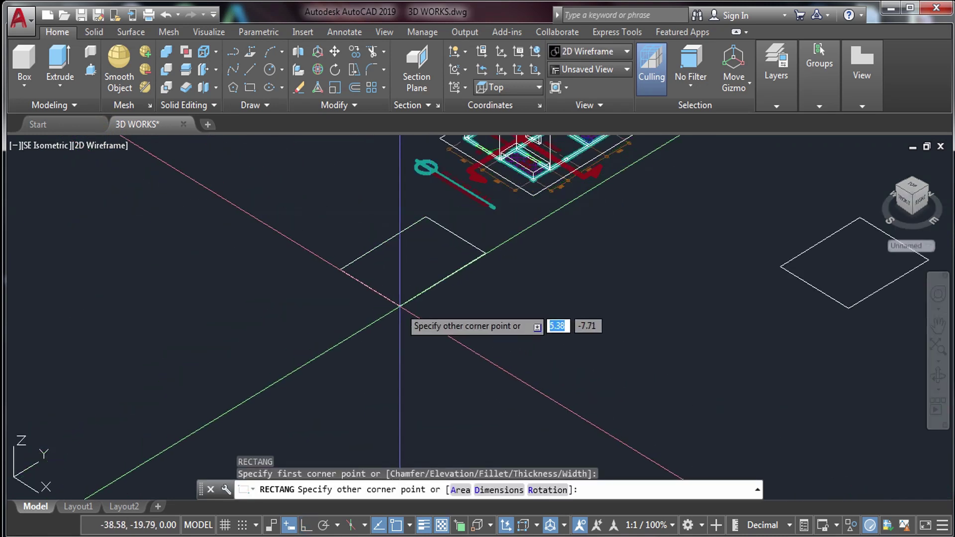
pyautogui.write('1,2.1')
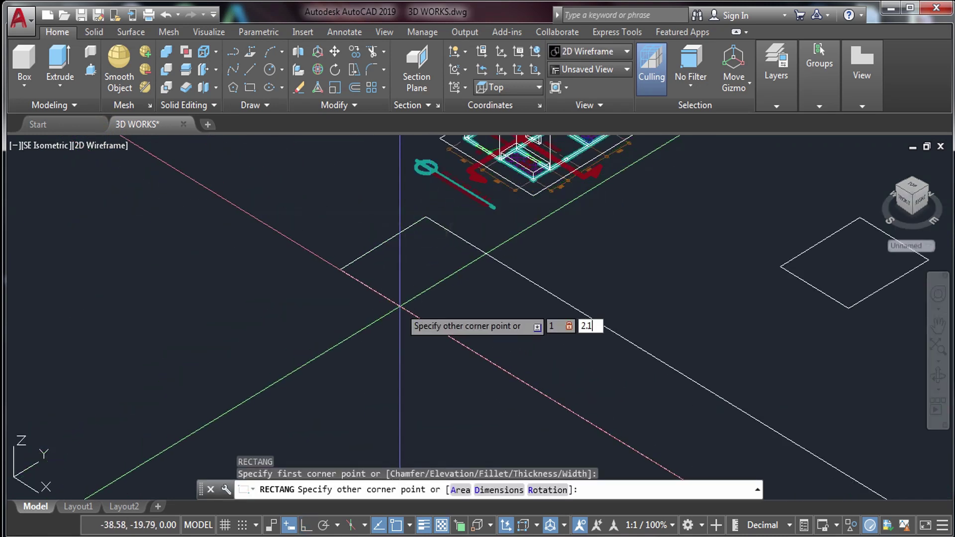
pyautogui.press('Return')
# Draw a second door rectangle of 0.9 by 2.1 in the empty area next to the 1 by 2.1 one
pyautogui.scroll(3, 468, 249)
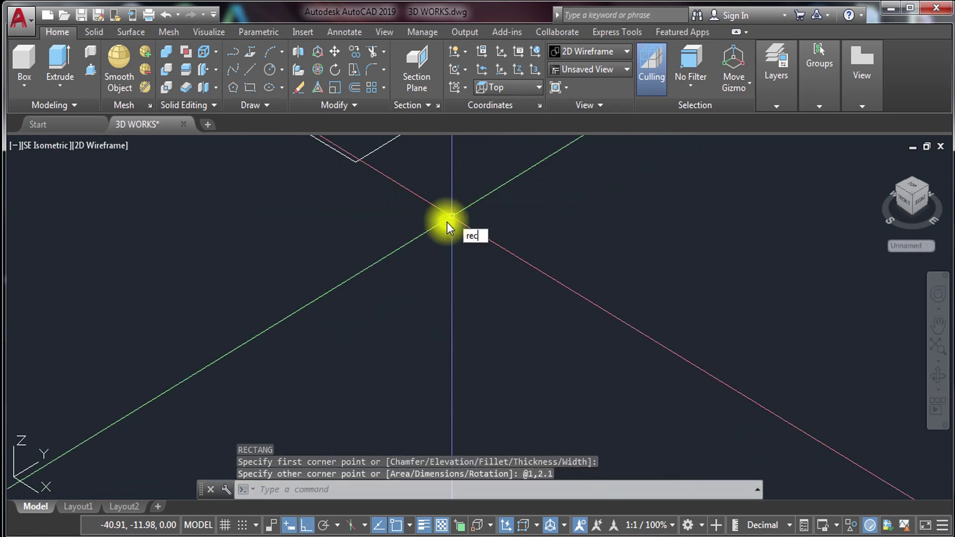
pyautogui.press('Return')
pyautogui.click(473, 180)
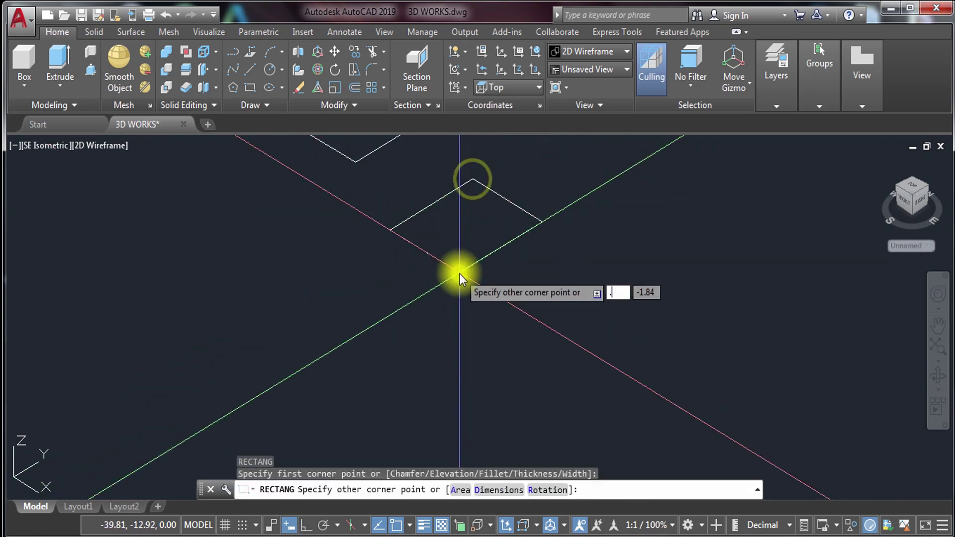
pyautogui.write('.9,2.1')
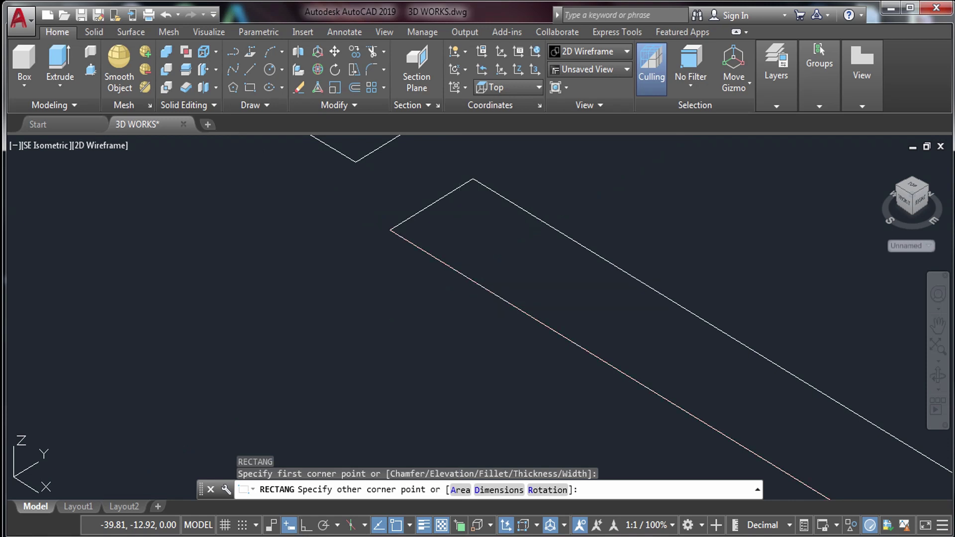
pyautogui.press('Return')
# Stand both door rectangles upright by rotating them 90 degrees in 3D about the short lower edge of the 1 by 2.1 rectangle
pyautogui.moveTo(407, 372); pyautogui.dragTo(404, 384, button='middle')
pyautogui.click(497, 277)
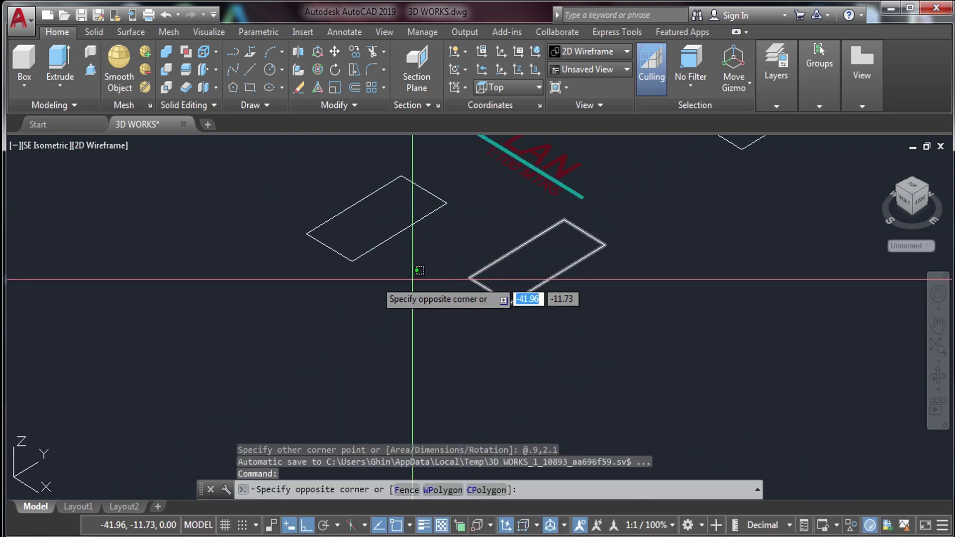
pyautogui.click(288, 298)
pyautogui.click(373, 228)
pyautogui.click(298, 284)
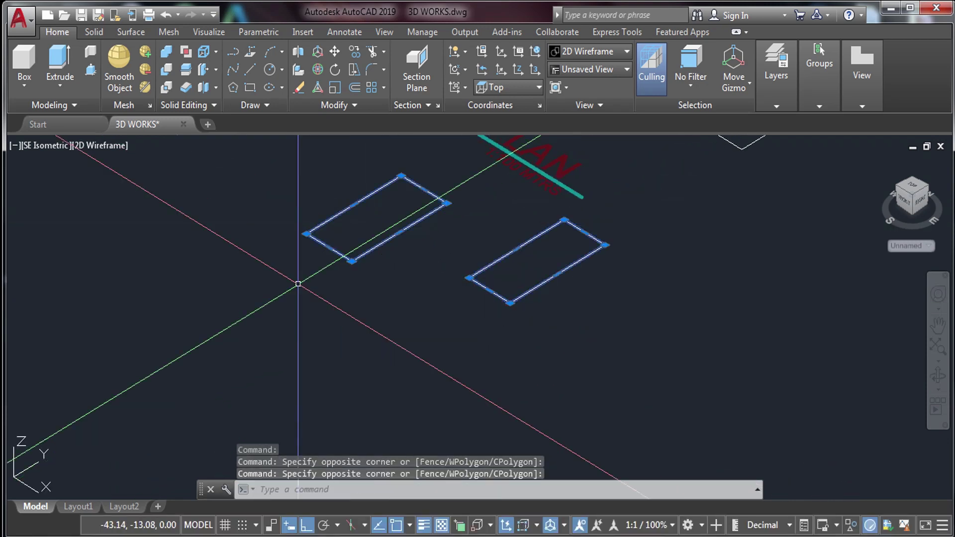
pyautogui.write('ro')
pyautogui.click(345, 329)
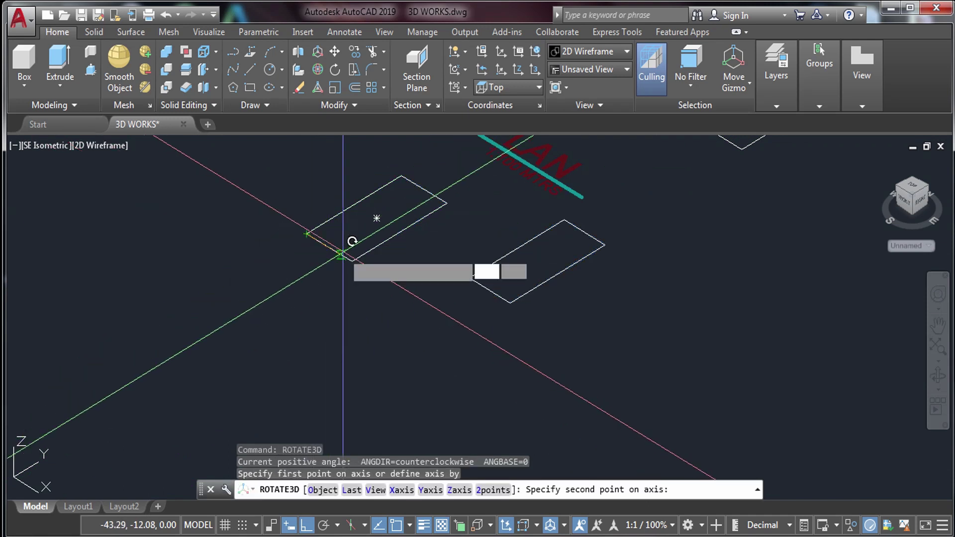
pyautogui.click(351, 261)
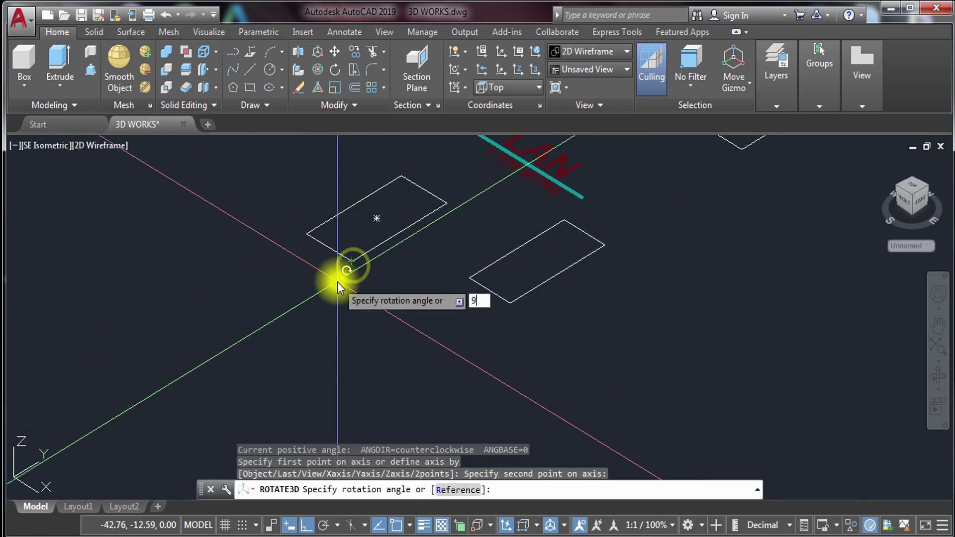
pyautogui.write('90')
pyautogui.press('Return')
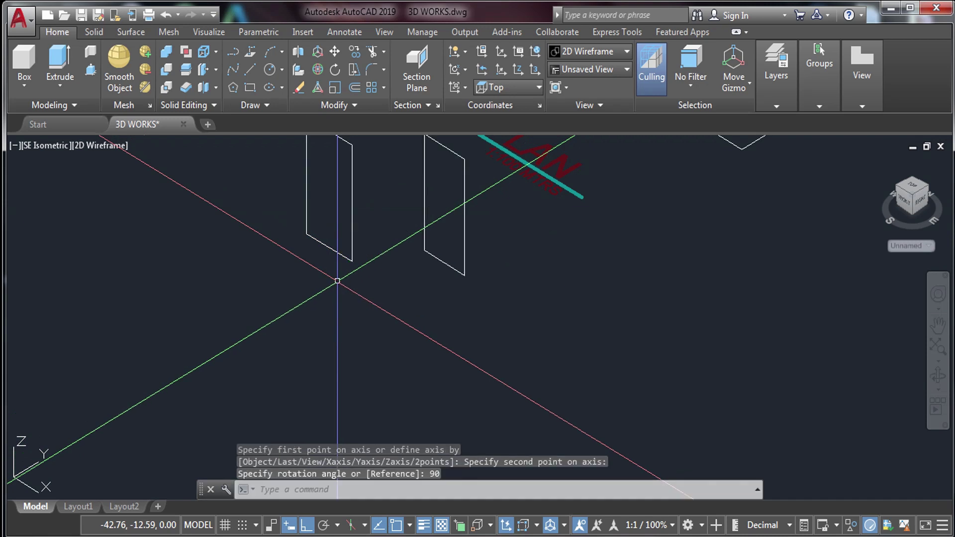
# Rotate the upright 1 by 2.1 rectangle a quarter turn about its lower corner so it runs along the Y axis
pyautogui.scroll(3, 338, 281)
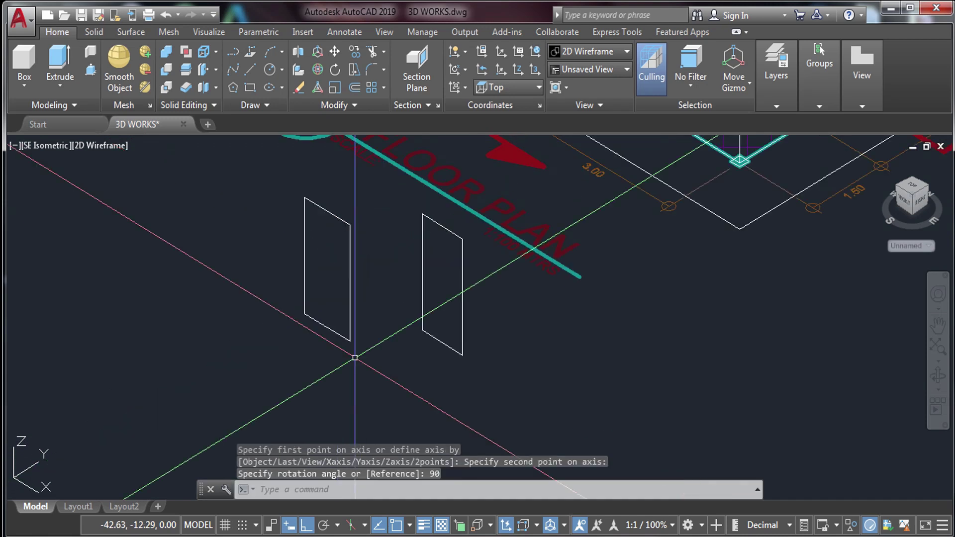
pyautogui.click(354, 315)
pyautogui.click(300, 367)
pyautogui.press('Return')
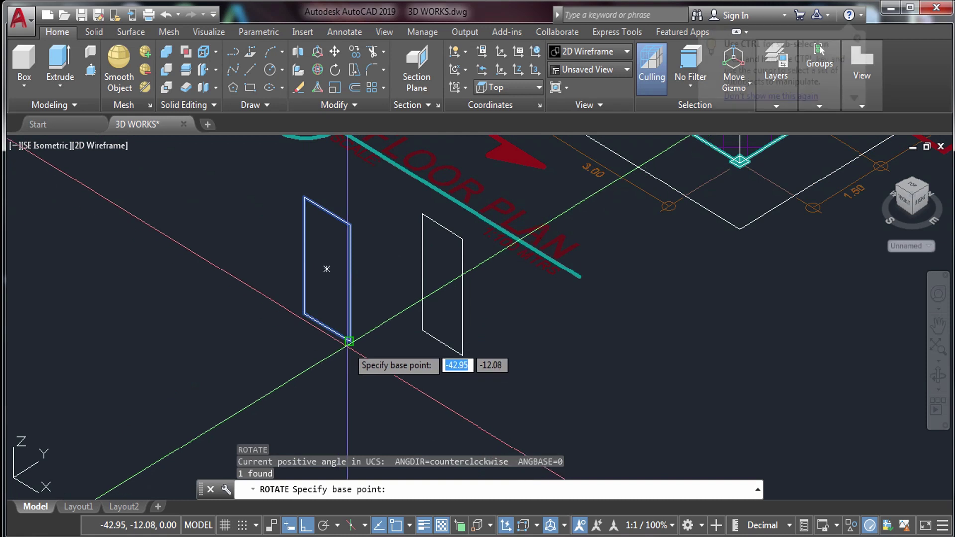
pyautogui.click(351, 342)
pyautogui.click(384, 295)
# Move the 1 by 2.1 rectangle by its lower corner onto the jamb corner of the entrance door opening beside the porch
pyautogui.click(380, 271)
pyautogui.click(288, 348)
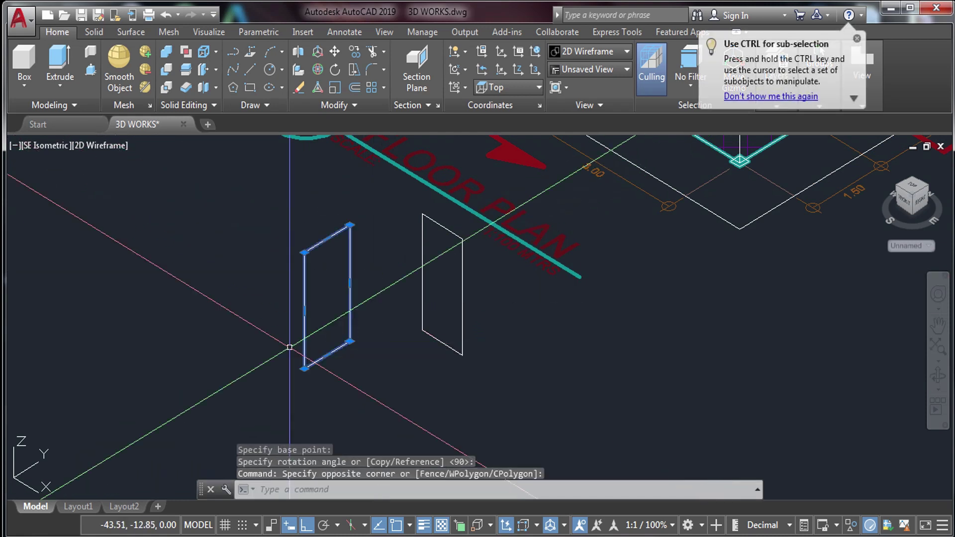
pyautogui.write('m')
pyautogui.press('Return')
pyautogui.click(350, 340)
pyautogui.moveTo(594, 146); pyautogui.dragTo(395, 320, button='middle')
pyautogui.scroll(6, 395, 320)
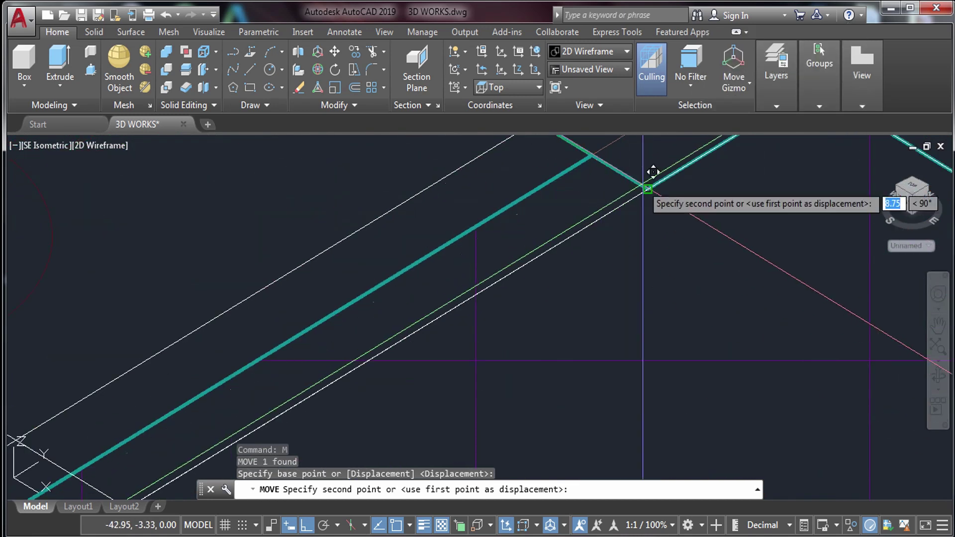
pyautogui.scroll(-8, 648, 189)
pyautogui.press('Escape')
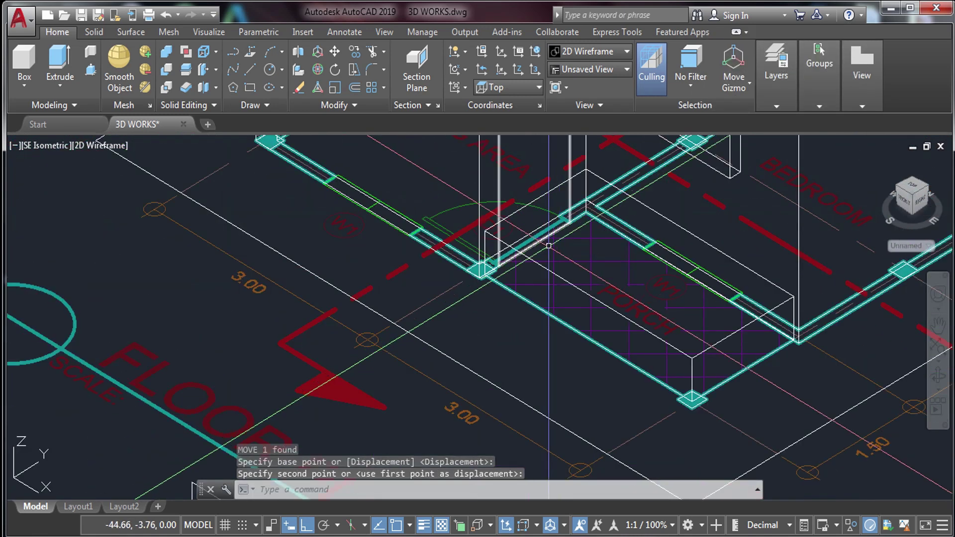
# Turn the model to the NW isometric view, leaving nothing selected
pyautogui.click(396, 393)
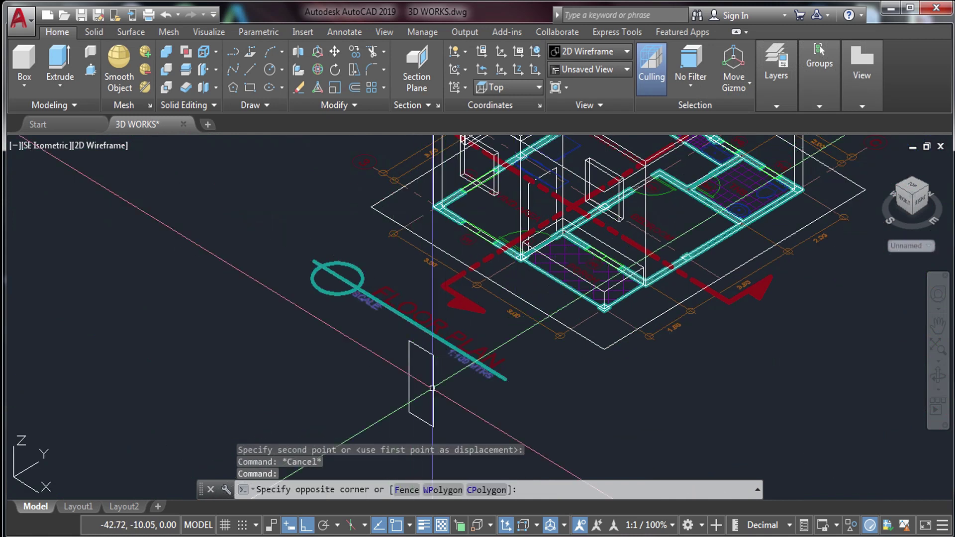
pyautogui.press('Escape')
pyautogui.click(434, 391)
pyautogui.press('Escape')
pyautogui.moveTo(912, 176); pyautogui.dragTo(576, 305)
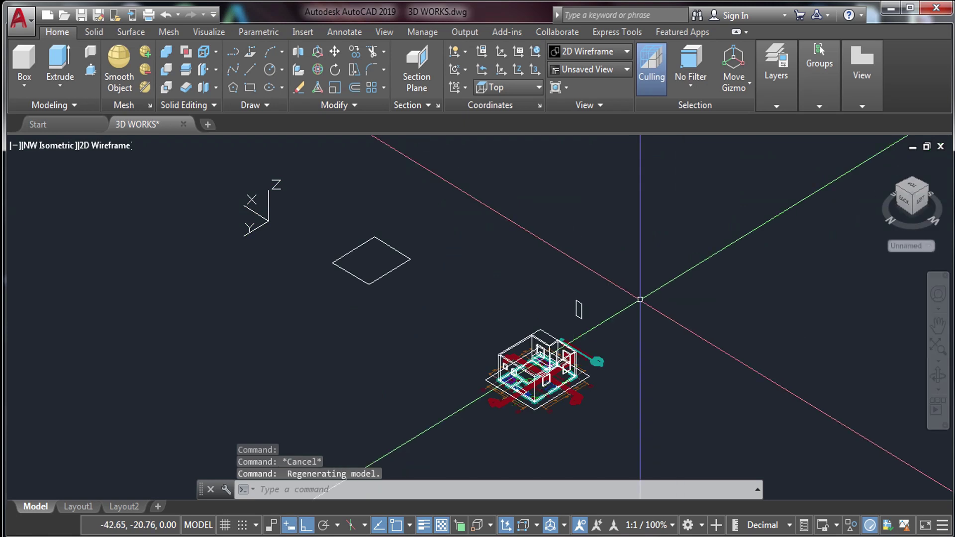
# Move the 0.9 by 2.1 rectangle by its lower corner onto the outer corner of the D2 door opening by the dining area
pyautogui.click(642, 316)
pyautogui.scroll(3, 465, 324)
pyautogui.click(500, 317)
pyautogui.write('M')
pyautogui.press('Return')
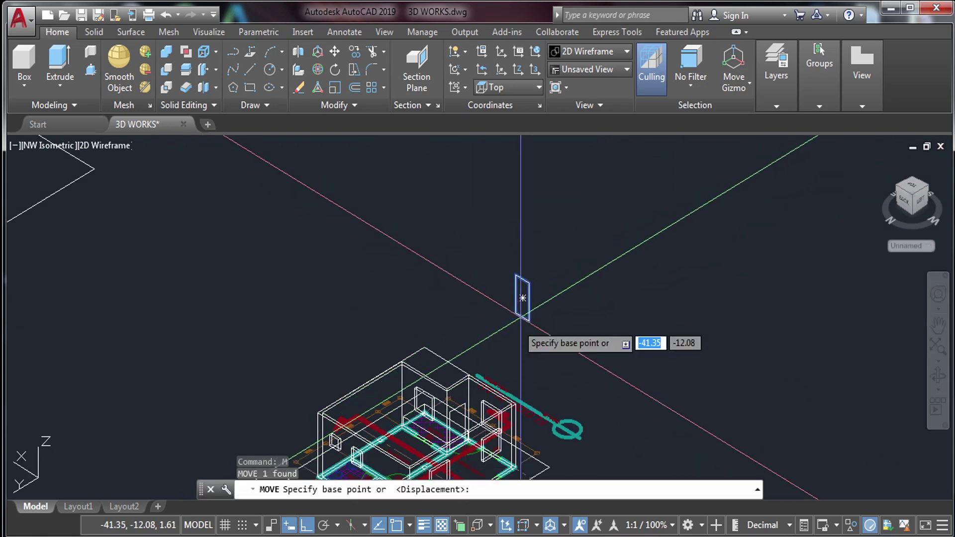
pyautogui.click(528, 318)
pyautogui.scroll(-3, 522, 313)
pyautogui.moveTo(521, 314); pyautogui.dragTo(516, 207, button='middle')
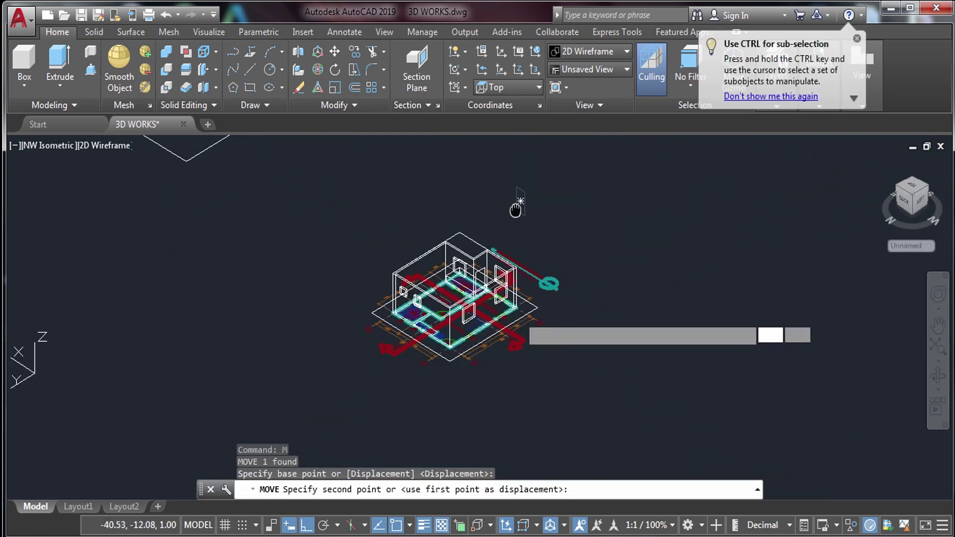
pyautogui.scroll(6, 437, 360)
pyautogui.scroll(4, 453, 341)
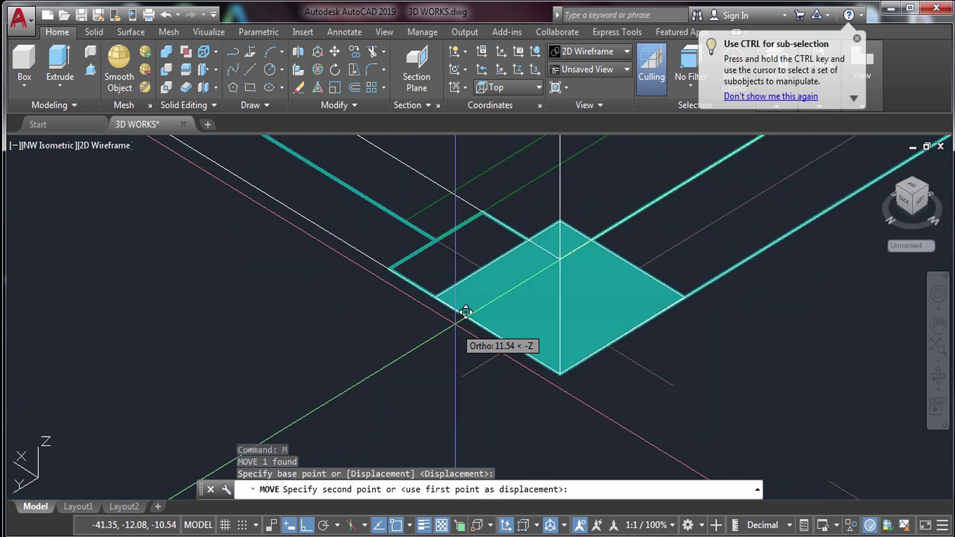
pyautogui.scroll(-3, 436, 279)
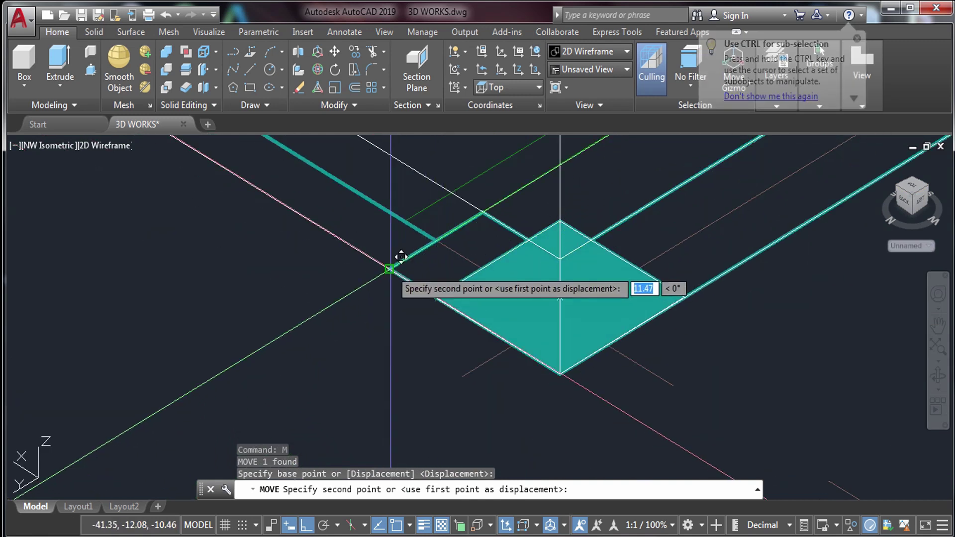
pyautogui.click(401, 266)
pyautogui.scroll(-3, 427, 296)
pyautogui.scroll(5, 427, 298)
pyautogui.scroll(-4, 500, 306)
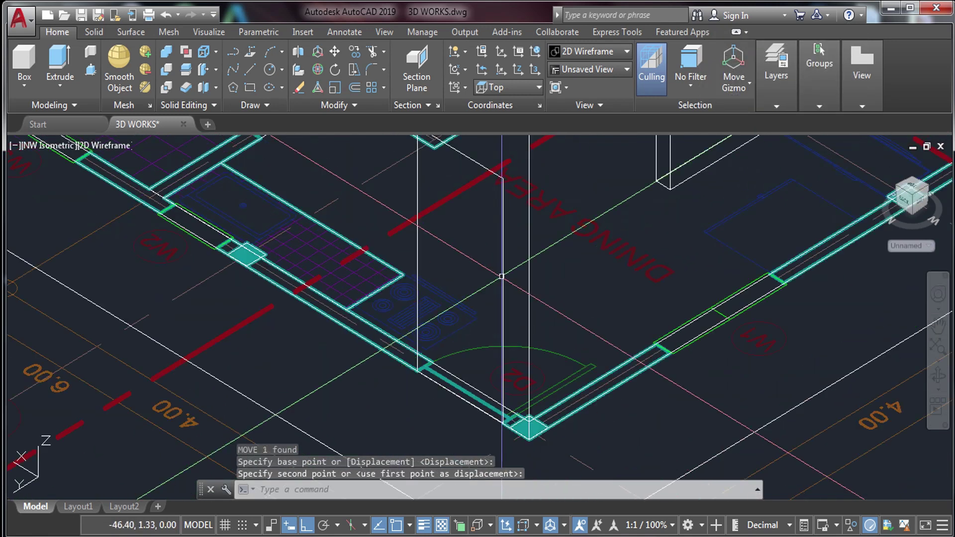
# Raise the 0.9 by 2.1 rectangle at the D2 opening by 0.5 along the Z axis
pyautogui.scroll(-4, 509, 267)
pyautogui.scroll(6, 504, 269)
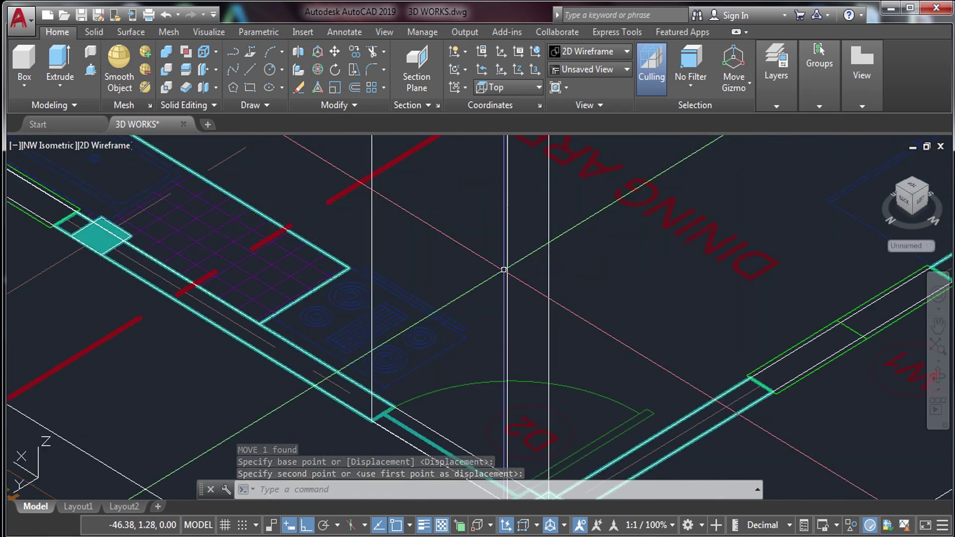
pyautogui.press('Return')
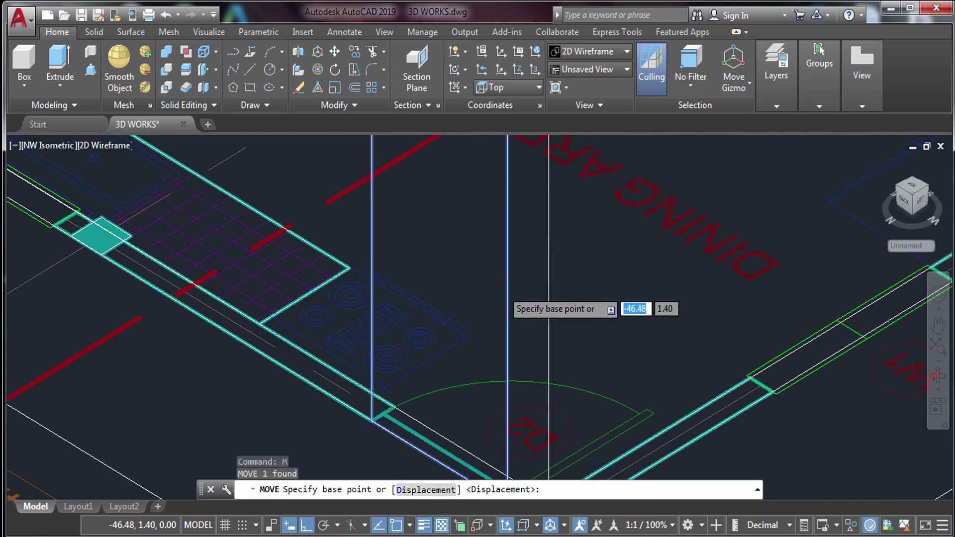
pyautogui.scroll(-4, 508, 271)
pyautogui.scroll(4, 503, 357)
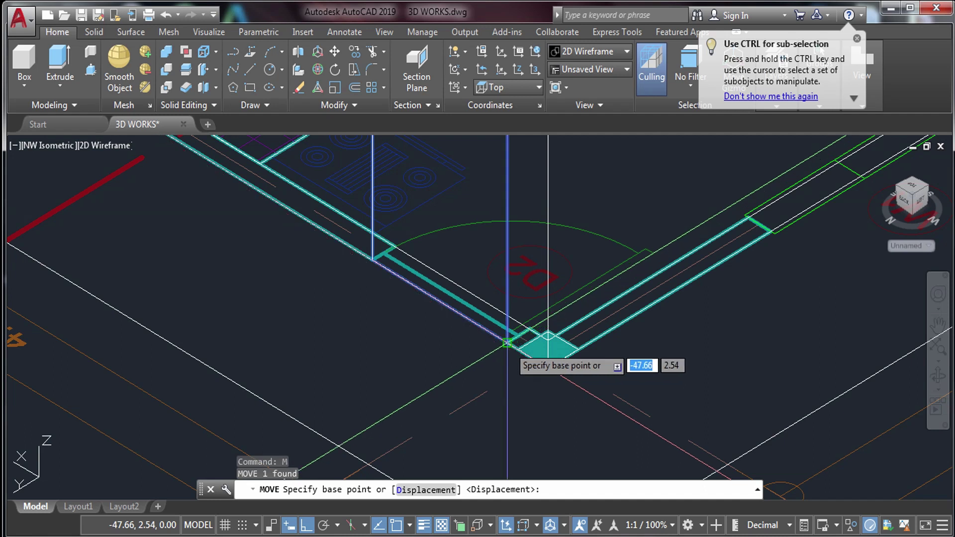
pyautogui.click(508, 342)
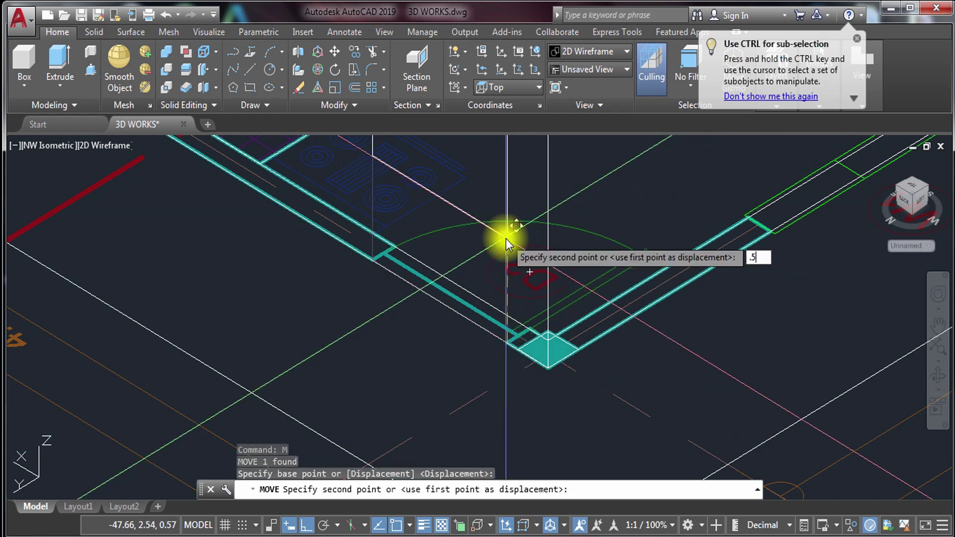
pyautogui.write('.5')
pyautogui.press('Return')
pyautogui.scroll(-4, 503, 244)
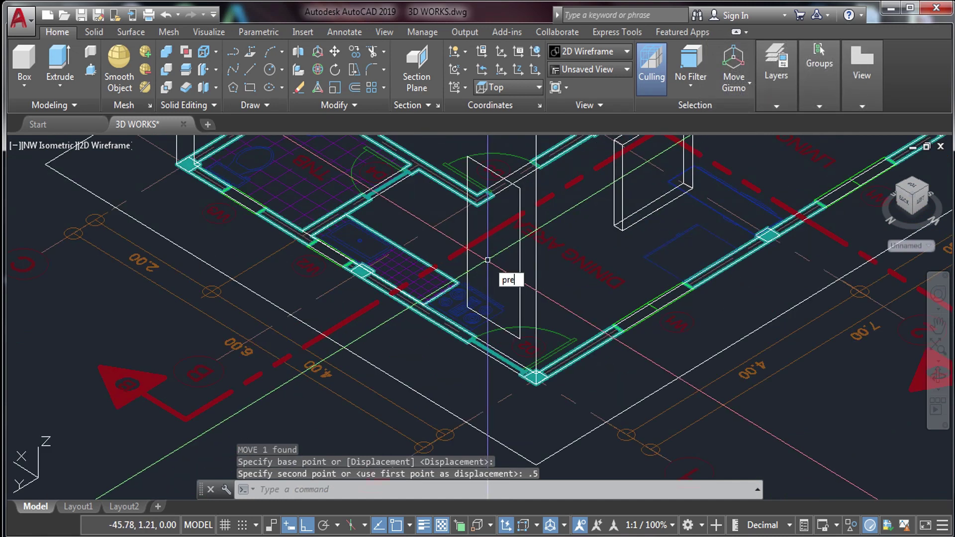
pyautogui.press('Return')
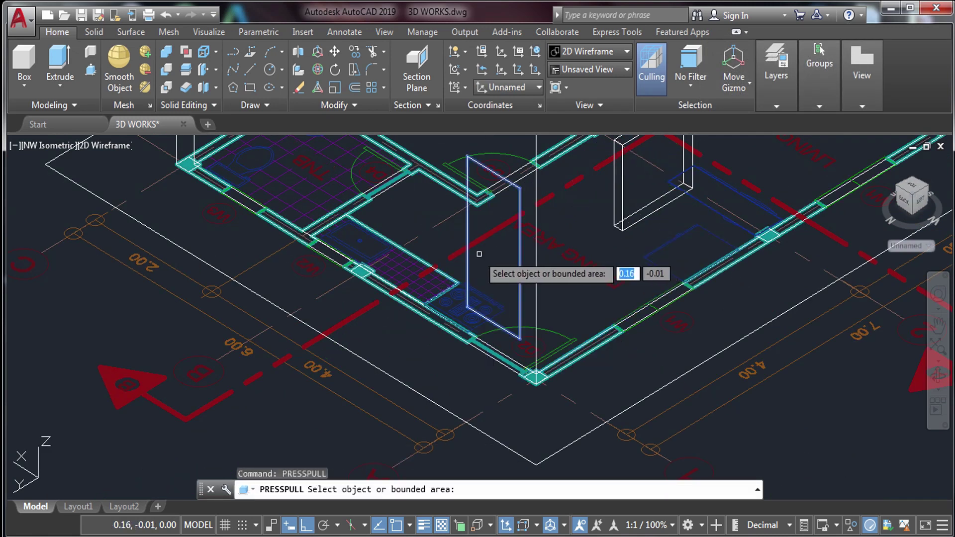
pyautogui.click(524, 249)
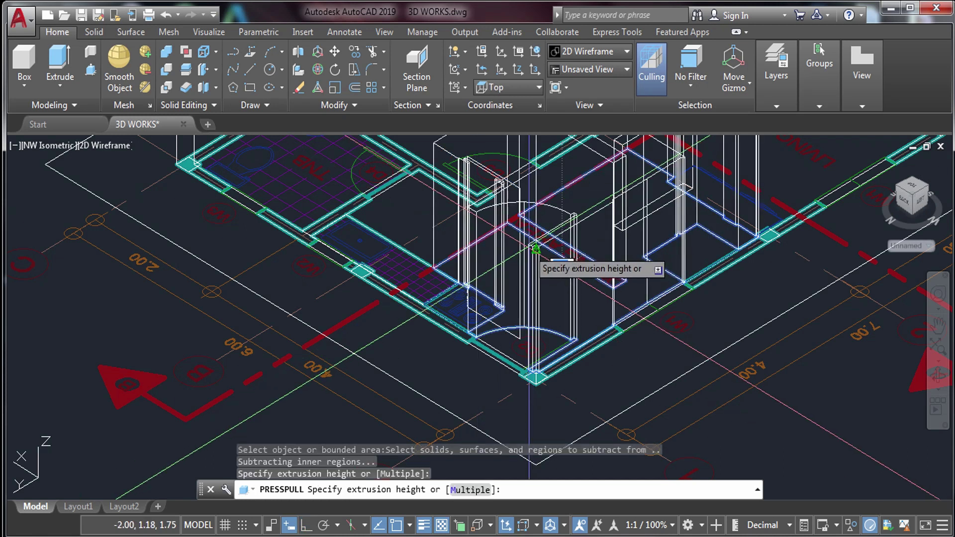
pyautogui.press('Escape')
pyautogui.press('Escape')
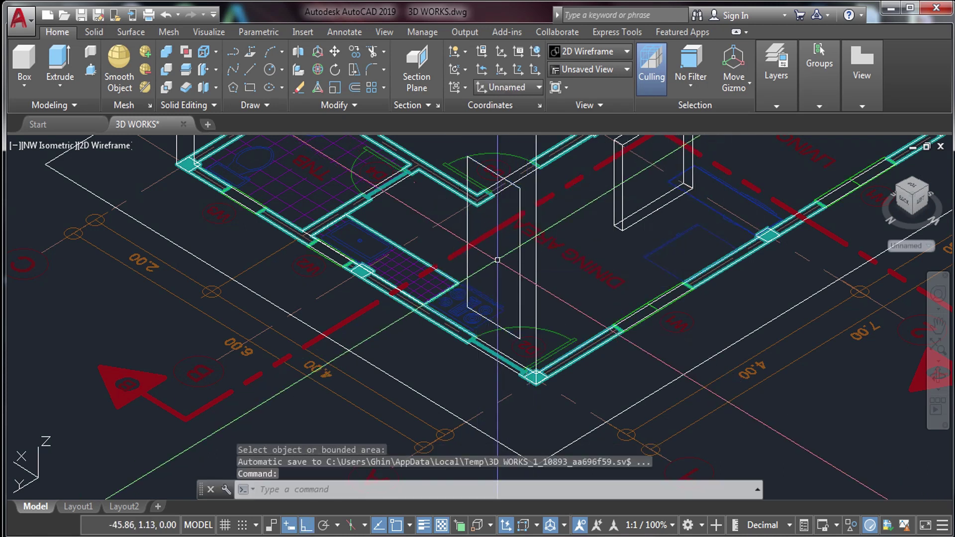
# Try to press-pull the D2 door rectangle into a solid, and undo the extrusion
pyautogui.press('Return')
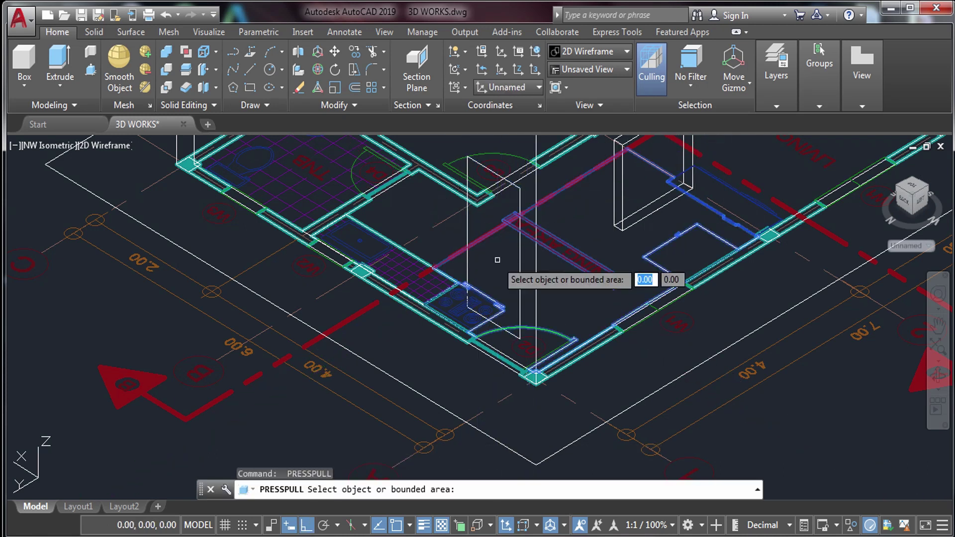
pyautogui.click(469, 245)
pyautogui.click(507, 226)
pyautogui.click(507, 225)
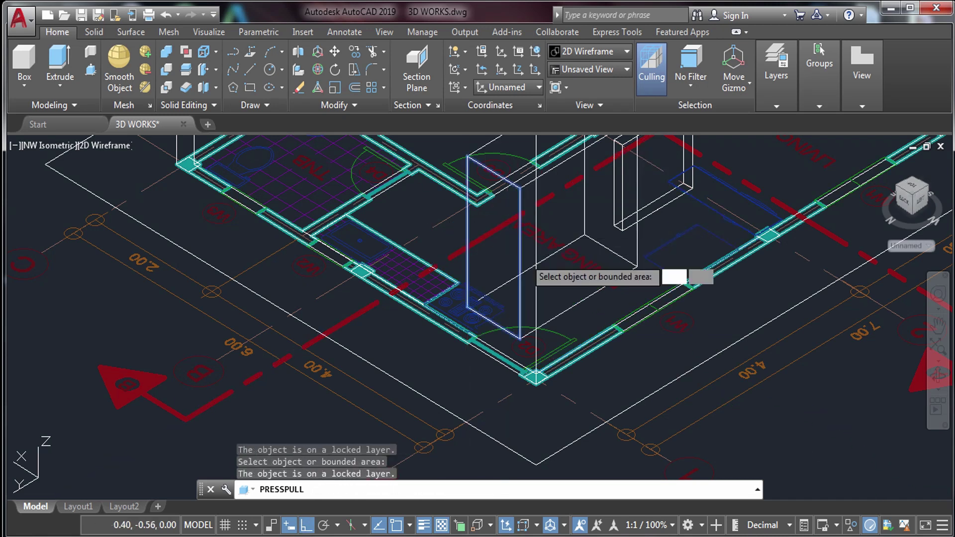
pyautogui.hotkey('ctrl', 'z')
pyautogui.press('Return')
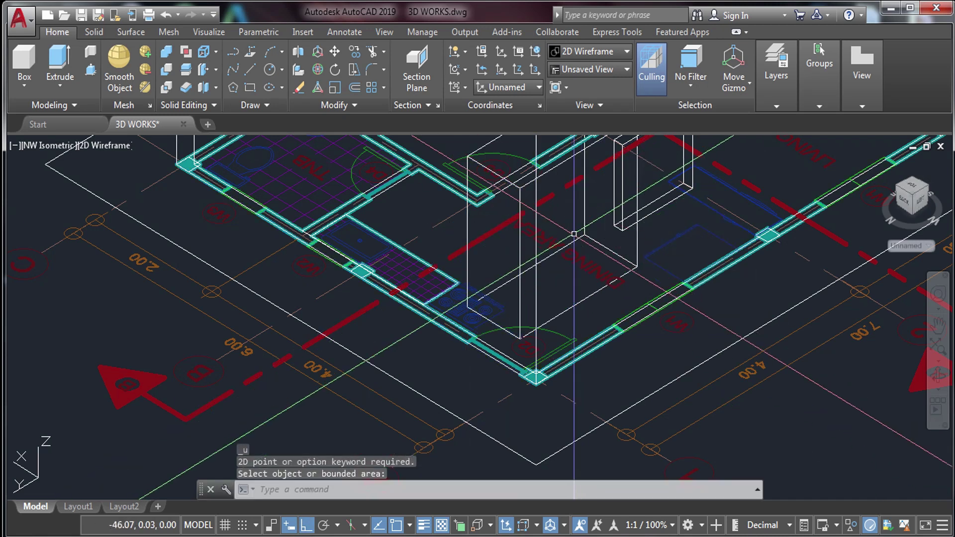
pyautogui.hotkey('ctrl', 'z')
# Turn the model to the SE isometric view and frame the D1 door opening beside the porch
pyautogui.scroll(-5, 573, 250)
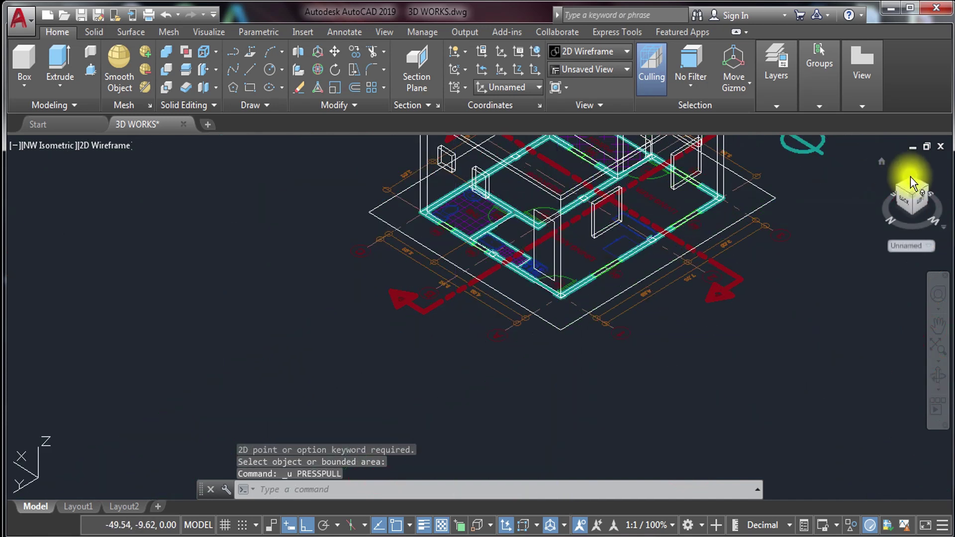
pyautogui.moveTo(914, 186); pyautogui.dragTo(597, 271)
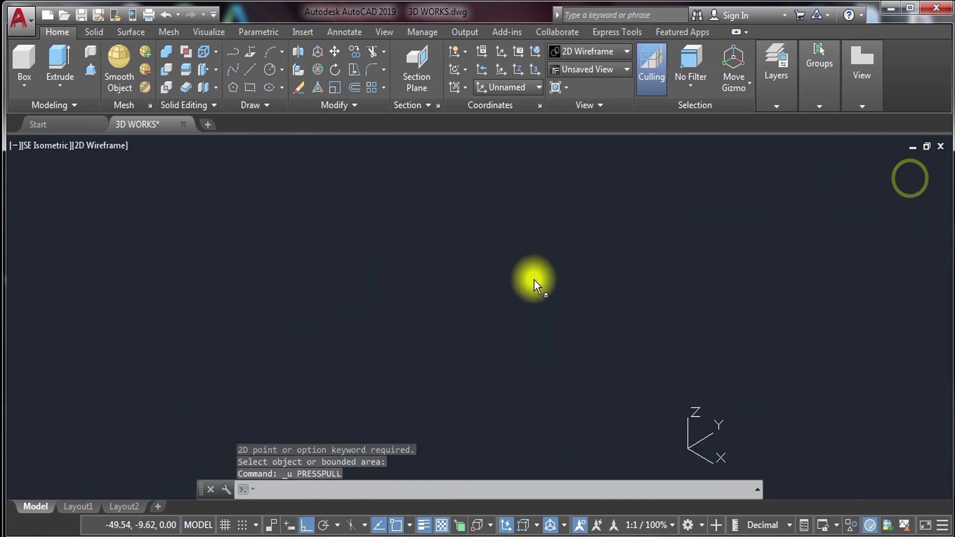
pyautogui.scroll(5, 368, 258)
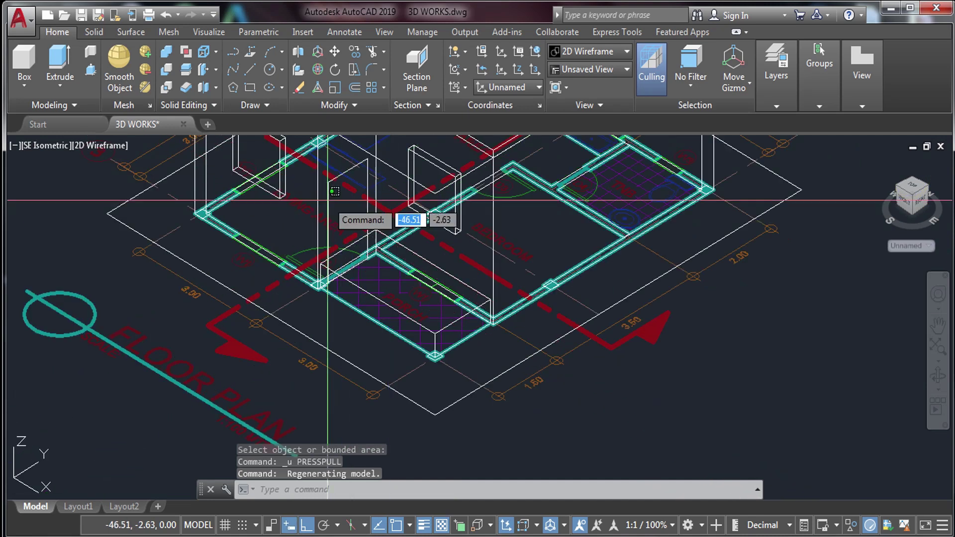
# Try to move the D1 door rectangle by 0.5, and undo the move
pyautogui.press('Return')
pyautogui.scroll(5, 356, 248)
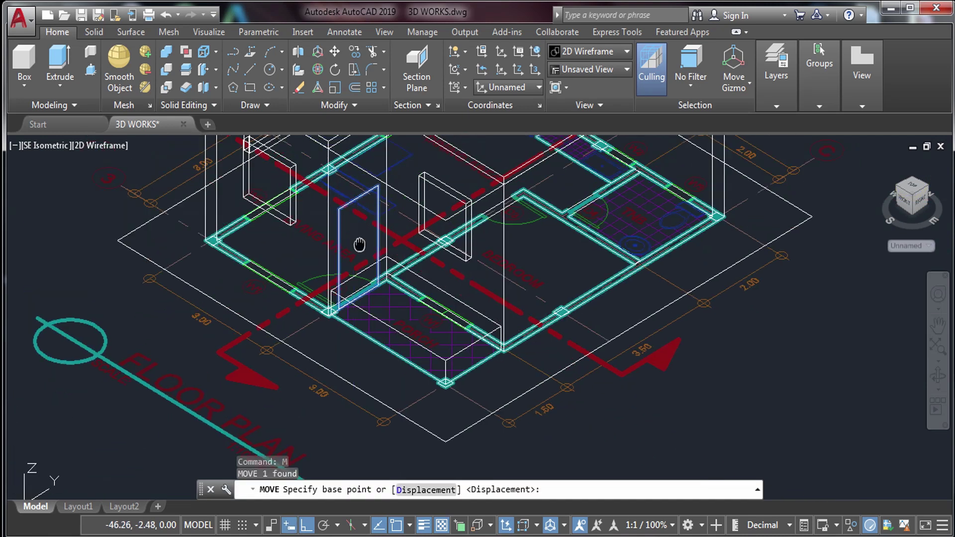
pyautogui.click(413, 380)
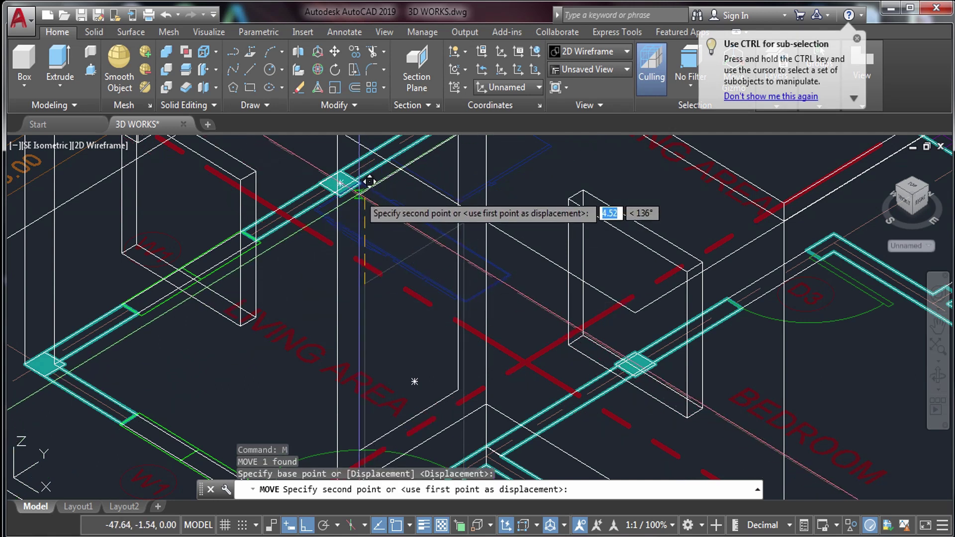
pyautogui.write('.5')
pyautogui.press('Return')
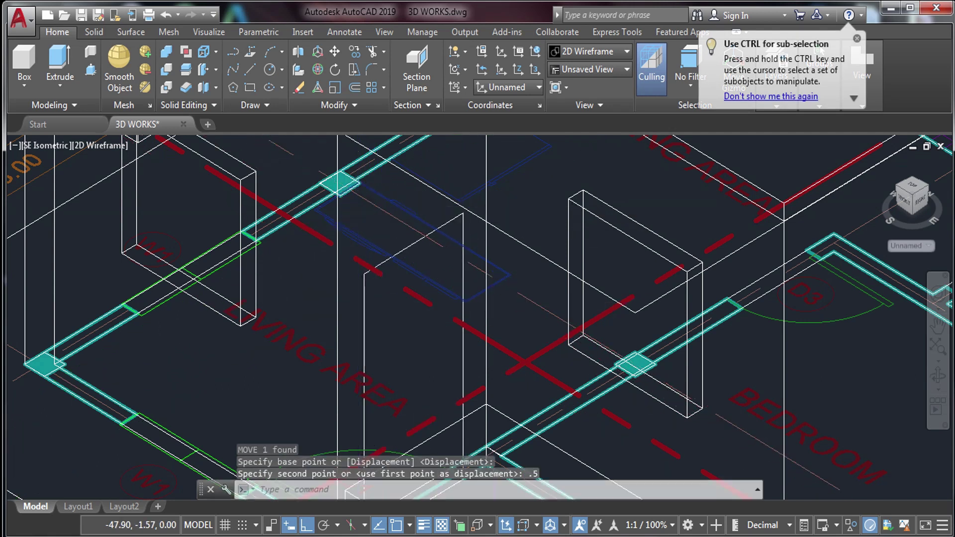
pyautogui.scroll(-3, 387, 294)
pyautogui.scroll(5, 387, 294)
pyautogui.hotkey('ctrl', 'z')
pyautogui.hotkey('ctrl', 'z')
pyautogui.hotkey('ctrl', 'z')
pyautogui.hotkey('ctrl', 'z')
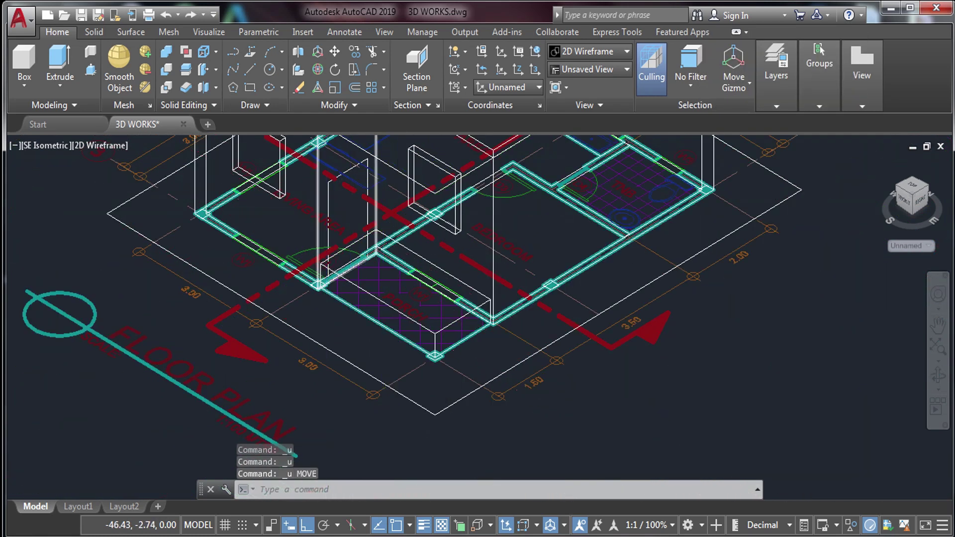
# Raise the D1 door rectangle vertically by its lower corner from the floor plan to the top edge of the low porch block
pyautogui.scroll(5, 387, 294)
pyautogui.click(320, 207)
pyautogui.click(438, 331)
pyautogui.scroll(1, 438, 331)
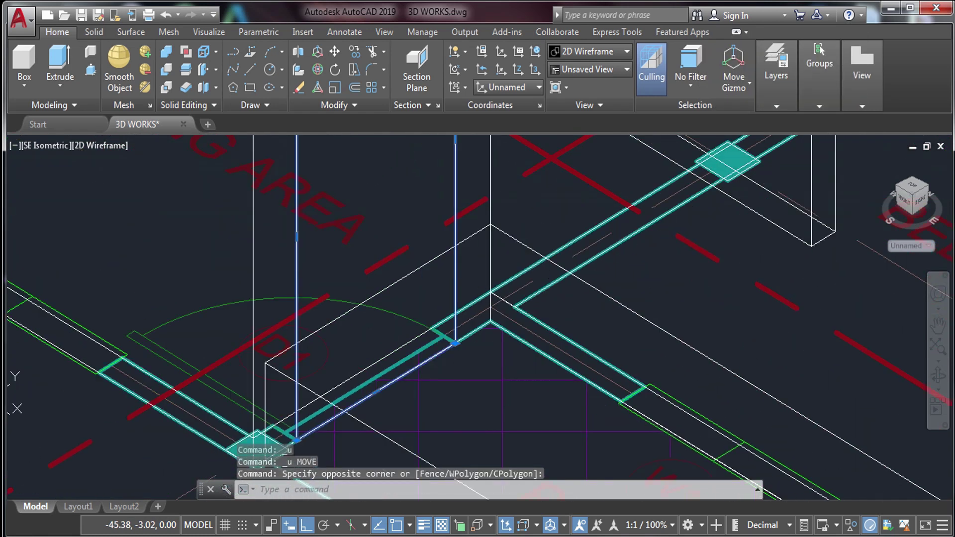
pyautogui.click(445, 334)
pyautogui.write('m')
pyautogui.press('Return')
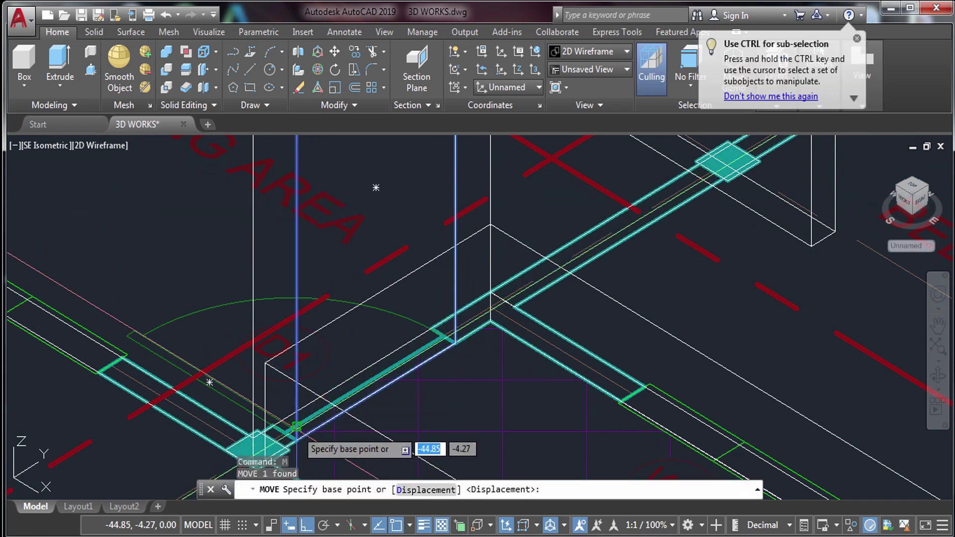
pyautogui.click(297, 440)
pyautogui.press('Escape')
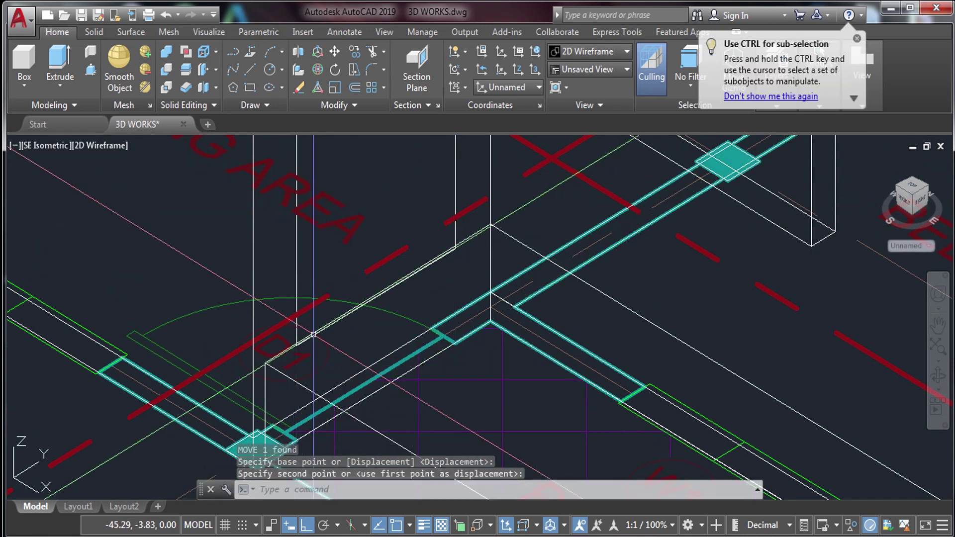
# Shift the raised D1 door rectangle by its lower corner so its base lies on the porch block's top edge
pyautogui.scroll(-5, 401, 239)
pyautogui.scroll(7, 400, 238)
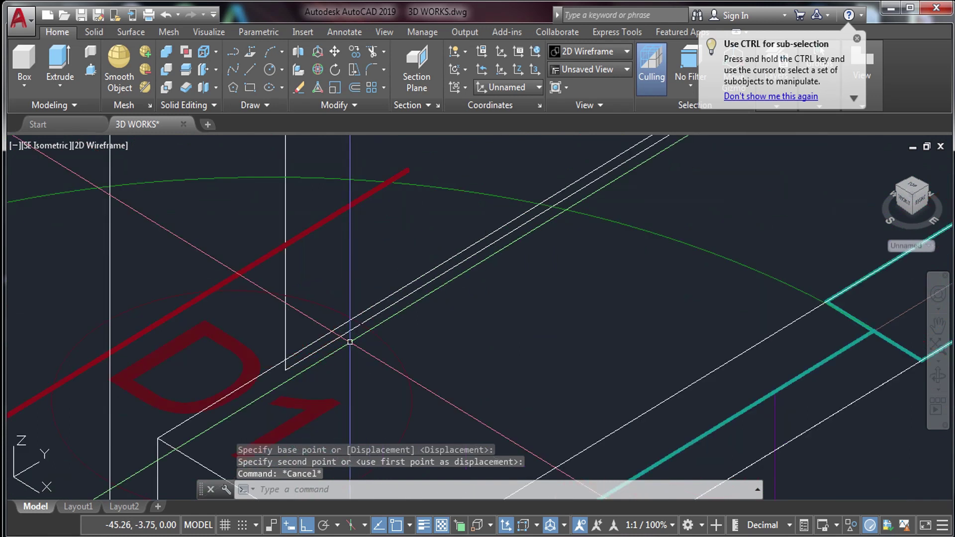
pyautogui.click(287, 373)
pyautogui.write('m')
pyautogui.press('Return')
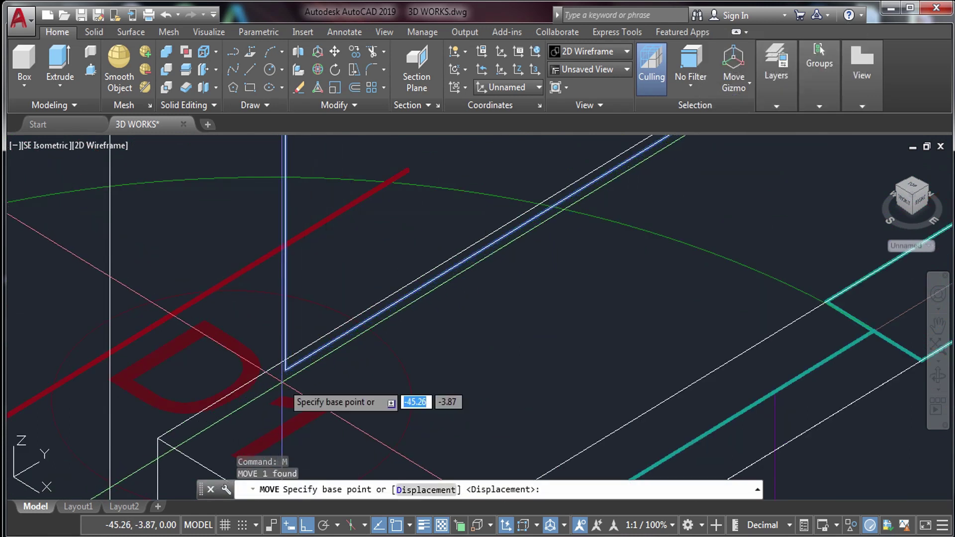
pyautogui.click(285, 371)
pyautogui.scroll(-3, 286, 354)
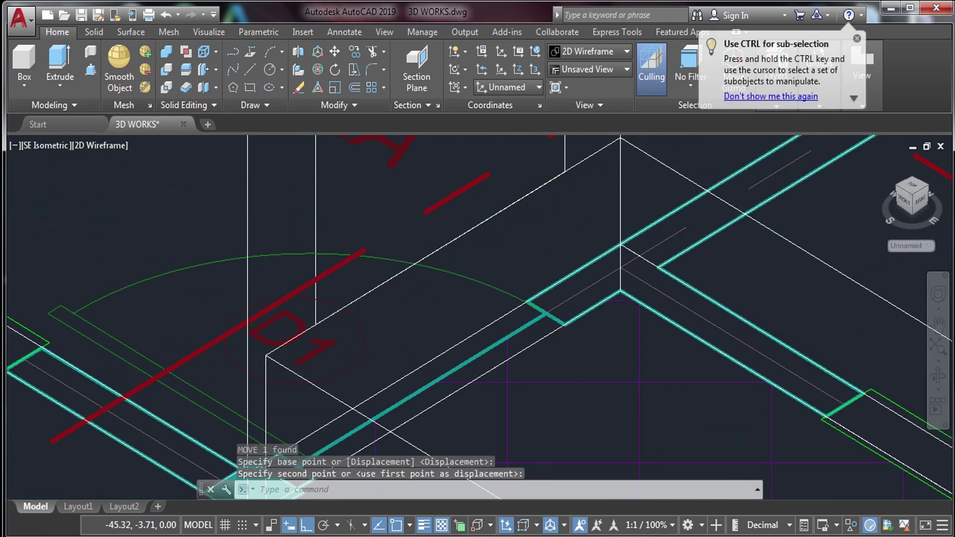
# Try to press-pull the D1 door rectangle into a solid, and undo the extrusion
pyautogui.scroll(4, 393, 451)
pyautogui.scroll(-3, 385, 347)
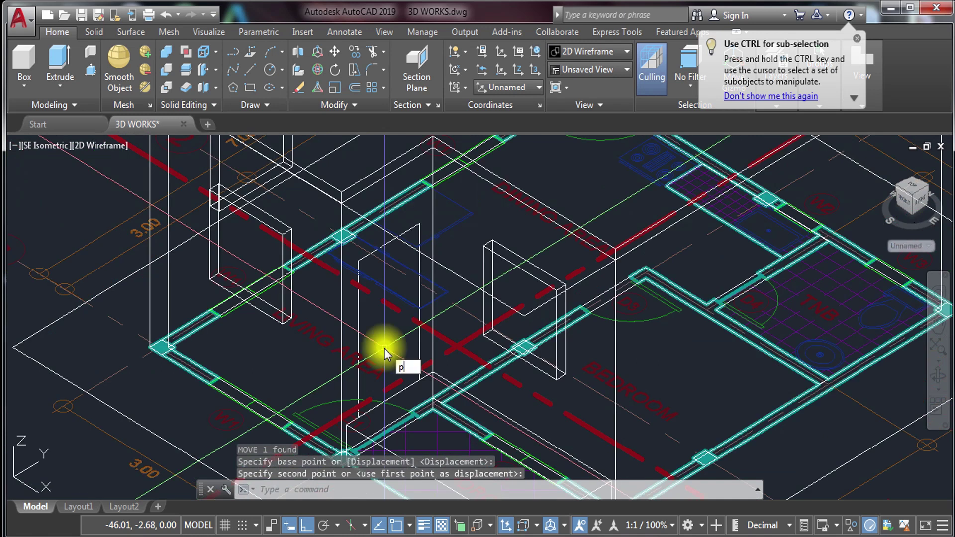
pyautogui.press('Return')
pyautogui.write('PRE')
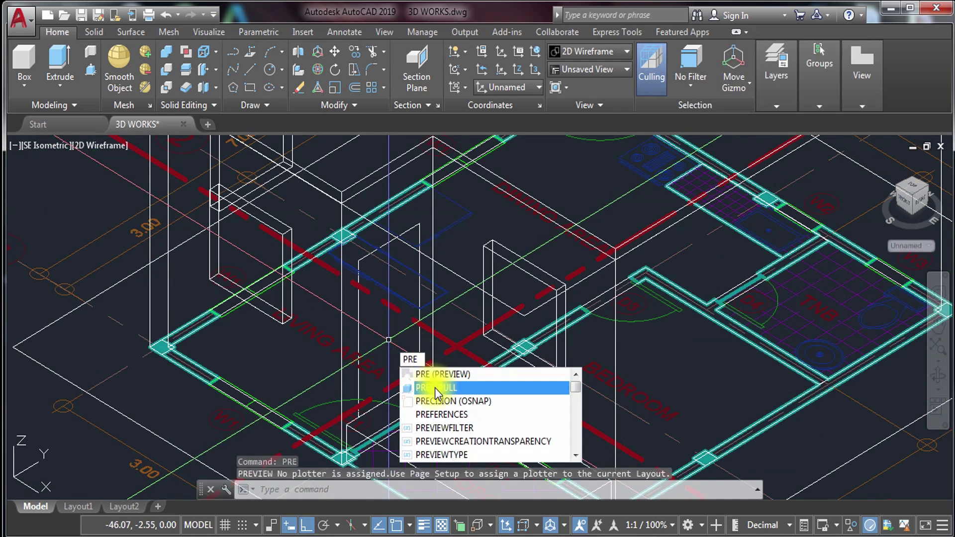
pyautogui.click(436, 389)
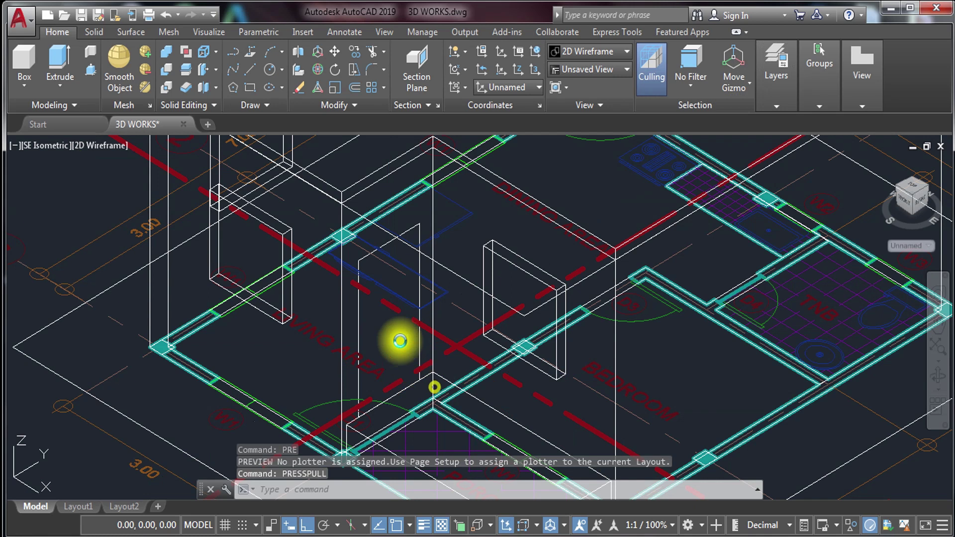
pyautogui.click(363, 308)
pyautogui.click(318, 300)
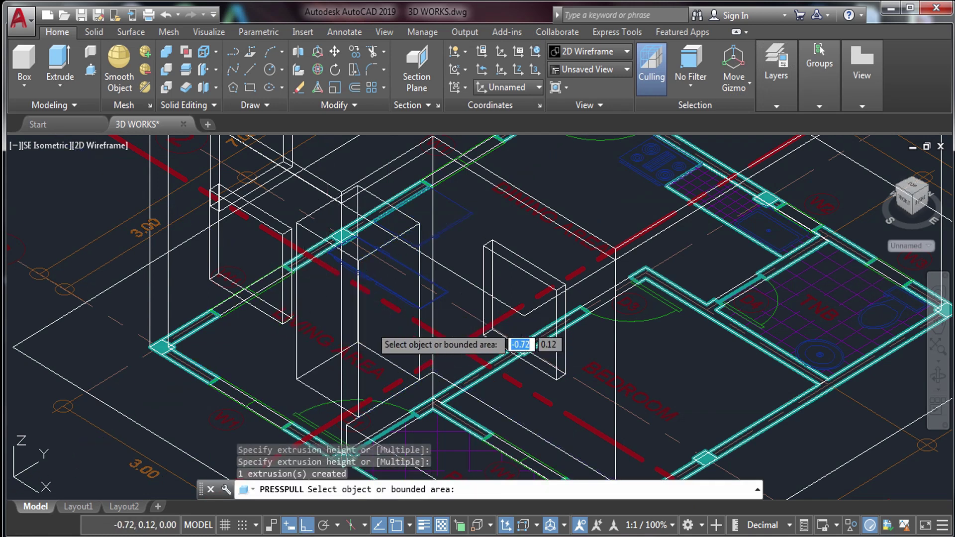
pyautogui.hotkey('ctrl', 'z')
pyautogui.hotkey('ctrl', 'z')
pyautogui.press('Return')
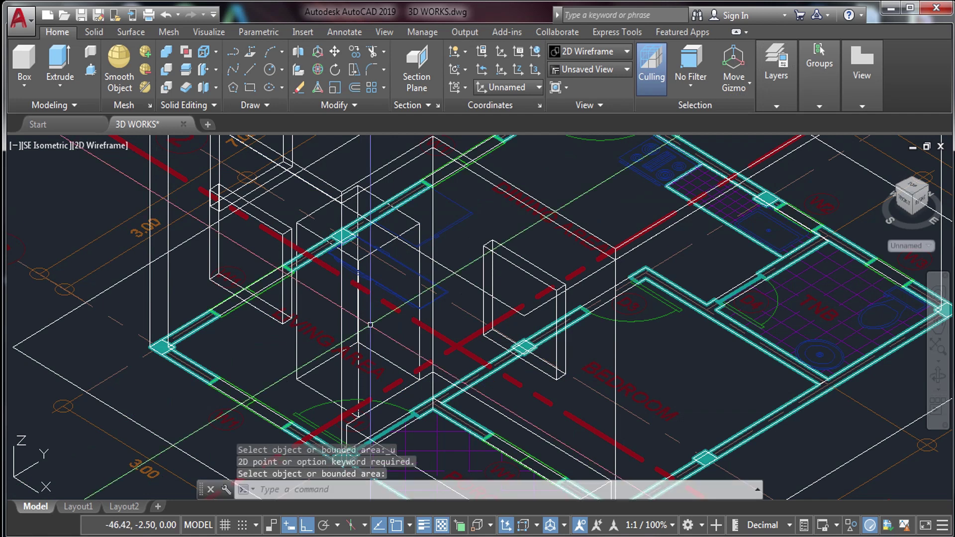
pyautogui.hotkey('ctrl', 'z')
# Move the whole 3D house model away from the locked 2D floor plan, beyond the separate square outline
pyautogui.scroll(-6, 370, 325)
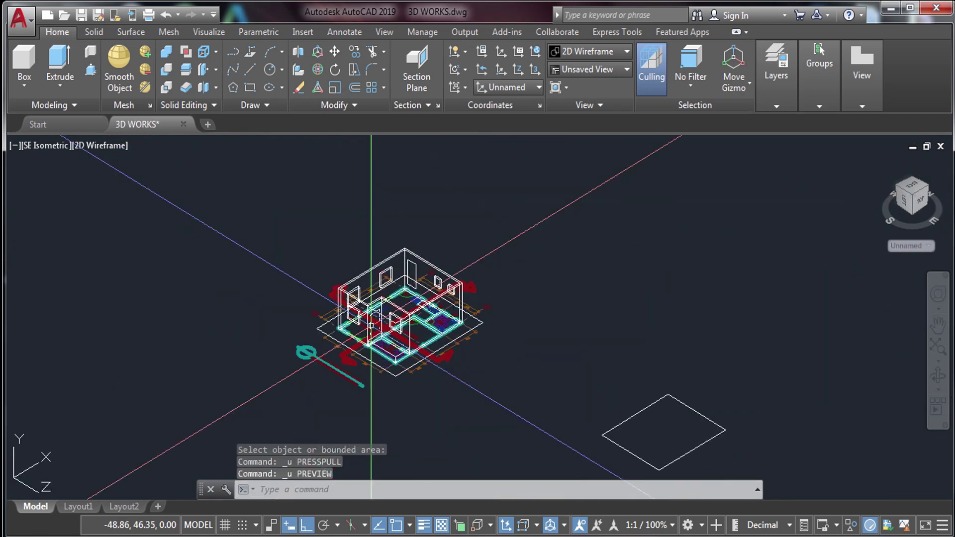
pyautogui.click(277, 220)
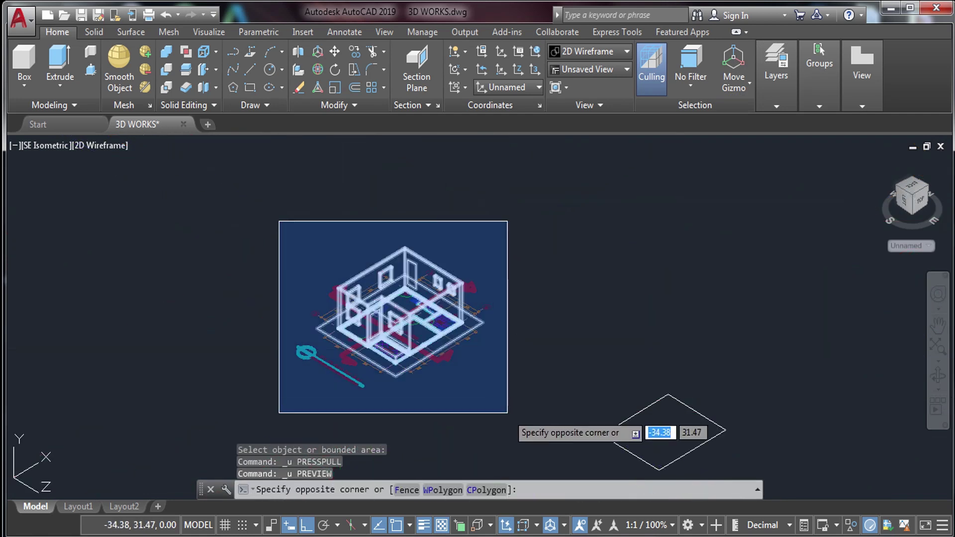
pyautogui.click(504, 406)
pyautogui.write('m')
pyautogui.press('Return')
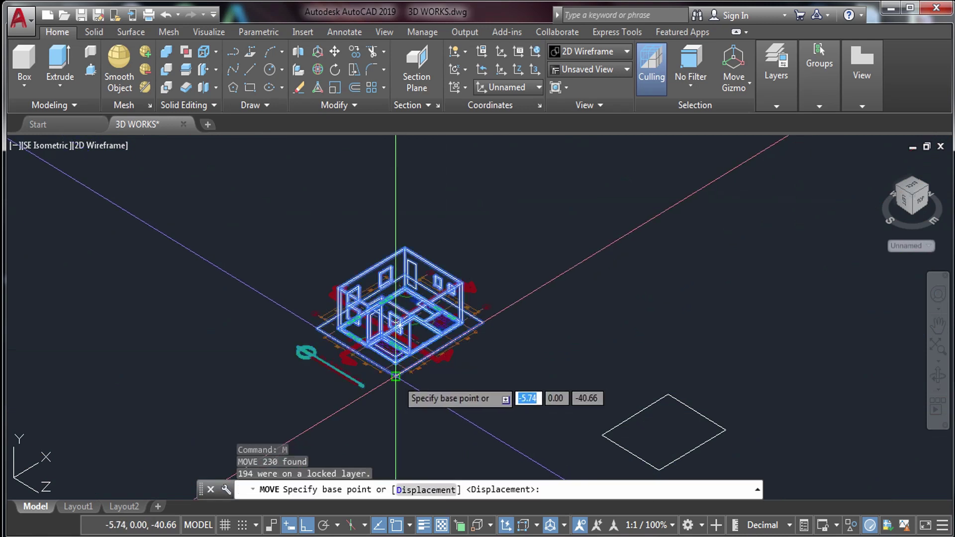
pyautogui.click(384, 380)
pyautogui.scroll(-5, 398, 378)
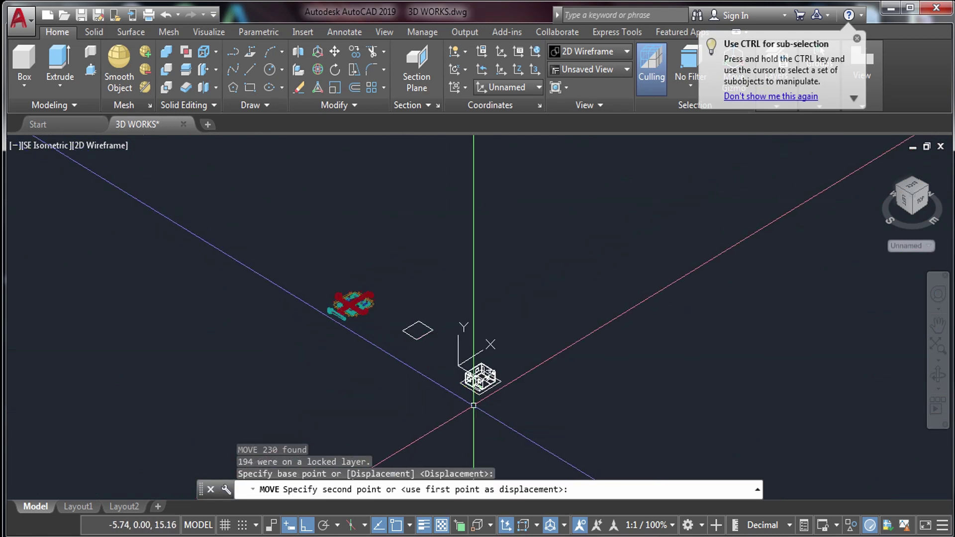
pyautogui.press('Escape')
# Press-pull the upright D1 door rectangle beside the porch into a thin solid through the wall
pyautogui.scroll(10, 486, 380)
pyautogui.scroll(6, 421, 295)
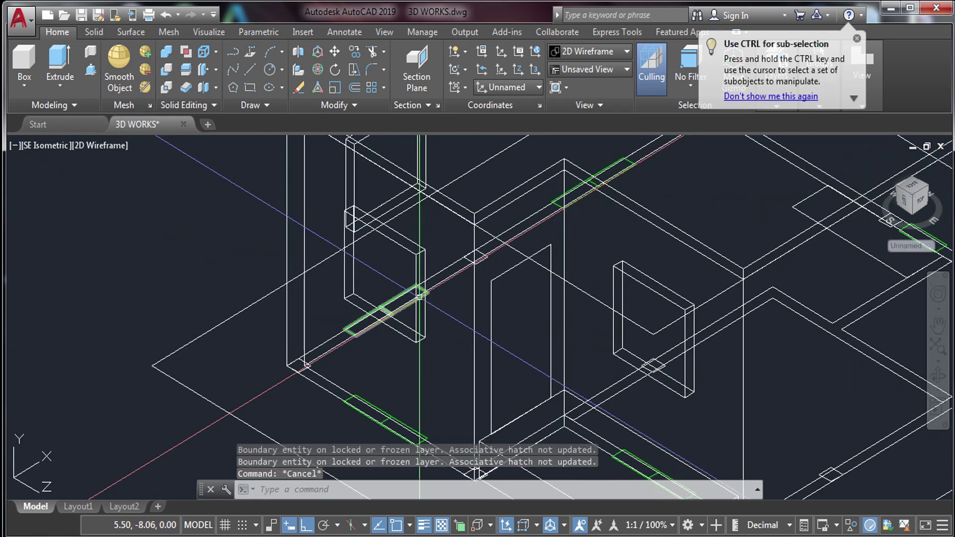
pyautogui.write('PRE')
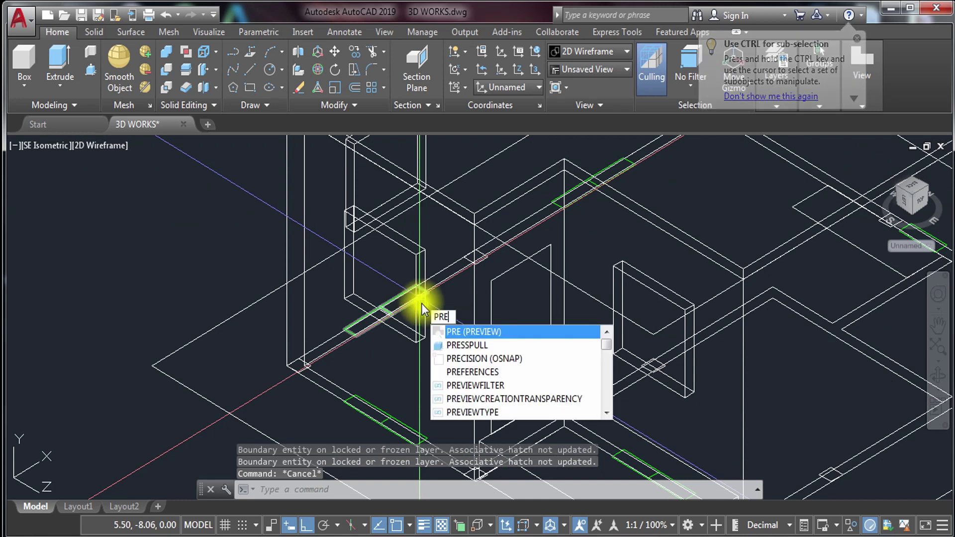
pyautogui.click(493, 345)
pyautogui.click(486, 288)
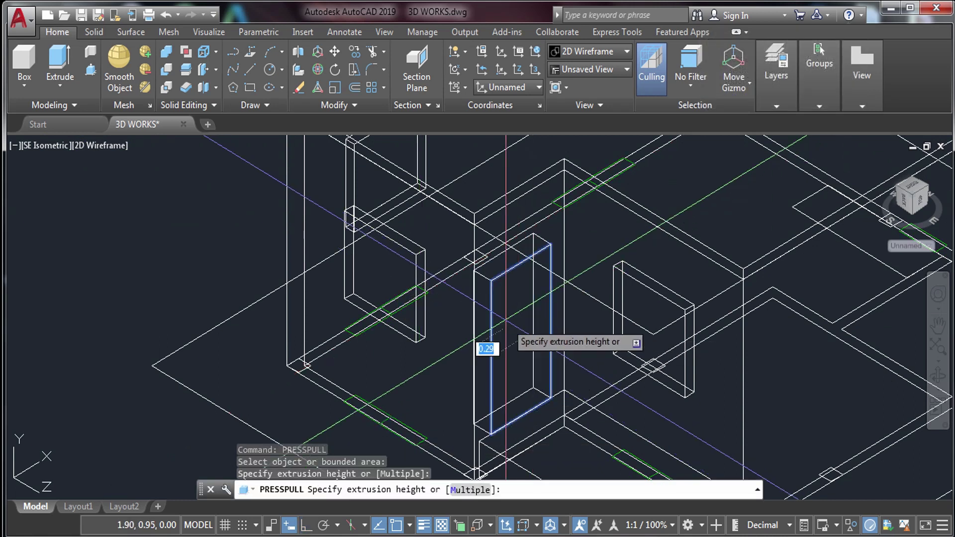
pyautogui.click(504, 319)
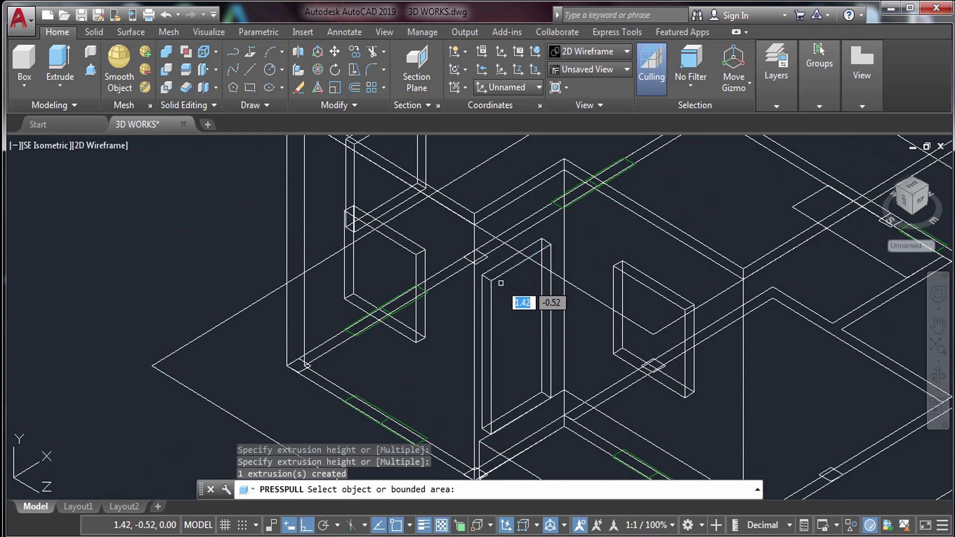
pyautogui.scroll(-5, 494, 291)
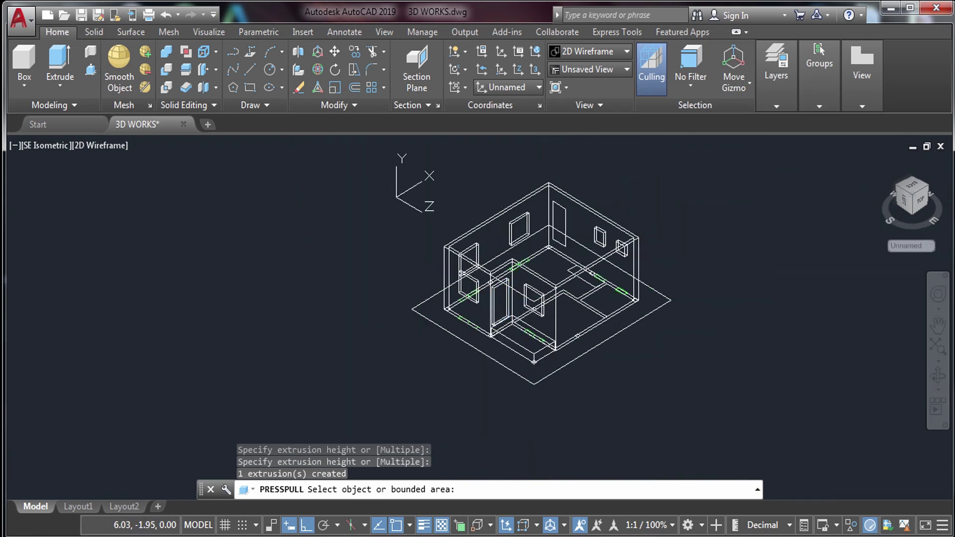
pyautogui.press('Return')
# Switch to the Top view to reset the coordinate system, and turn the model to the NW isometric view
pyautogui.click(50, 147)
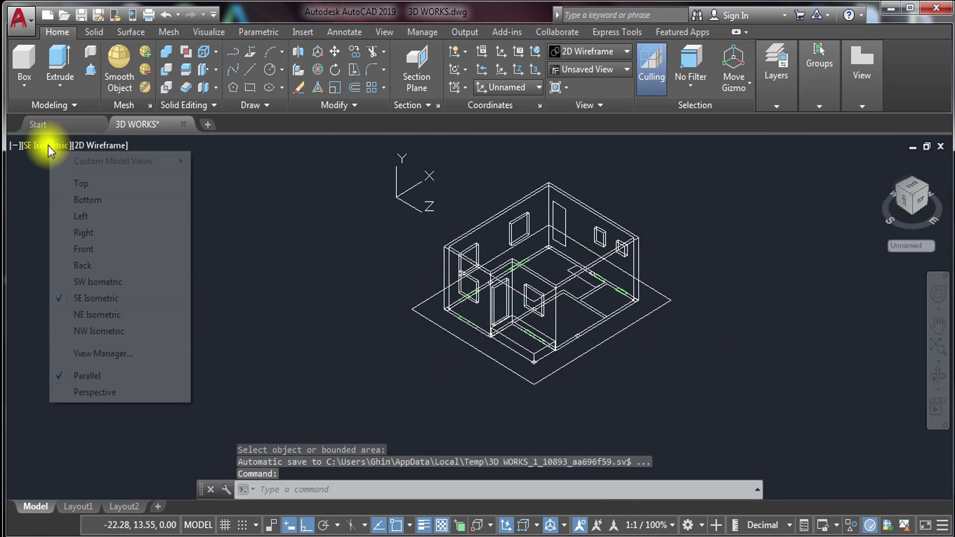
pyautogui.click(87, 183)
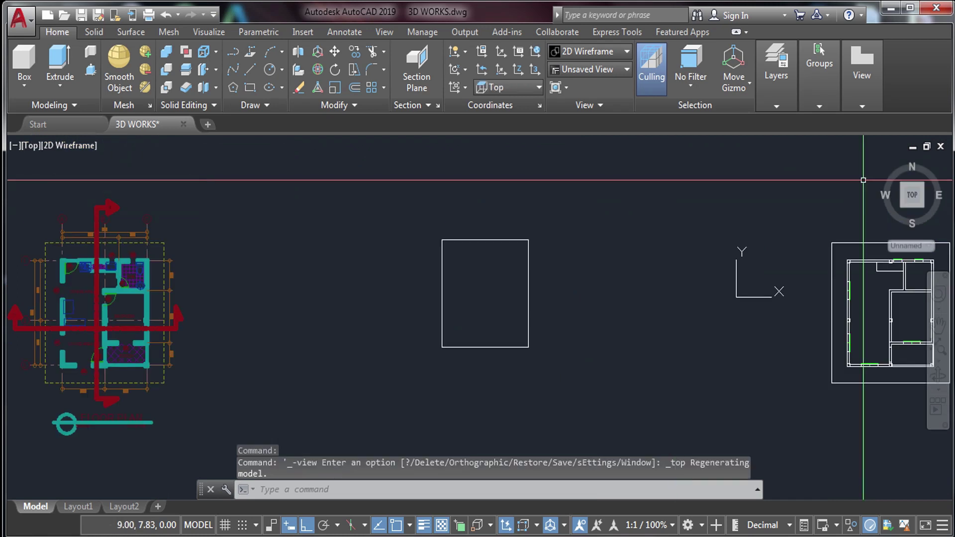
pyautogui.click(902, 186)
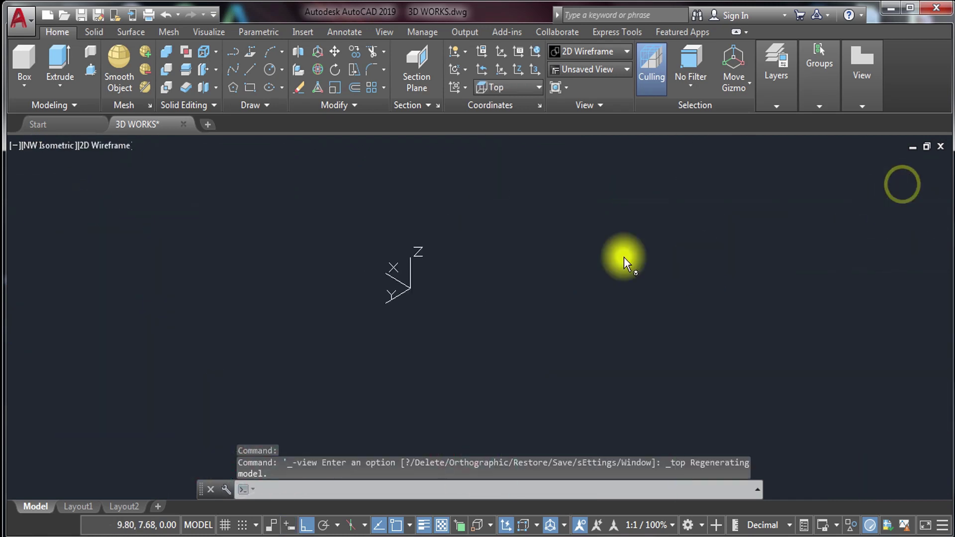
# Press-pull the upright D2 door rectangle near the rear corner into a thin solid through the wall
pyautogui.scroll(8, 504, 274)
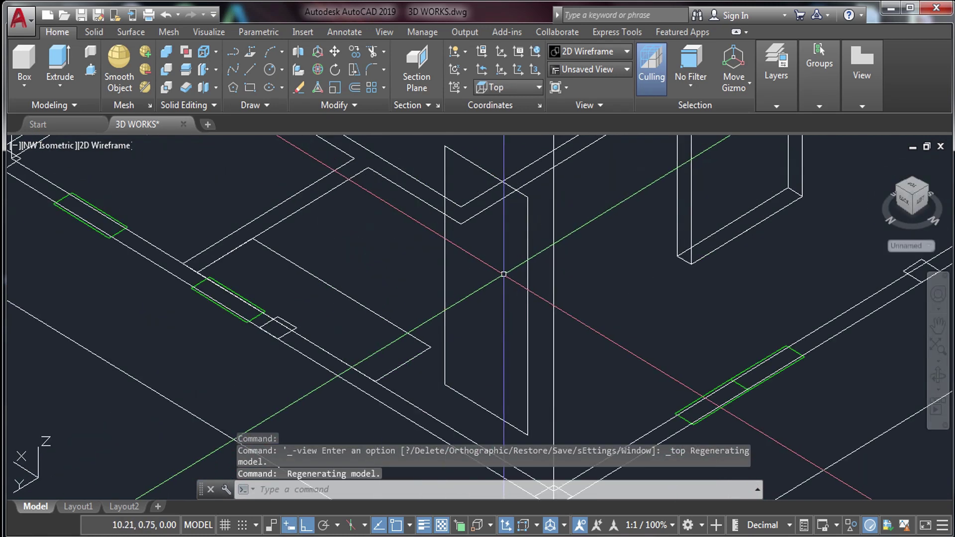
pyautogui.click(569, 322)
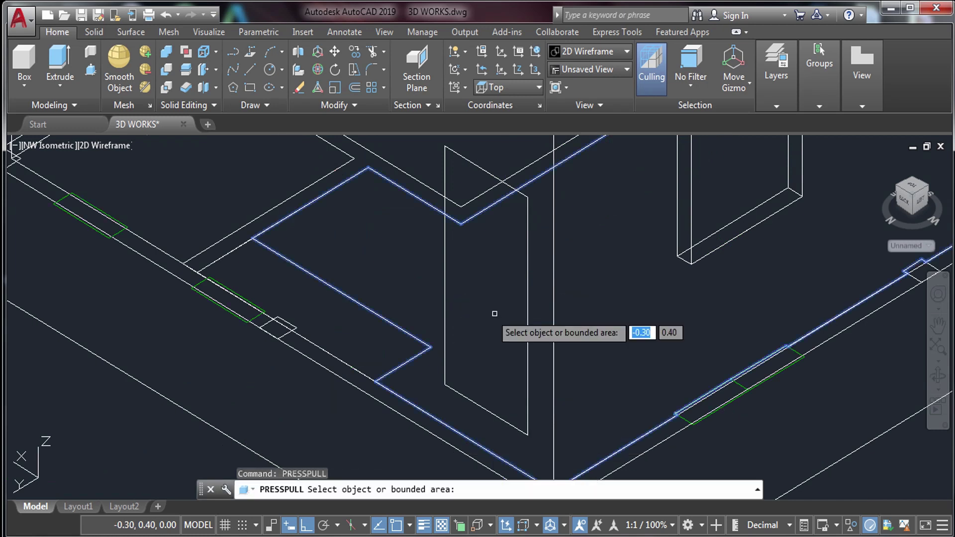
pyautogui.click(479, 286)
pyautogui.click(508, 266)
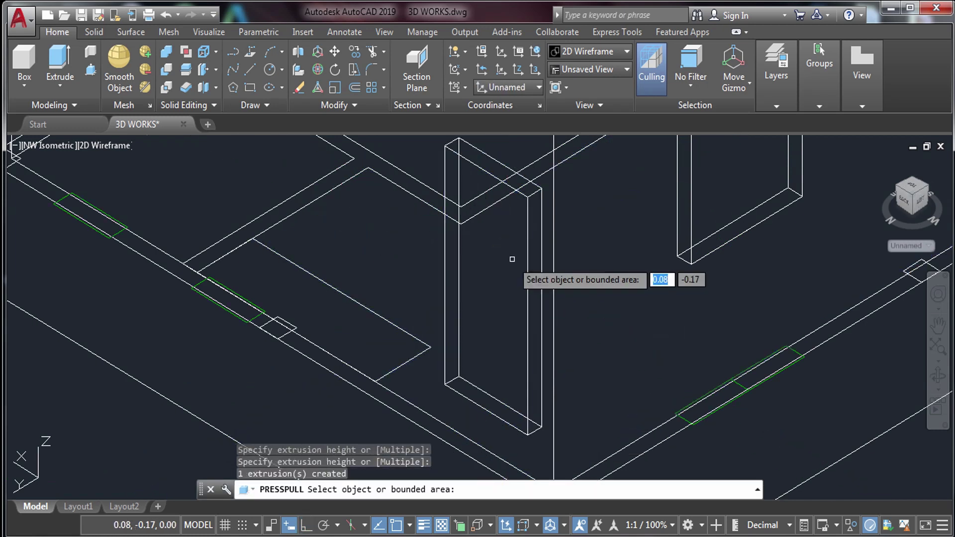
pyautogui.scroll(-6, 384, 314)
pyautogui.press('Escape')
pyautogui.press('Escape')
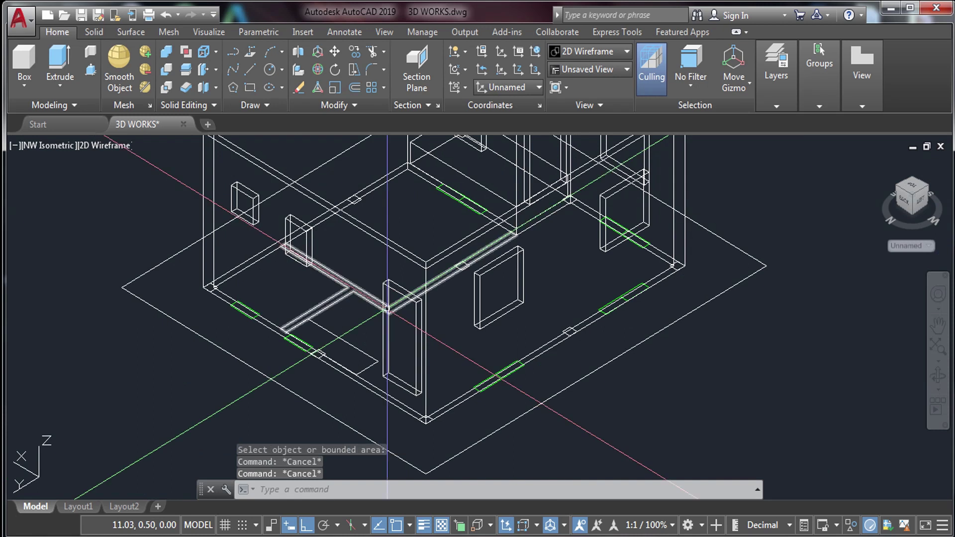
pyautogui.click(915, 187)
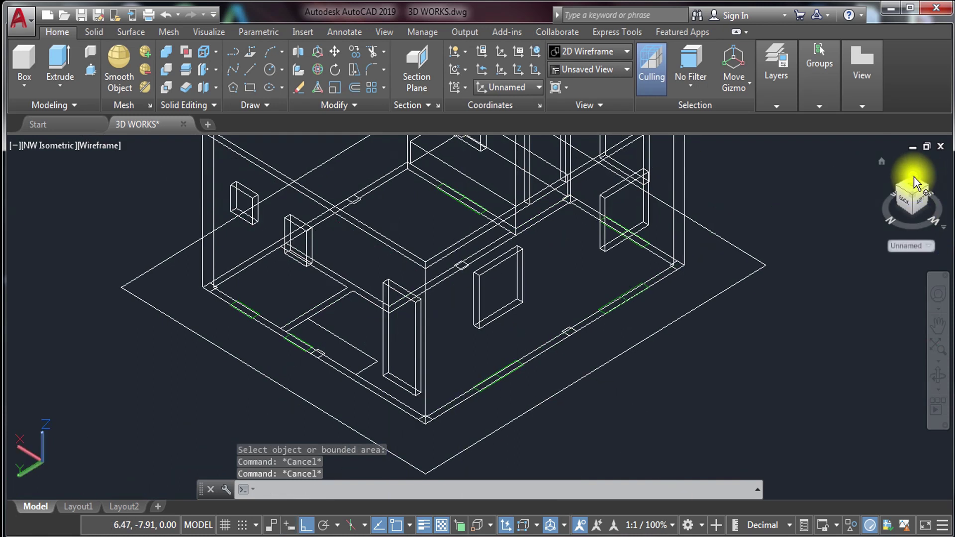
# Move the whole 3D house model back onto the 2D floor plan, using the front corner of its base outline as base point
pyautogui.moveTo(699, 348); pyautogui.dragTo(672, 319, button='middle')
pyautogui.click(704, 203)
pyautogui.click(550, 365)
pyautogui.write('m')
pyautogui.press('Return')
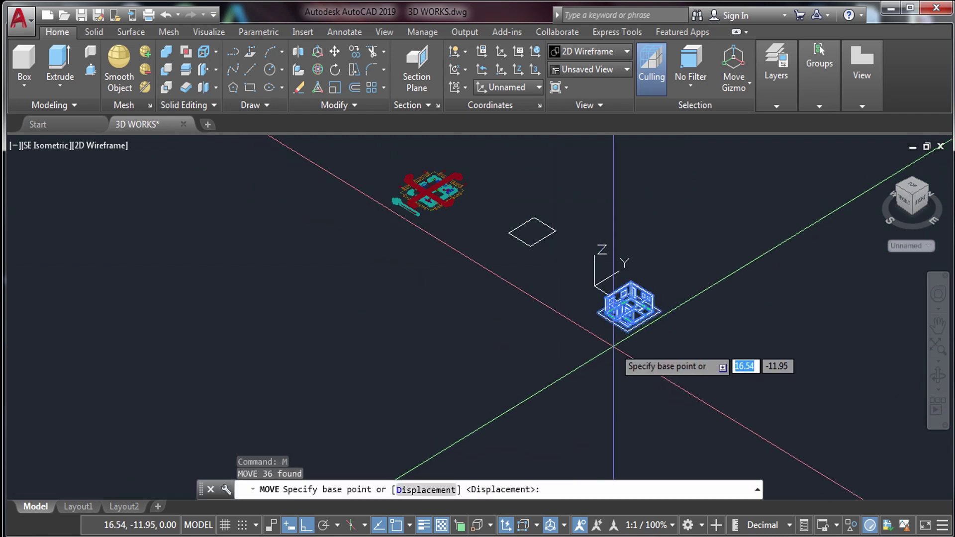
pyautogui.click(629, 332)
pyautogui.scroll(8, 413, 201)
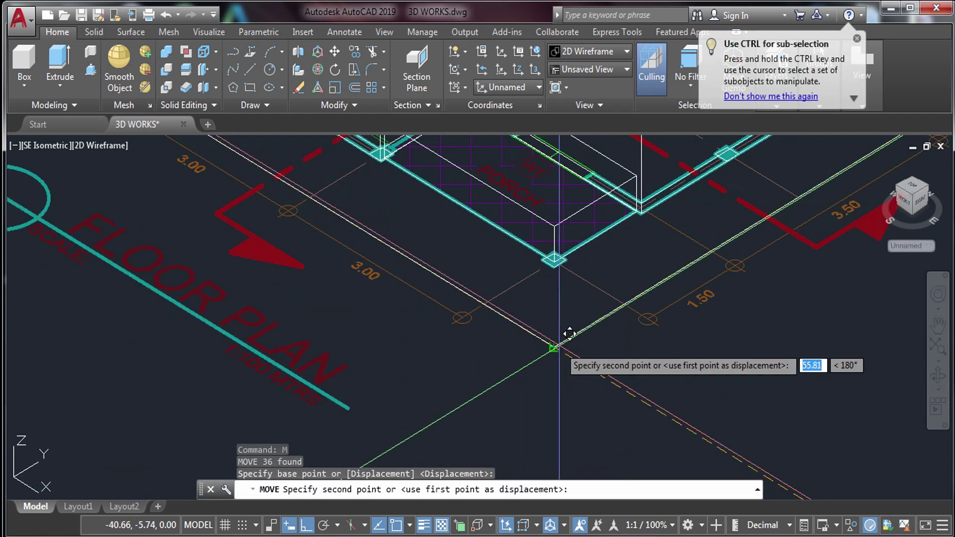
pyautogui.press('Escape')
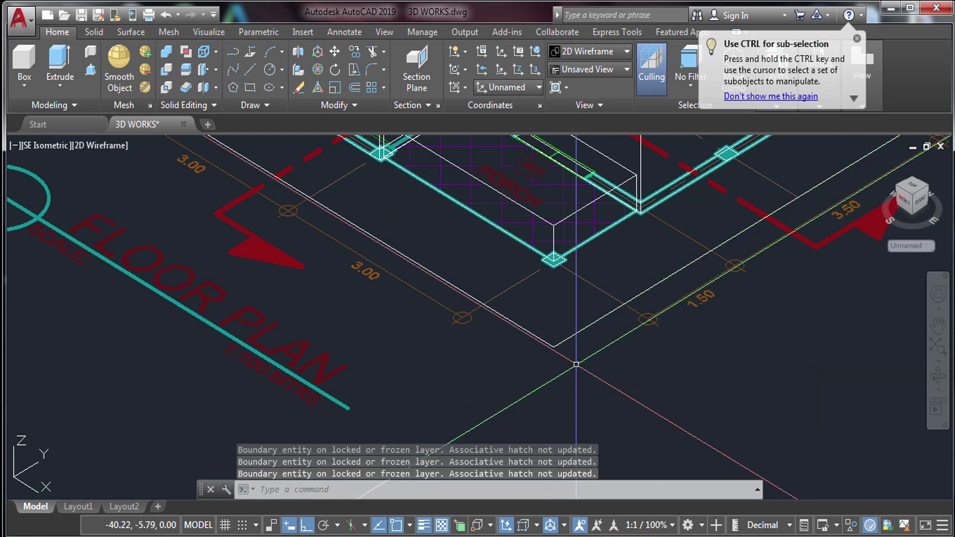
# Display the model in the Conceptual visual style and view the house with its door and window openings up close
pyautogui.scroll(-8, 564, 334)
pyautogui.click(82, 147)
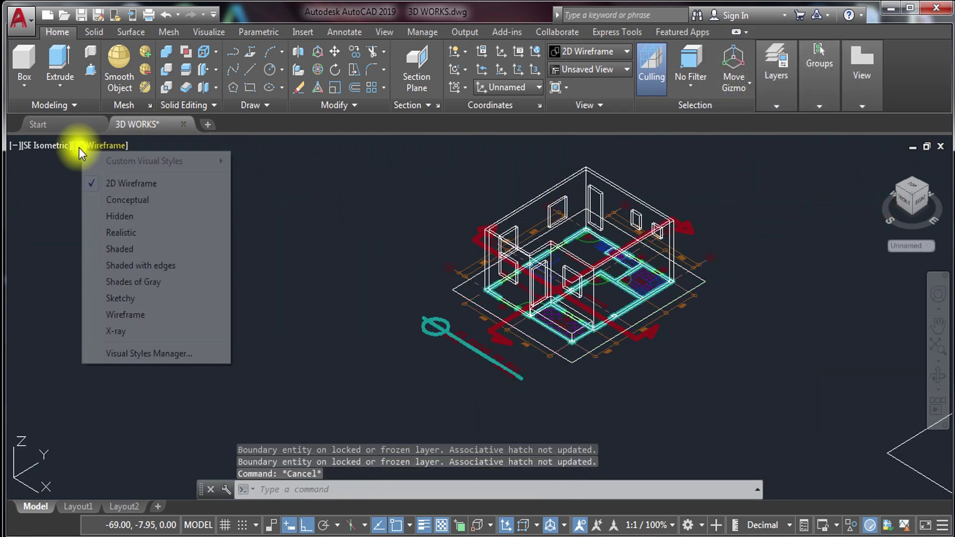
pyautogui.click(136, 198)
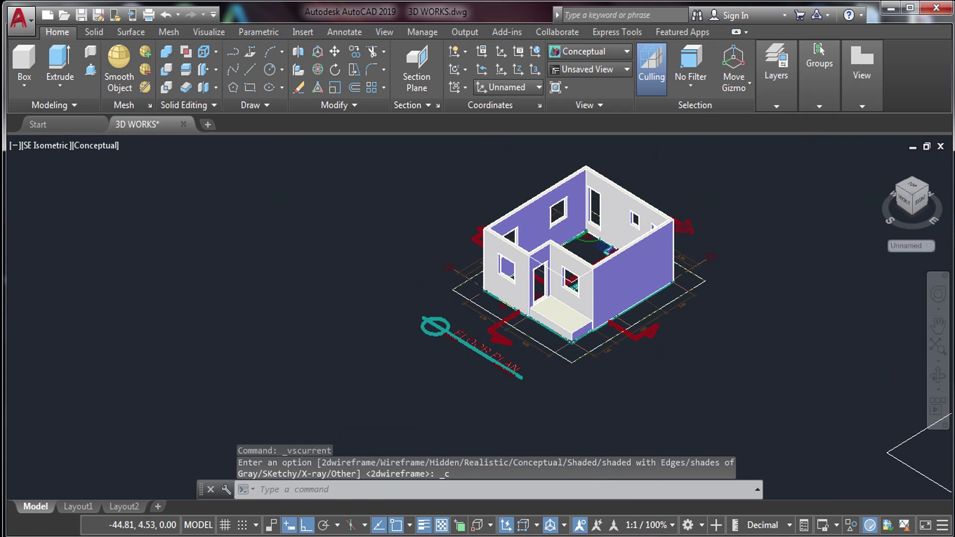
pyautogui.scroll(3, 676, 204)
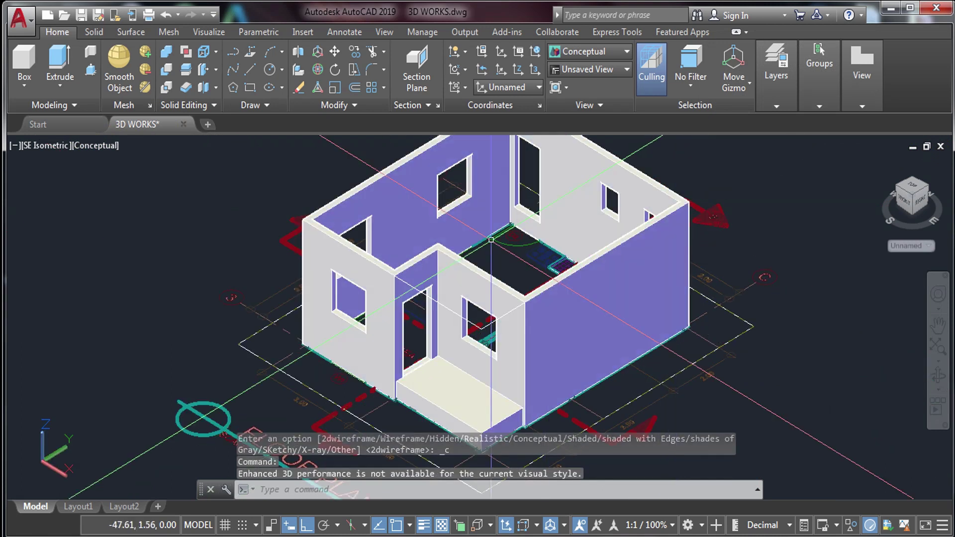
# End object isolation to bring back the hidden roof and other hidden parts of the house
pyautogui.rightClick(160, 225)
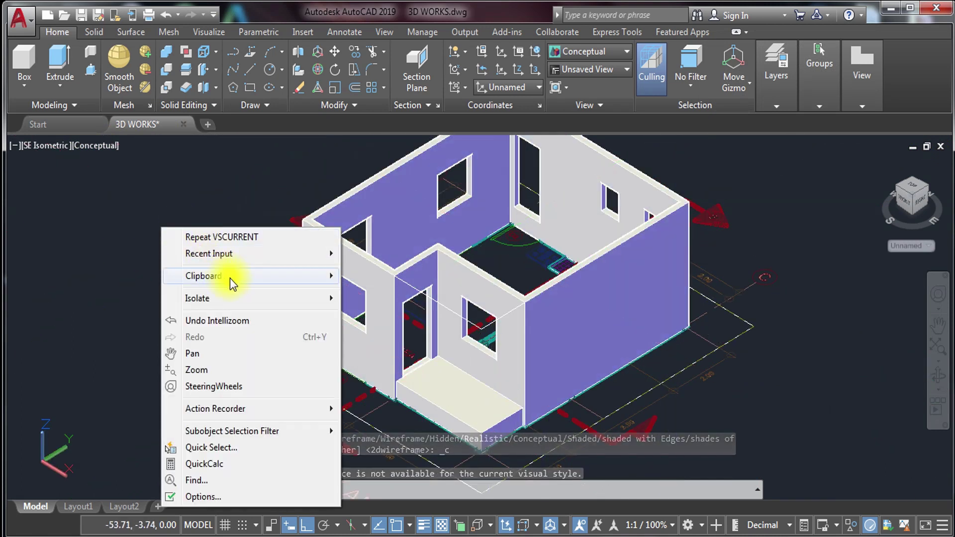
pyautogui.moveTo(220, 299)
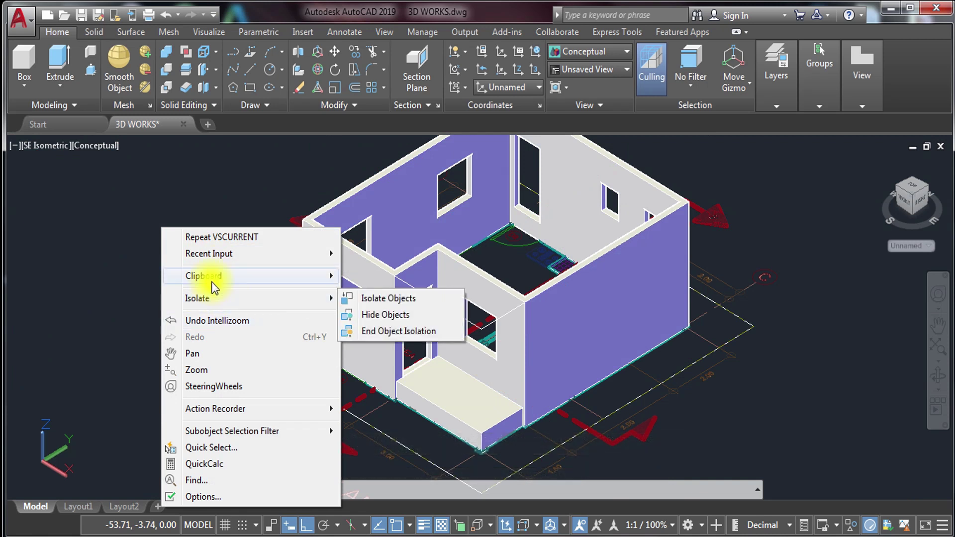
pyautogui.moveTo(238, 301)
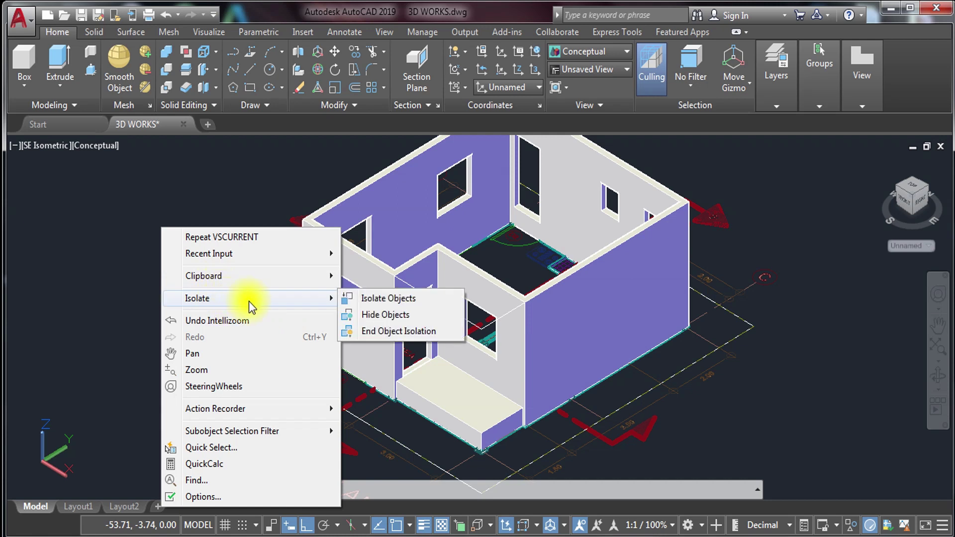
pyautogui.click(401, 331)
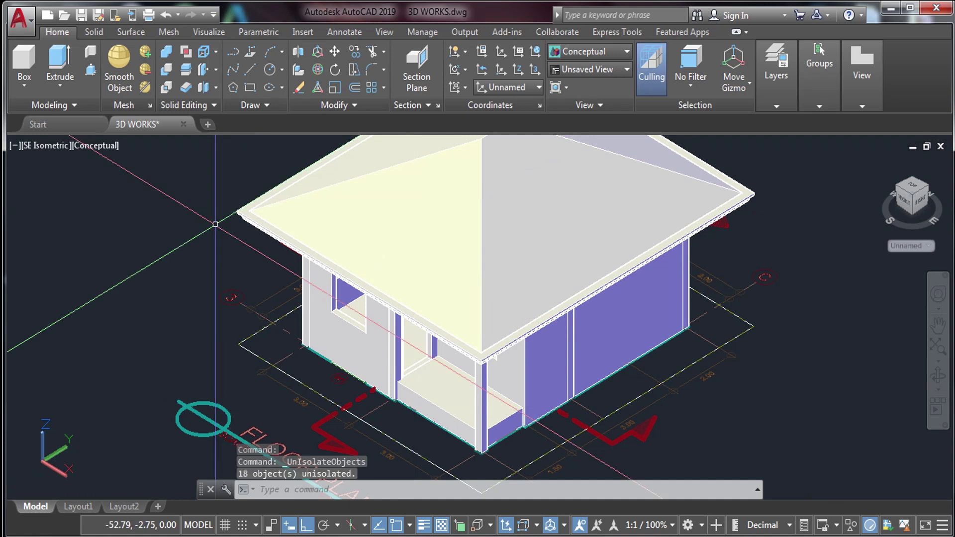
pyautogui.moveTo(213, 224); pyautogui.dragTo(250, 230, button='middle')
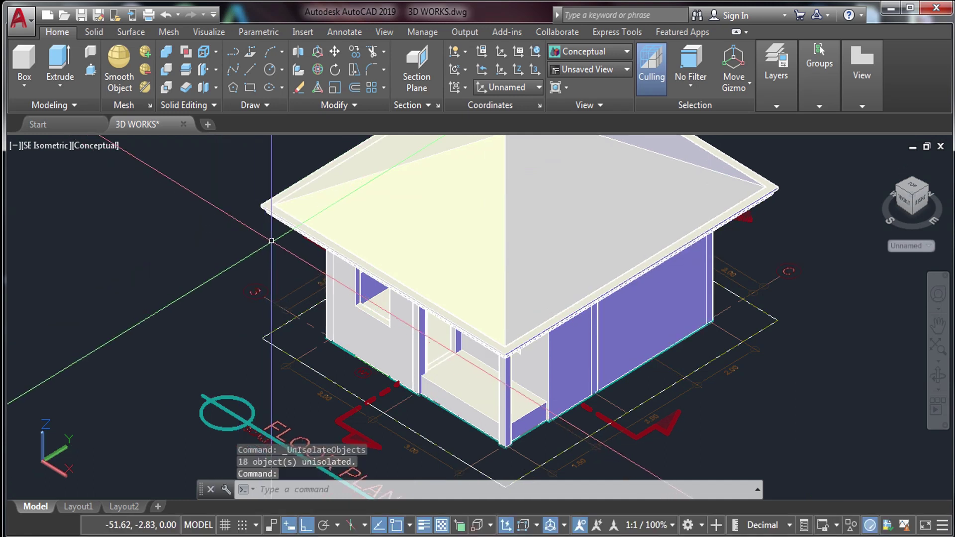
# Hide the hip roof and its eave objects to expose the flat slab on top of the house
pyautogui.click(286, 246)
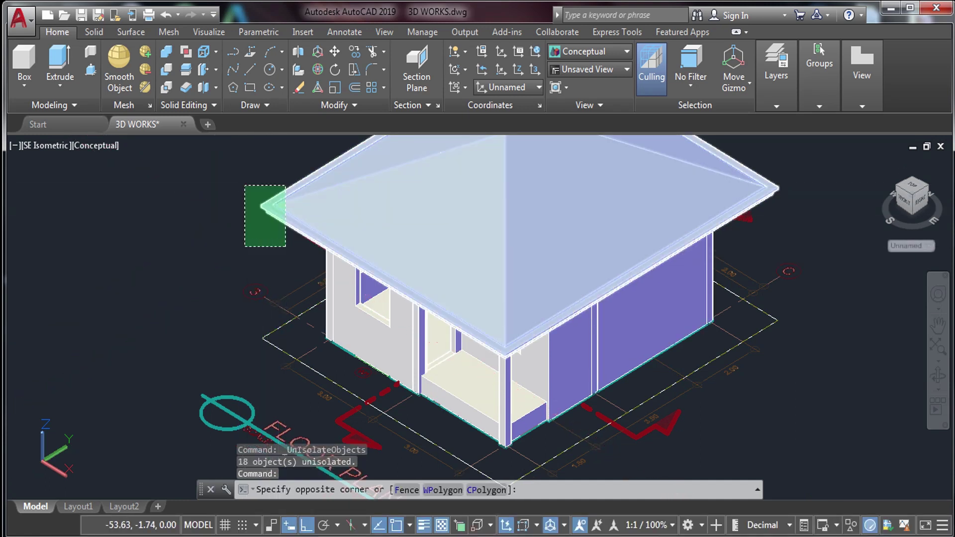
pyautogui.click(216, 191)
pyautogui.rightClick(217, 190)
pyautogui.moveTo(278, 261)
pyautogui.click(404, 279)
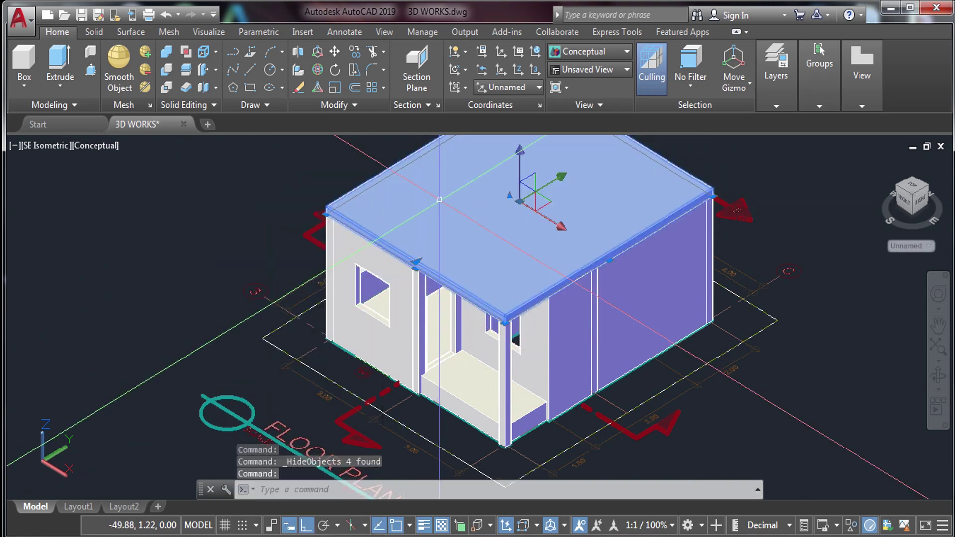
# Hide the flat slab and edge objects covering the walls so the rooms are open from above
pyautogui.rightClick(438, 200)
pyautogui.moveTo(512, 246)
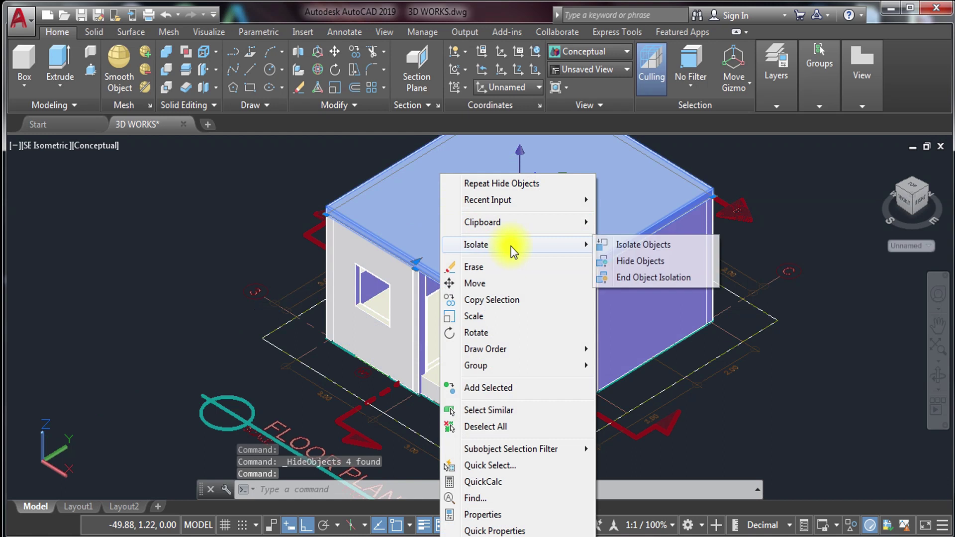
pyautogui.click(646, 263)
pyautogui.keyDown('shift'); pyautogui.moveTo(717, 277); pyautogui.dragTo(644, 335, button='middle'); pyautogui.keyUp('shift')
pyautogui.scroll(4, 572, 356)
pyautogui.write('rerec')
pyautogui.press('Return')
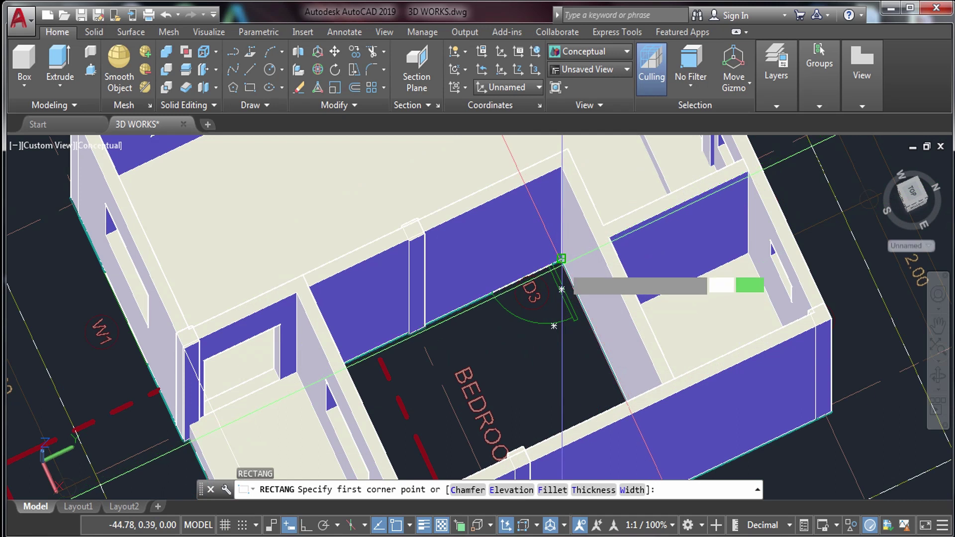
pyautogui.click(561, 259)
pyautogui.press('Escape')
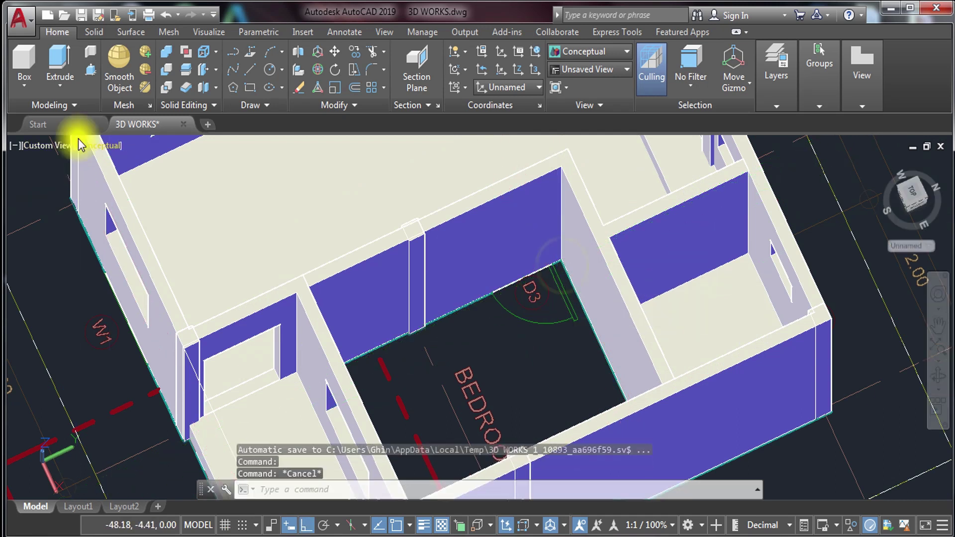
# Set the visual style to 2D Wireframe and draw a rectangle across the bedroom floor between its opposite inner wall corners
pyautogui.click(93, 150)
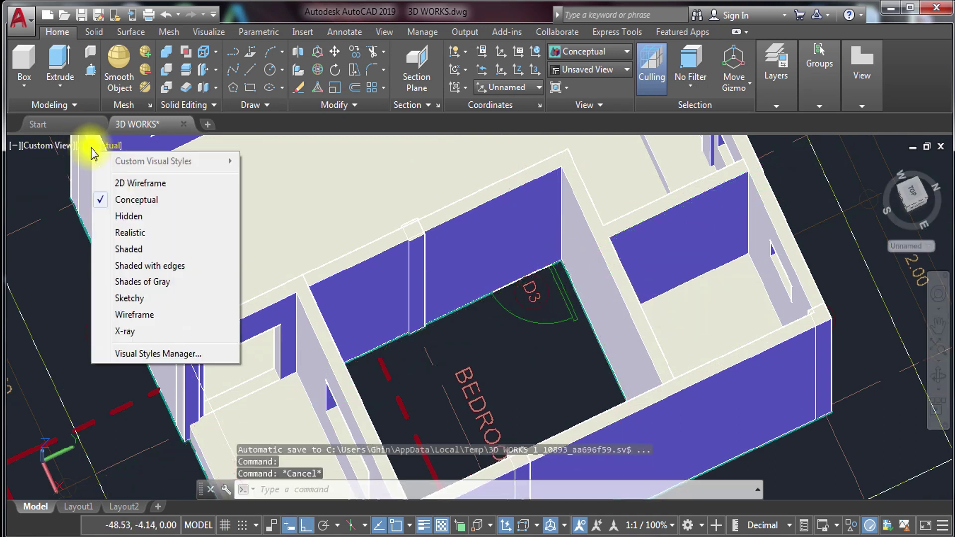
pyautogui.click(157, 184)
pyautogui.write('rec')
pyautogui.press('Return')
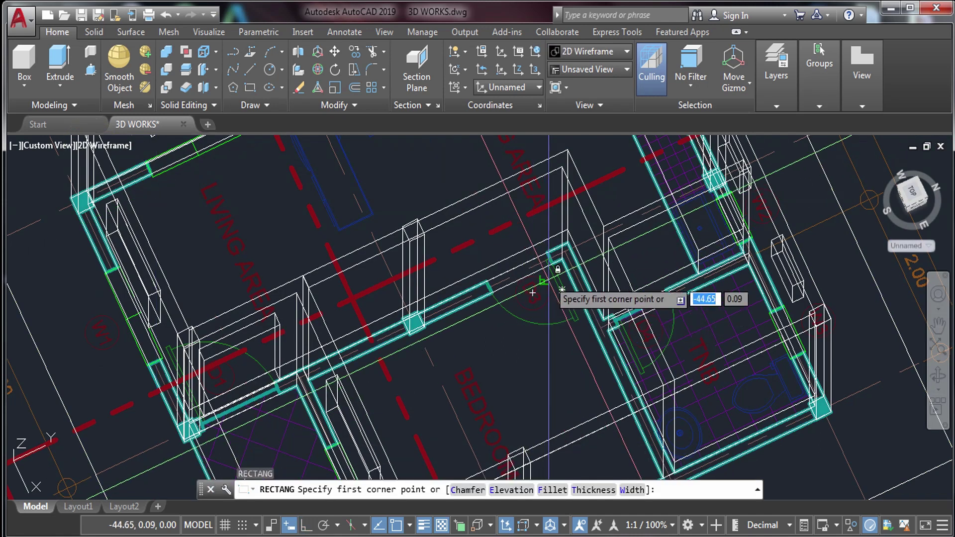
pyautogui.click(563, 259)
pyautogui.scroll(-4, 563, 258)
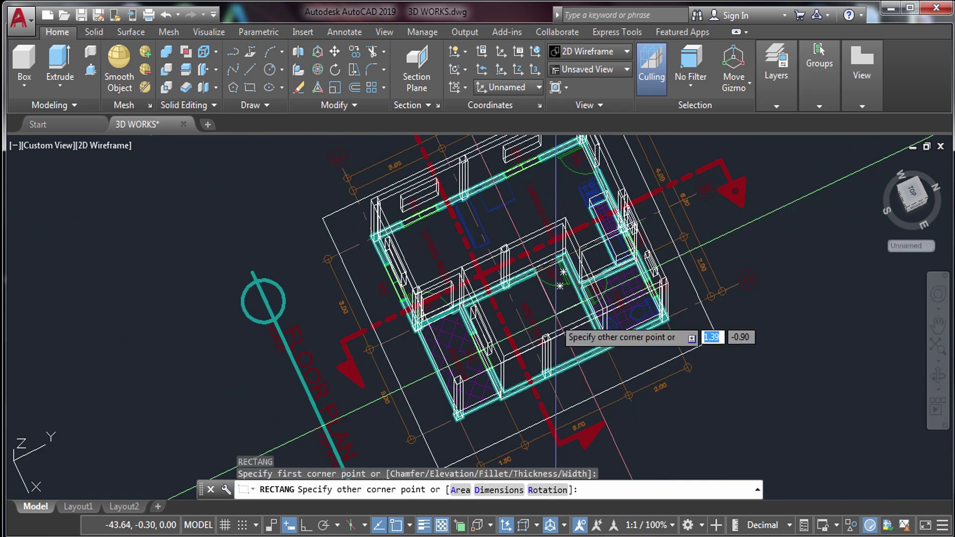
pyautogui.scroll(8, 423, 393)
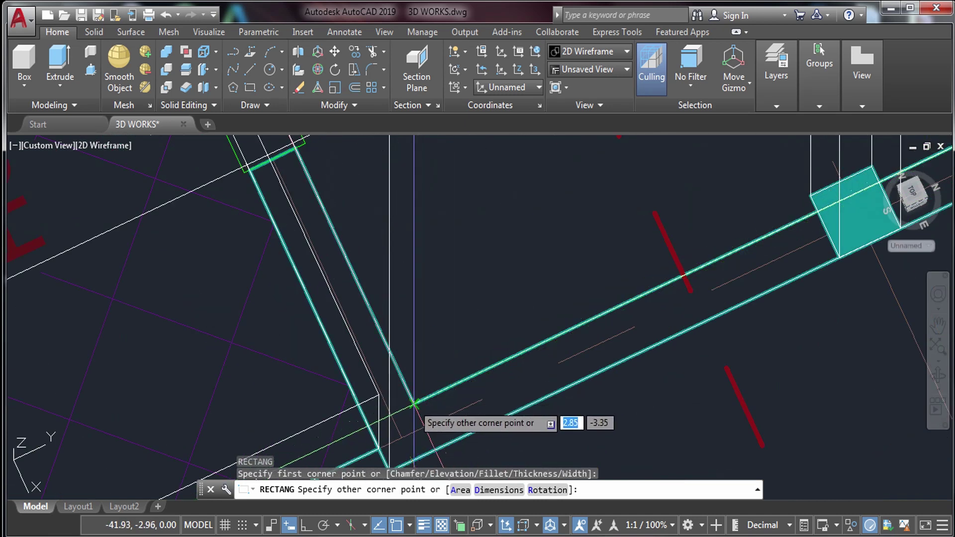
pyautogui.click(414, 403)
# Extrude the bedroom floor rectangle to a height of 0.5
pyautogui.click(452, 385)
pyautogui.scroll(-4, 452, 385)
pyautogui.write('extr')
pyautogui.press('Return')
pyautogui.click(592, 221)
pyautogui.press('Return')
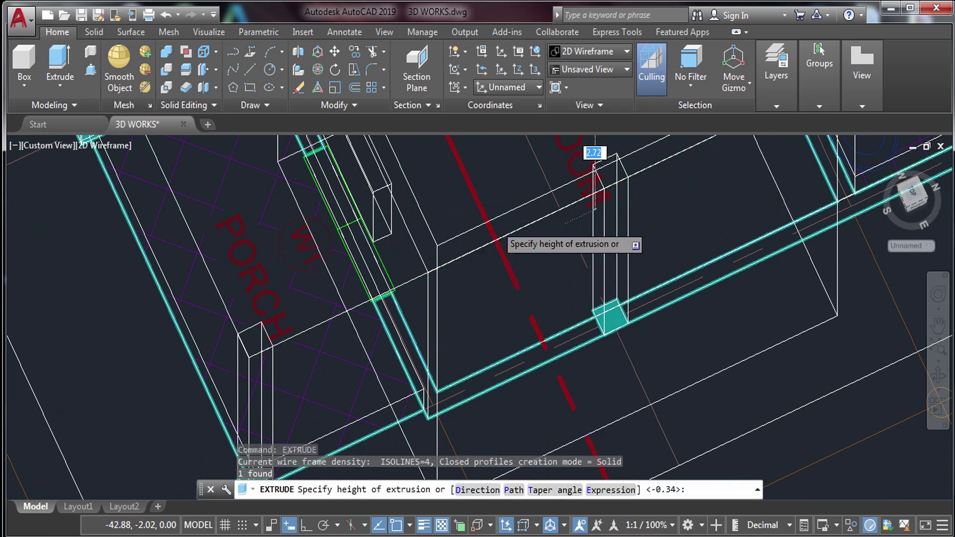
pyautogui.scroll(-5, 533, 252)
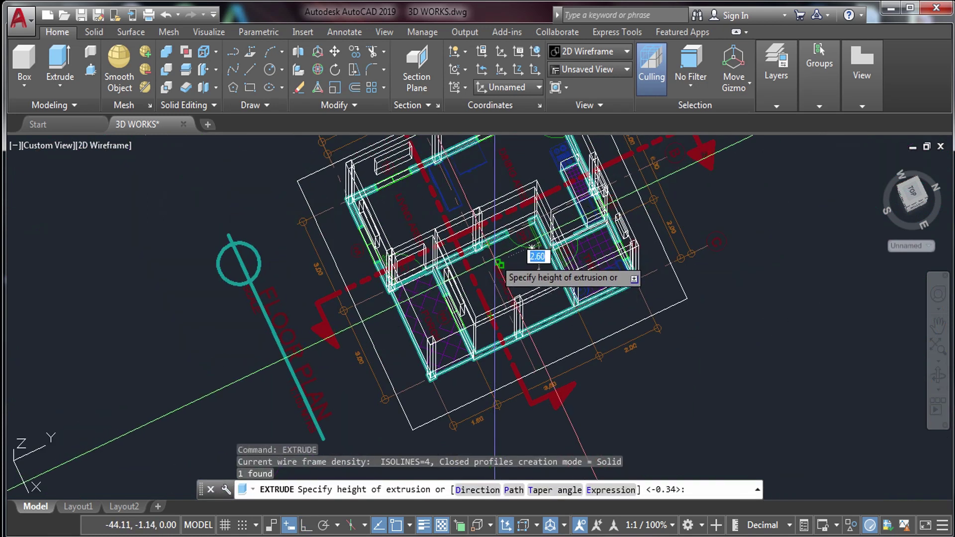
pyautogui.write('.5')
pyautogui.press('Return')
pyautogui.press('Escape')
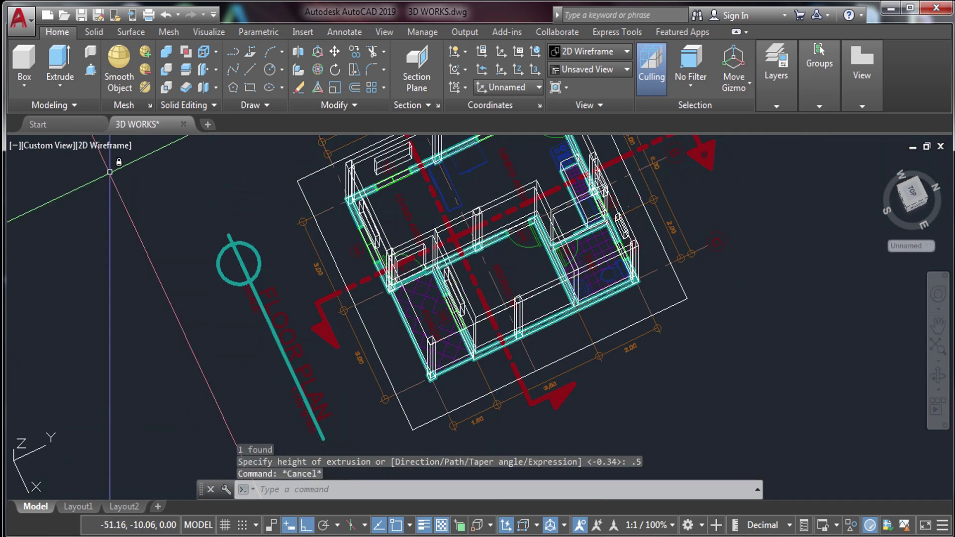
# Examine the extruded bedroom floor and the surrounding rooms in the Conceptual visual style from several angles
pyautogui.click(109, 144)
pyautogui.click(165, 199)
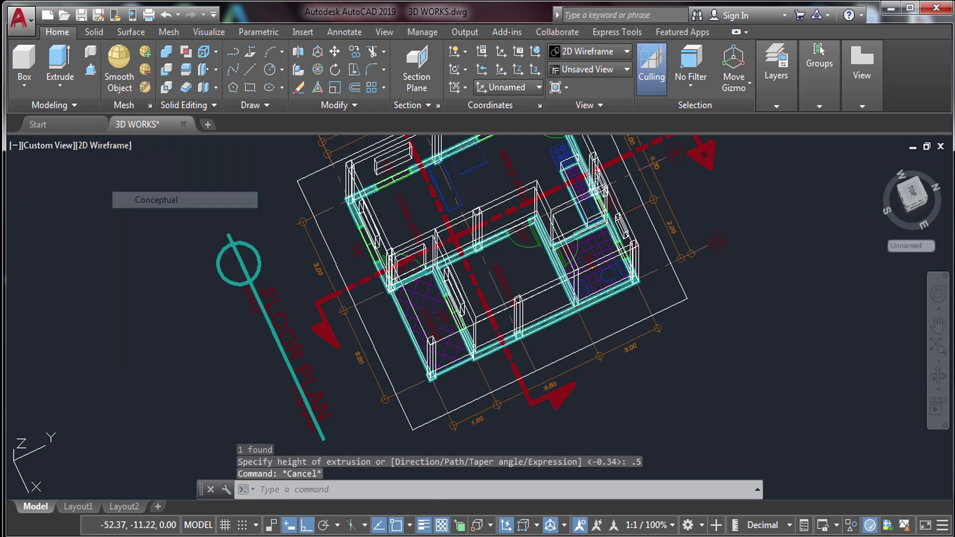
pyautogui.keyDown('shift'); pyautogui.moveTo(473, 281); pyautogui.dragTo(595, 207, button='middle'); pyautogui.keyUp('shift')
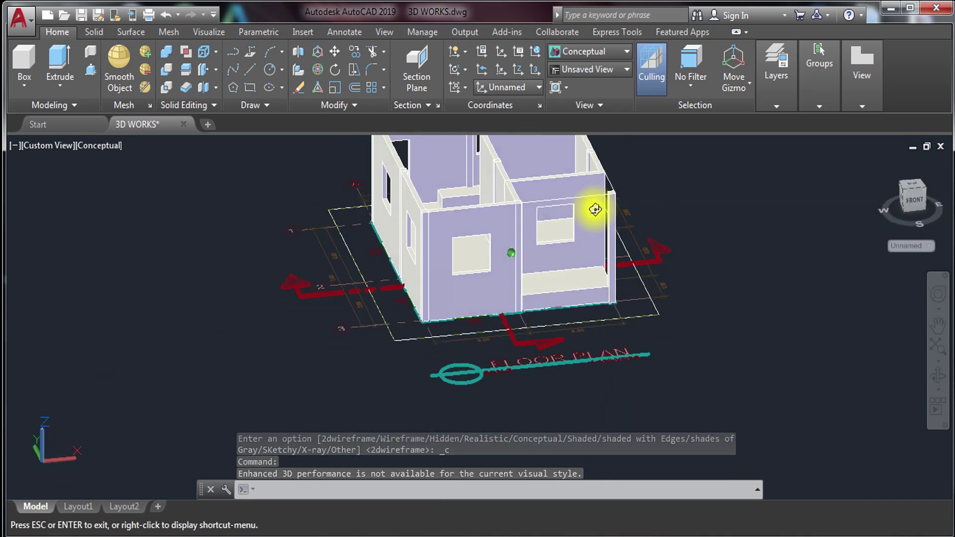
pyautogui.scroll(5, 511, 253)
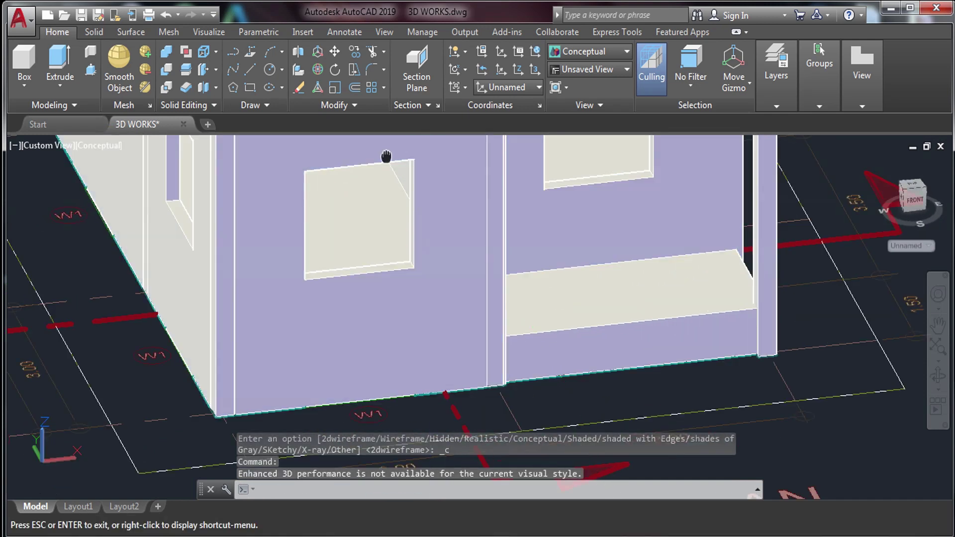
pyautogui.moveTo(384, 156); pyautogui.dragTo(432, 280, button='middle')
pyautogui.scroll(-2, 432, 279)
pyautogui.press('Escape')
pyautogui.scroll(5, 305, 271)
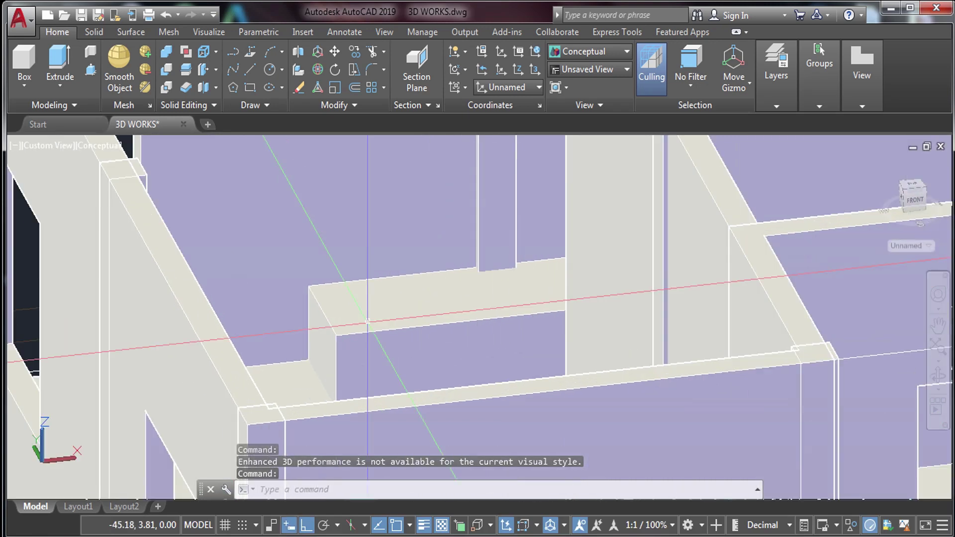
pyautogui.moveTo(306, 271); pyautogui.dragTo(437, 353, button='middle')
pyautogui.scroll(-4, 439, 338)
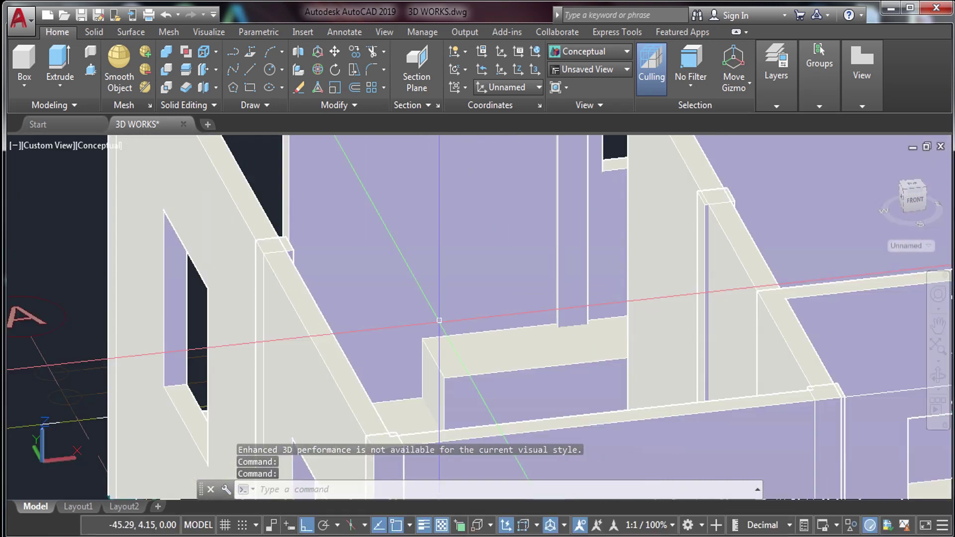
pyautogui.scroll(-3, 441, 317)
pyautogui.keyDown('shift'); pyautogui.moveTo(542, 388); pyautogui.dragTo(448, 394, button='middle'); pyautogui.keyUp('shift')
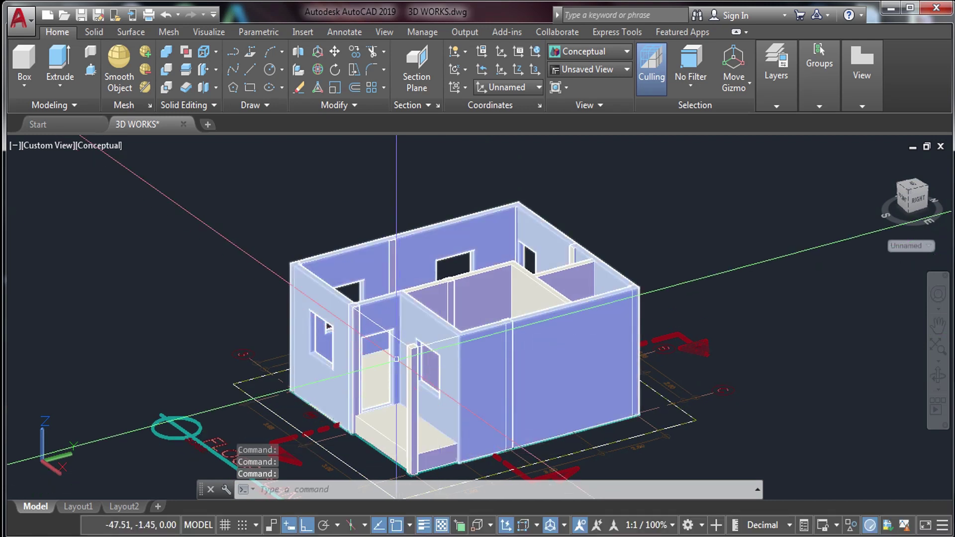
# Set the visual style to 2D Wireframe and the view to Top, with empty space beside the floor plan title
pyautogui.click(95, 145)
pyautogui.click(145, 186)
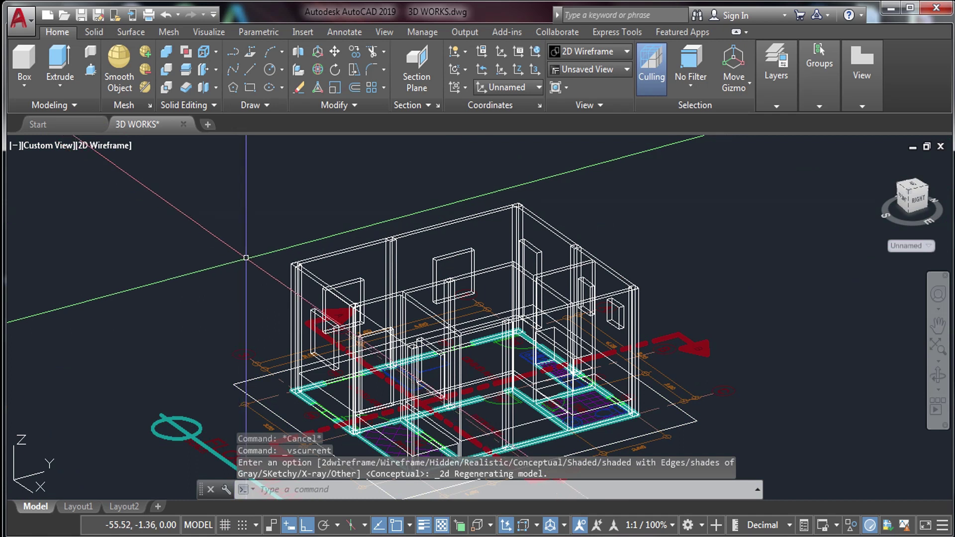
pyautogui.scroll(-3, 309, 286)
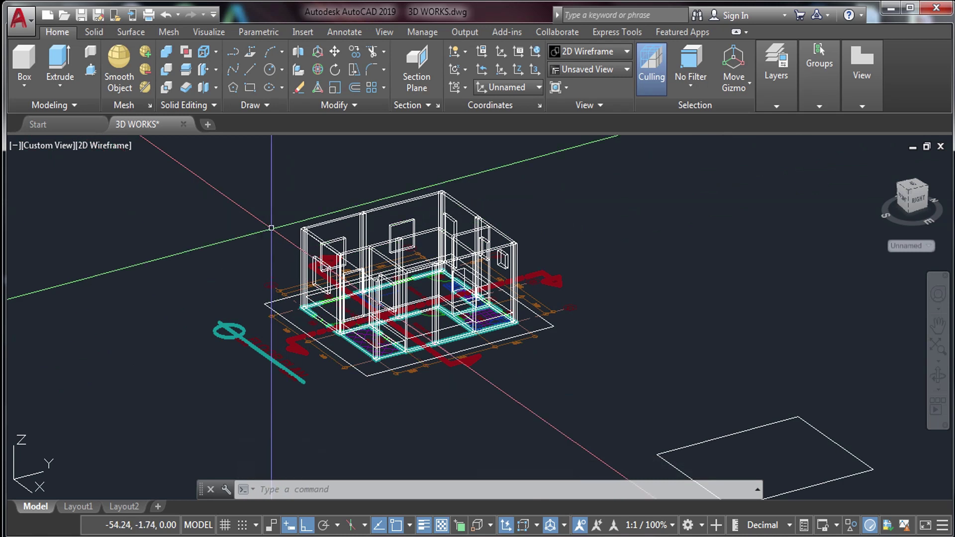
pyautogui.click(49, 146)
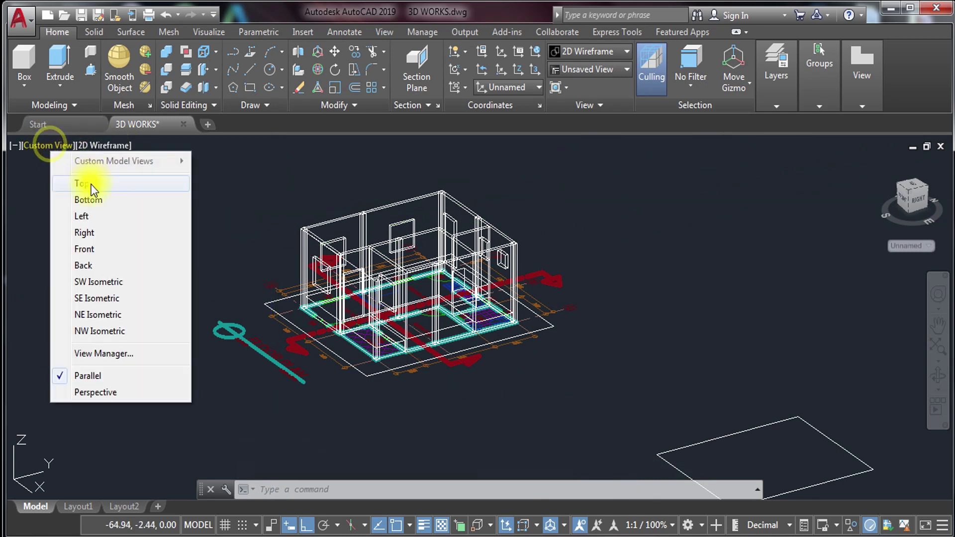
pyautogui.click(92, 184)
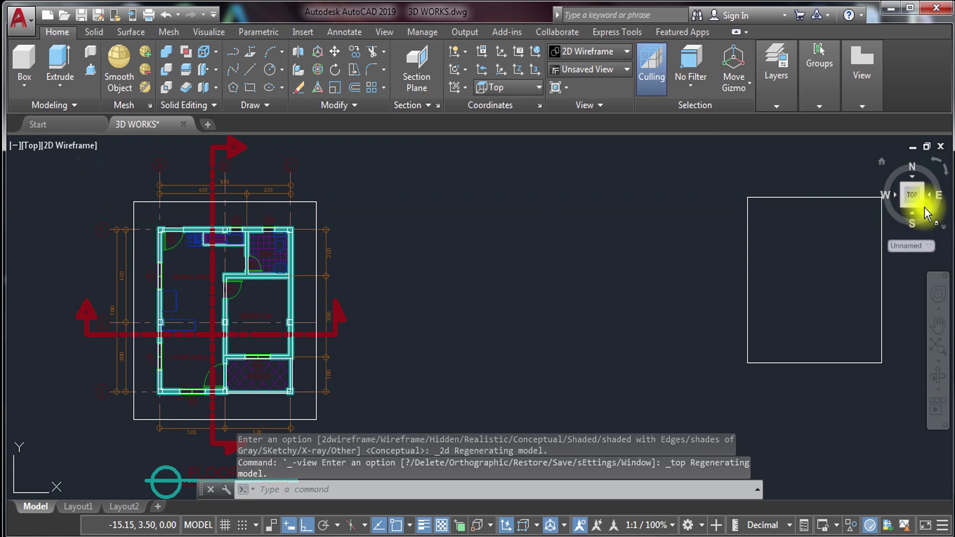
pyautogui.moveTo(313, 305); pyautogui.dragTo(324, 70, button='middle')
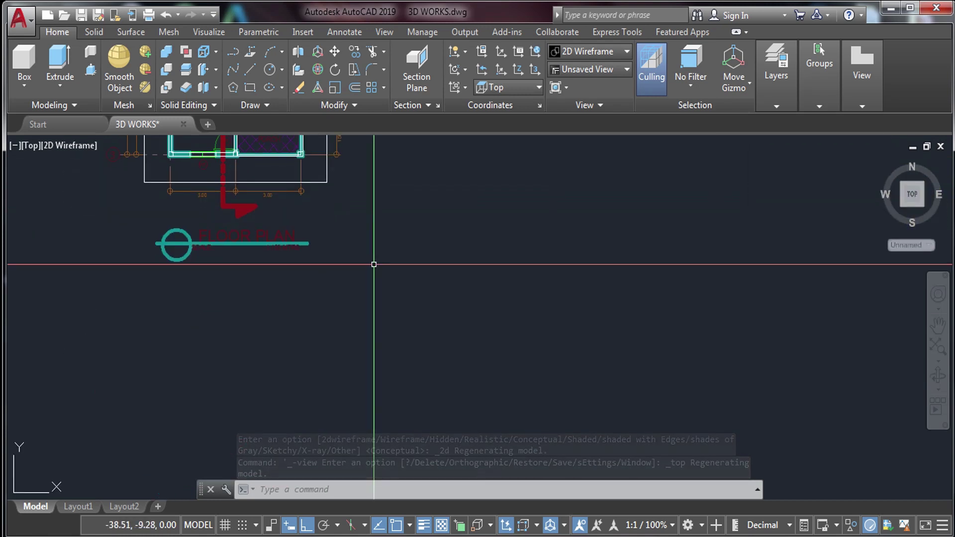
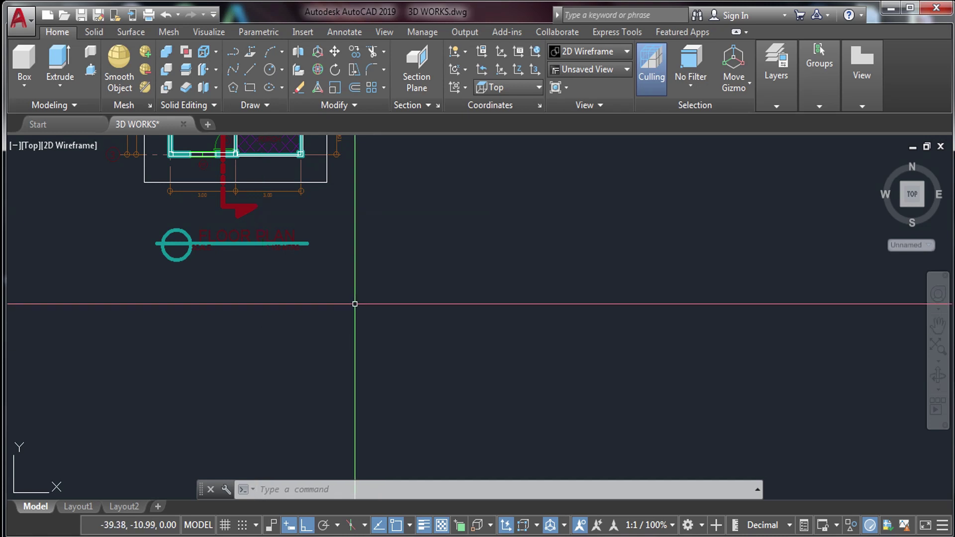
# Draw a 1.2 by 1.2 square in the empty area below and to the right of the floor plan
pyautogui.press('Return')
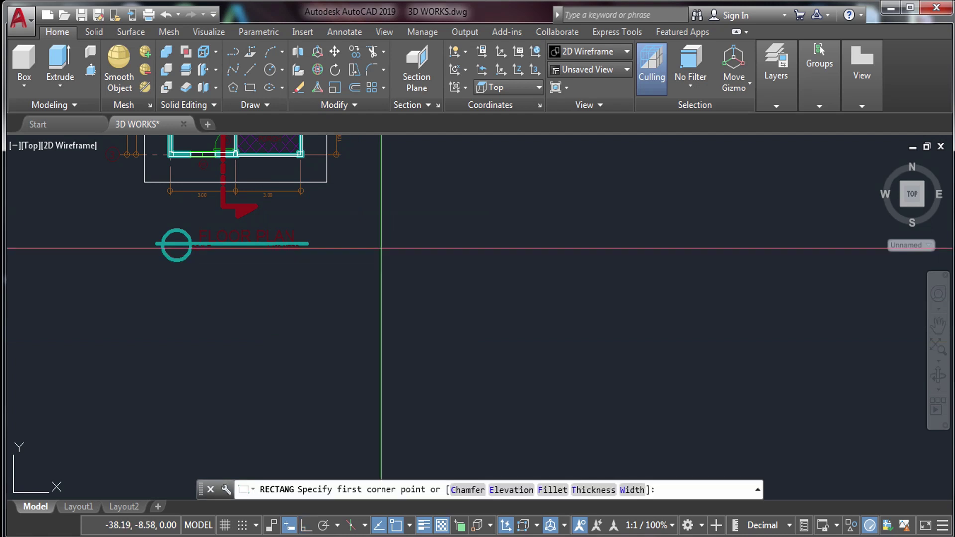
pyautogui.click(380, 248)
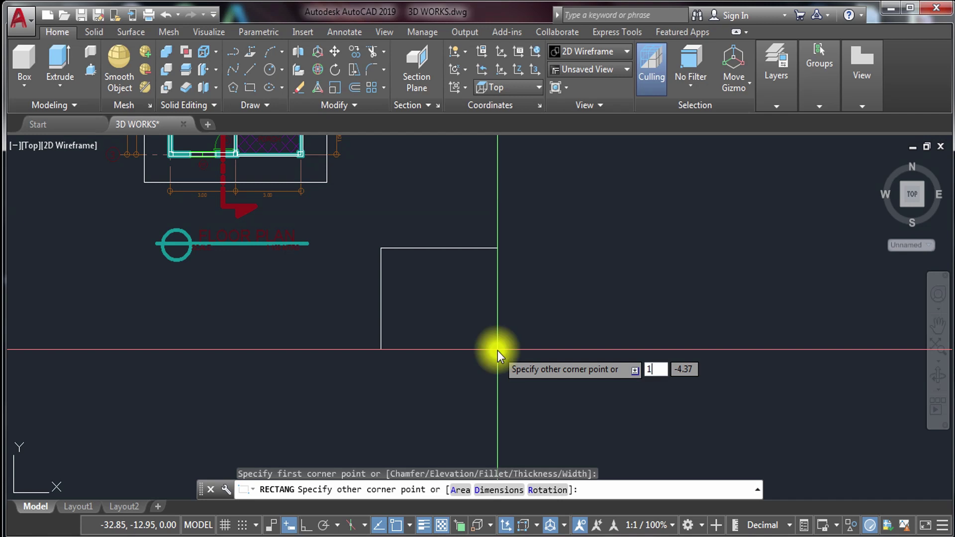
pyautogui.write('1.2')
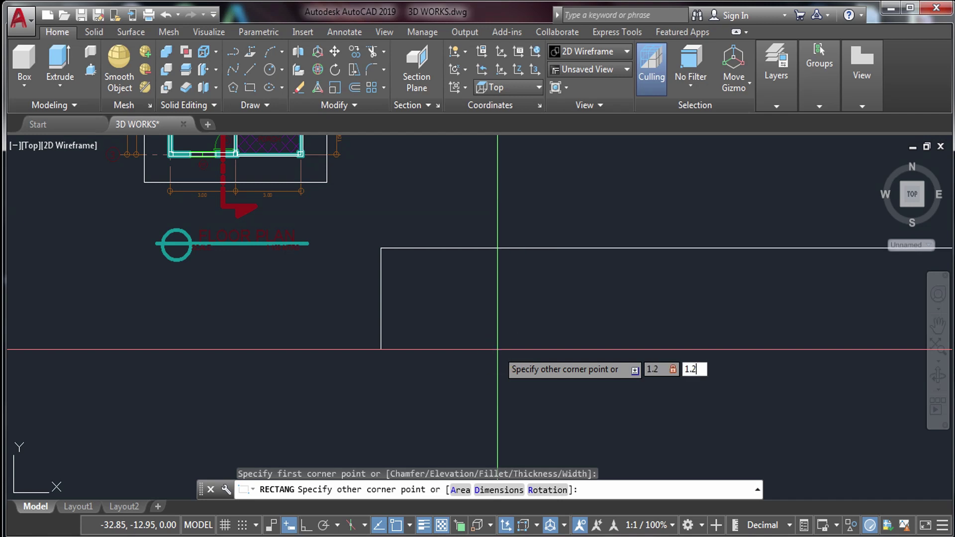
pyautogui.press('Return')
pyautogui.scroll(5, 397, 203)
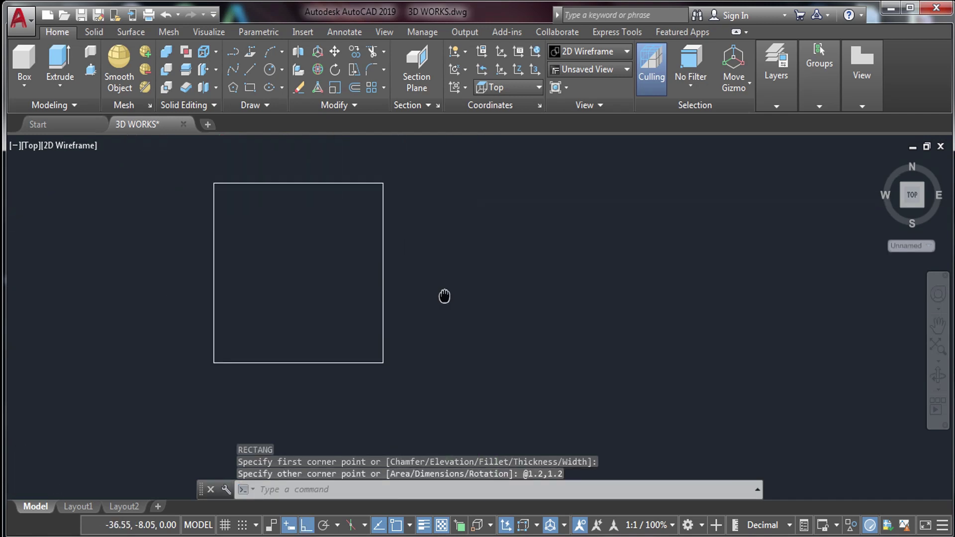
# Offset the 1.2 square inward by 0.05 to form the outer window frame
pyautogui.write('o')
pyautogui.press('Return')
pyautogui.write('.05')
pyautogui.press('Return')
pyautogui.click(385, 286)
pyautogui.click(323, 279)
pyautogui.press('Escape')
# Draw a rectangle over the left half of the inner square, from its lower-left corner to the midpoint of its top edge
pyautogui.write('rerec')
pyautogui.press('Return')
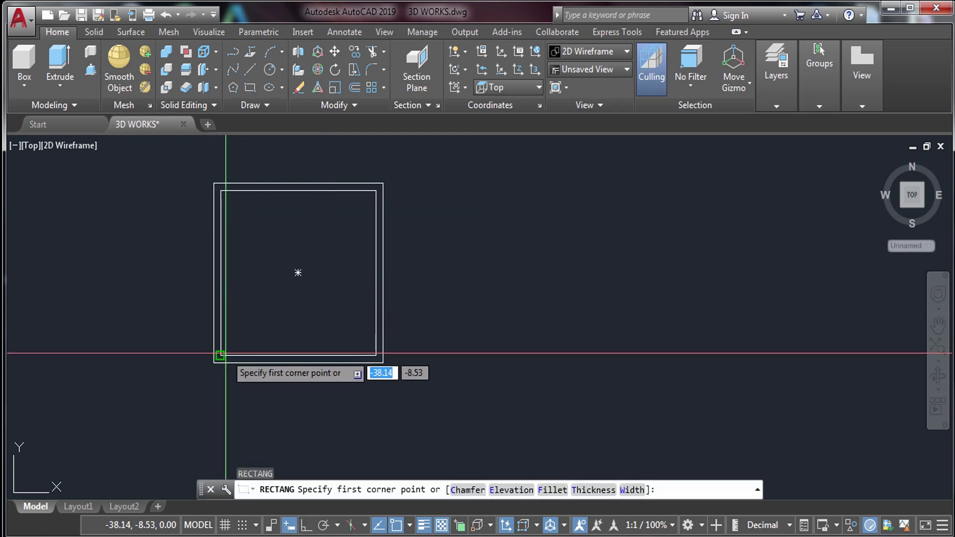
pyautogui.click(299, 355)
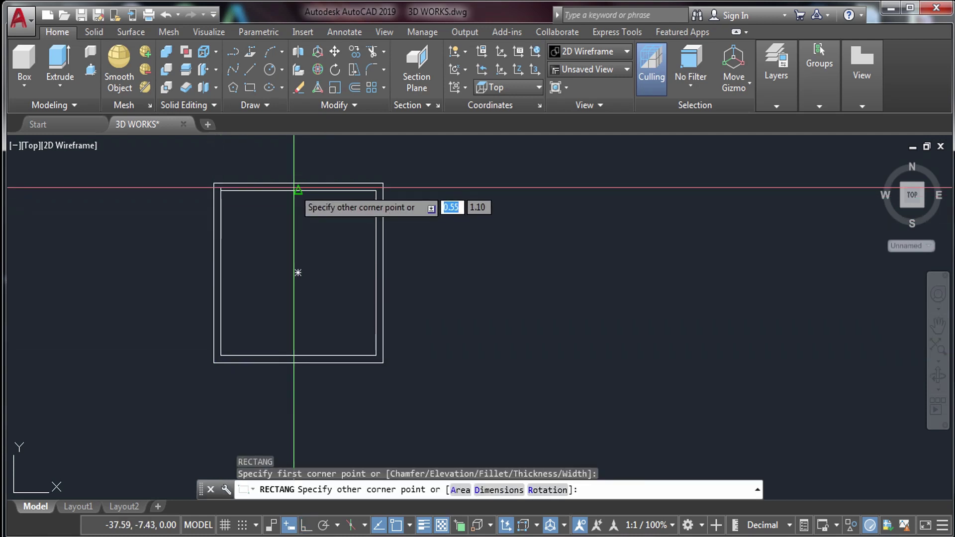
pyautogui.click(377, 191)
pyautogui.press('Escape')
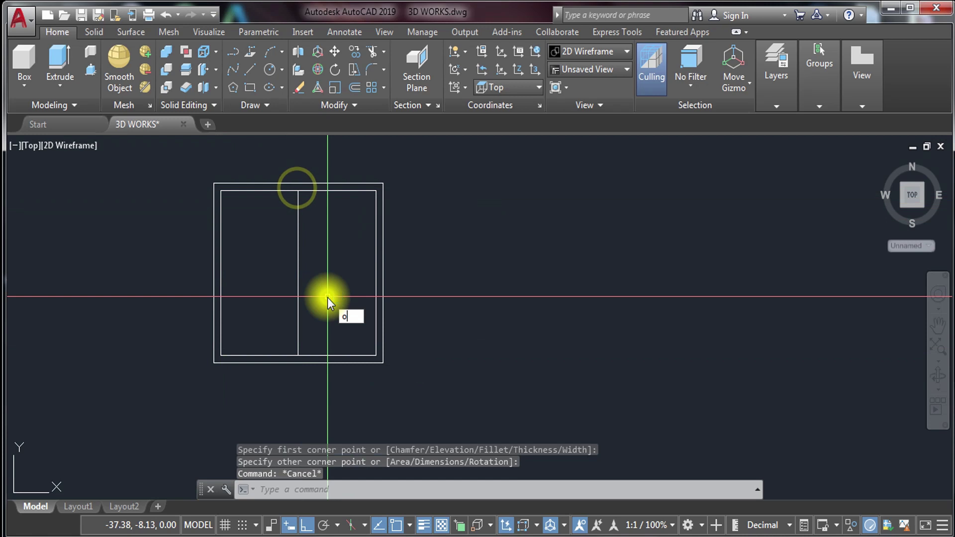
# Offset the left half rectangle inward by 0.05 to form the window panel's frame
pyautogui.press('Return')
pyautogui.press('Return')
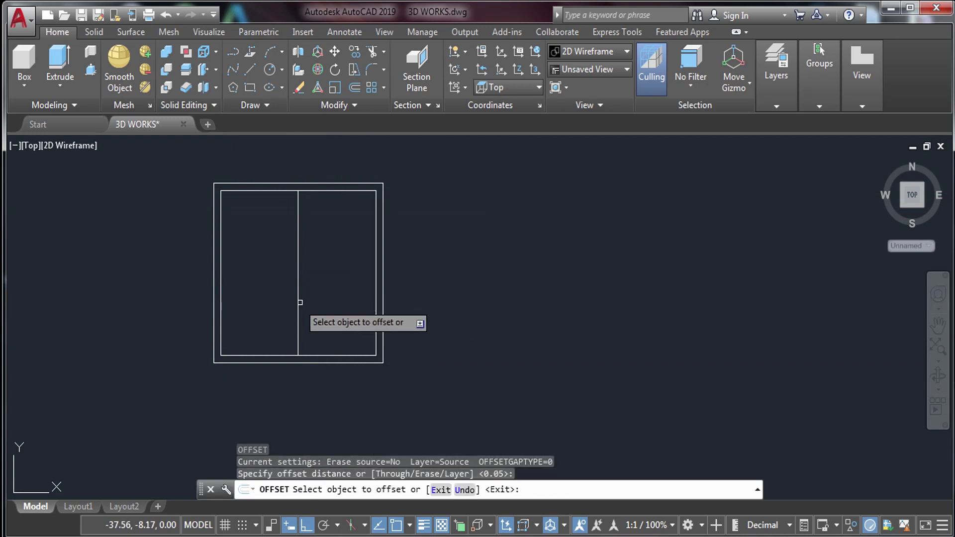
pyautogui.click(296, 301)
pyautogui.click(286, 289)
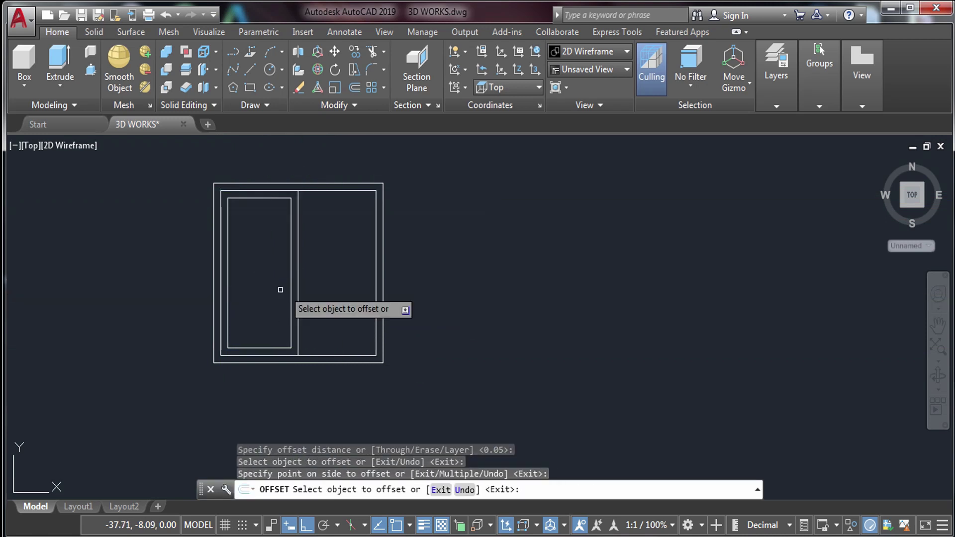
pyautogui.press('Escape')
# Copy the left panel's two rectangles into the right half of the window frame, from the upper-right corner to the inner frame's upper-right corner
pyautogui.click(331, 266)
pyautogui.click(275, 287)
pyautogui.write('co')
pyautogui.press('Return')
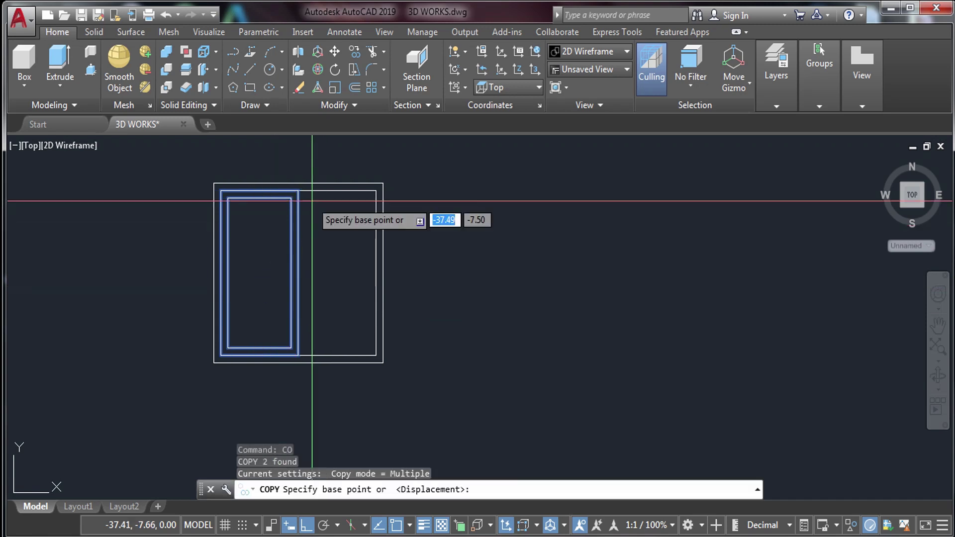
pyautogui.click(298, 190)
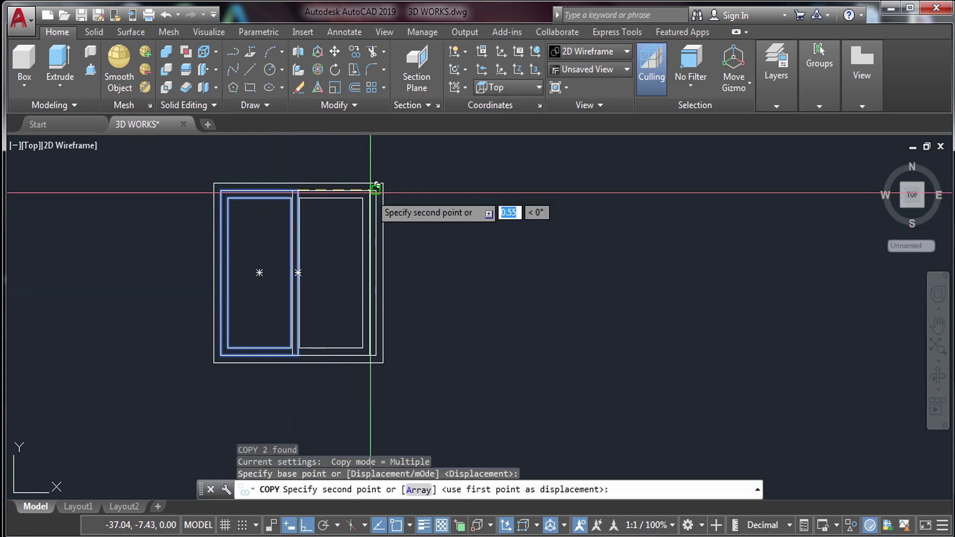
pyautogui.press('Escape')
pyautogui.scroll(-5, 377, 192)
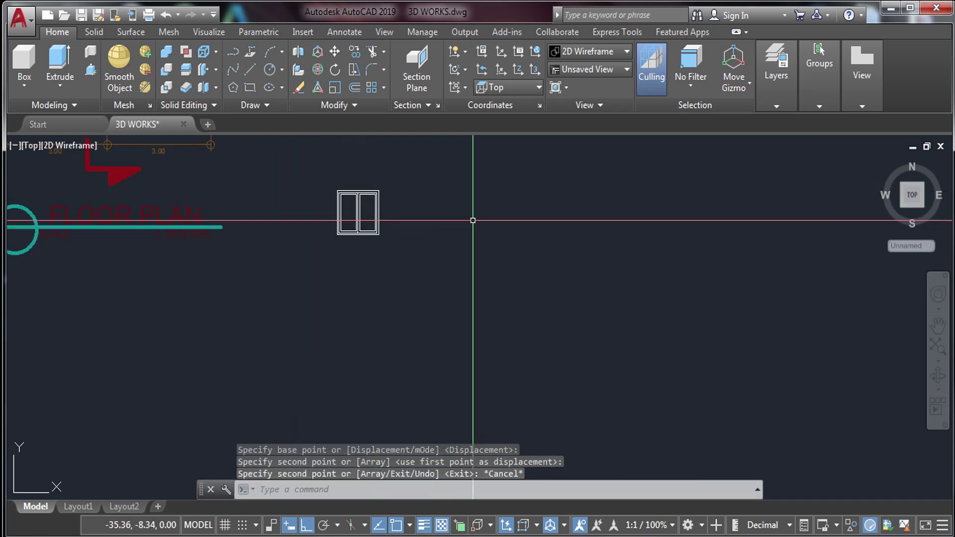
# Switch to the SE isometric view and copy the whole window outline about 1.50 along the X axis
pyautogui.click(925, 213)
pyautogui.scroll(10, 418, 338)
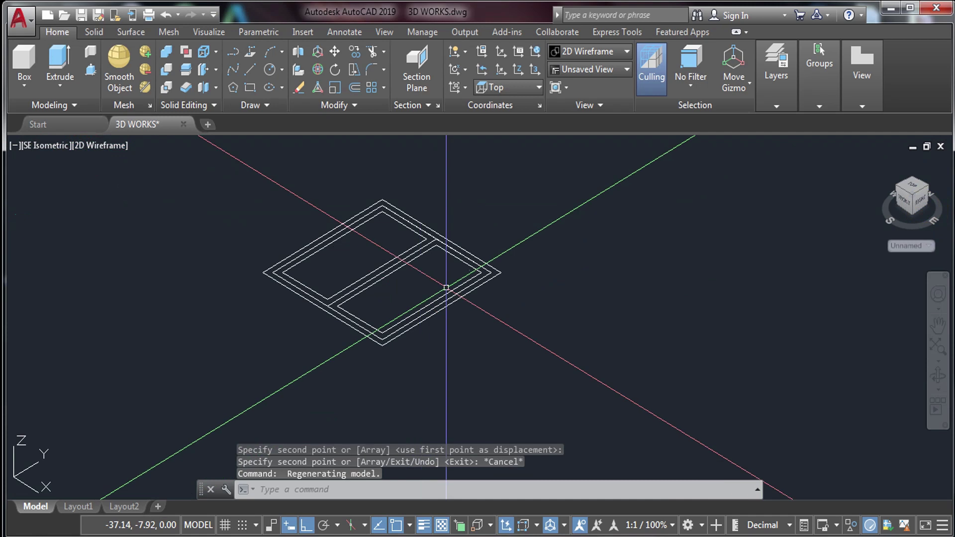
pyautogui.click(572, 202)
pyautogui.click(285, 347)
pyautogui.write('co')
pyautogui.press('Return')
pyautogui.click(398, 293)
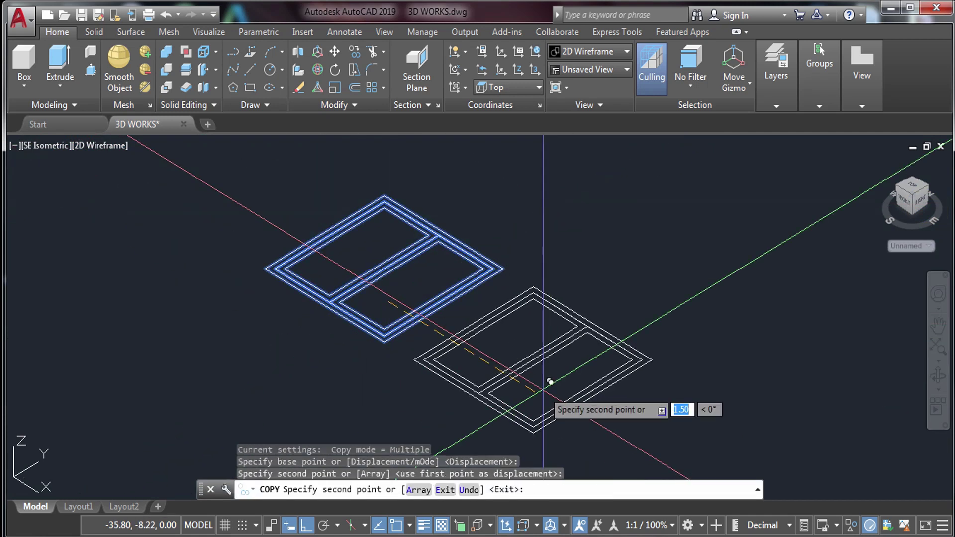
pyautogui.click(551, 381)
pyautogui.press('Escape')
# Presspull the border between the two outer squares of the original window outline to a height of 0.1
pyautogui.moveTo(356, 332); pyautogui.dragTo(346, 375, button='middle')
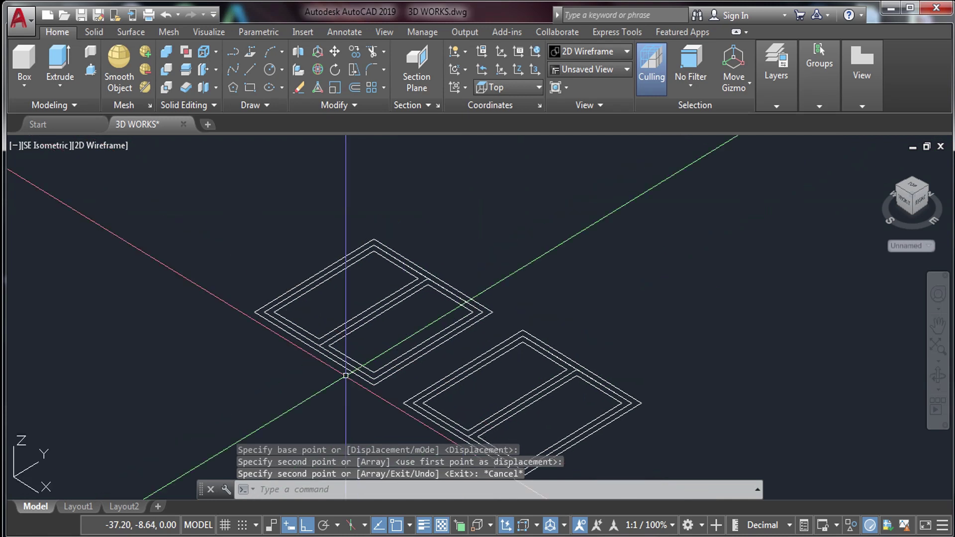
pyautogui.scroll(3, 343, 374)
pyautogui.scroll(-3, 317, 351)
pyautogui.write('pre')
pyautogui.press('Return')
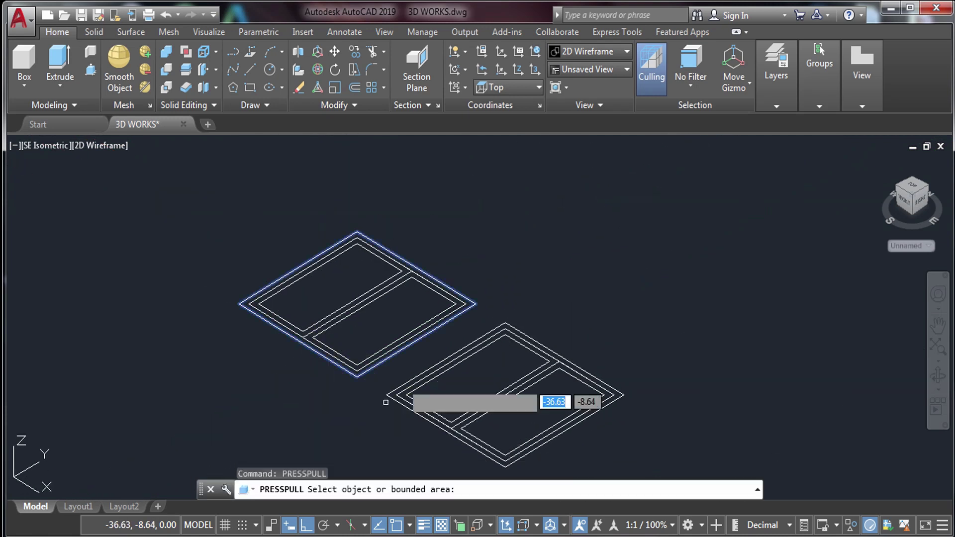
pyautogui.scroll(5, 460, 308)
pyautogui.click(461, 312)
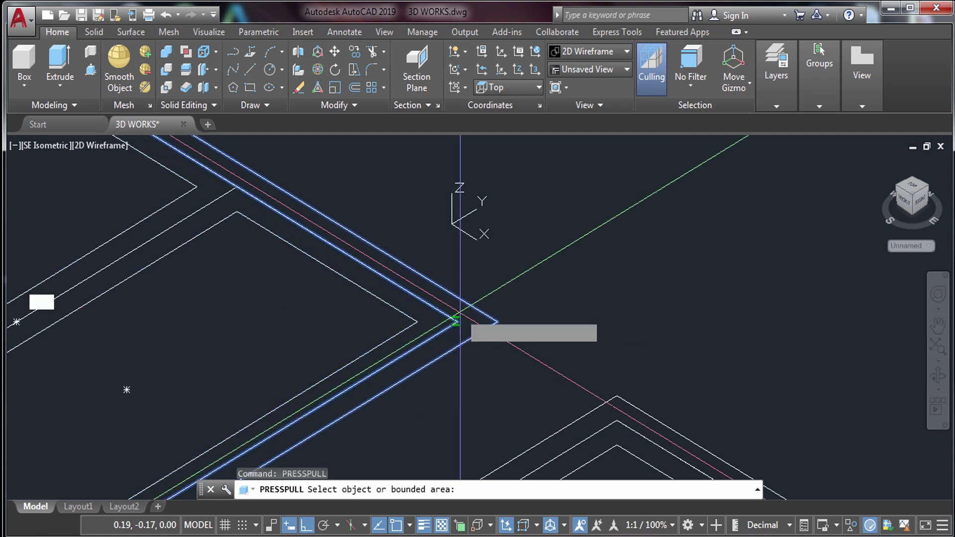
pyautogui.scroll(-5, 455, 324)
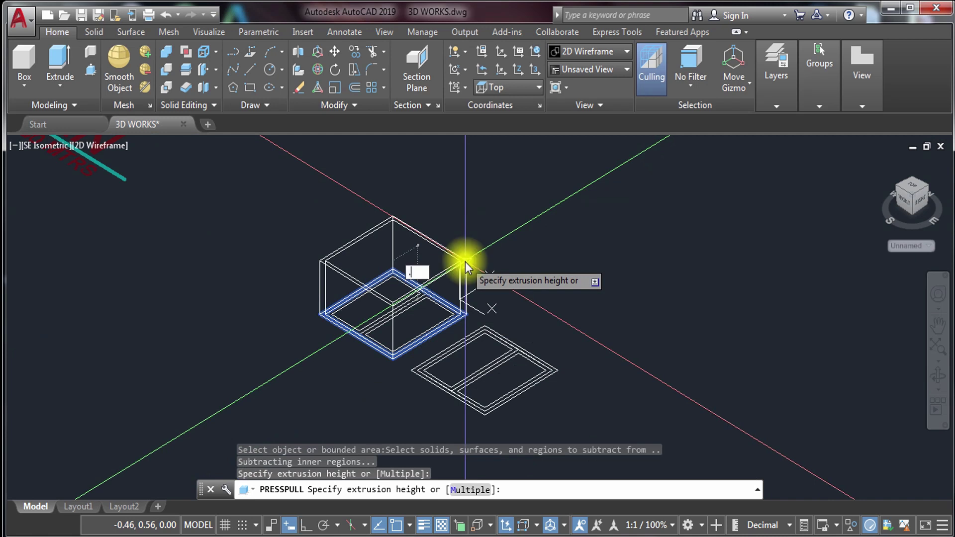
pyautogui.write('.1')
pyautogui.press('Return')
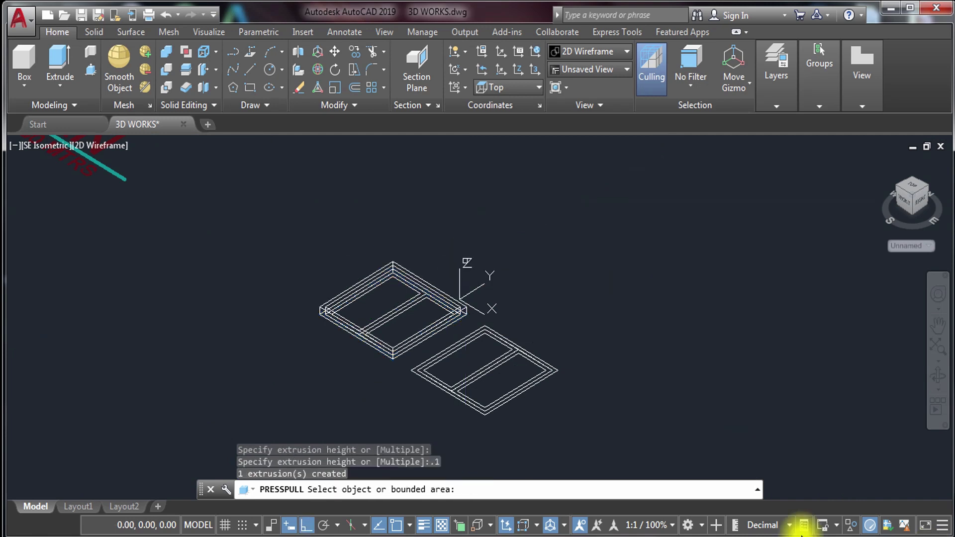
# Erase the four panel rectangles inside the extruded outer frame
pyautogui.scroll(6, 426, 343)
pyautogui.click(360, 273)
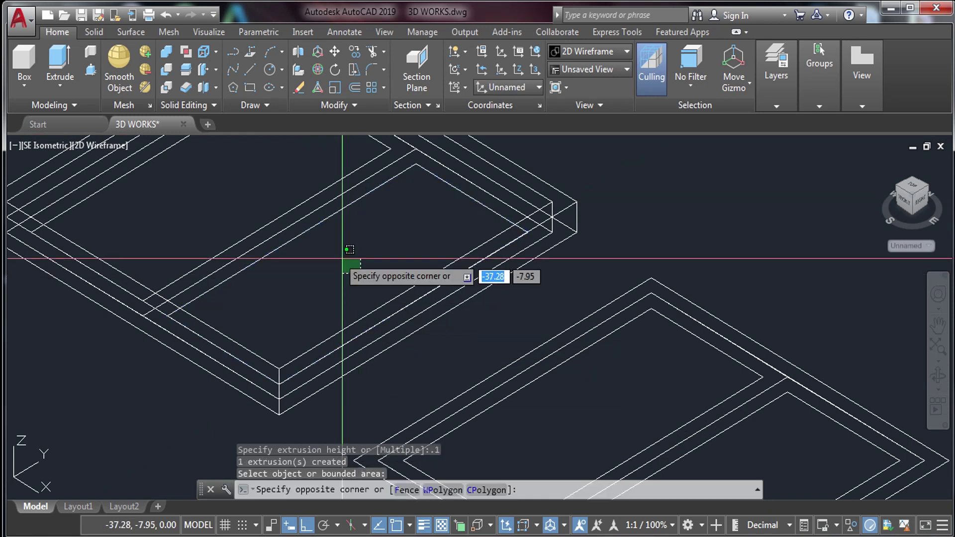
pyautogui.click(289, 213)
pyautogui.write('E')
pyautogui.press('Return')
# Presspull the left panel's border in the copied window outline to a height of 0.05
pyautogui.moveTo(540, 322); pyautogui.dragTo(452, 224, button='middle')
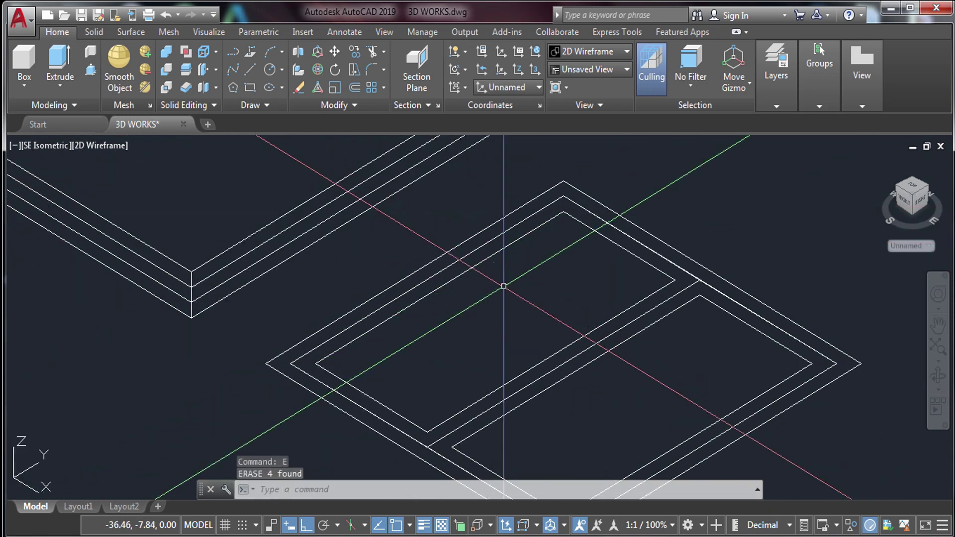
pyautogui.write('pre')
pyautogui.click(538, 334)
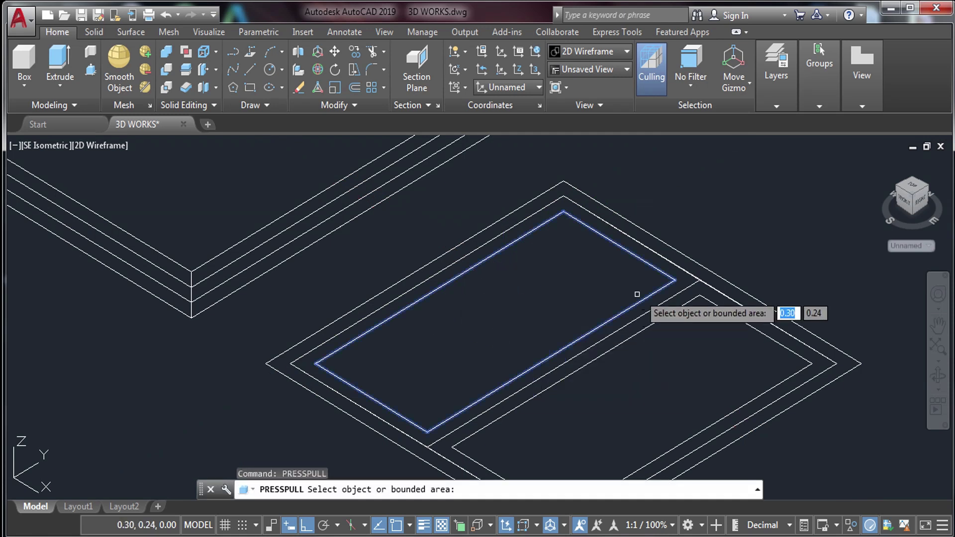
pyautogui.click(495, 322)
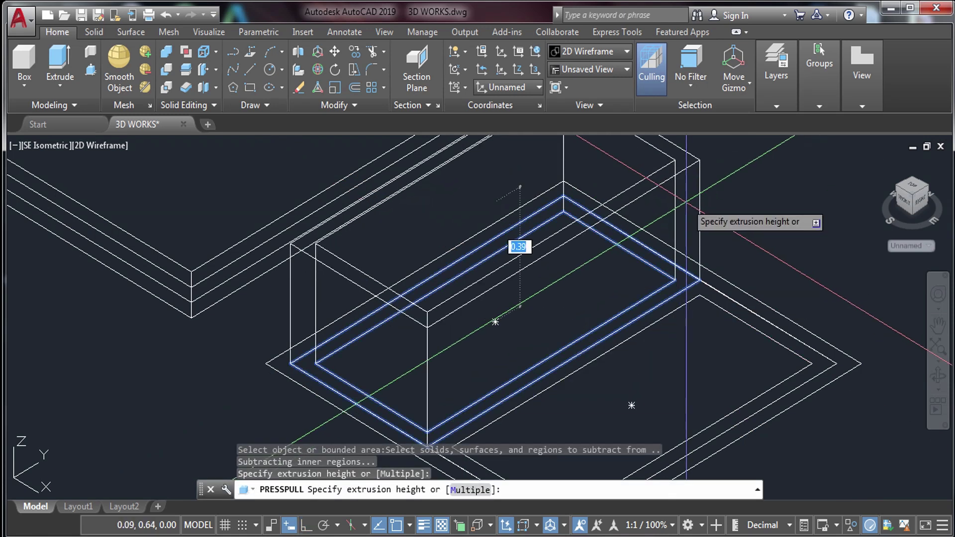
pyautogui.press('Return')
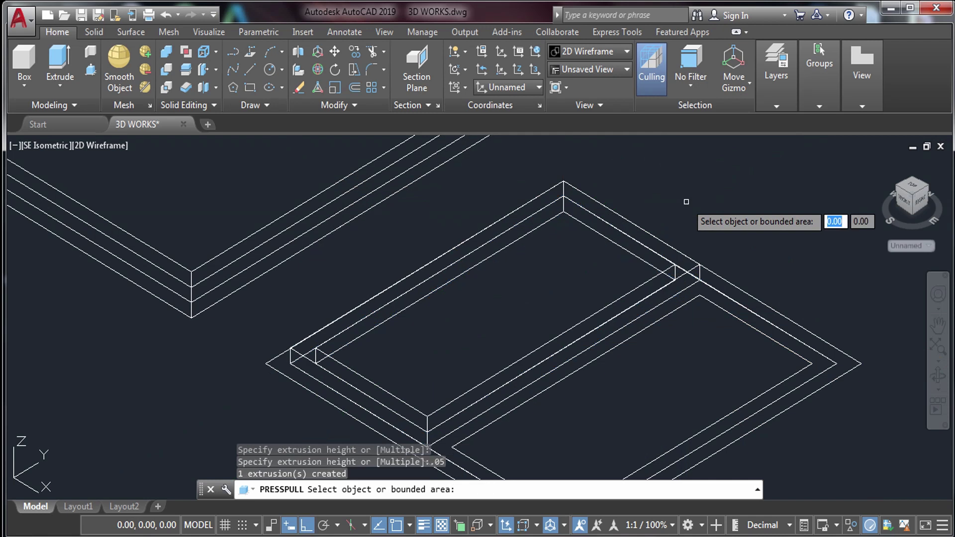
# Presspull the right panel's inner rectangle to a height of 0.01 as the glass pane
pyautogui.click(631, 404)
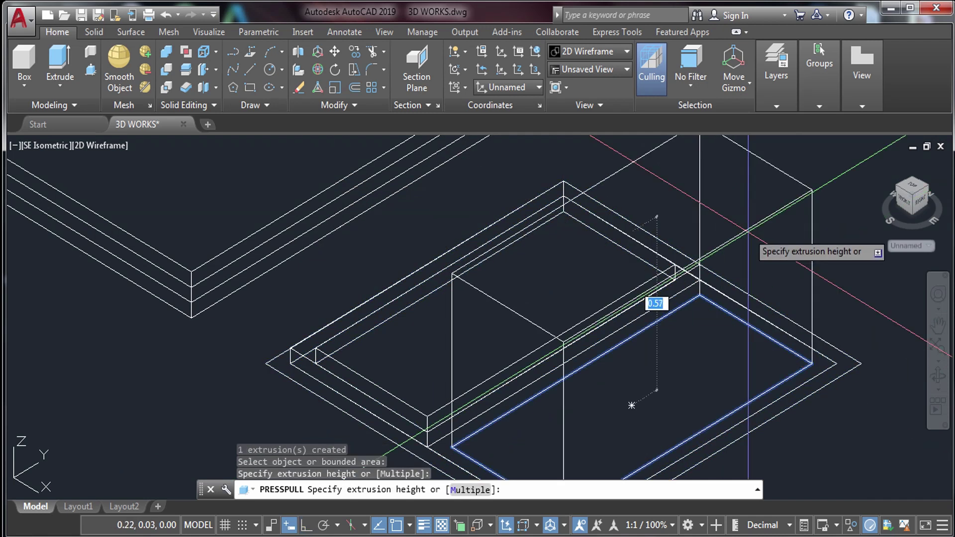
pyautogui.write('.05')
pyautogui.press('Return')
pyautogui.press('Escape')
# Erase the leftover outer square, inner square and right panel outline around the extruded panel frame and glass
pyautogui.moveTo(749, 231); pyautogui.dragTo(712, 183, button='middle')
pyautogui.click(715, 209)
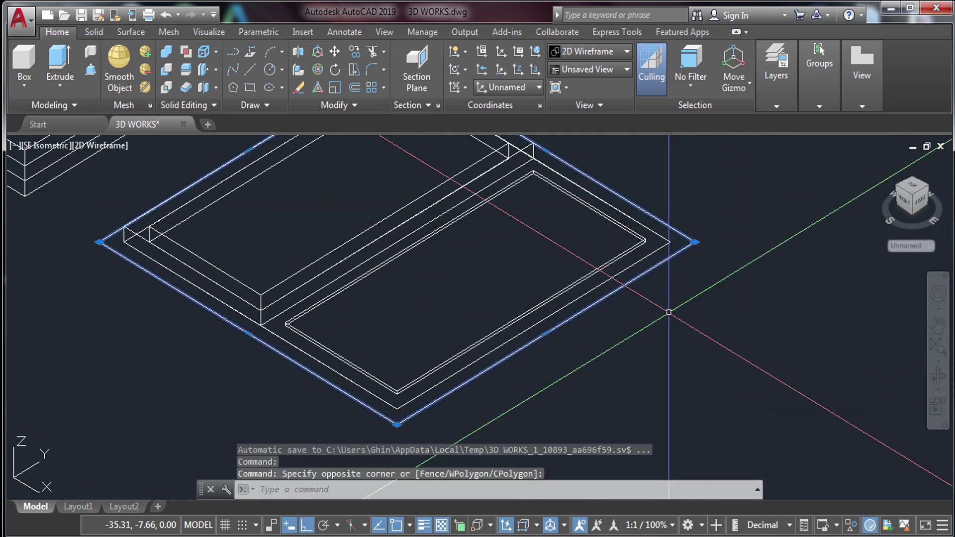
pyautogui.click(660, 280)
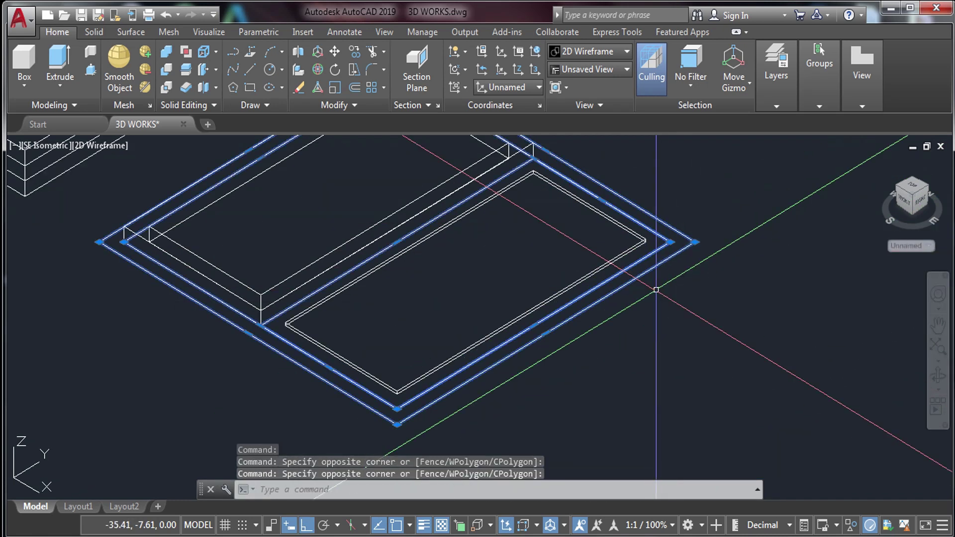
pyautogui.write('E')
pyautogui.press('Return')
# Move the glass pane from its near corner to mid-height of the panel frame's matching inner corner edge
pyautogui.click(334, 324)
pyautogui.click(295, 379)
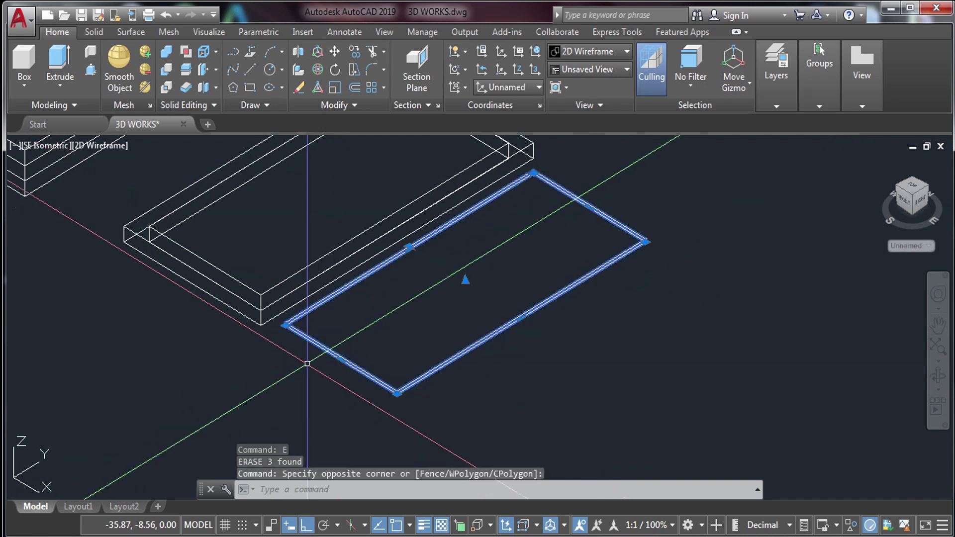
pyautogui.write('m')
pyautogui.press('Return')
pyautogui.scroll(5, 303, 369)
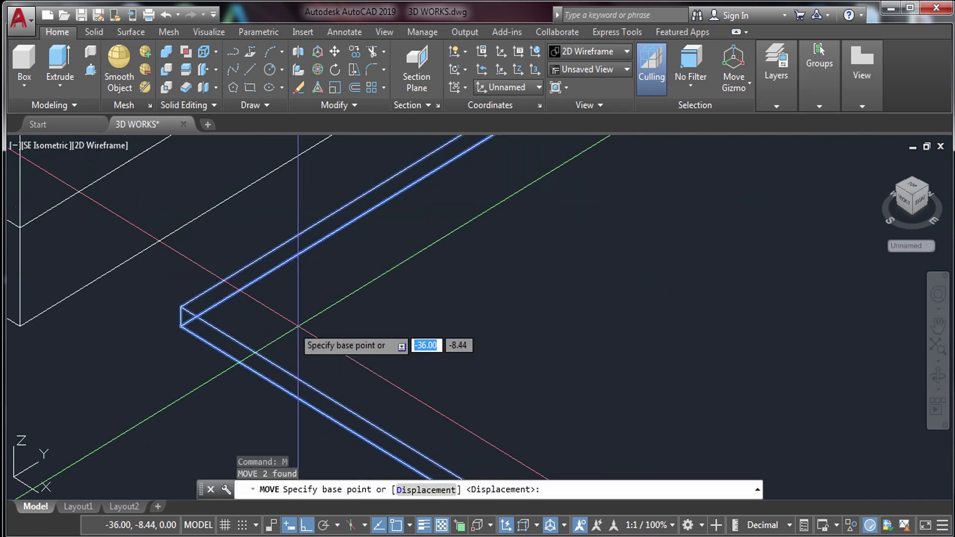
pyautogui.click(181, 326)
pyautogui.scroll(-3, 209, 329)
pyautogui.scroll(6, 268, 269)
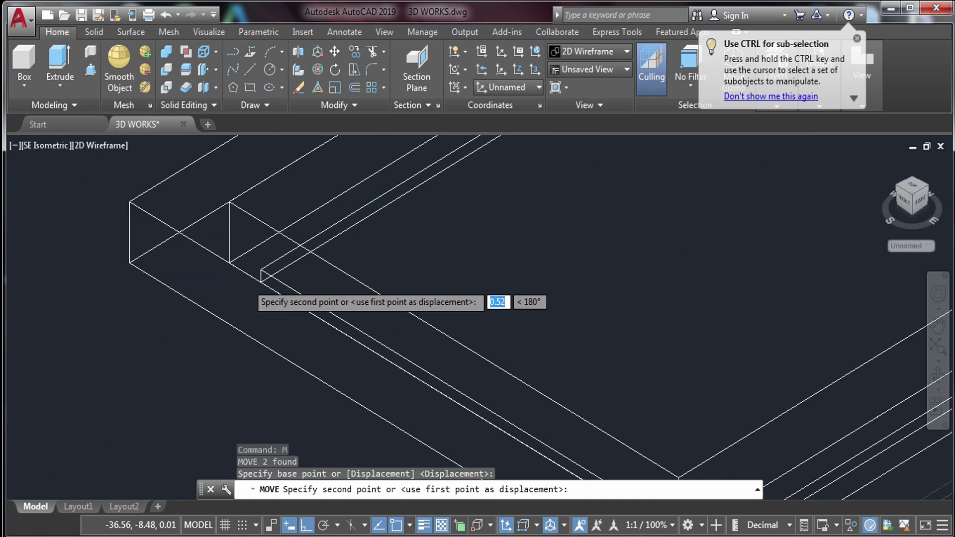
pyautogui.click(228, 199)
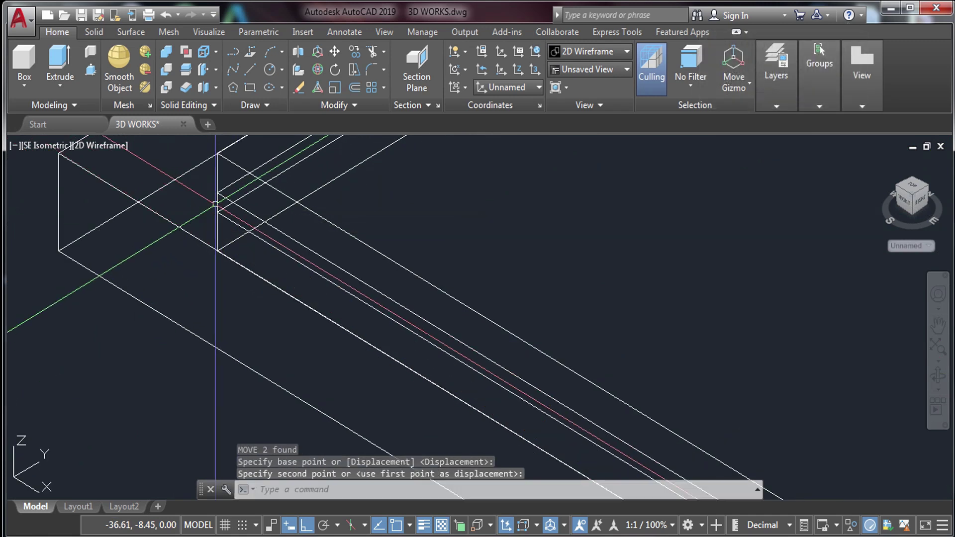
# Copy the glazed panel 0.55 along the X axis and one panel thickness down, from its upper corner to the adjacent lower corner
pyautogui.scroll(-4, 194, 203)
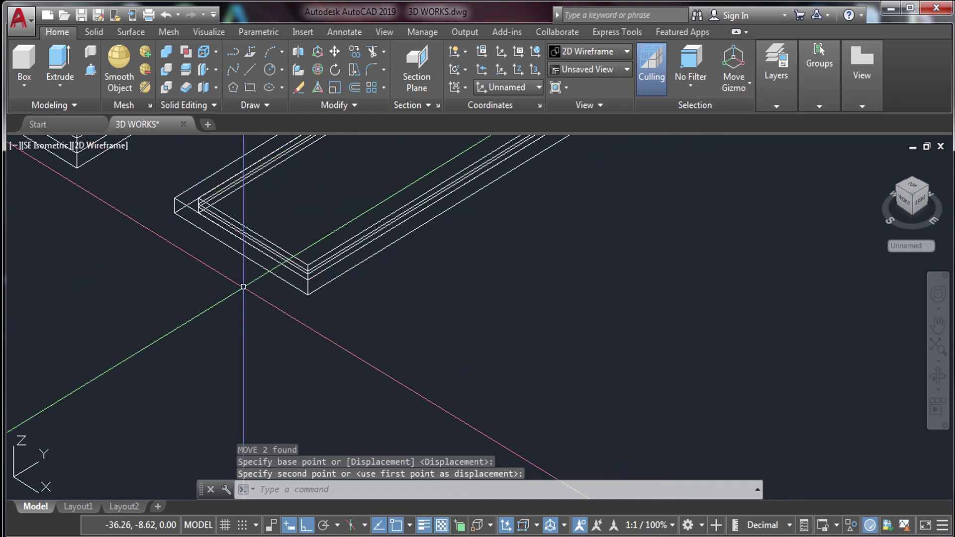
pyautogui.scroll(2, 234, 276)
pyautogui.moveTo(234, 276); pyautogui.dragTo(305, 336, button='middle')
pyautogui.scroll(-6, 298, 328)
pyautogui.scroll(3, 331, 357)
pyautogui.click(330, 357)
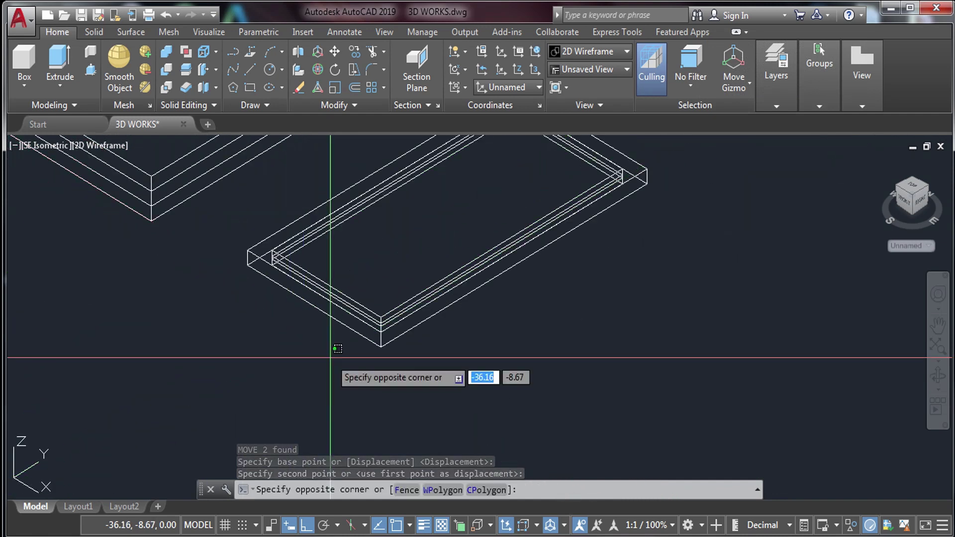
pyautogui.click(232, 236)
pyautogui.write('c')
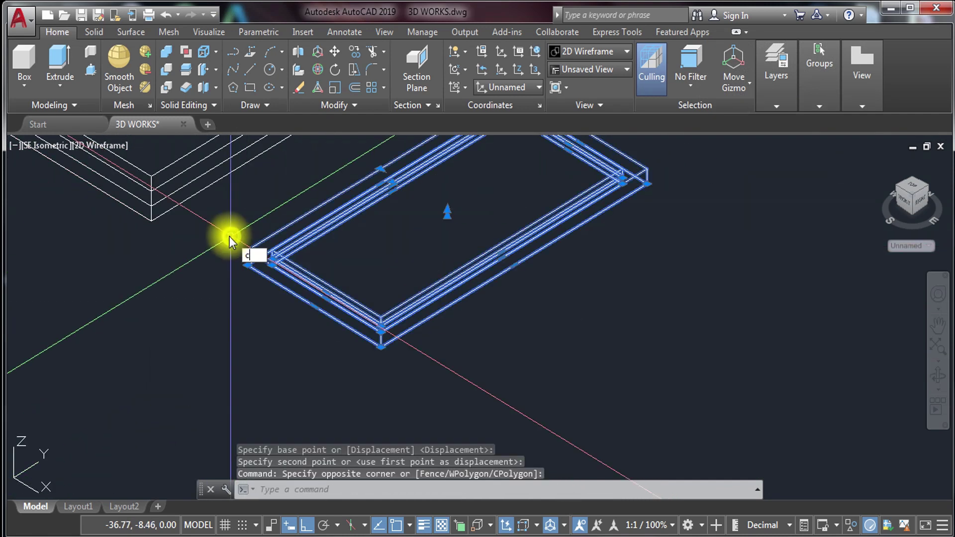
pyautogui.write('o')
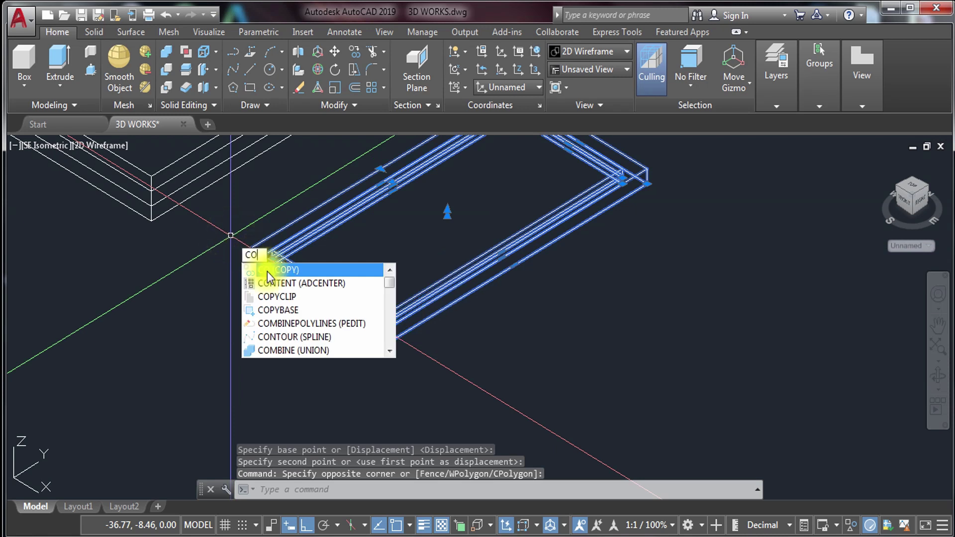
pyautogui.press('Return')
pyautogui.click(247, 250)
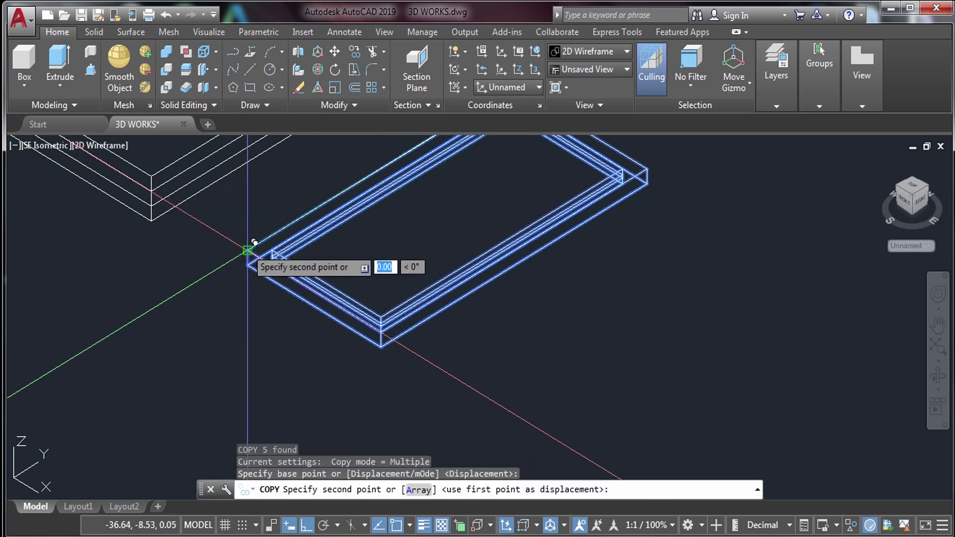
pyautogui.scroll(4, 383, 334)
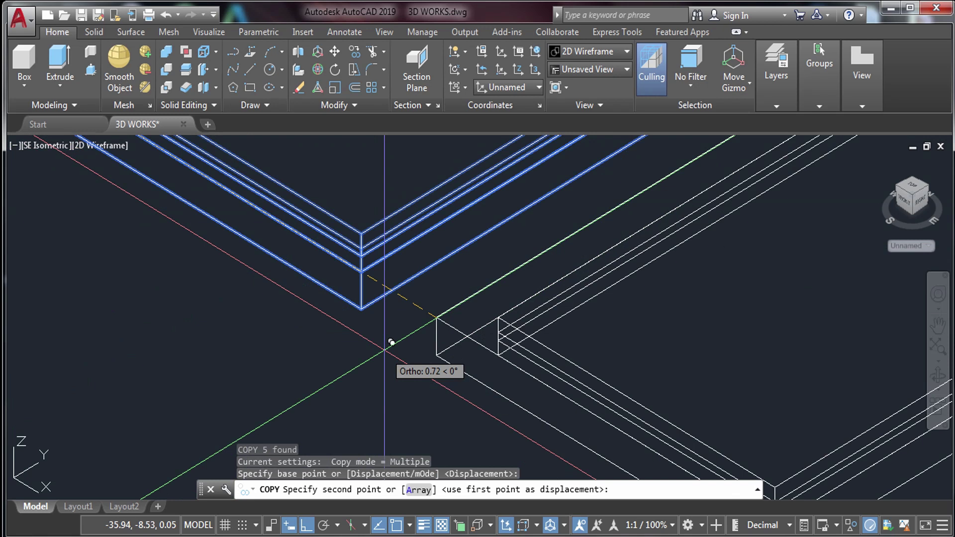
pyautogui.scroll(-5, 358, 311)
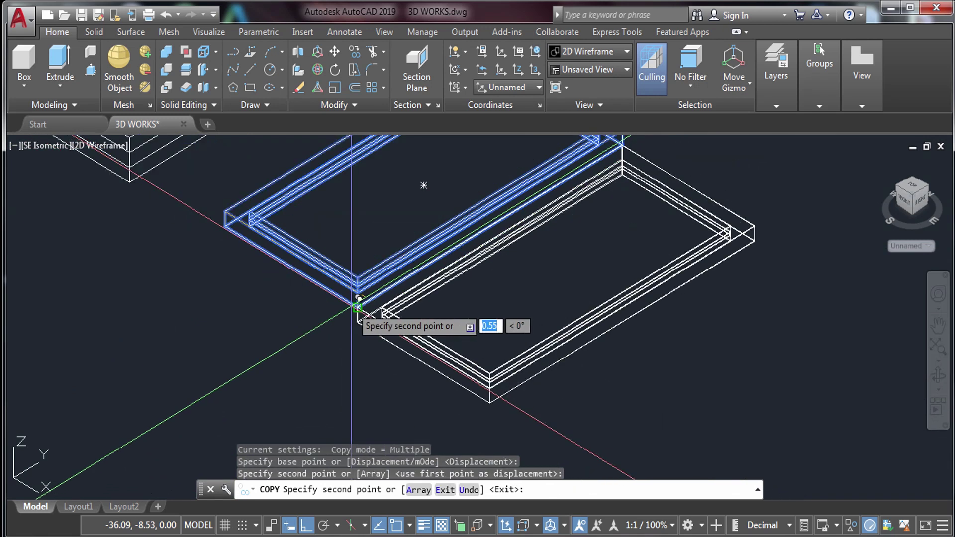
pyautogui.press('Escape')
# Move both glazed panels into the outer frame, from the upper panel's lower outer corner to the midpoint of the frame's inner corner edge
pyautogui.scroll(-2, 446, 335)
pyautogui.click(533, 252)
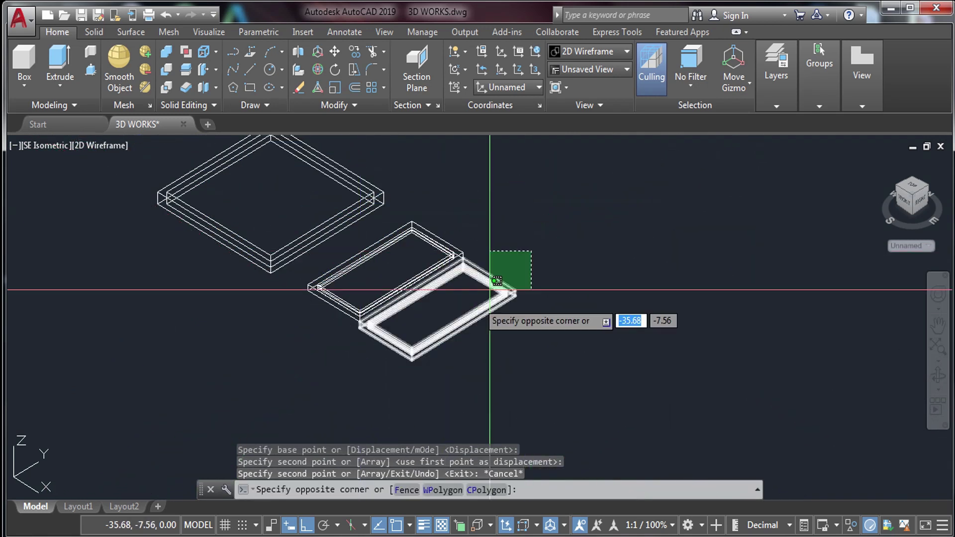
pyautogui.click(386, 374)
pyautogui.write('m')
pyautogui.press('Return')
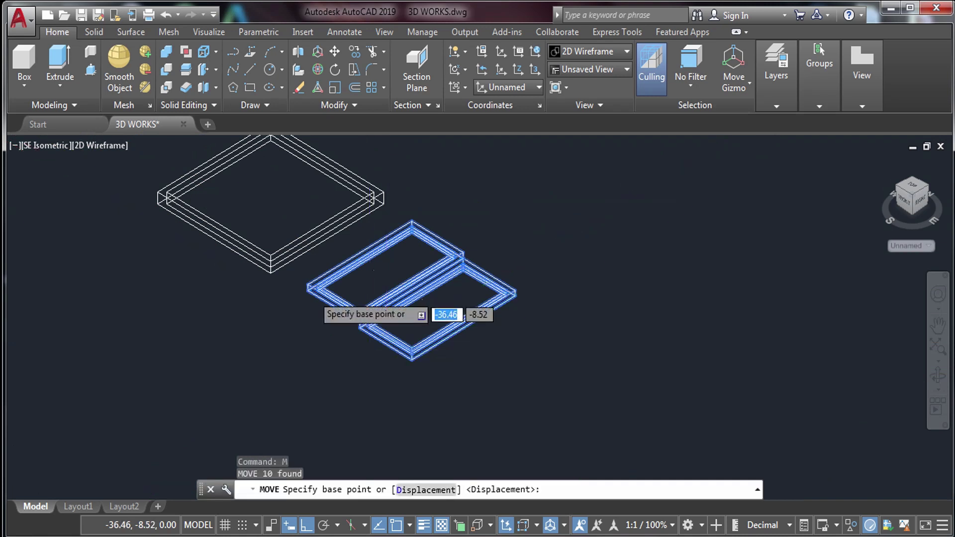
pyautogui.scroll(6, 286, 277)
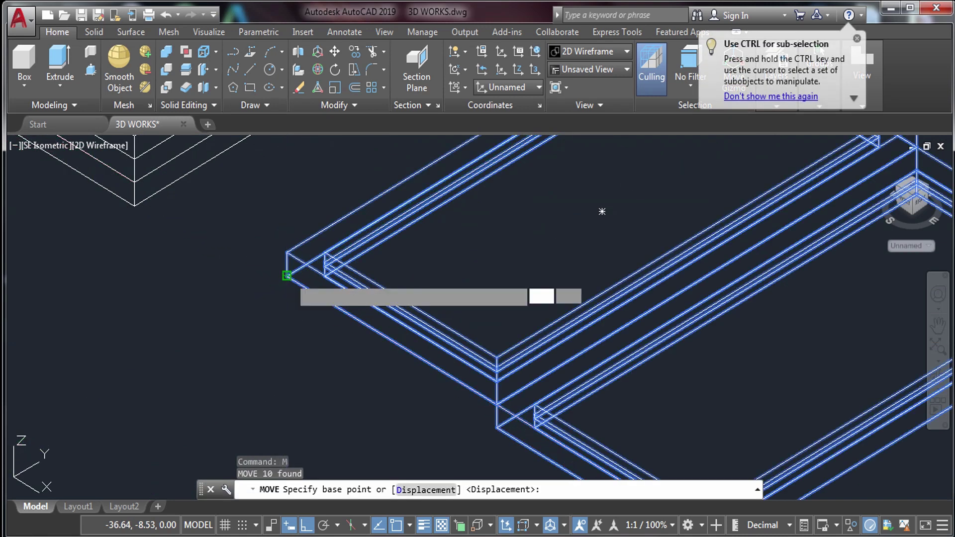
pyautogui.click(287, 275)
pyautogui.scroll(-5, 298, 299)
pyautogui.scroll(7, 298, 284)
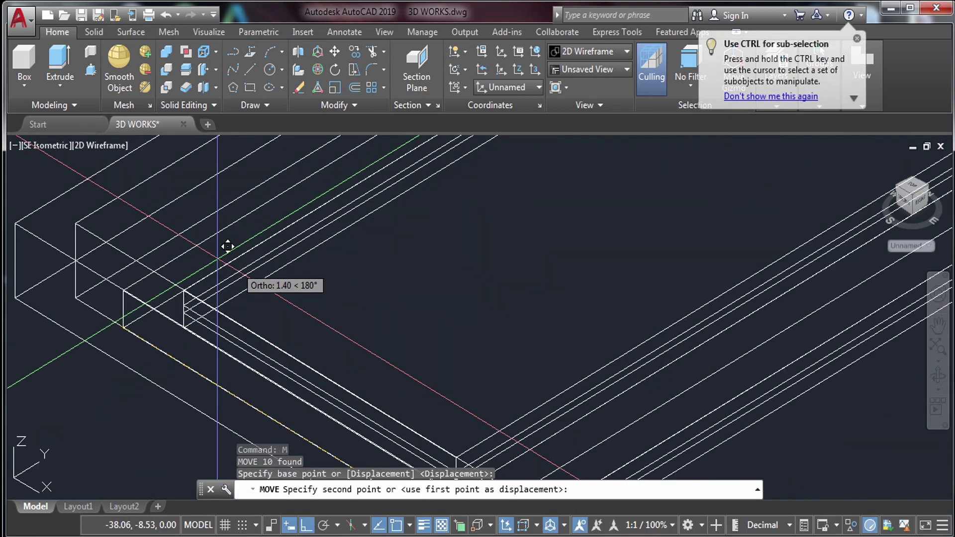
pyautogui.click(79, 261)
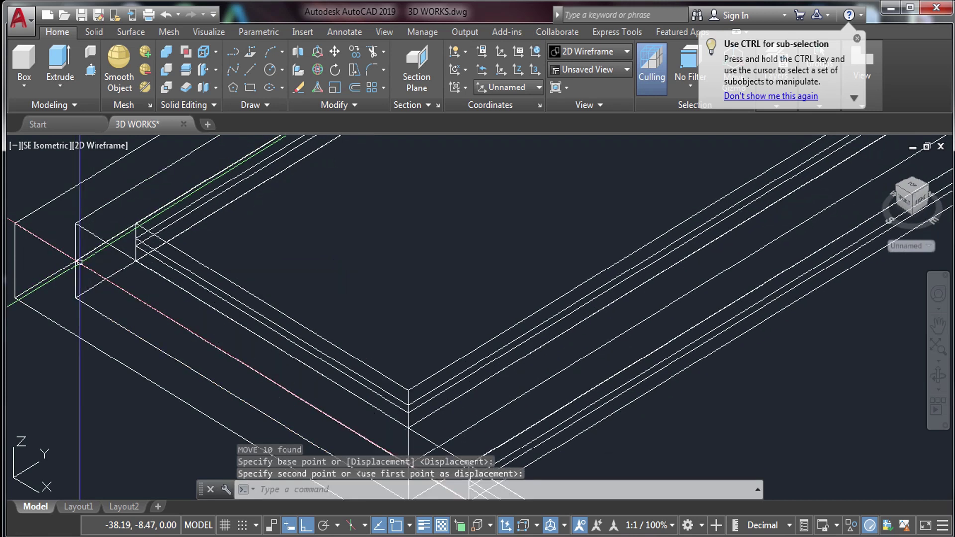
pyautogui.press('Escape')
pyautogui.scroll(-5, 258, 261)
pyautogui.press('Escape')
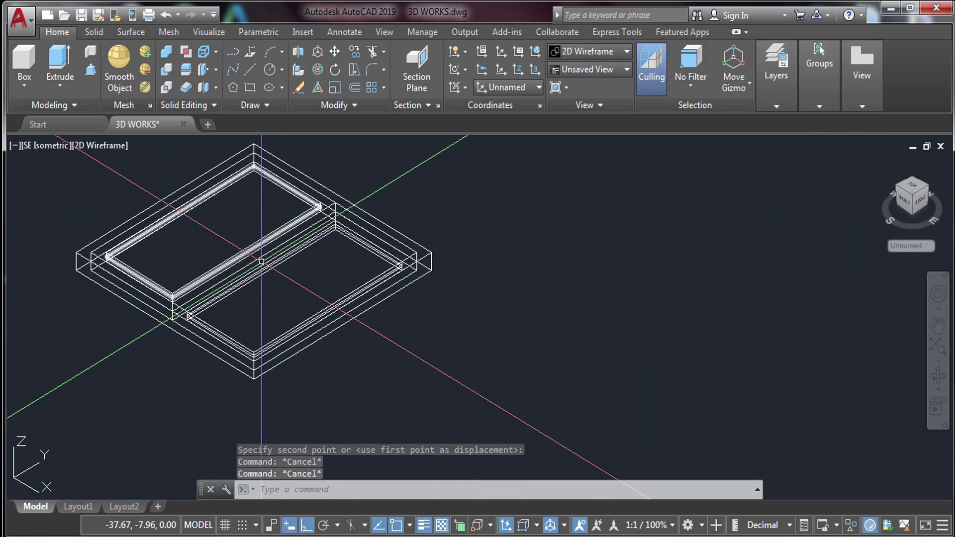
# Check the assembled window in the Conceptual visual style and return to 2D Wireframe
pyautogui.click(105, 146)
pyautogui.click(151, 200)
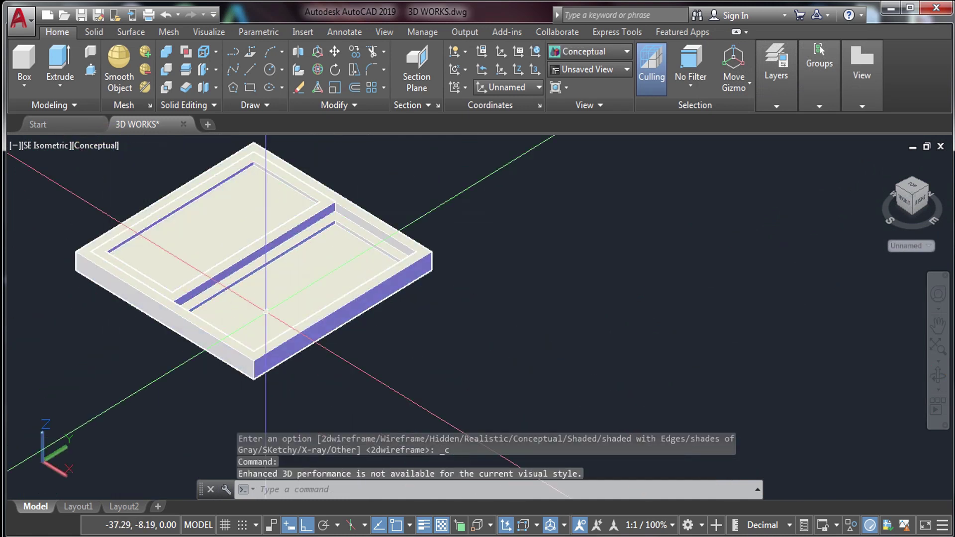
pyautogui.click(100, 144)
pyautogui.click(119, 184)
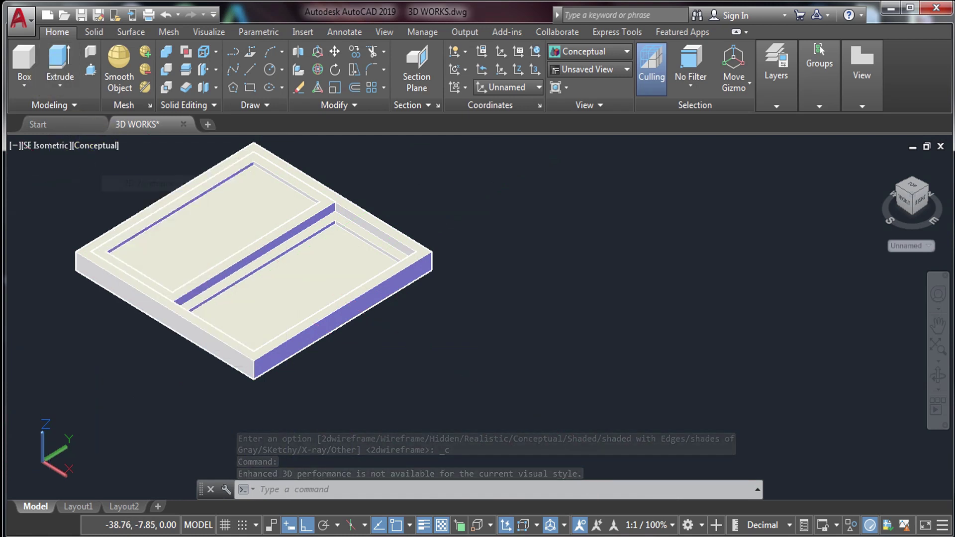
# Rotate the whole window 90° in 3D about its outer frame's lower front edge along X so it stands upright
pyautogui.click(472, 203)
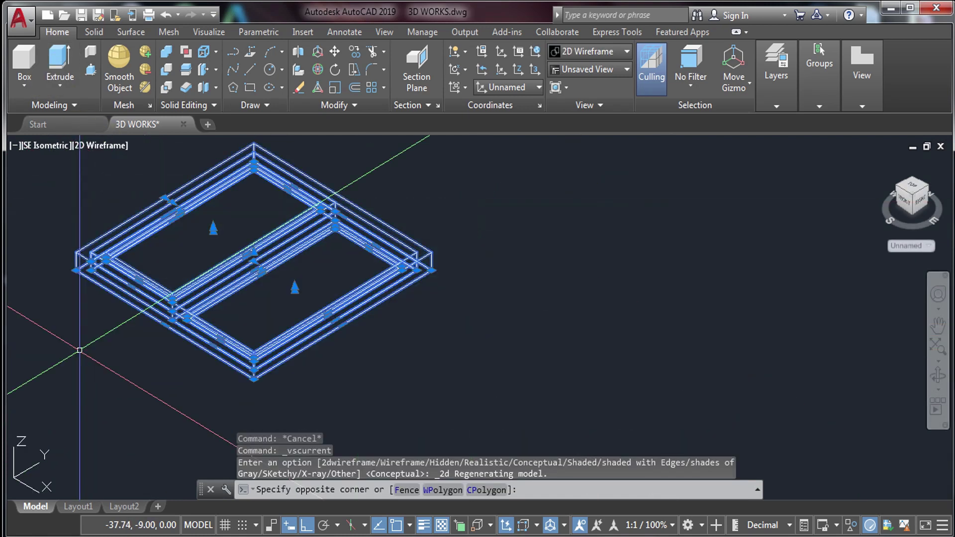
pyautogui.click(80, 351)
pyautogui.write('ro')
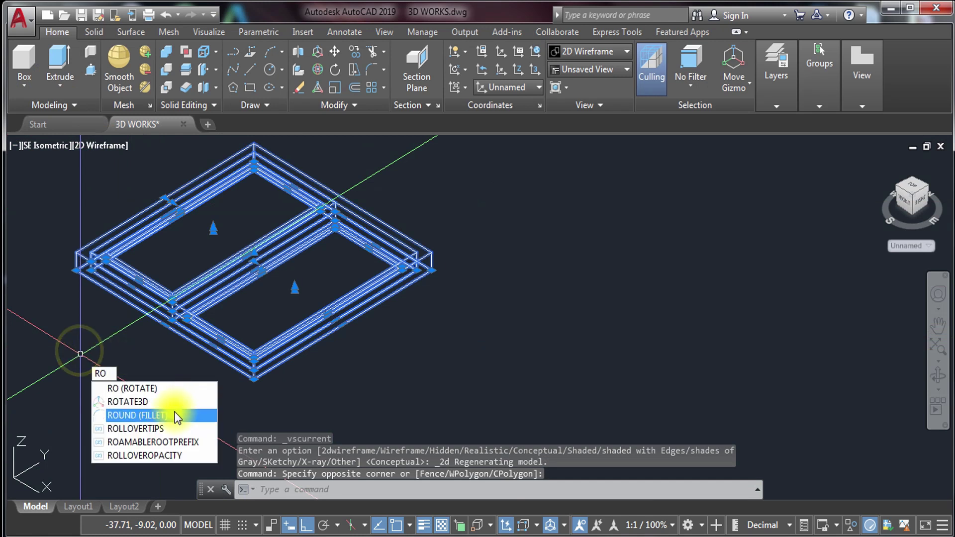
pyautogui.click(128, 401)
pyautogui.click(90, 268)
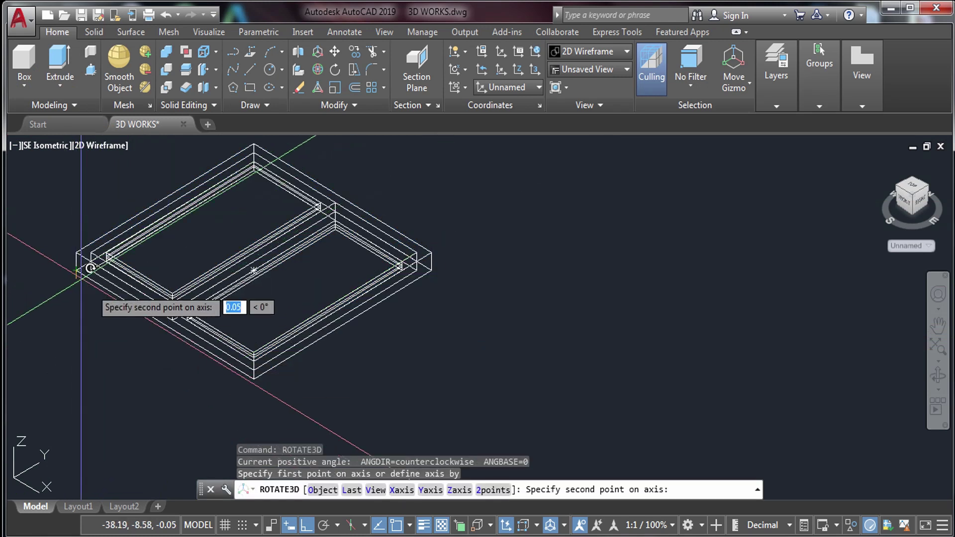
pyautogui.click(255, 379)
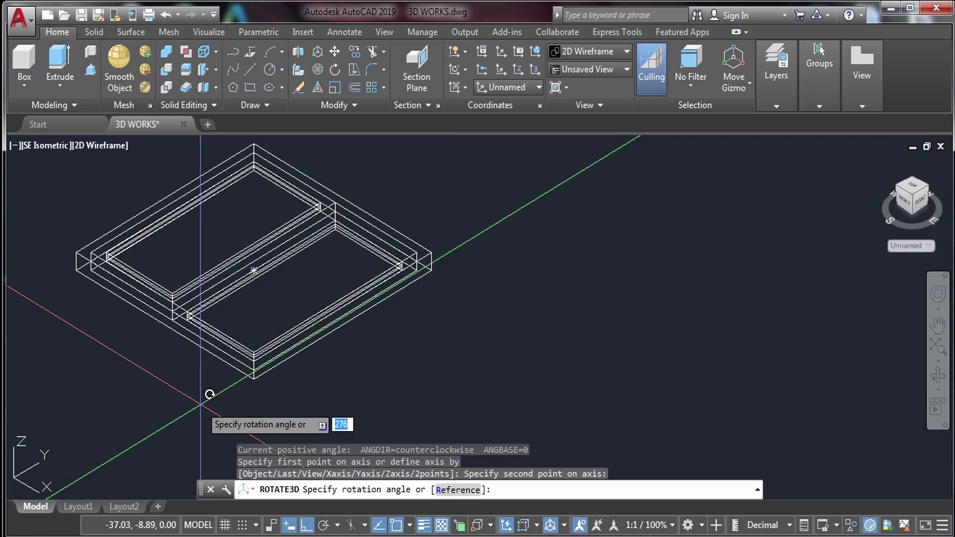
pyautogui.press('BackSpace')
pyautogui.press('BackSpace')
pyautogui.write('90')
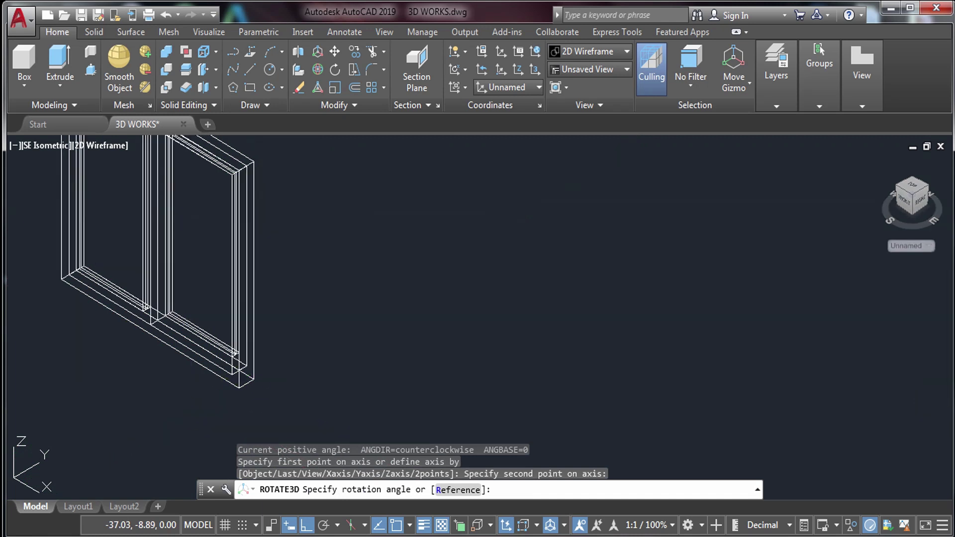
pyautogui.press('Return')
# Copy the upright window from the midpoint of its lower corner edge to the matching midpoint of the living area's wall opening
pyautogui.scroll(-3, 155, 324)
pyautogui.click(187, 316)
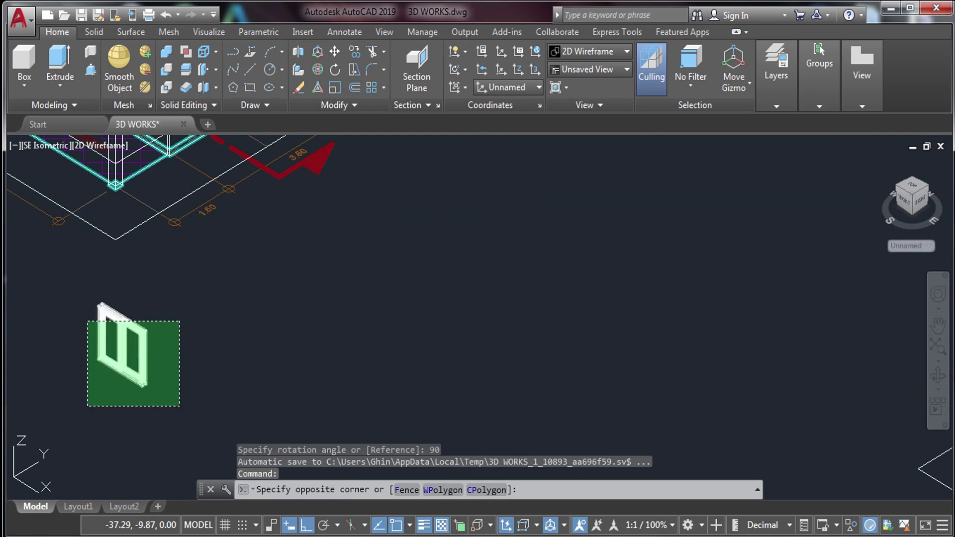
pyautogui.click(63, 412)
pyautogui.write('co')
pyautogui.press('Return')
pyautogui.scroll(5, 142, 395)
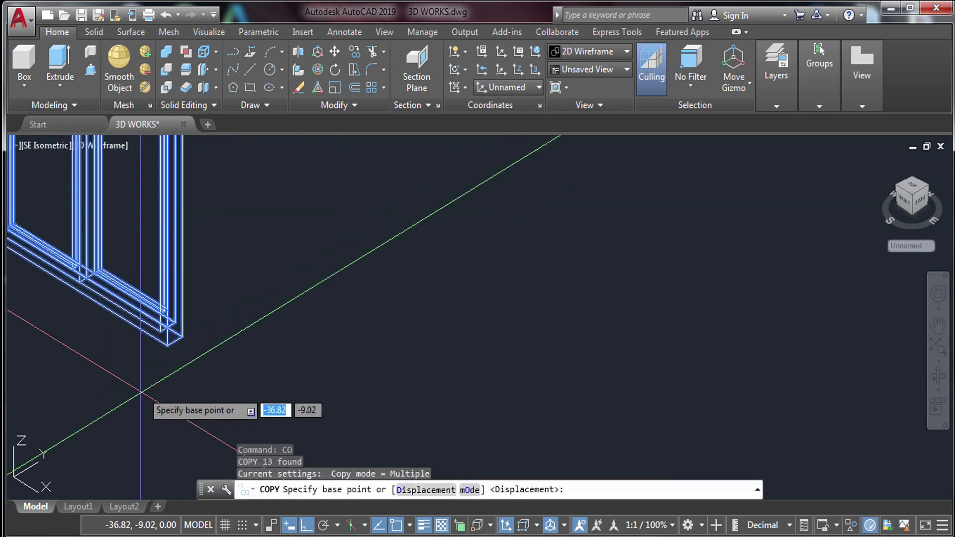
pyautogui.click(174, 342)
pyautogui.scroll(-5, 182, 334)
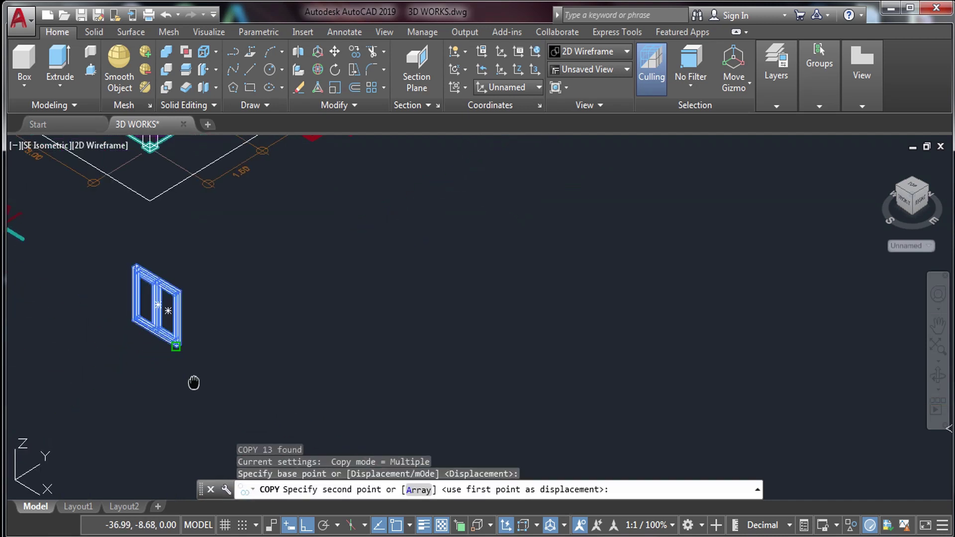
pyautogui.scroll(6, 194, 386)
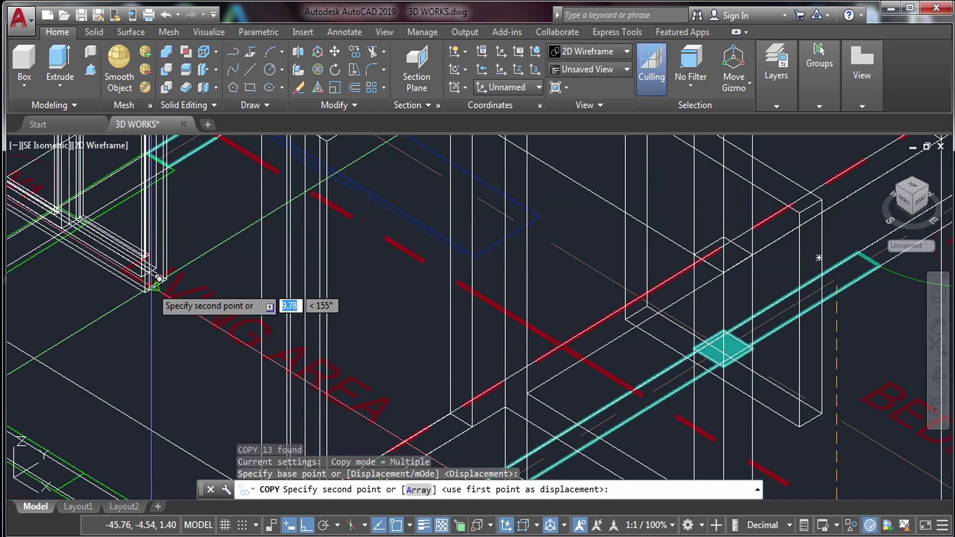
pyautogui.click(162, 280)
# Place a second copy of the window at the lower corner midpoint of the bedroom wall opening and finish copying
pyautogui.scroll(-5, 162, 280)
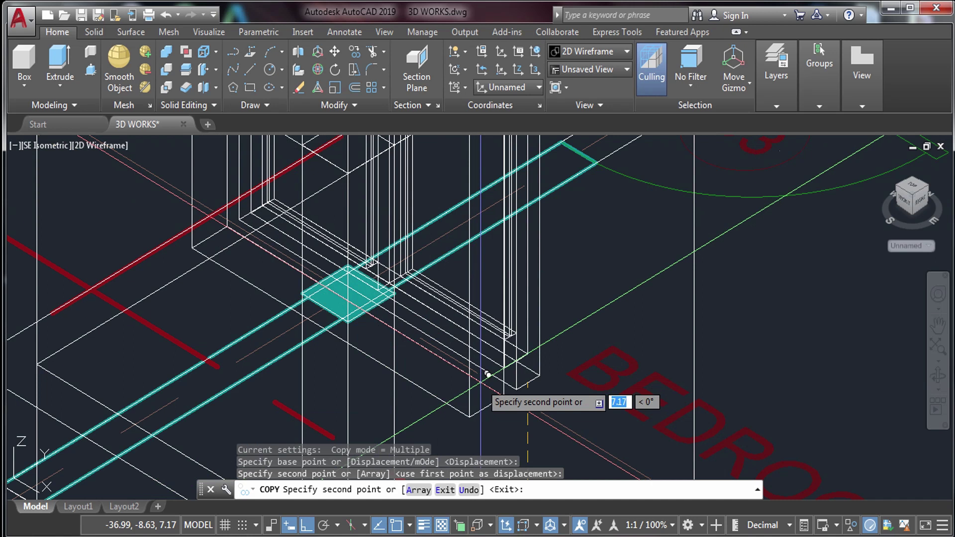
pyautogui.click(493, 400)
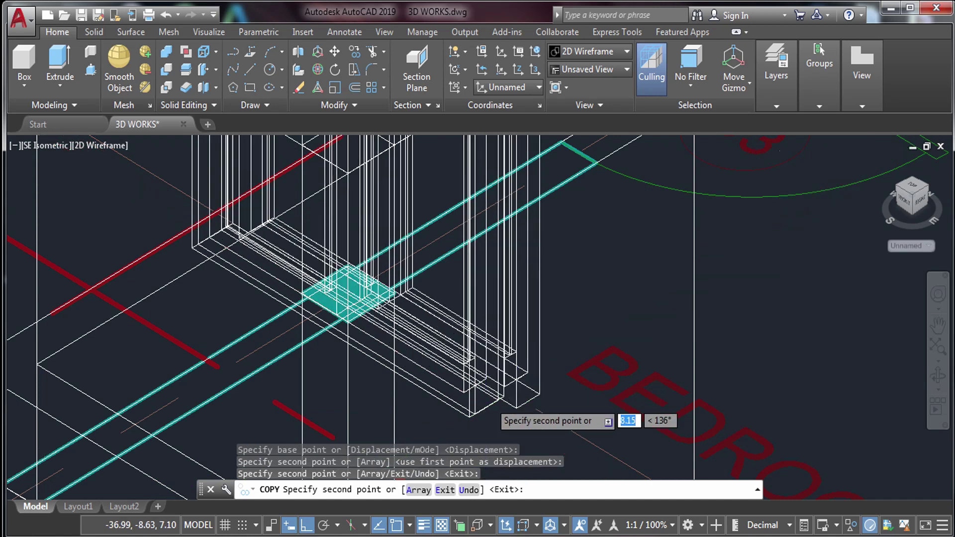
pyautogui.scroll(-5, 493, 400)
pyautogui.press('Escape')
# Rotate the original window outside the house 90° in plan about its lower corner so it runs along the Y axis
pyautogui.scroll(-2, 388, 249)
pyautogui.moveTo(389, 249); pyautogui.dragTo(406, 87, button='middle')
pyautogui.click(466, 288)
pyautogui.click(389, 361)
pyautogui.write('ro')
pyautogui.press('Return')
pyautogui.scroll(5, 413, 351)
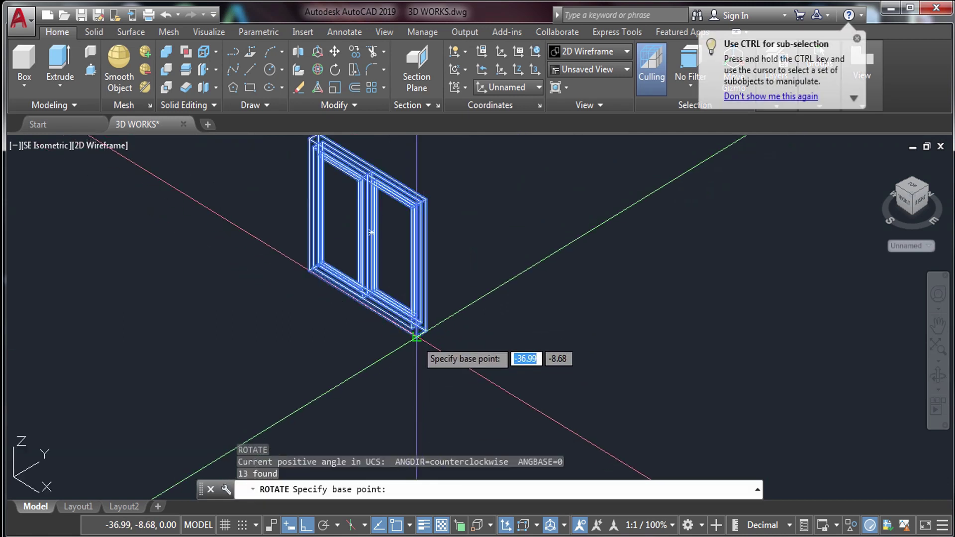
pyautogui.click(419, 332)
pyautogui.click(588, 230)
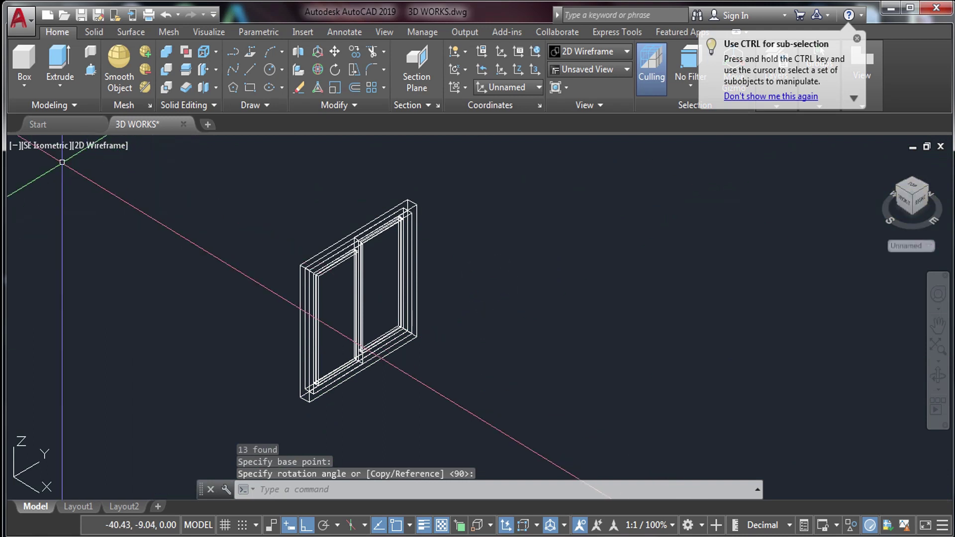
# In the SW Isometric view, copy the rotated window from its lower corner edge midpoint into the living area's side wall opening
pyautogui.click(58, 146)
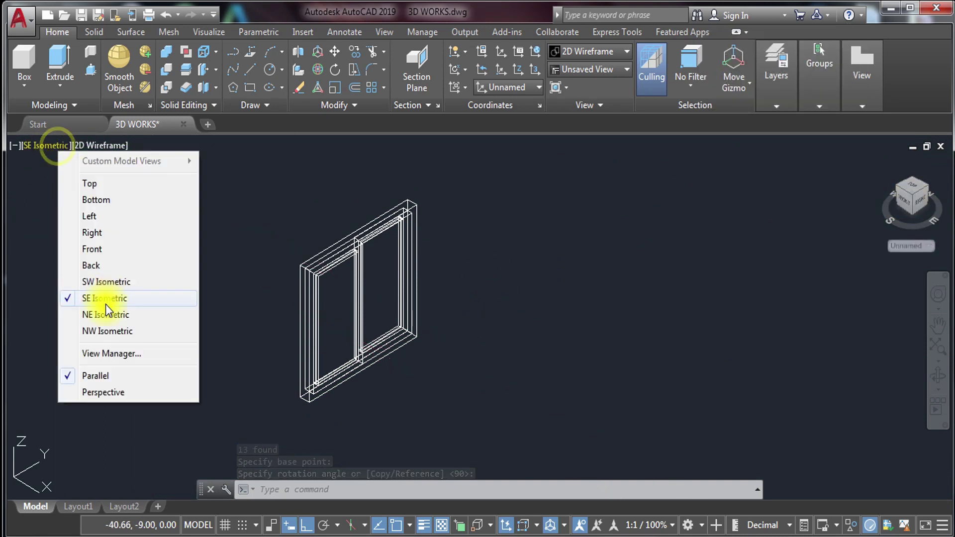
pyautogui.click(107, 281)
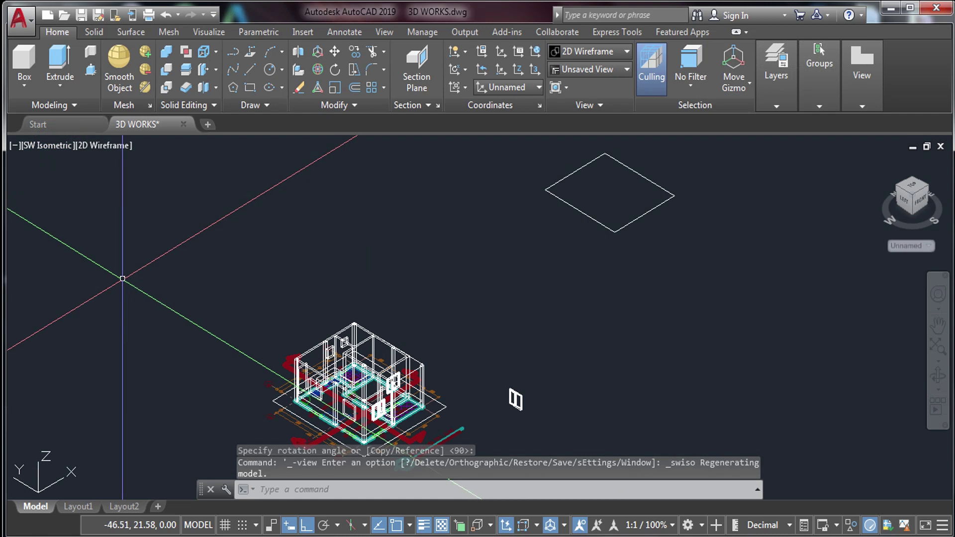
pyautogui.scroll(3, 492, 408)
pyautogui.click(566, 362)
pyautogui.write('co')
pyautogui.press('Return')
pyautogui.scroll(5, 523, 393)
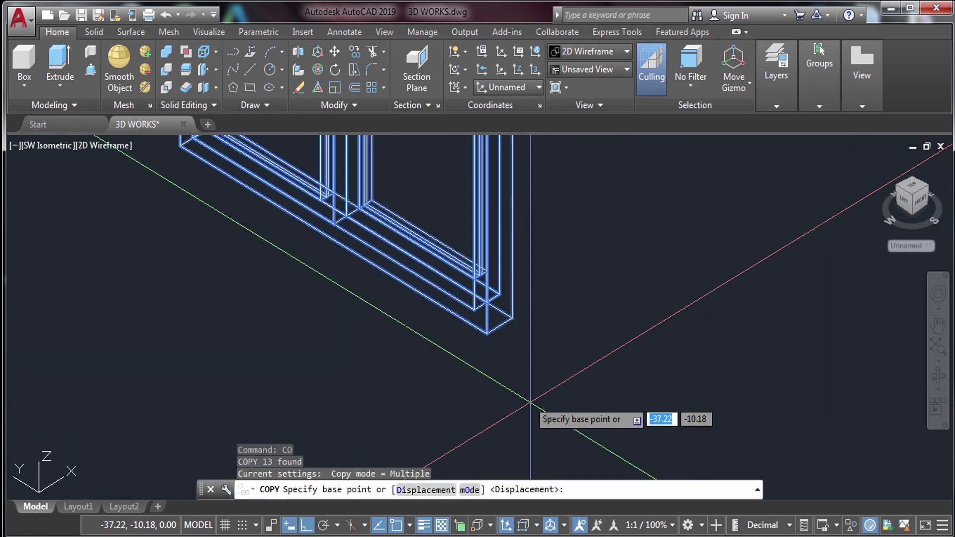
pyautogui.click(496, 328)
pyautogui.scroll(-5, 498, 338)
pyautogui.scroll(4, 487, 216)
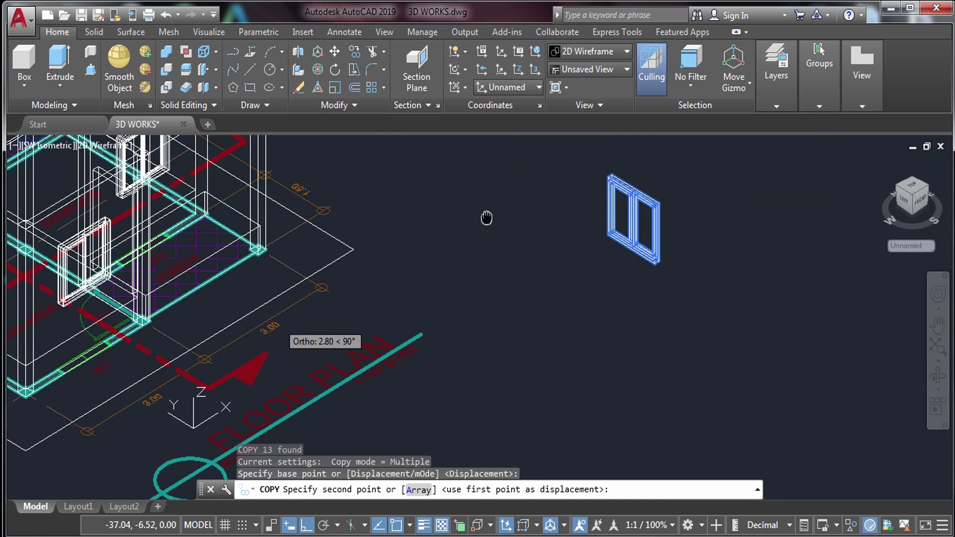
pyautogui.scroll(6, 348, 269)
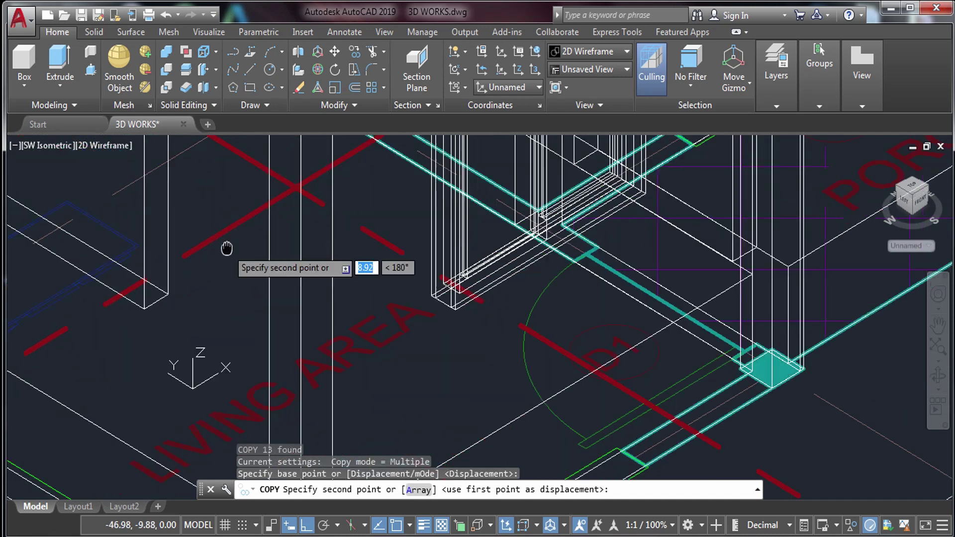
pyautogui.click(155, 303)
# Place another copy of the rotated window in the second opening of the same side wall and finish copying
pyautogui.scroll(-5, 159, 288)
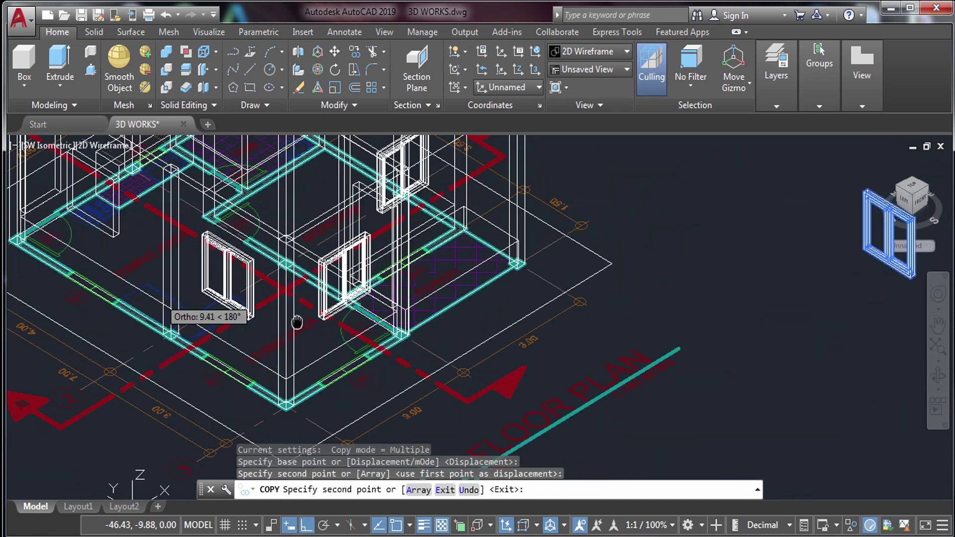
pyautogui.scroll(5, 303, 261)
pyautogui.scroll(5, 324, 273)
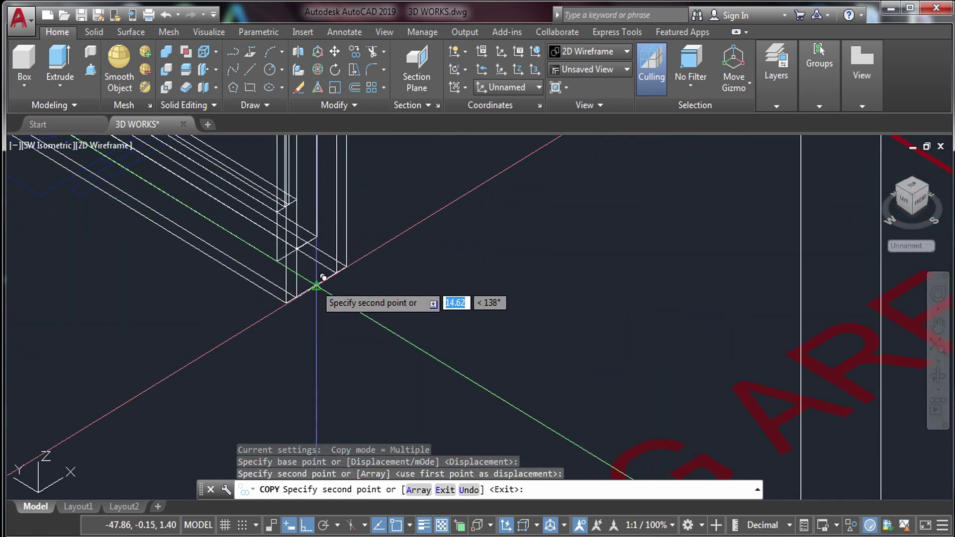
pyautogui.click(319, 278)
pyautogui.scroll(-5, 348, 269)
pyautogui.press('Escape')
pyautogui.scroll(-5, 362, 264)
pyautogui.scroll(4, 817, 271)
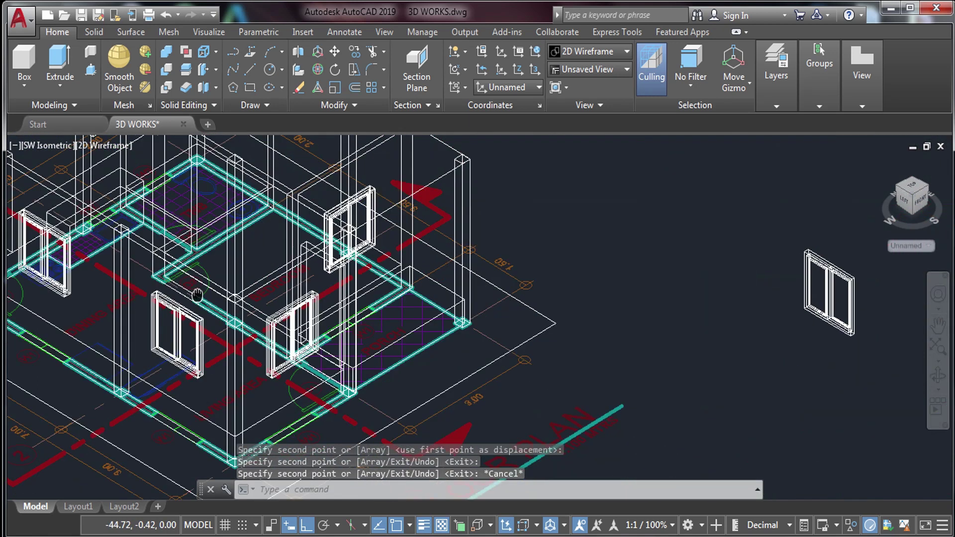
pyautogui.click(836, 246)
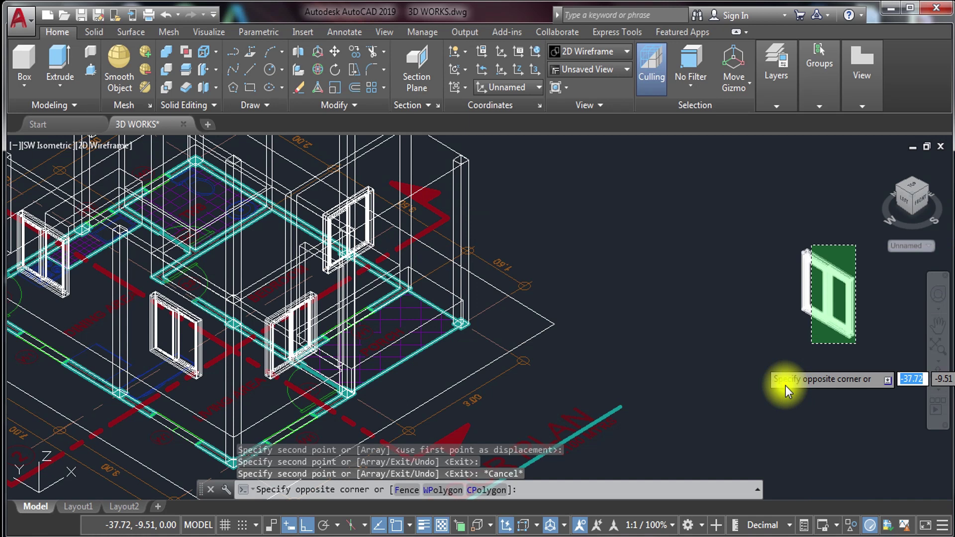
pyautogui.press('Escape')
pyautogui.write('e')
pyautogui.press('Return')
pyautogui.press('Escape')
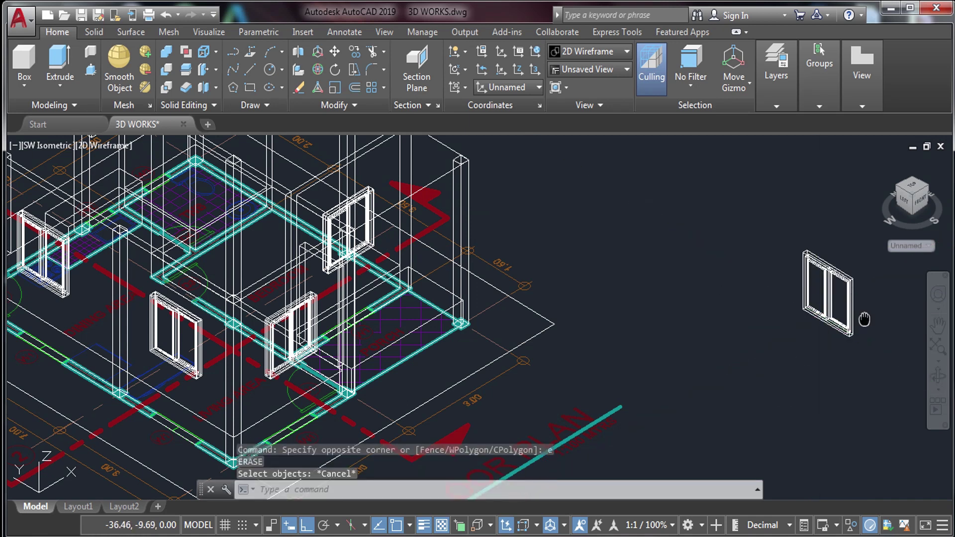
# Erase the original window left standing outside the house
pyautogui.moveTo(894, 220); pyautogui.dragTo(661, 234, button='middle')
pyautogui.click(658, 241)
pyautogui.click(536, 371)
pyautogui.write('e')
pyautogui.press('Return')
pyautogui.rightClick(542, 280)
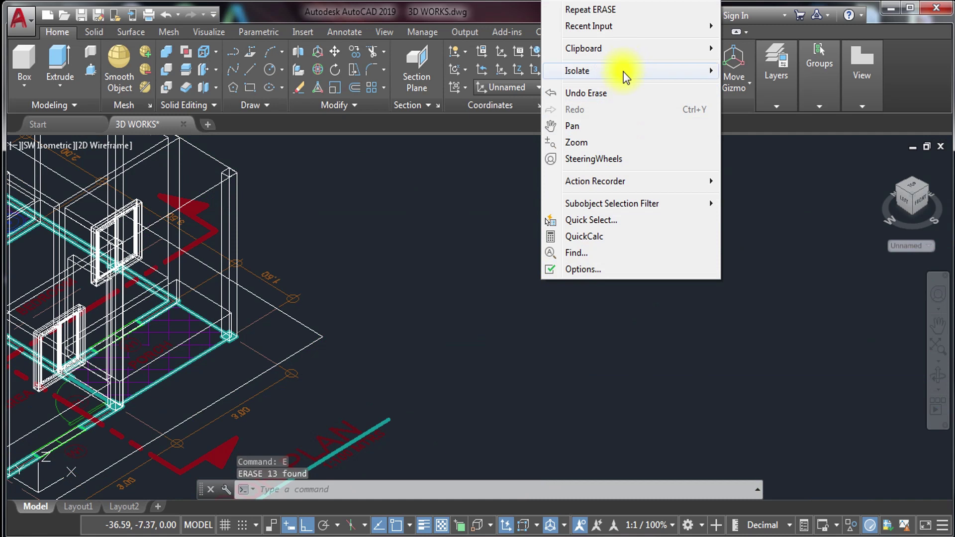
# Examine the windows placed in the house walls using the Conceptual visual style
pyautogui.click(116, 148)
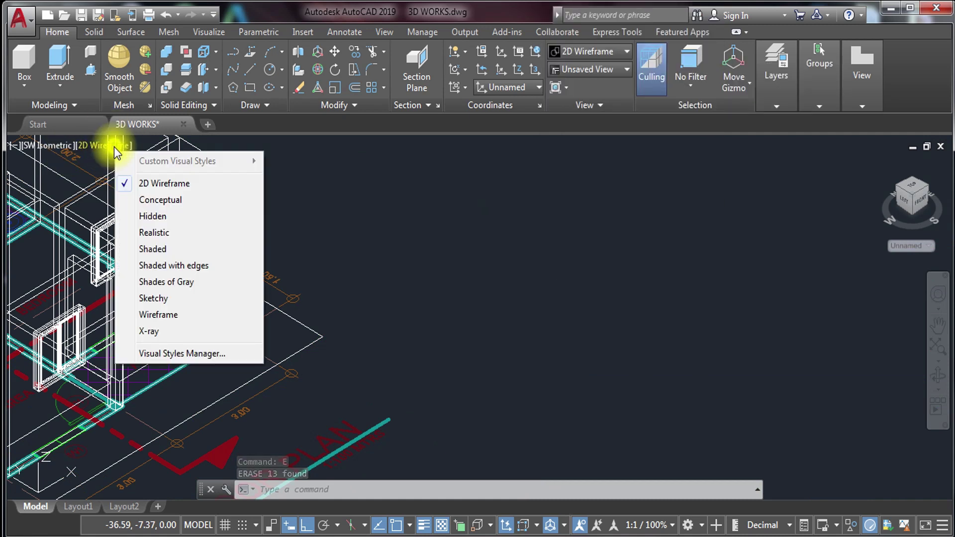
pyautogui.click(163, 199)
pyautogui.scroll(-3, 209, 217)
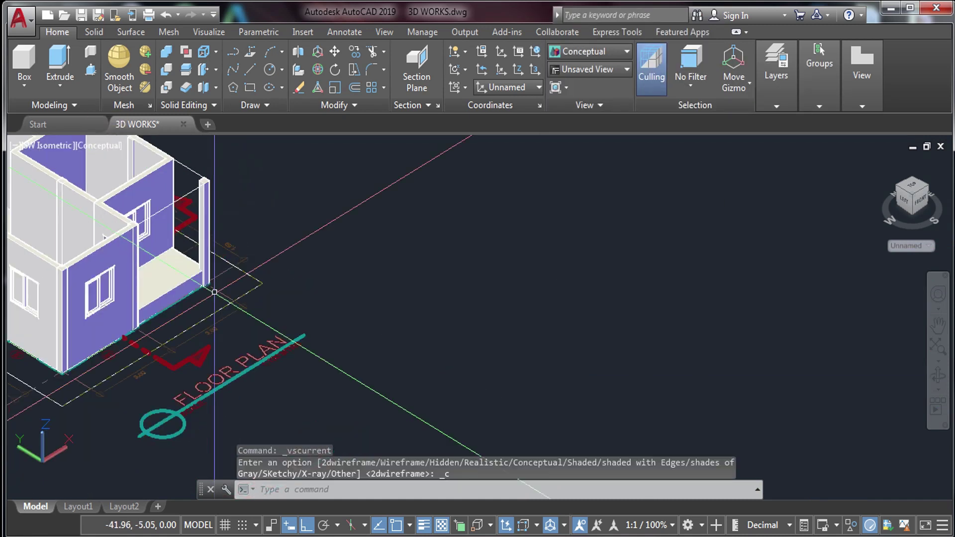
pyautogui.scroll(2, 357, 283)
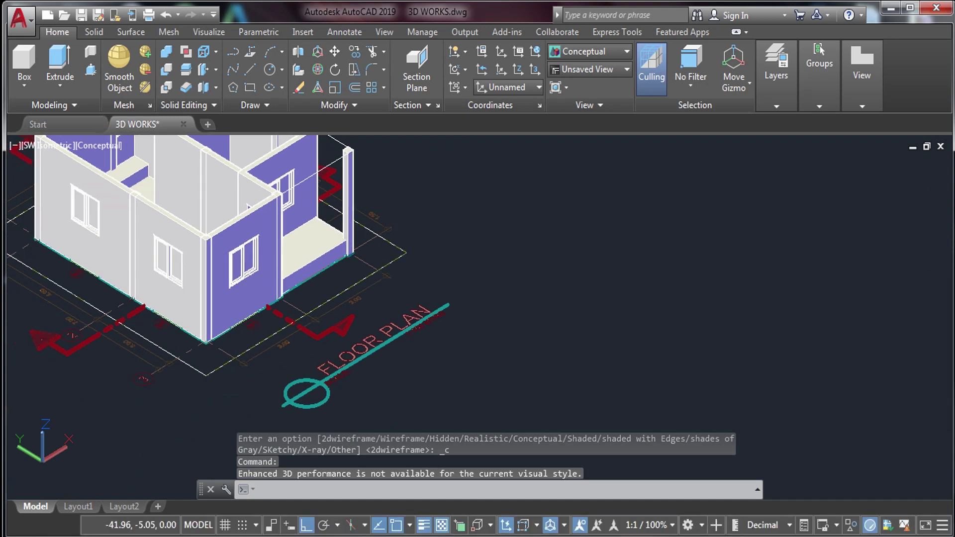
pyautogui.middleClick(293, 355)
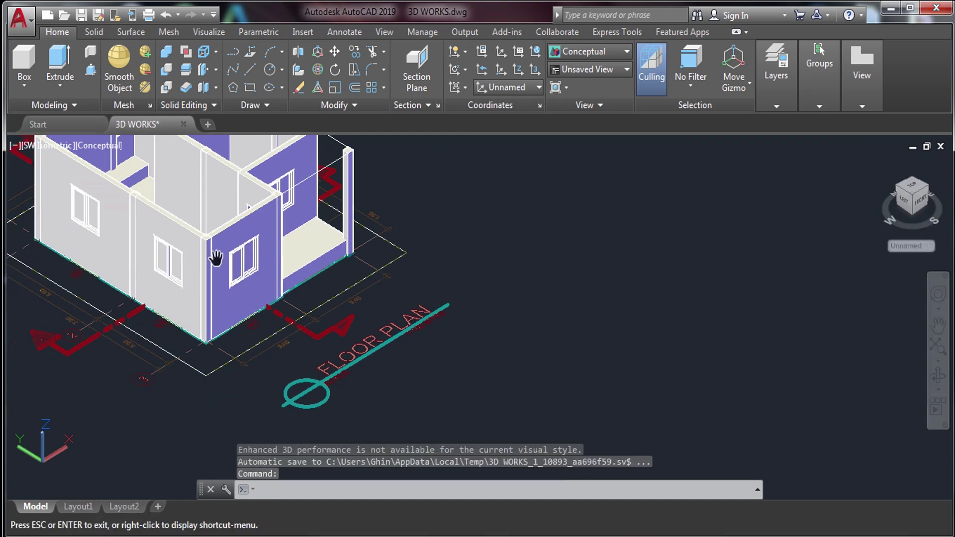
pyautogui.scroll(-1, 426, 285)
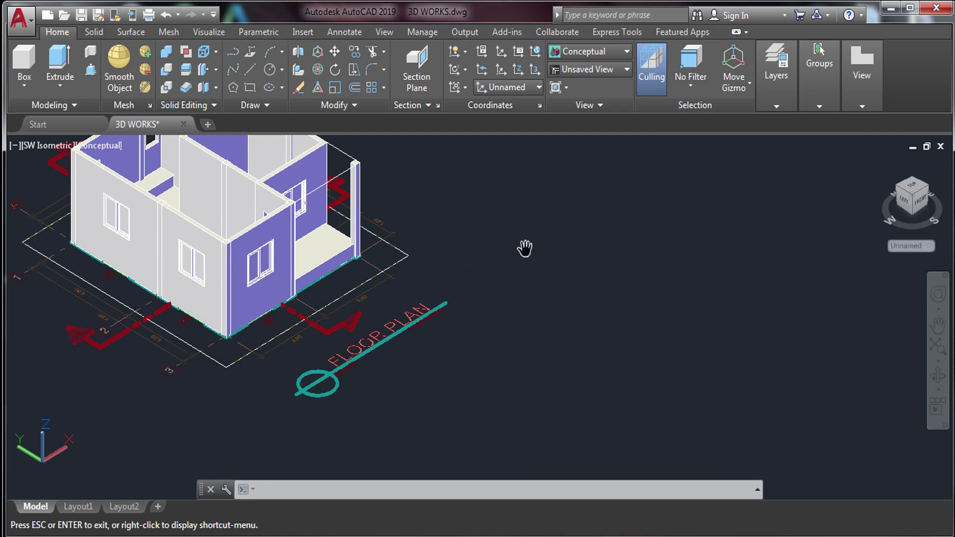
pyautogui.scroll(-1, 525, 249)
pyautogui.press('Escape')
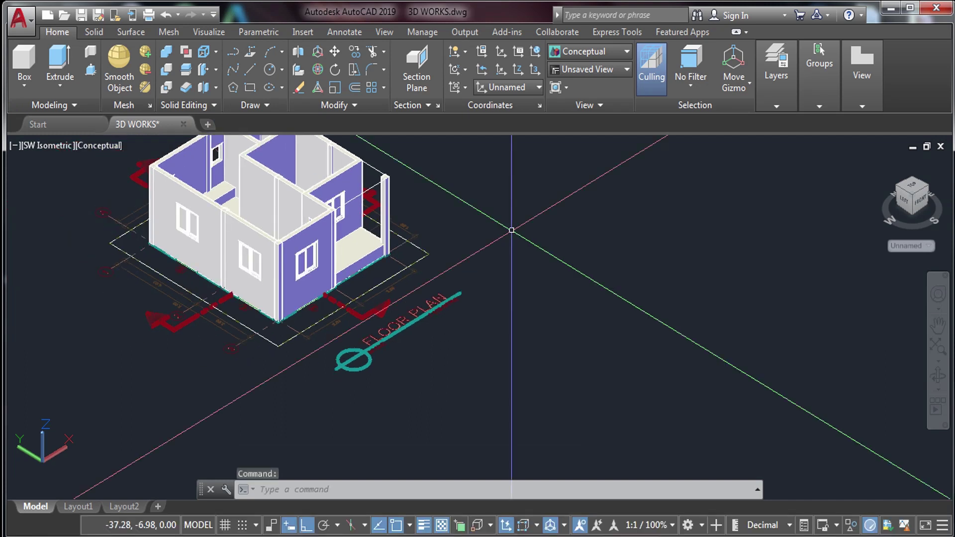
# Set the model to the NW Isometric view and return to the 2D Wireframe visual style
pyautogui.click(47, 145)
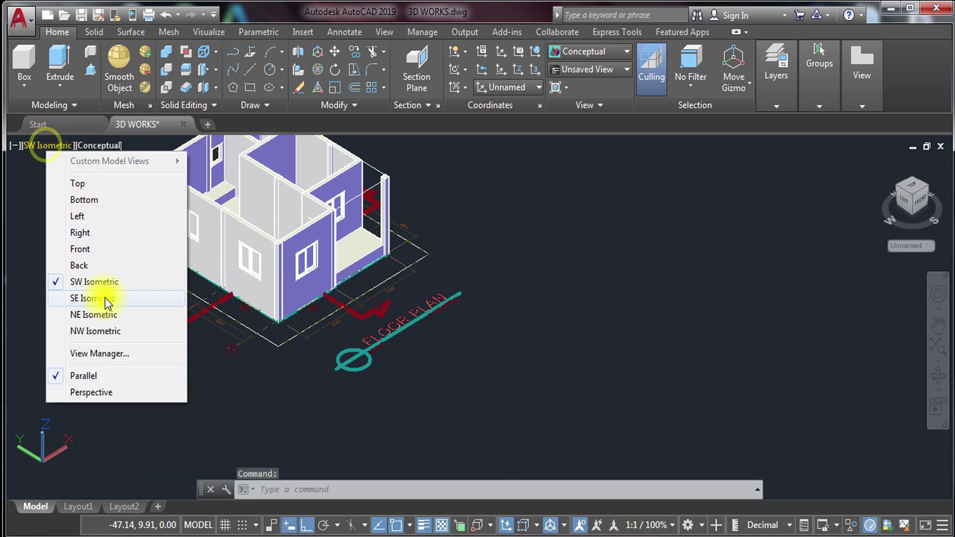
pyautogui.click(99, 331)
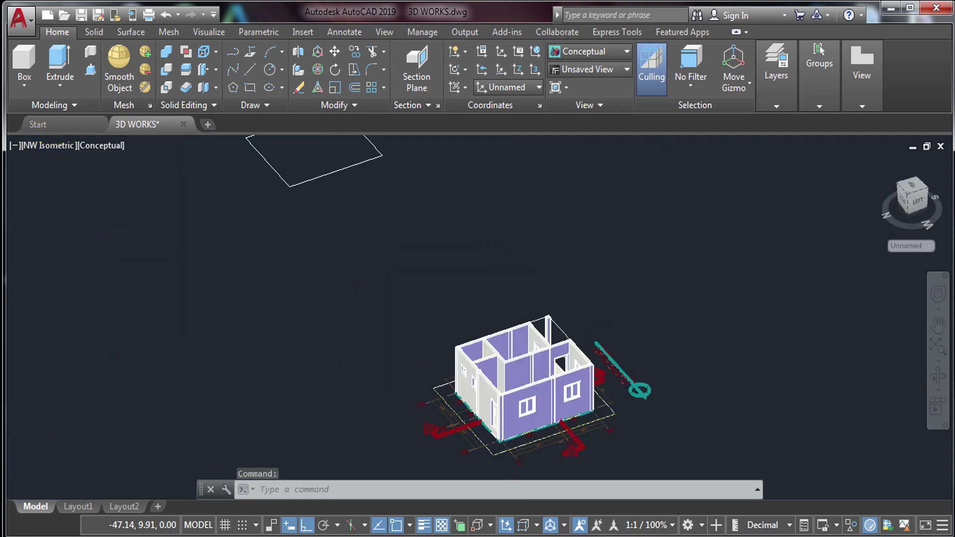
pyautogui.click(100, 147)
pyautogui.click(141, 183)
# Draw a 0.6 by 0.6 rectangle in the empty space beside the house
pyautogui.moveTo(453, 360); pyautogui.dragTo(400, 224, button='middle')
pyautogui.scroll(5, 386, 323)
pyautogui.scroll(2, 331, 303)
pyautogui.scroll(-4, 324, 292)
pyautogui.scroll(2, 341, 235)
pyautogui.write('r')
pyautogui.press('Return')
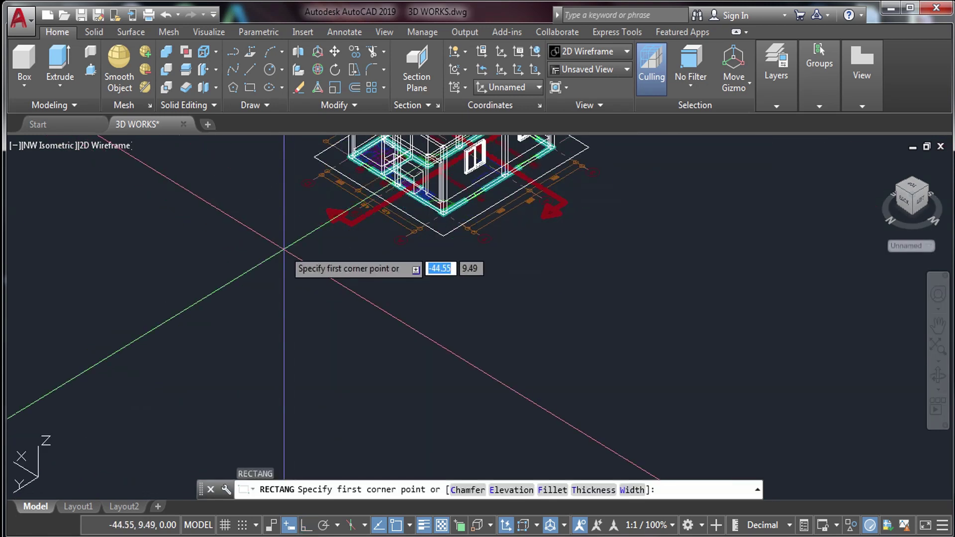
pyautogui.scroll(2, 277, 229)
pyautogui.click(276, 220)
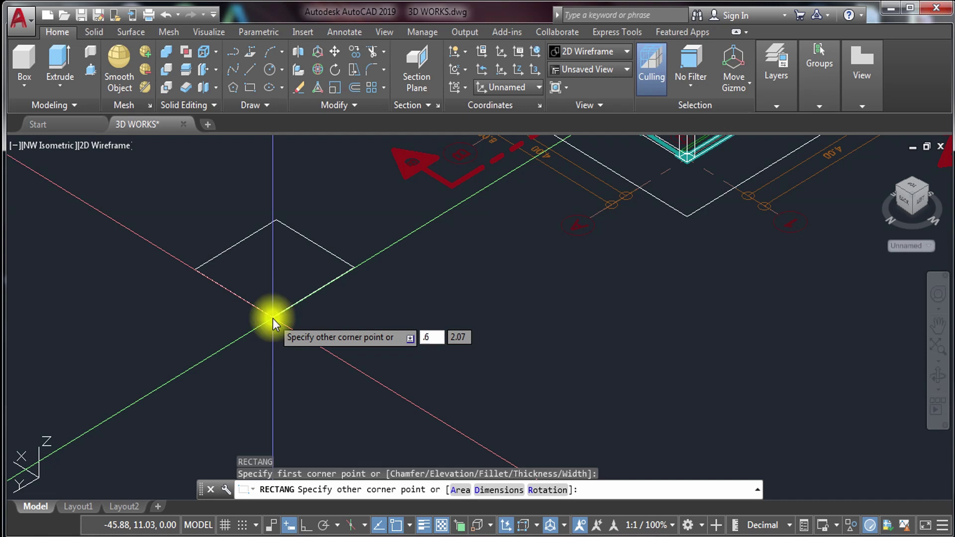
pyautogui.press('Return')
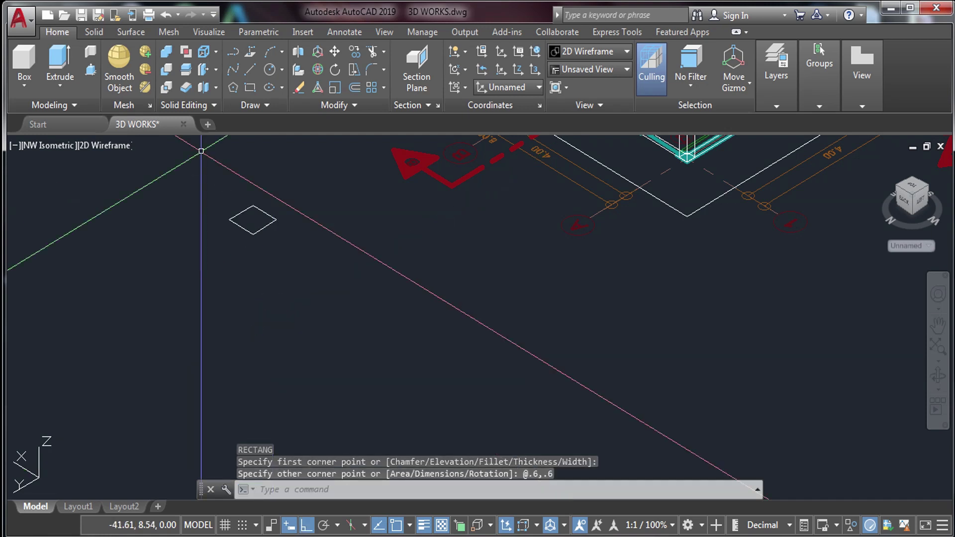
# Offset the 0.6 by 0.6 rectangle inward by 0.05
pyautogui.scroll(5, 201, 151)
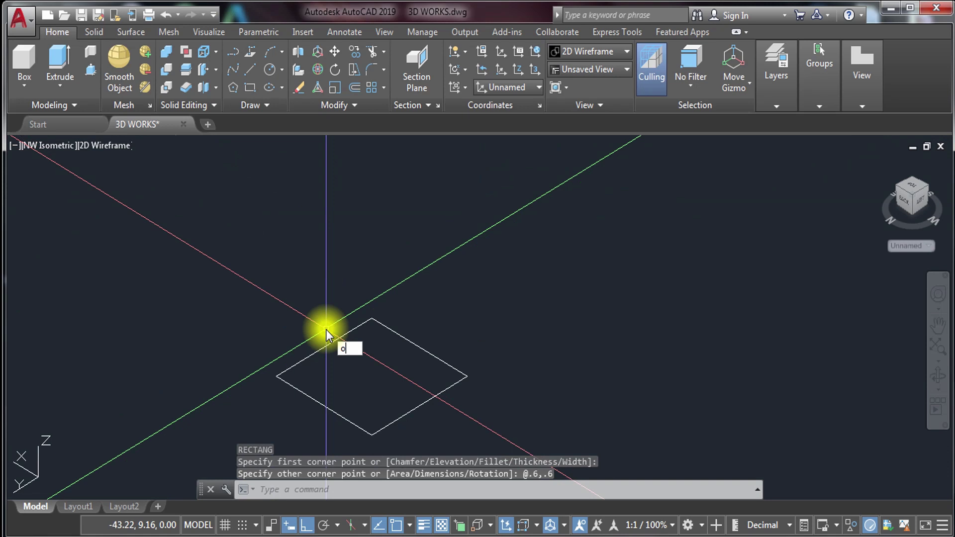
pyautogui.press('Return')
pyautogui.press('Return')
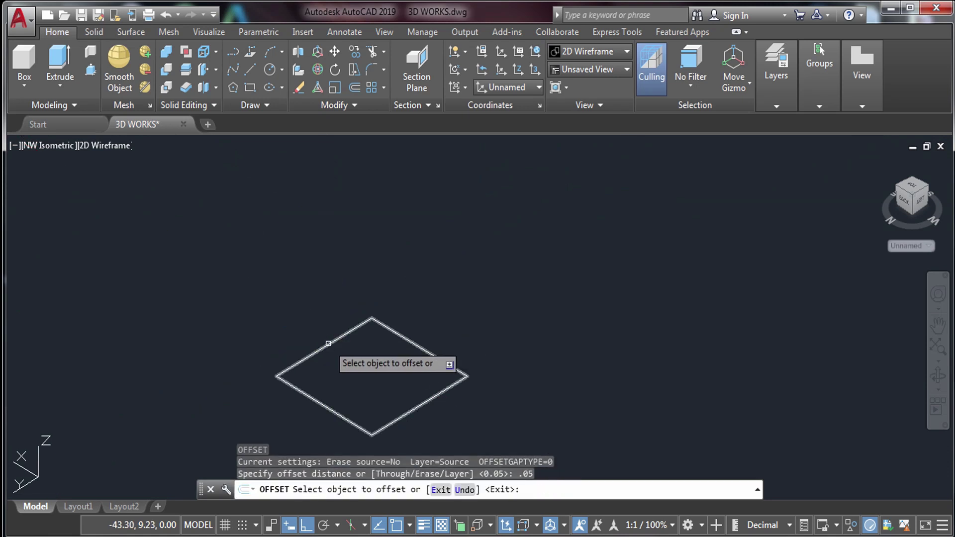
pyautogui.click(329, 344)
pyautogui.click(367, 366)
pyautogui.press('Escape')
pyautogui.moveTo(355, 400); pyautogui.dragTo(355, 348, button='middle')
pyautogui.press('Escape')
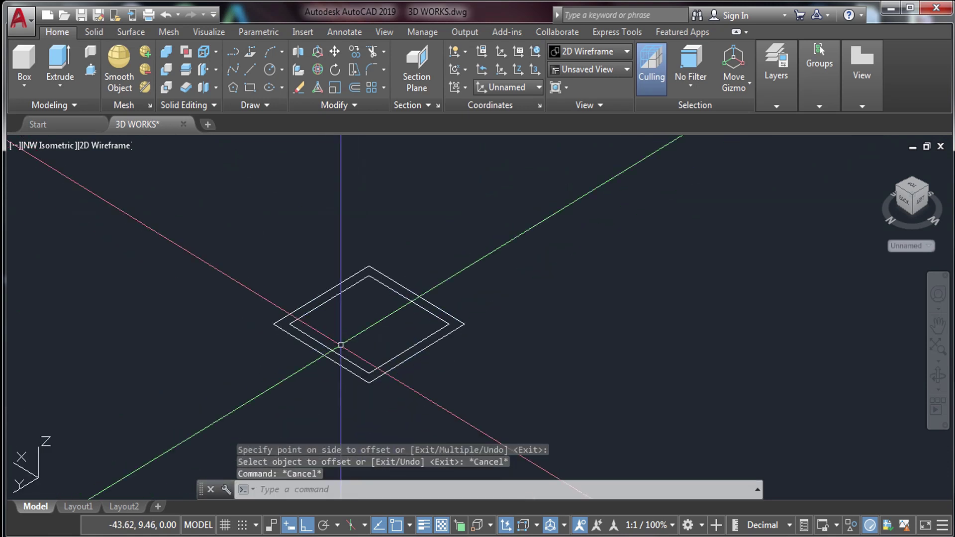
# Offset the inner rectangle inward by a further 0.02
pyautogui.press('Return')
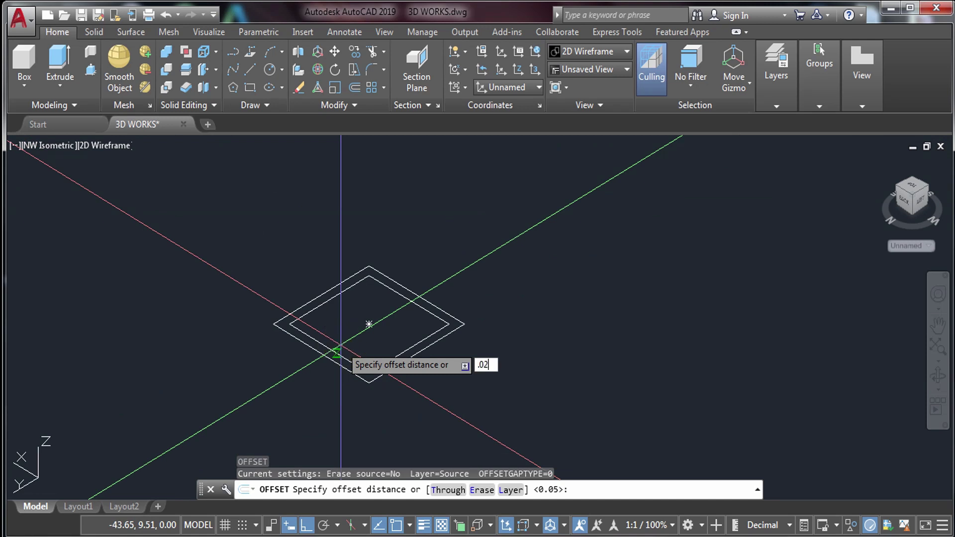
pyautogui.press('Return')
pyautogui.click(337, 356)
pyautogui.click(368, 329)
pyautogui.press('Escape')
# Copy the three nested rectangles to an empty spot beside the originals
pyautogui.click(331, 209)
pyautogui.click(285, 379)
pyautogui.write('c')
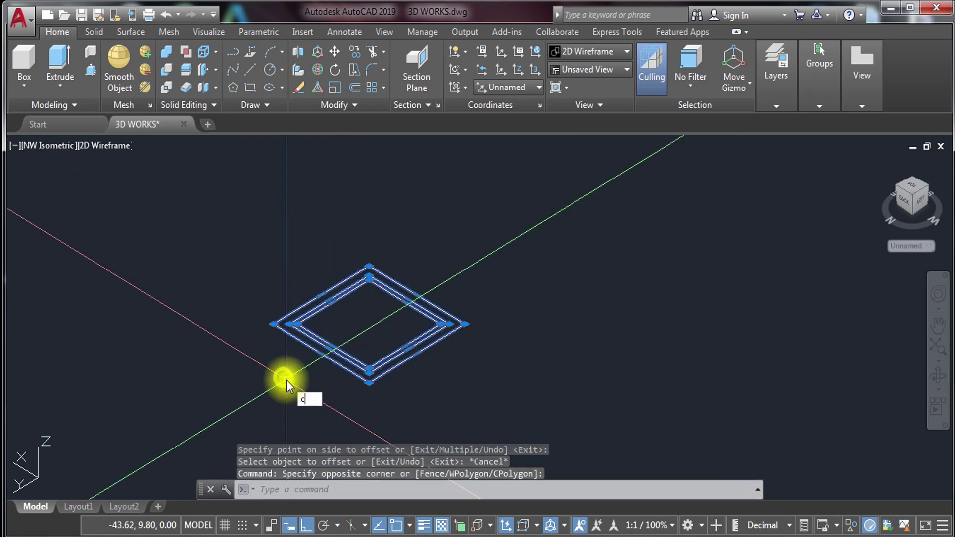
pyautogui.write('o')
pyautogui.press('Return')
pyautogui.click(357, 305)
pyautogui.click(165, 185)
pyautogui.press('Escape')
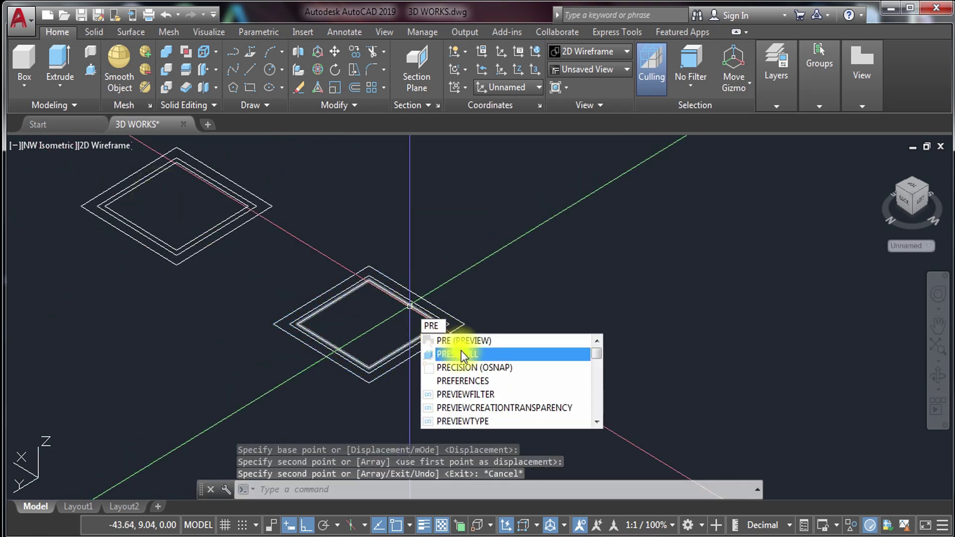
# Presspull the outer ring of the original rectangle set to a height of 0.05 as the window frame
pyautogui.click(461, 353)
pyautogui.scroll(2, 464, 324)
pyautogui.click(463, 324)
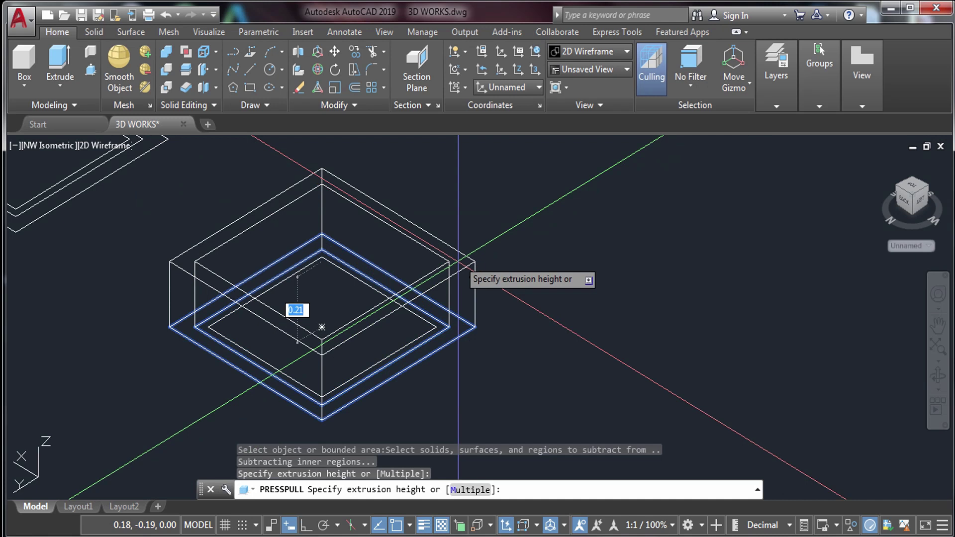
pyautogui.press('Return')
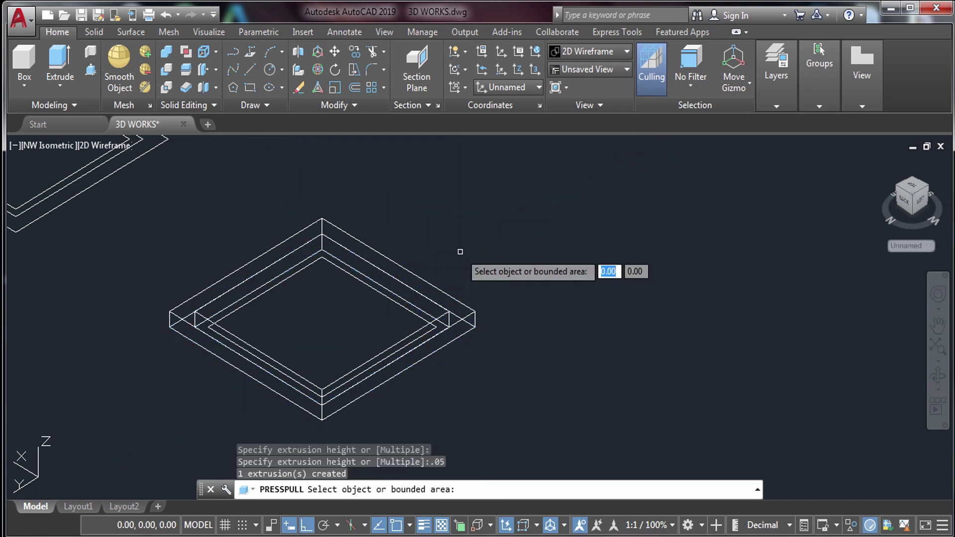
# Presspull the narrow inner ring of the copied rectangle set to a height of 0.05 as the inner frame
pyautogui.scroll(1, 305, 358)
pyautogui.scroll(3, 319, 211)
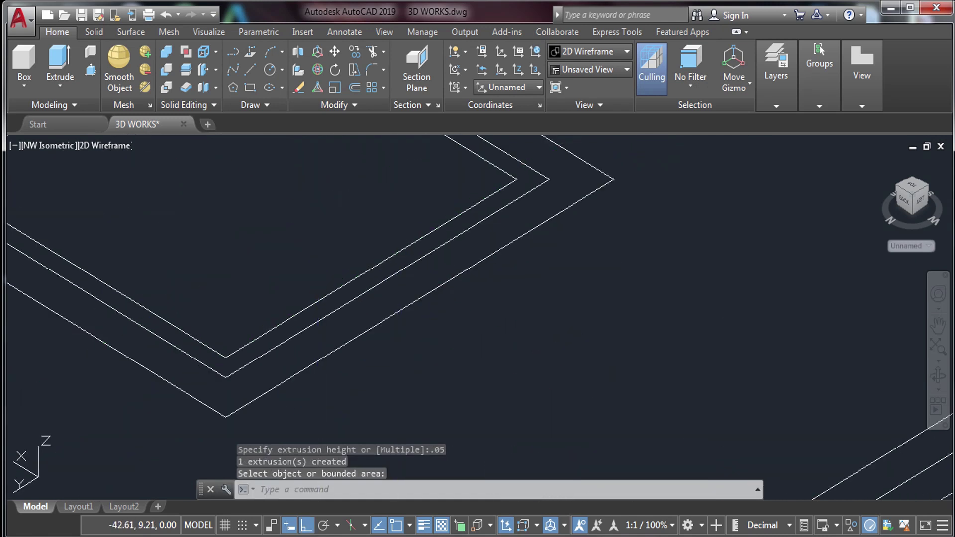
pyautogui.press('Return')
pyautogui.click(390, 272)
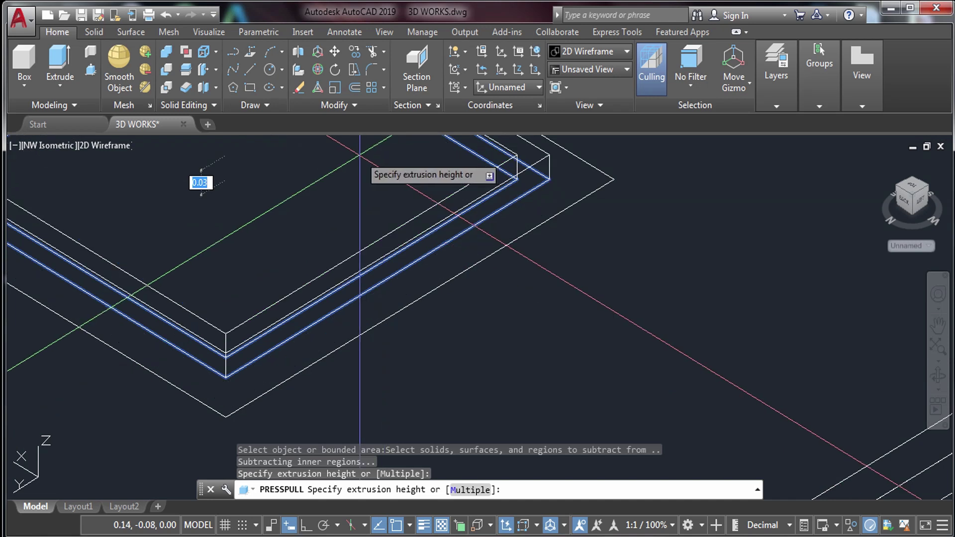
pyautogui.press('Return')
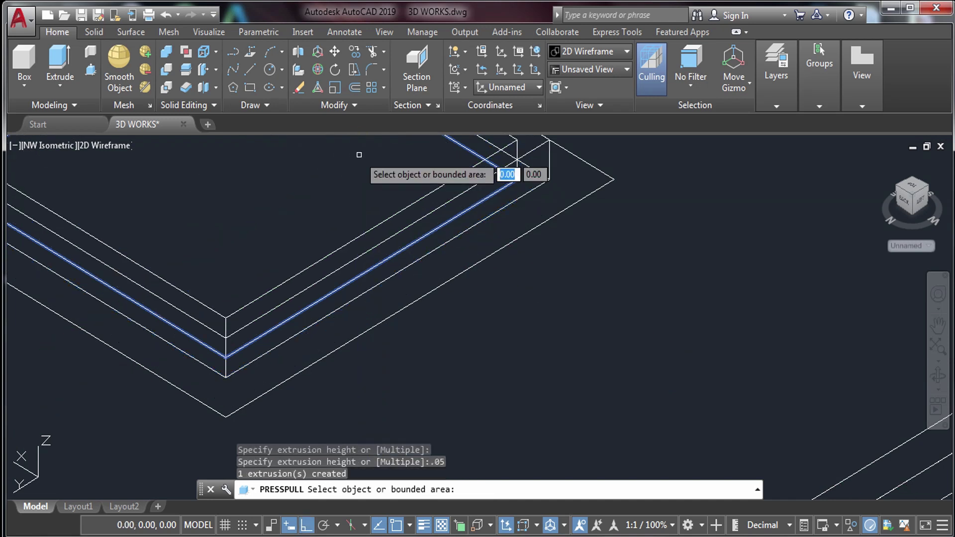
pyautogui.press('Return')
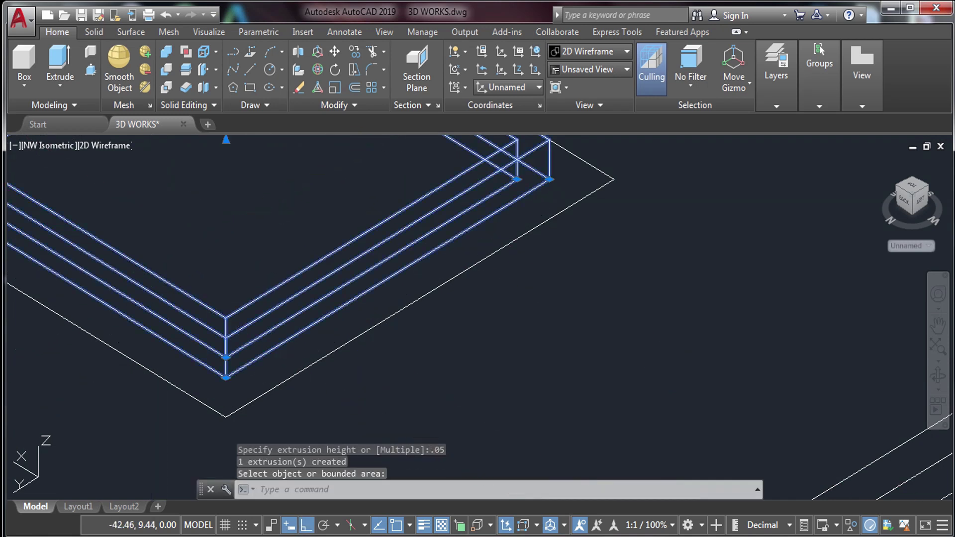
# Move the extruded inner frame off the copied rectangles to a clear spot beside them
pyautogui.click(153, 273)
pyautogui.write('m')
pyautogui.press('Return')
pyautogui.click(226, 221)
pyautogui.scroll(-5, 227, 234)
pyautogui.scroll(-3, 209, 238)
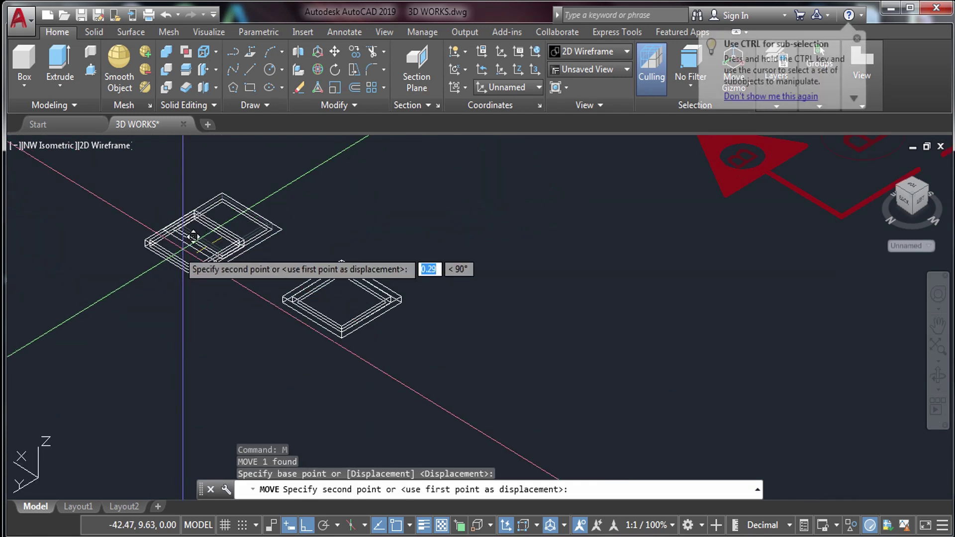
pyautogui.press('Escape')
pyautogui.scroll(8, 192, 215)
pyautogui.scroll(2, 191, 215)
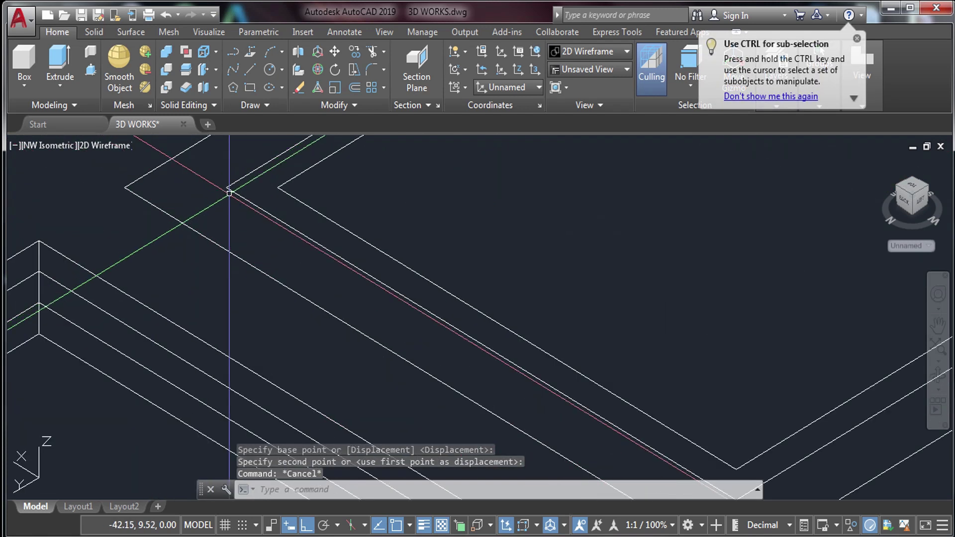
# Erase the two outer rectangles of the copied set, keeping only the innermost one
pyautogui.click(153, 234)
pyautogui.write('e')
pyautogui.press('Return')
# Extrude the remaining innermost rectangle to a height of 0.01 as the glass pane
pyautogui.click(367, 207)
pyautogui.click(289, 255)
pyautogui.write('extr')
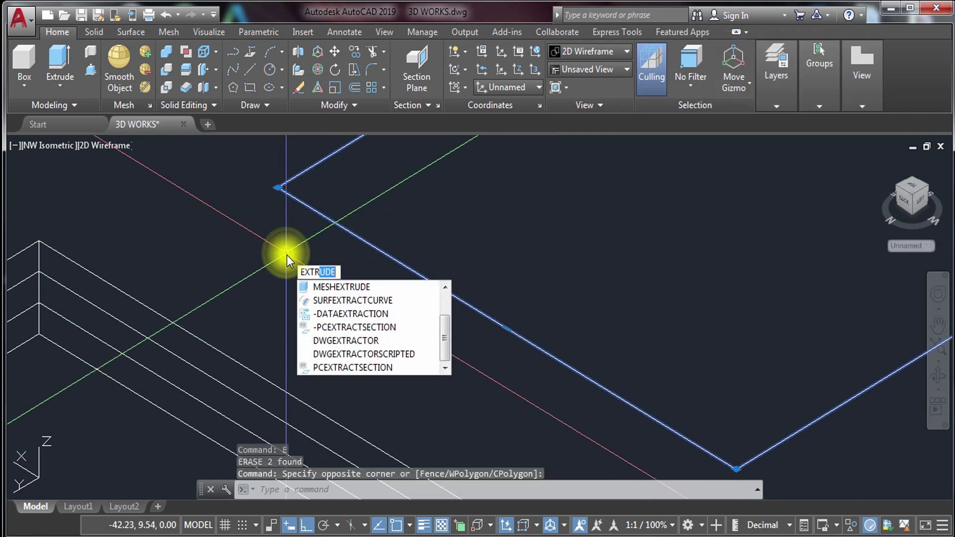
pyautogui.press('Return')
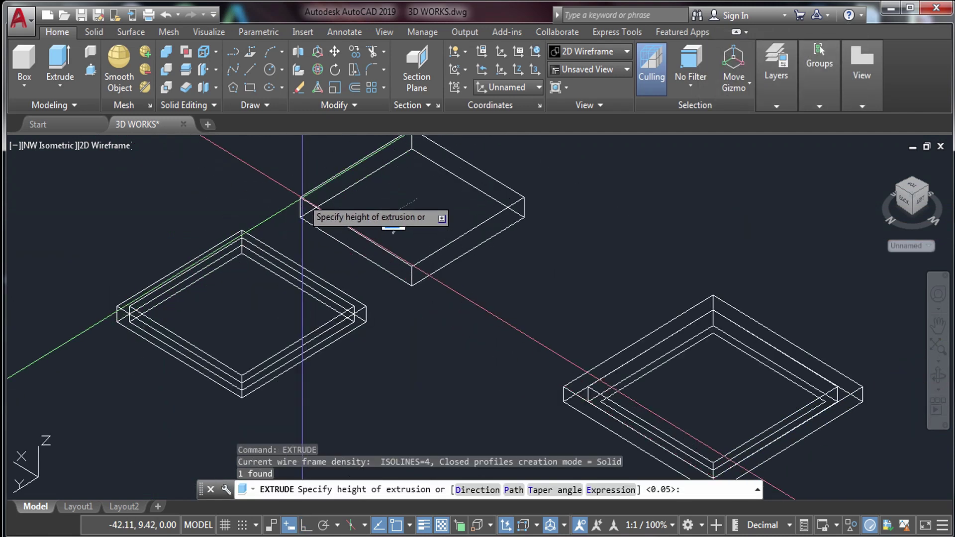
pyautogui.write('.01')
pyautogui.press('Return')
pyautogui.press('Escape')
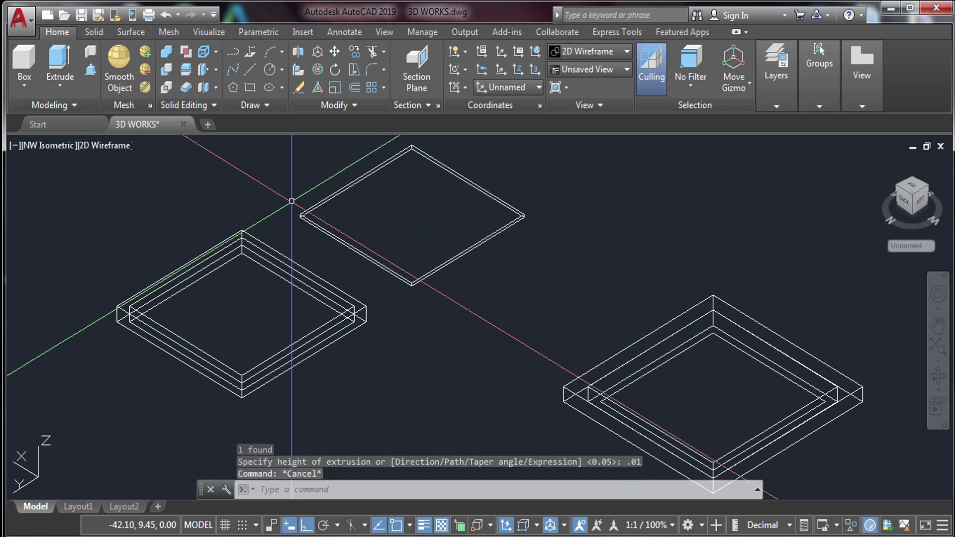
# Move the glass pane into the inner frame, aligning it with the midpoint of the frame's corner edge
pyautogui.click(360, 222)
pyautogui.click(333, 242)
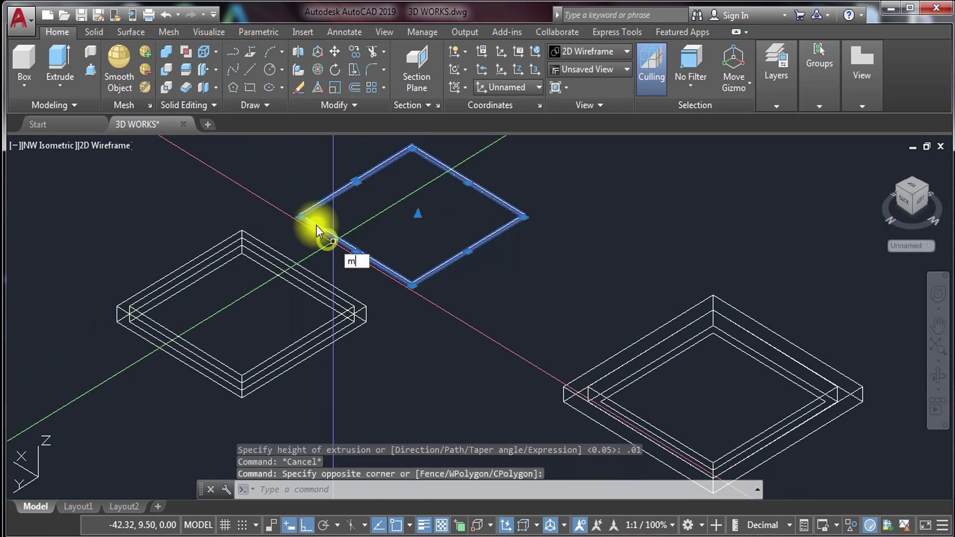
pyautogui.press('Return')
pyautogui.scroll(3, 299, 219)
pyautogui.scroll(-1, 261, 149)
pyautogui.click(260, 158)
pyautogui.scroll(-1, 268, 151)
pyautogui.scroll(1, 273, 241)
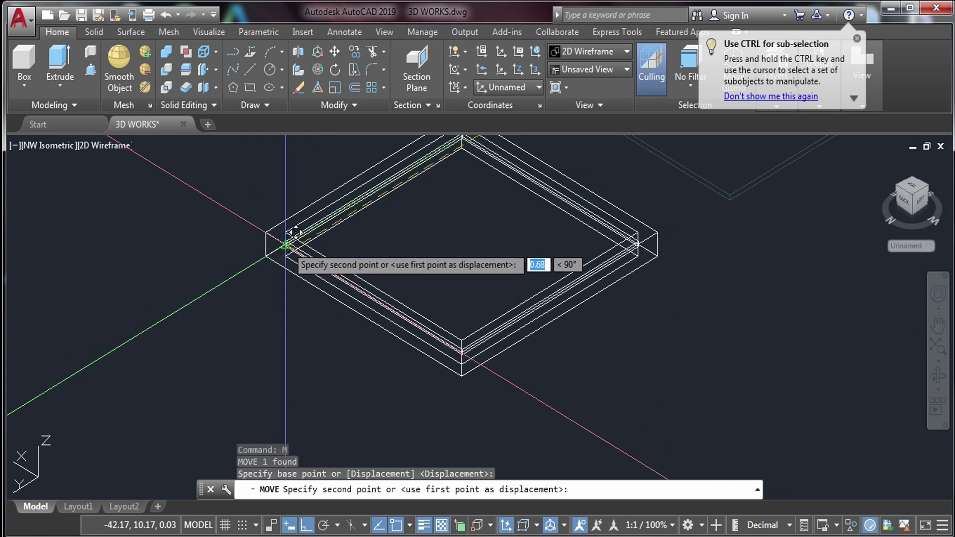
pyautogui.press('Escape')
# Move the inner frame with its glass pane into the outer frame, aligning the midpoints of their corner edges
pyautogui.click(499, 384)
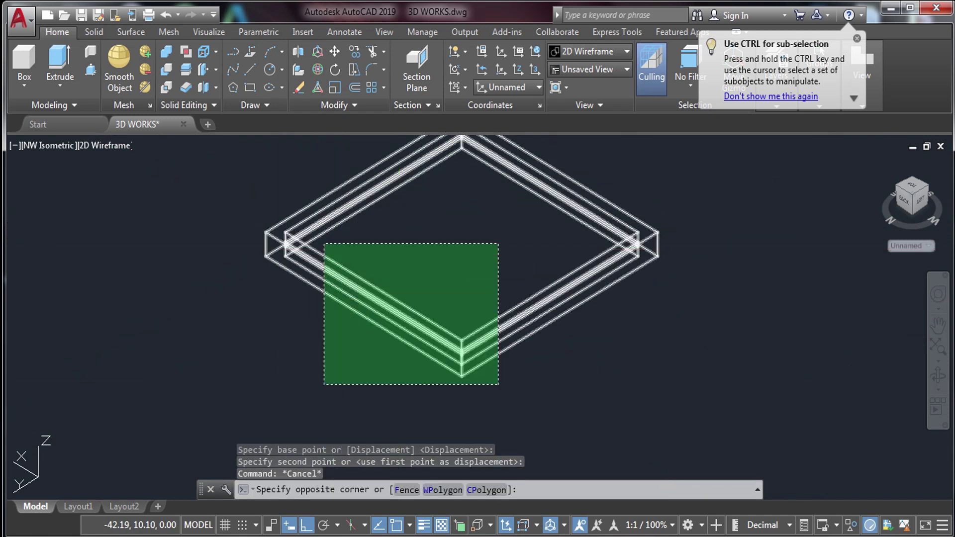
pyautogui.click(324, 244)
pyautogui.write('m')
pyautogui.press('Return')
pyautogui.scroll(4, 277, 272)
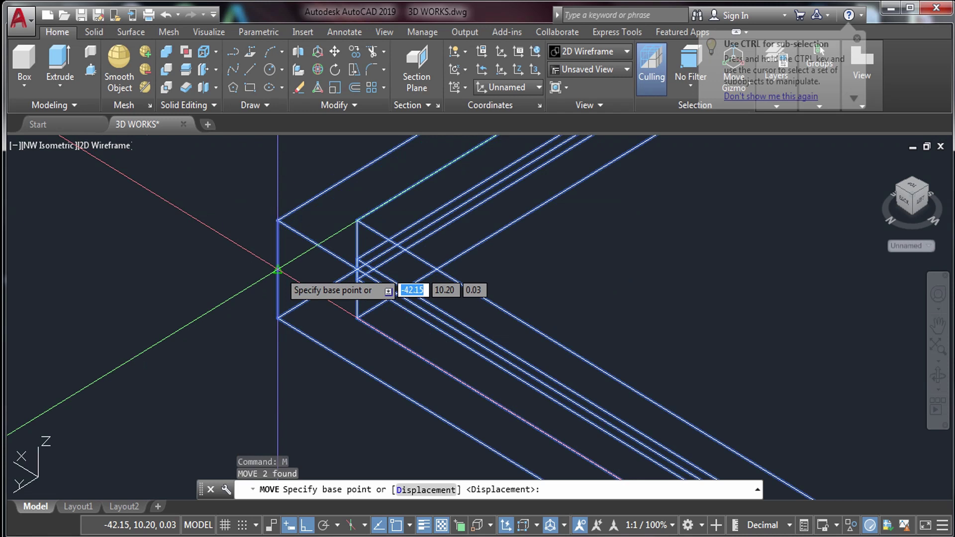
pyautogui.click(277, 271)
pyautogui.scroll(-3, 262, 245)
pyautogui.scroll(4, 53, 139)
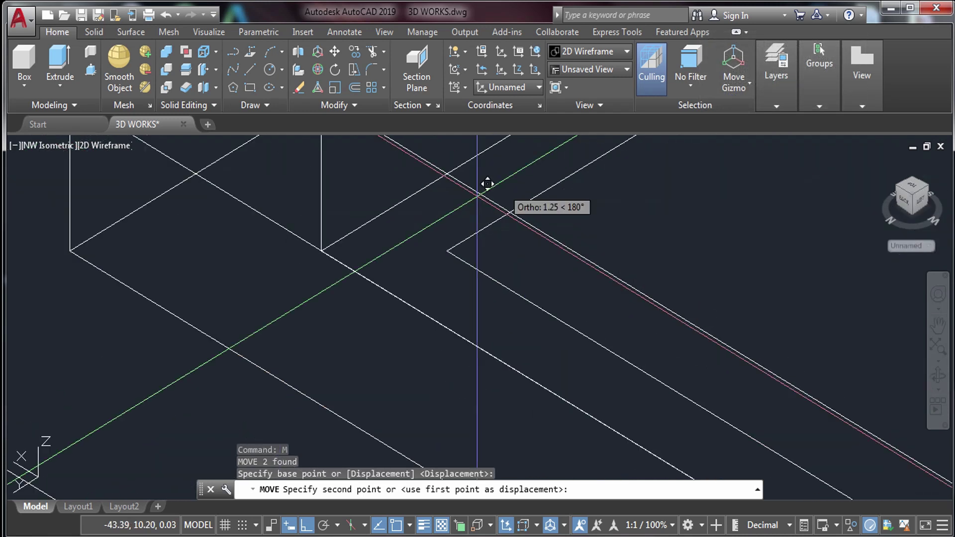
pyautogui.scroll(-3, 474, 236)
pyautogui.scroll(3, 352, 292)
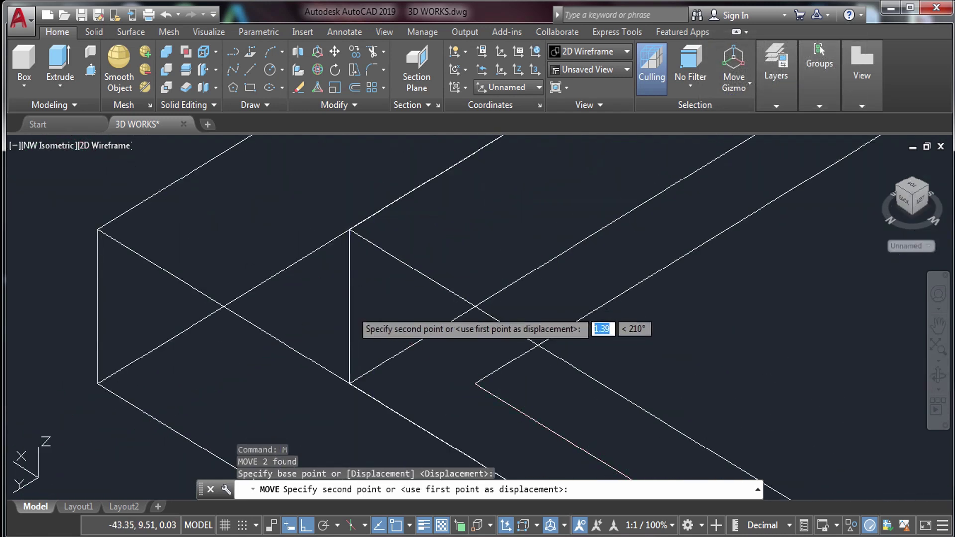
pyautogui.scroll(-3, 359, 294)
pyautogui.press('Escape')
# Rotate the assembled window 90 degrees in 3D about its lower front edge so that it stands upright
pyautogui.scroll(-2, 477, 303)
pyautogui.scroll(4, 462, 299)
pyautogui.click(578, 252)
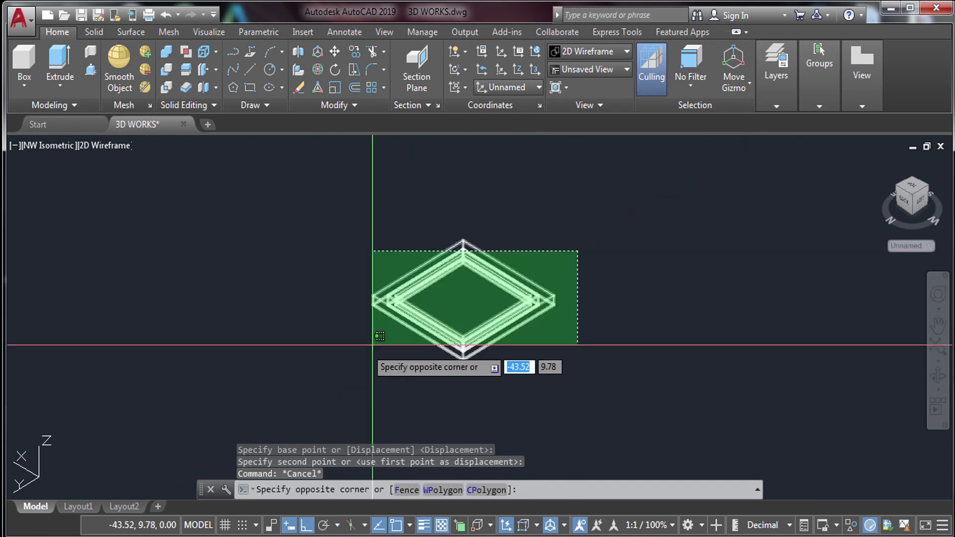
pyautogui.click(373, 345)
pyautogui.write('rotate3d')
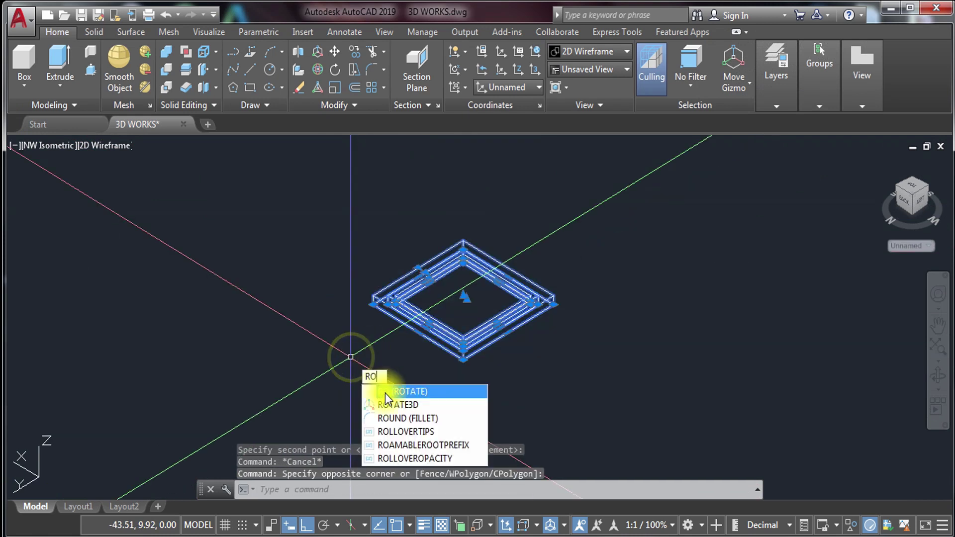
pyautogui.press('Return')
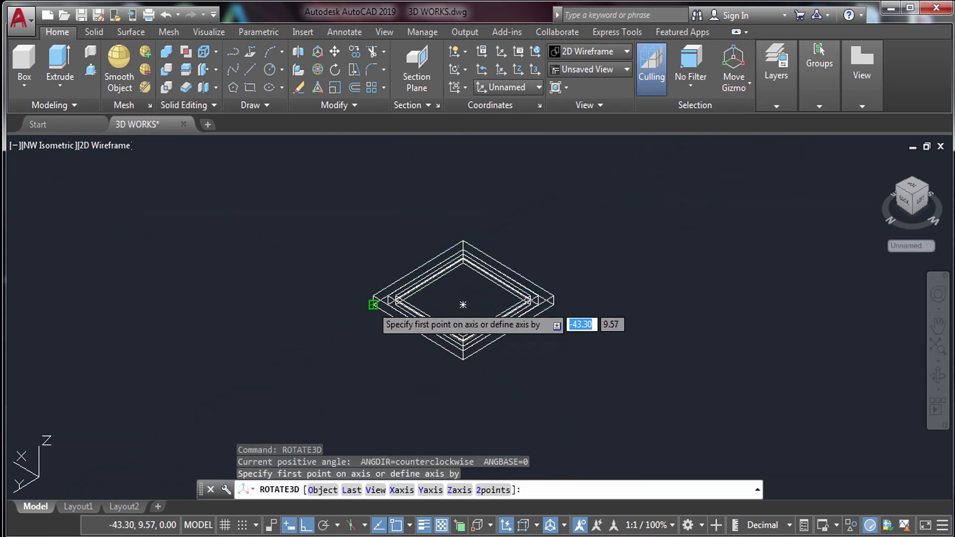
pyautogui.click(464, 358)
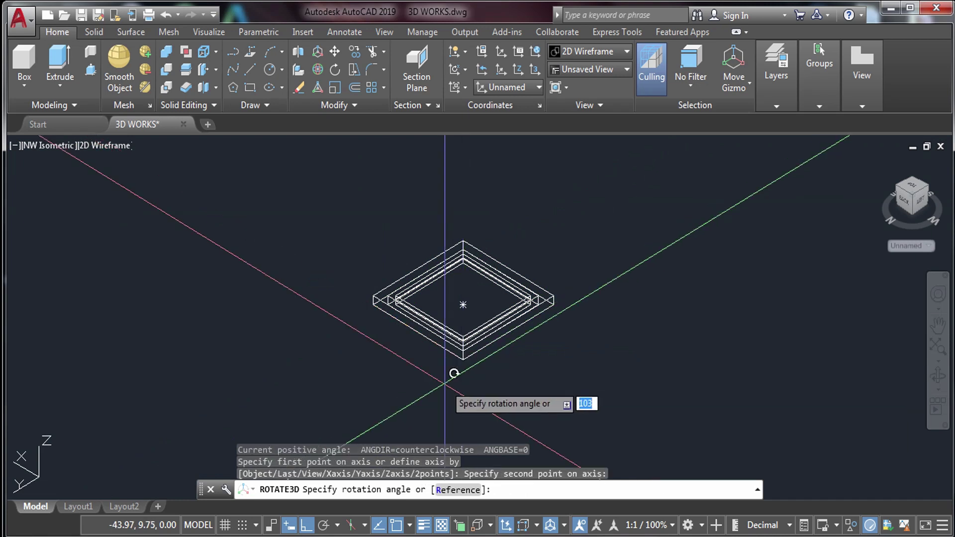
pyautogui.write('90')
pyautogui.press('Return')
pyautogui.press('Escape')
# Move the upright 0.6 by 0.6 window next to the house, near the small bathroom wall opening
pyautogui.click(533, 188)
pyautogui.click(356, 360)
pyautogui.press('Return')
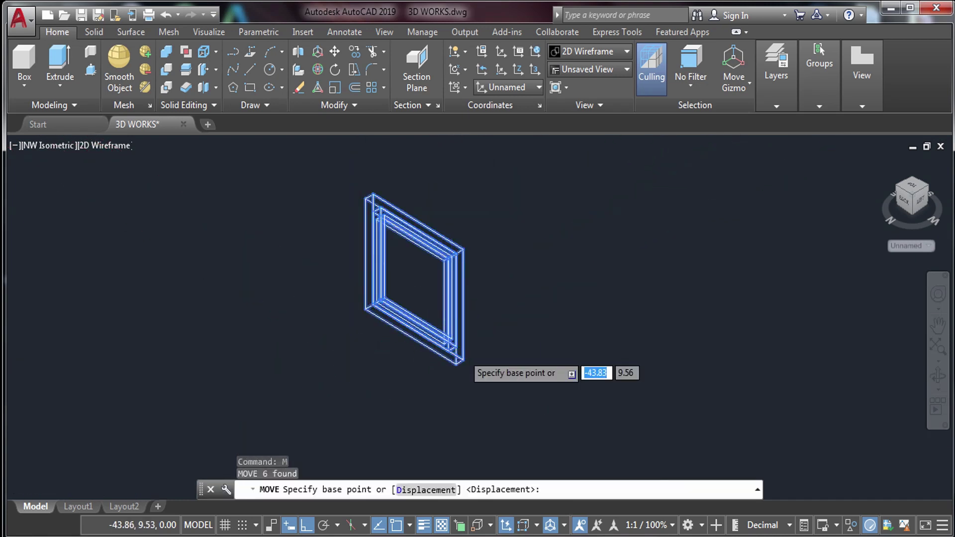
pyautogui.scroll(4, 448, 378)
pyautogui.click(456, 369)
pyautogui.scroll(-4, 458, 368)
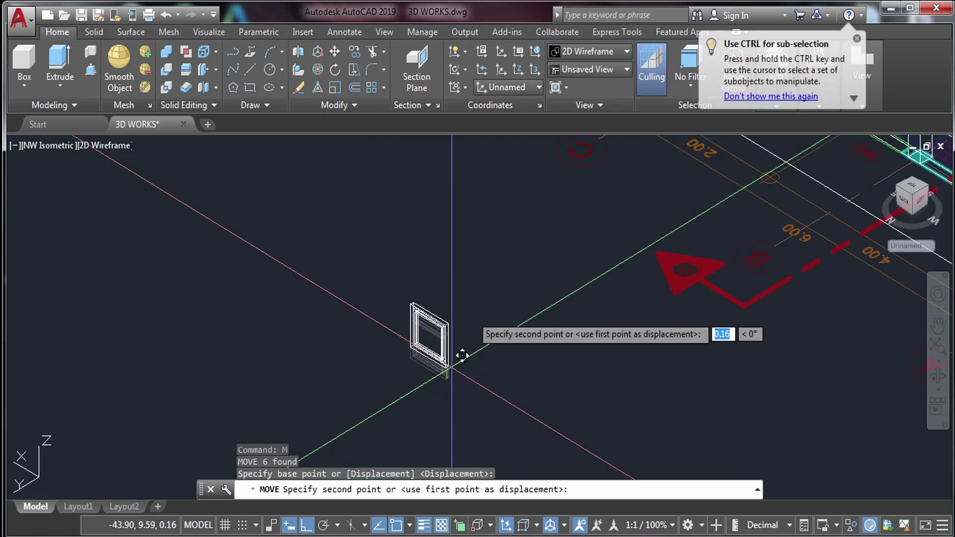
pyautogui.scroll(5, 710, 207)
pyautogui.moveTo(730, 155); pyautogui.dragTo(667, 251, button='middle')
pyautogui.click(674, 248)
pyautogui.press('Escape')
pyautogui.scroll(-3, 673, 247)
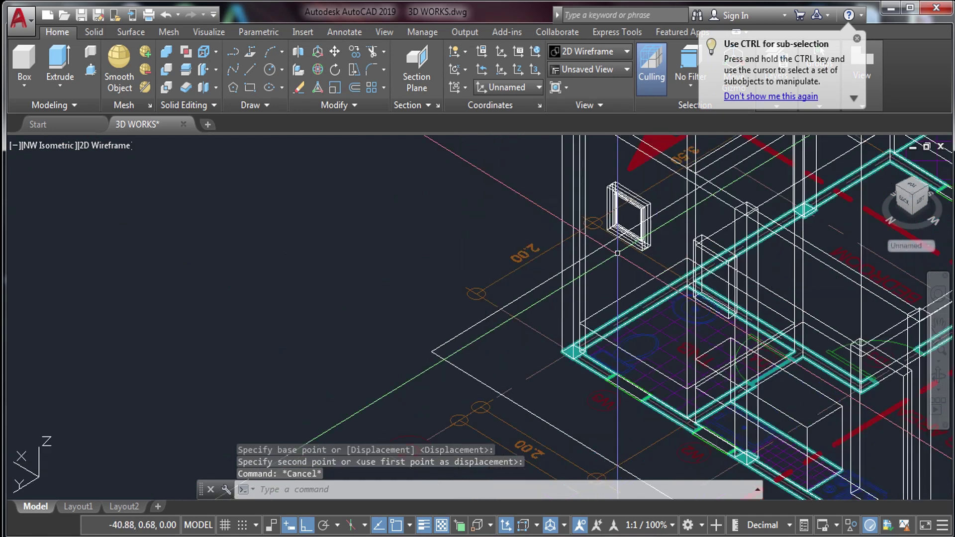
pyautogui.scroll(2, 607, 267)
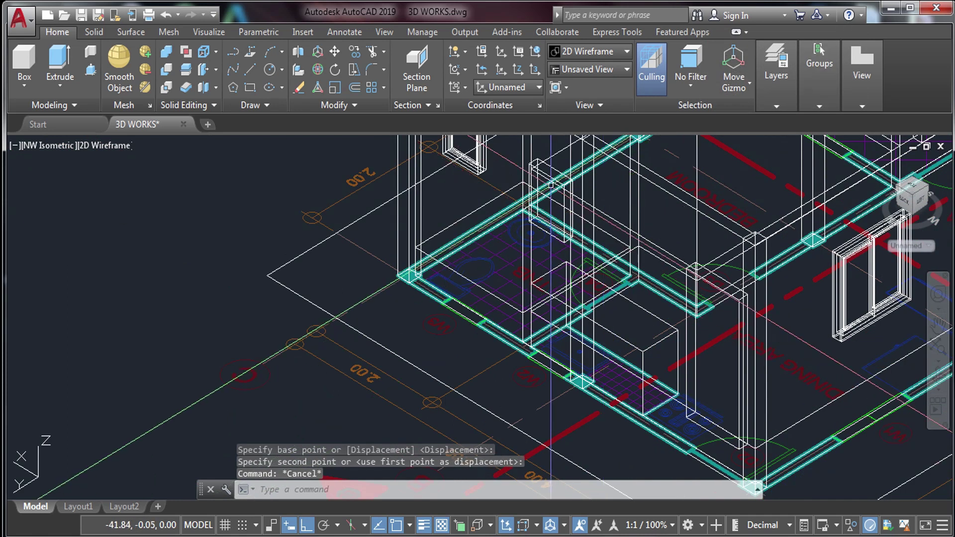
pyautogui.scroll(3, 551, 185)
pyautogui.moveTo(528, 356); pyautogui.dragTo(528, 354, button='middle')
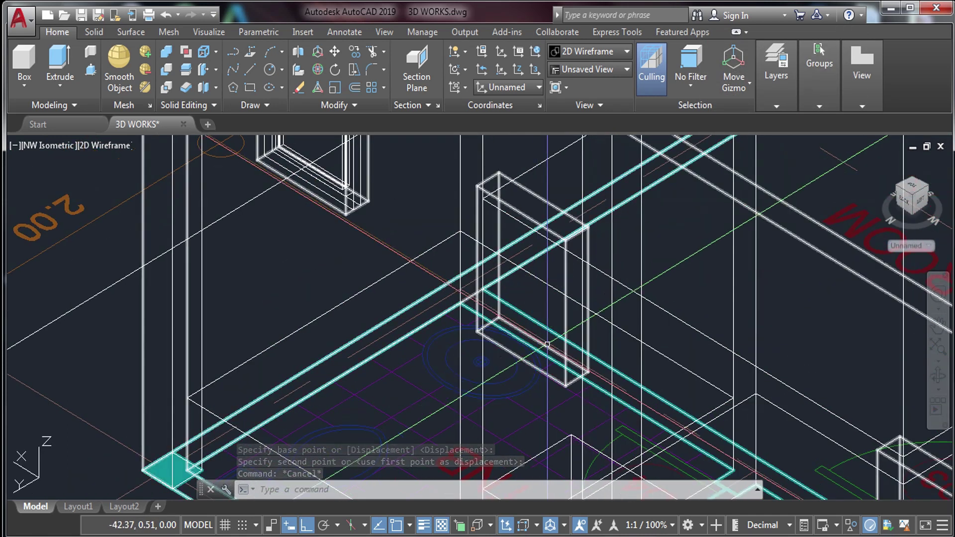
# Measure the height of the small bathroom wall opening between the midpoints of its lower and upper edges
pyautogui.write('l')
pyautogui.press('Escape')
pyautogui.write('dist')
pyautogui.press('Return')
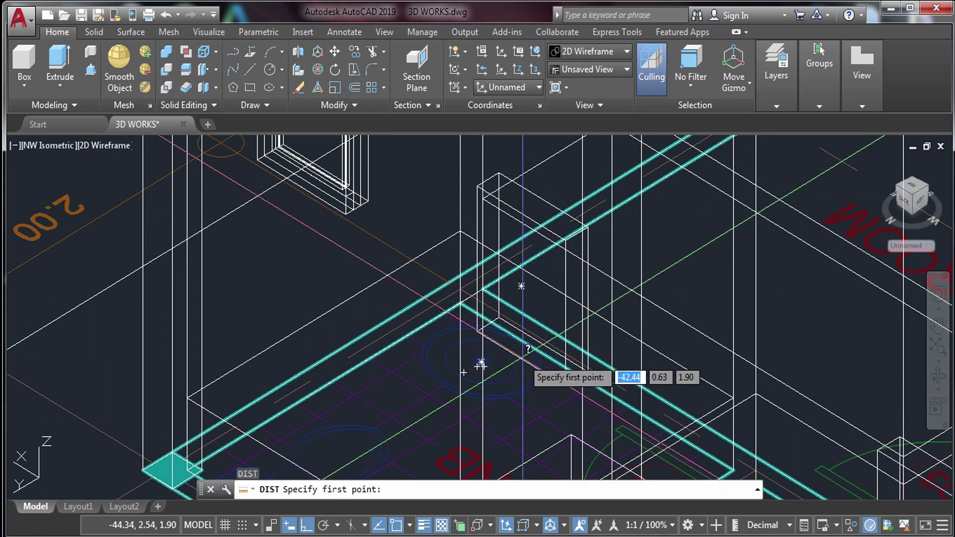
pyautogui.click(521, 358)
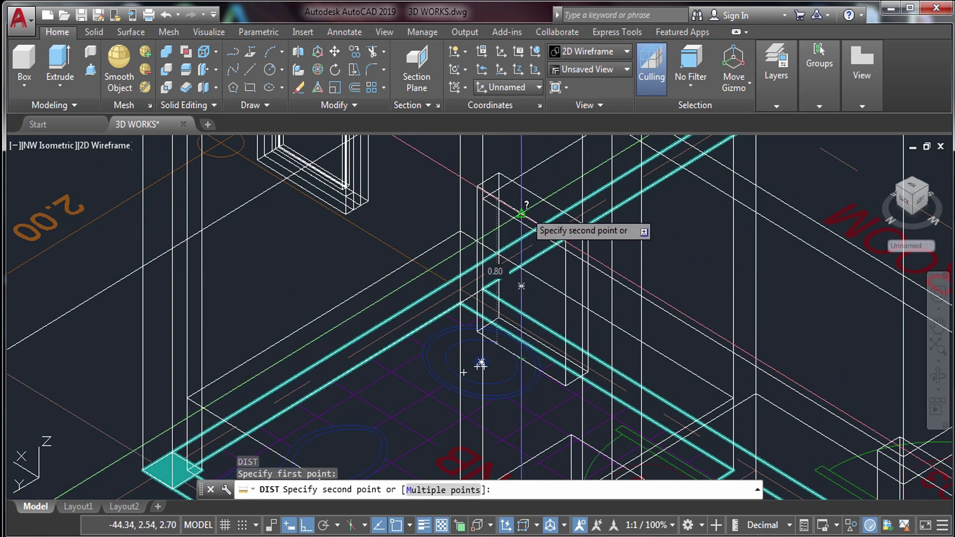
pyautogui.press('Escape')
# Draw a 0.6 by 0.8 rectangle in the empty area outside the house plan
pyautogui.scroll(-5, 512, 231)
pyautogui.scroll(4, 499, 301)
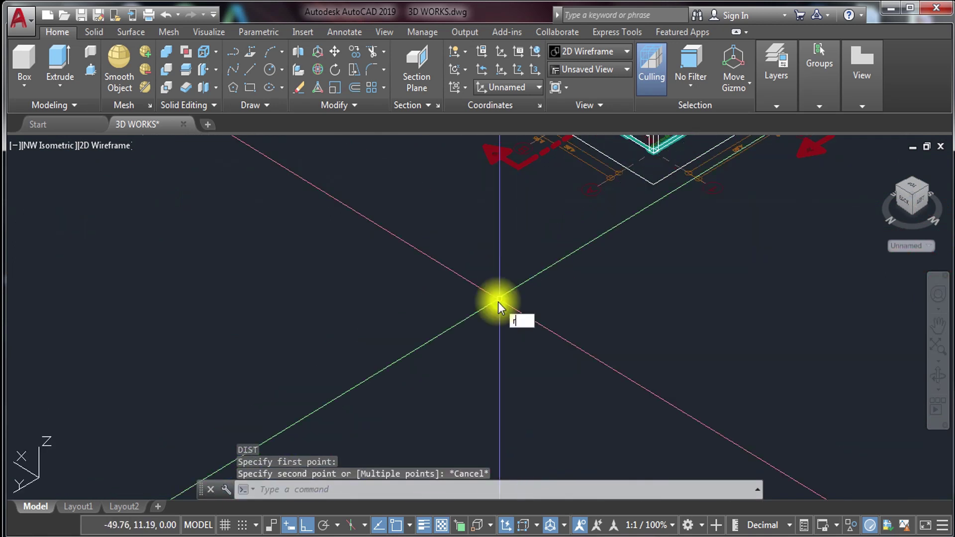
pyautogui.click(524, 224)
pyautogui.write('.6')
pyautogui.press('Tab')
pyautogui.write('.8')
pyautogui.press('Return')
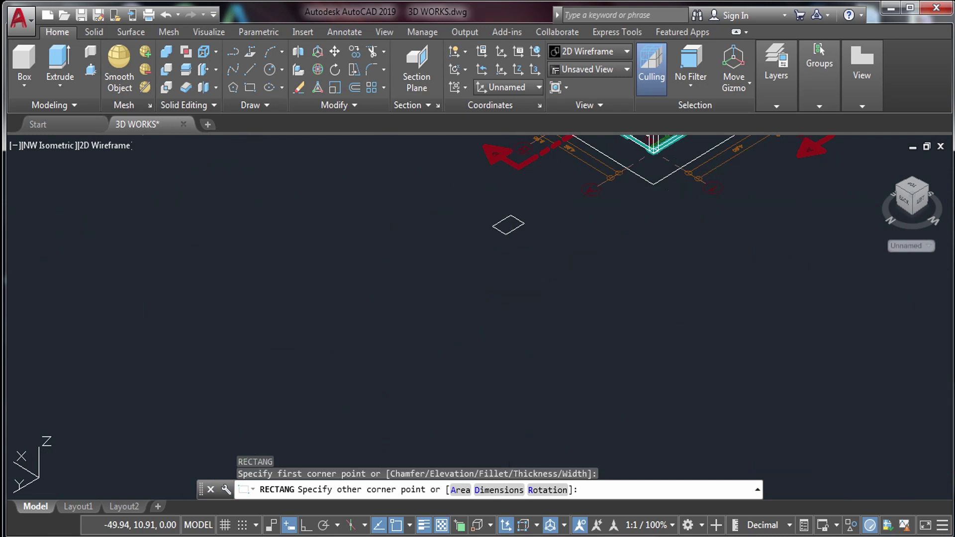
pyautogui.scroll(5, 547, 234)
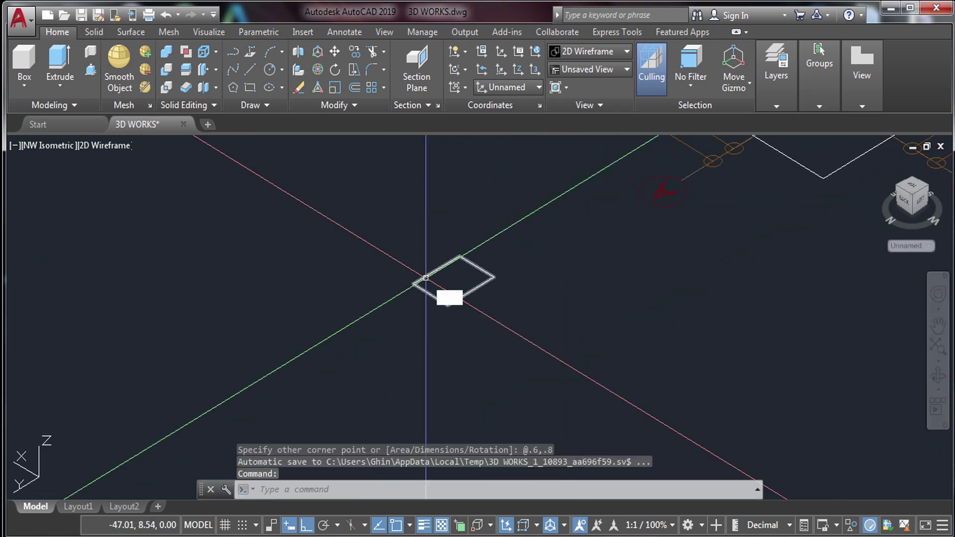
# Offset the 0.6 by 0.8 rectangle inward by 0.03
pyautogui.write('o')
pyautogui.press('Return')
pyautogui.press('Return')
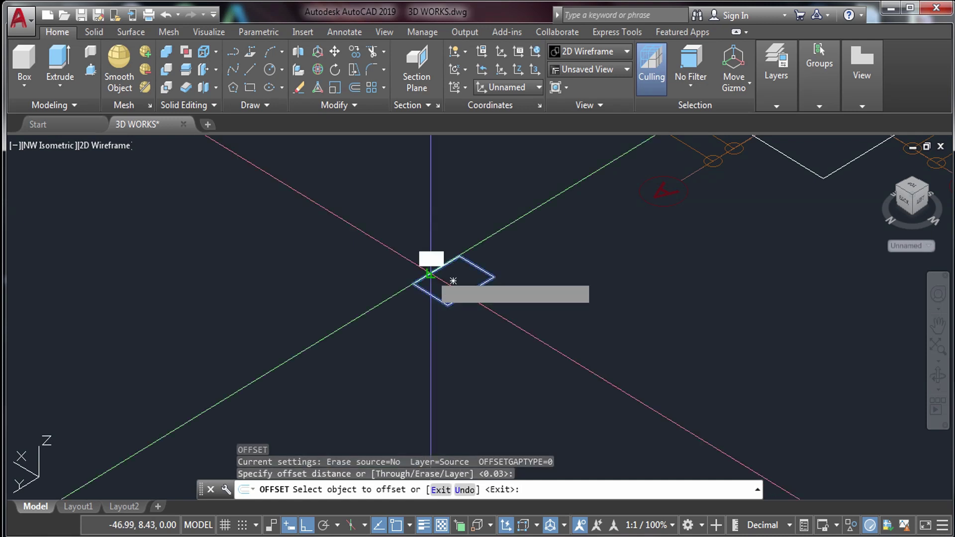
pyautogui.click(453, 282)
pyautogui.scroll(5, 453, 278)
pyautogui.click(435, 296)
pyautogui.press('Escape')
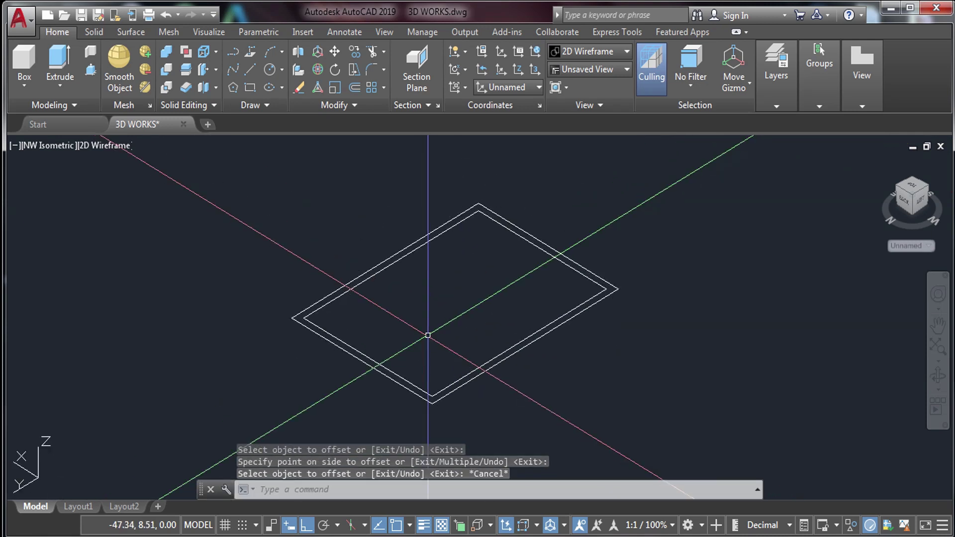
# Erase the inner rectangle made with the 0.03 offset
pyautogui.write('o')
pyautogui.press('Return')
pyautogui.press('Return')
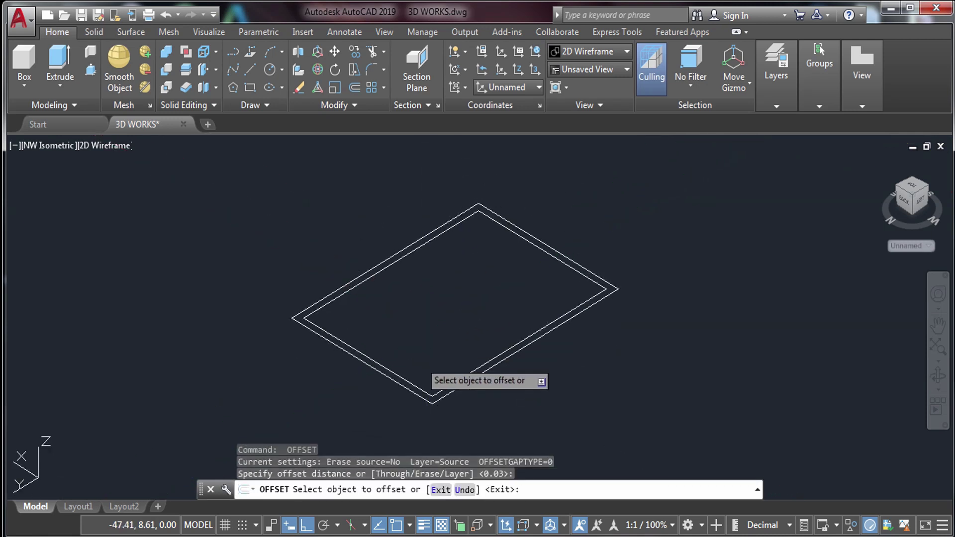
pyautogui.press('Escape')
pyautogui.click(406, 381)
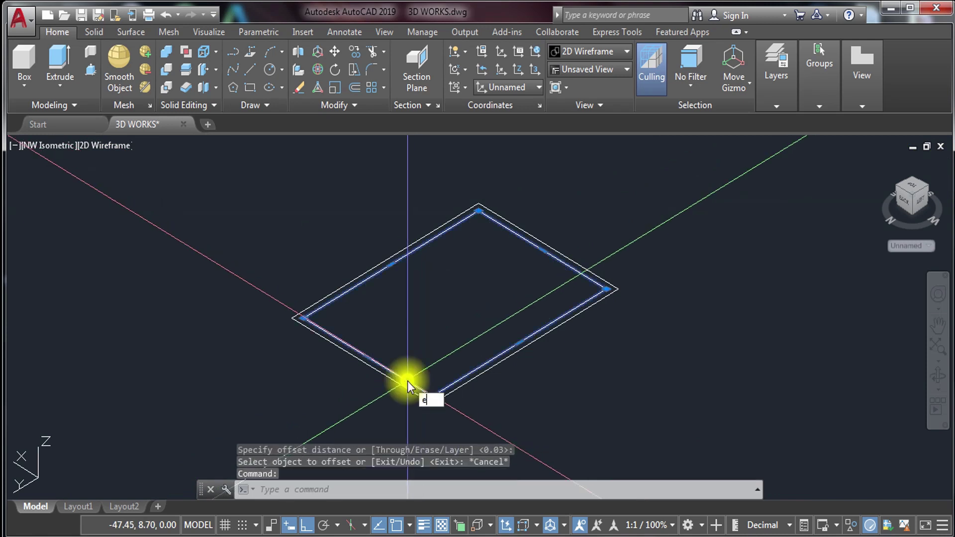
pyautogui.write('e')
pyautogui.press('Return')
# Offset the 0.6 by 0.8 rectangle inward by 0.05
pyautogui.write('o')
pyautogui.press('Return')
pyautogui.write('.05')
pyautogui.press('Return')
pyautogui.click(399, 385)
pyautogui.click(438, 318)
pyautogui.press('Escape')
# Offset the inner rectangle inward by another 0.05 to get three nested rectangles
pyautogui.write('o')
pyautogui.press('Return')
pyautogui.press('Return')
pyautogui.click(411, 373)
pyautogui.click(448, 320)
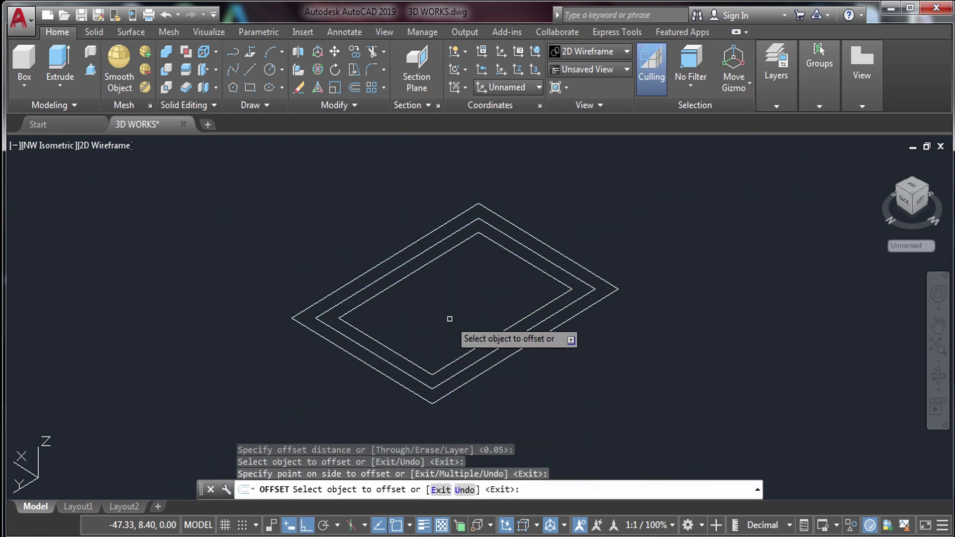
pyautogui.press('Escape')
pyautogui.press('Escape')
pyautogui.press('Escape')
# Copy the three nested rectangles about 0.8 along the X axis, beside the originals
pyautogui.click(642, 418)
pyautogui.click(407, 219)
pyautogui.write('co')
pyautogui.press('Return')
pyautogui.click(450, 287)
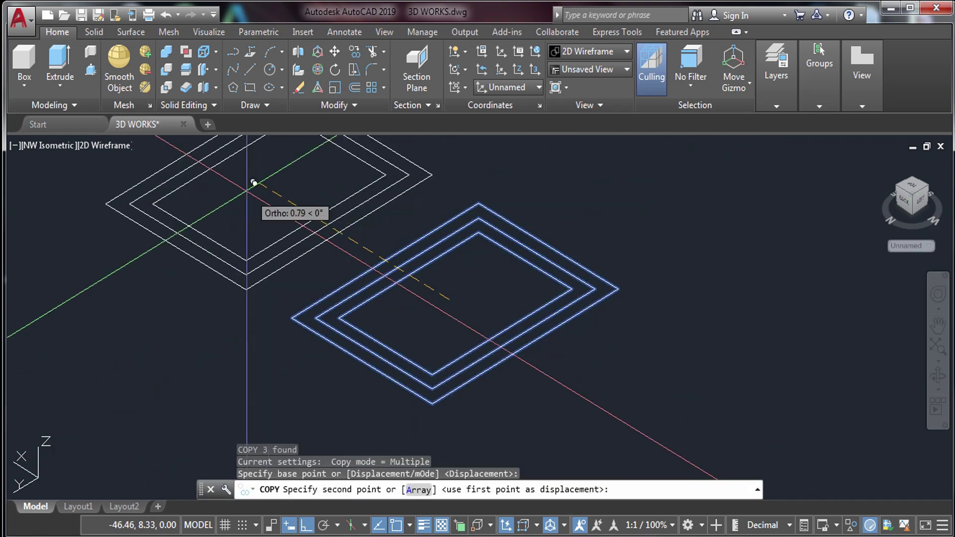
pyautogui.click(255, 167)
pyautogui.press('Escape')
# Presspull the band between the original outer and middle rectangles 0.05 as the outer frame, and erase the innermost rectangle
pyautogui.write('pre')
pyautogui.press('Return')
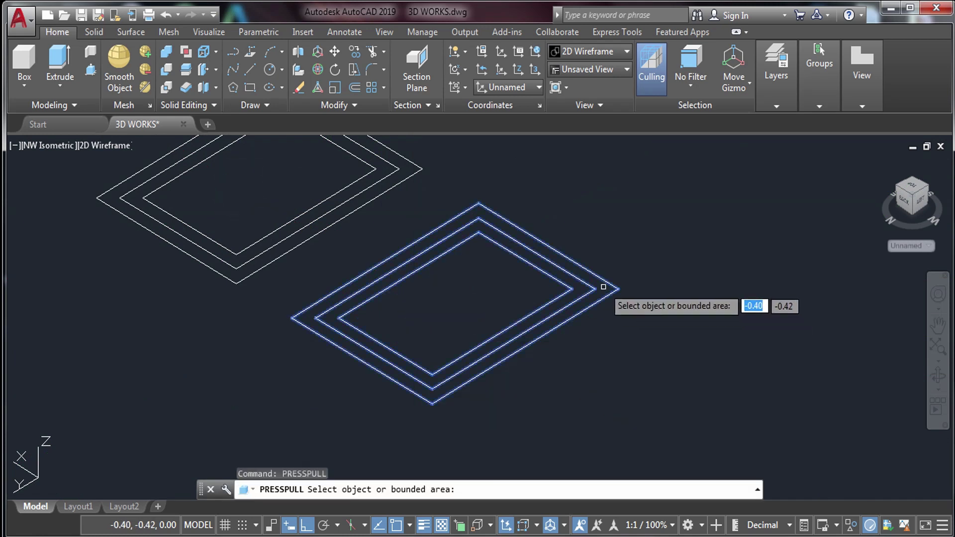
pyautogui.click(454, 304)
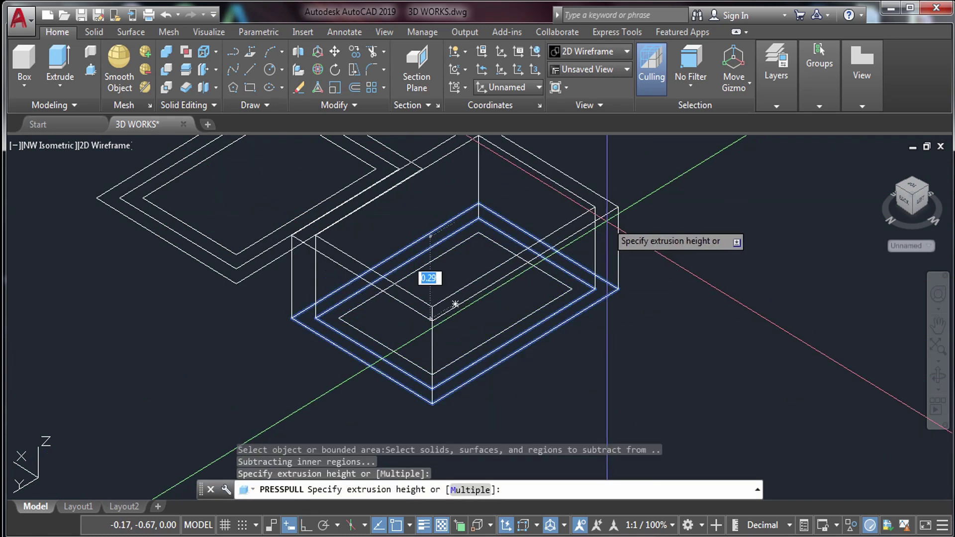
pyautogui.write('.05')
pyautogui.press('Return')
pyautogui.click(494, 245)
pyautogui.click(487, 238)
pyautogui.write('e')
pyautogui.press('Return')
# Presspull the band between the middle and innermost rectangles of the copied set 0.025 as the inner frame
pyautogui.moveTo(351, 270); pyautogui.dragTo(504, 377, button='middle')
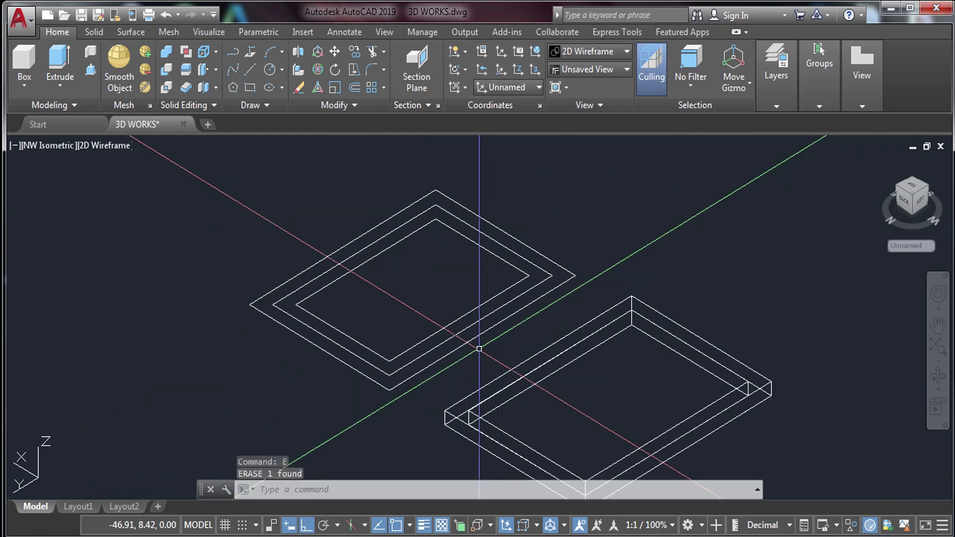
pyautogui.write('pre')
pyautogui.press('Return')
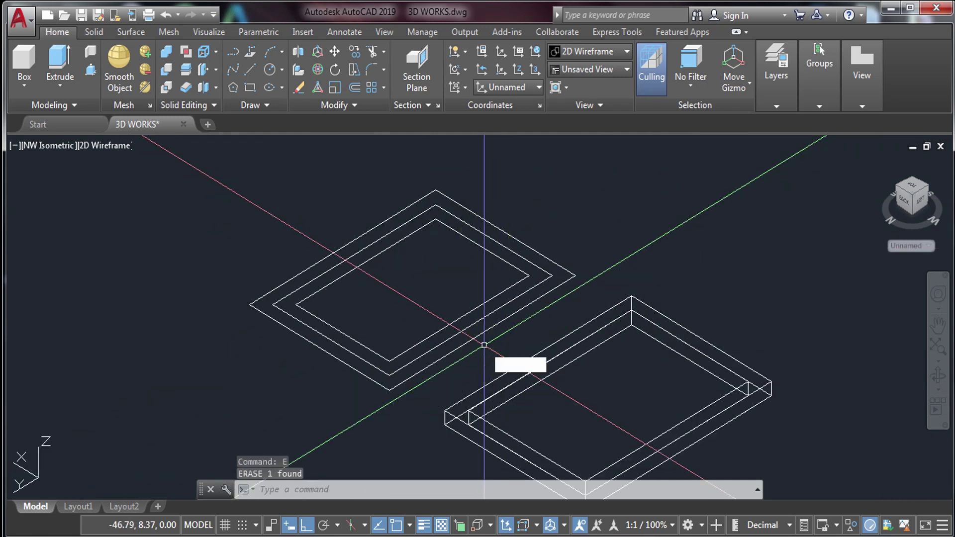
pyautogui.scroll(5, 528, 273)
pyautogui.click(520, 262)
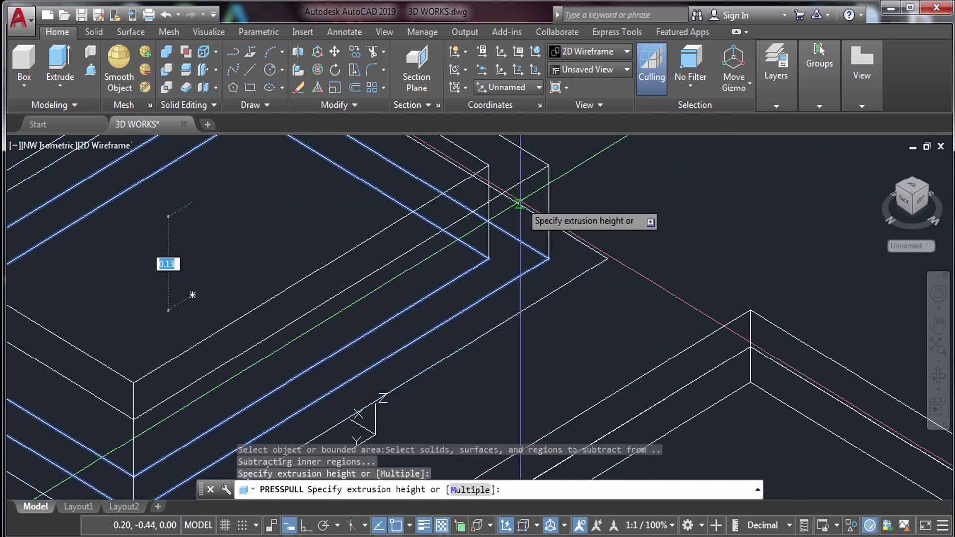
pyautogui.press('Return')
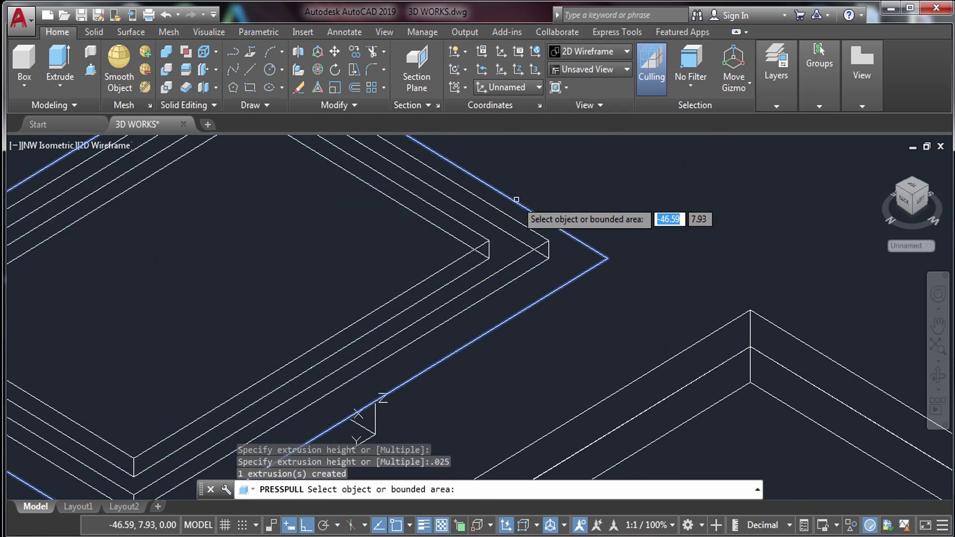
pyautogui.press('Return')
# Move the 0.025 thick inner frame about 0.9 along the Y axis, clear of the copied rectangles
pyautogui.click(535, 242)
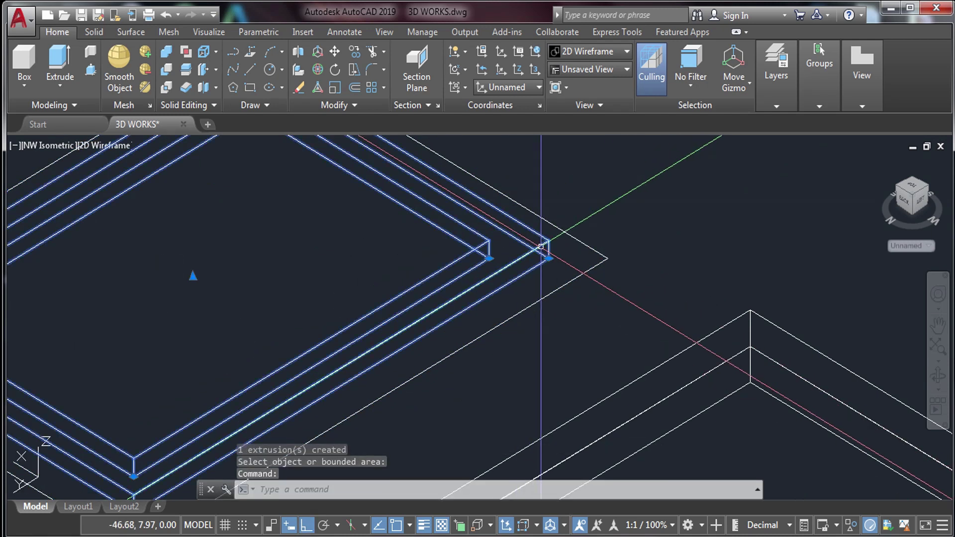
pyautogui.write('m')
pyautogui.press('Return')
pyautogui.click(527, 230)
pyautogui.scroll(-5, 458, 274)
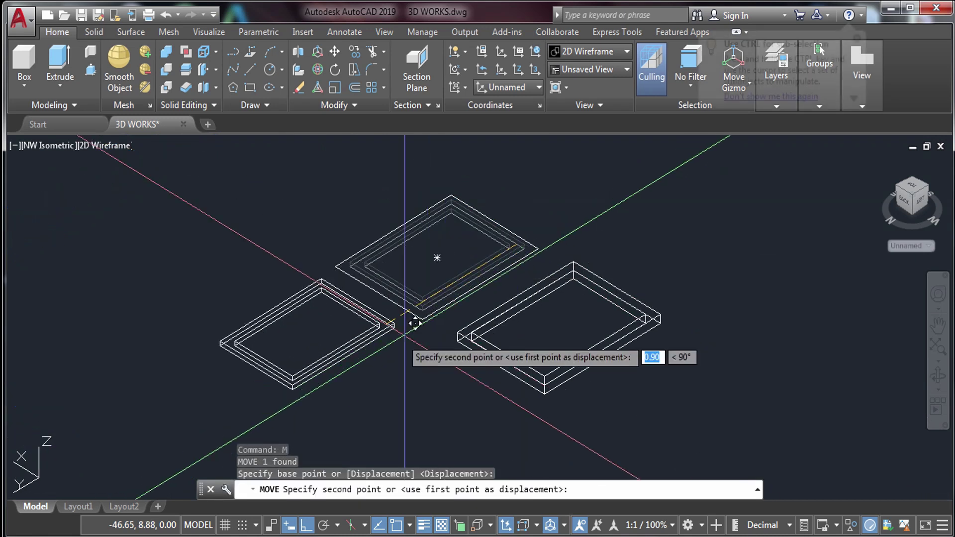
pyautogui.press('Escape')
# Erase the outer and middle rectangles of the copied set and extrude the innermost one 0.01 as the glass pane
pyautogui.scroll(4, 389, 263)
pyautogui.click(334, 291)
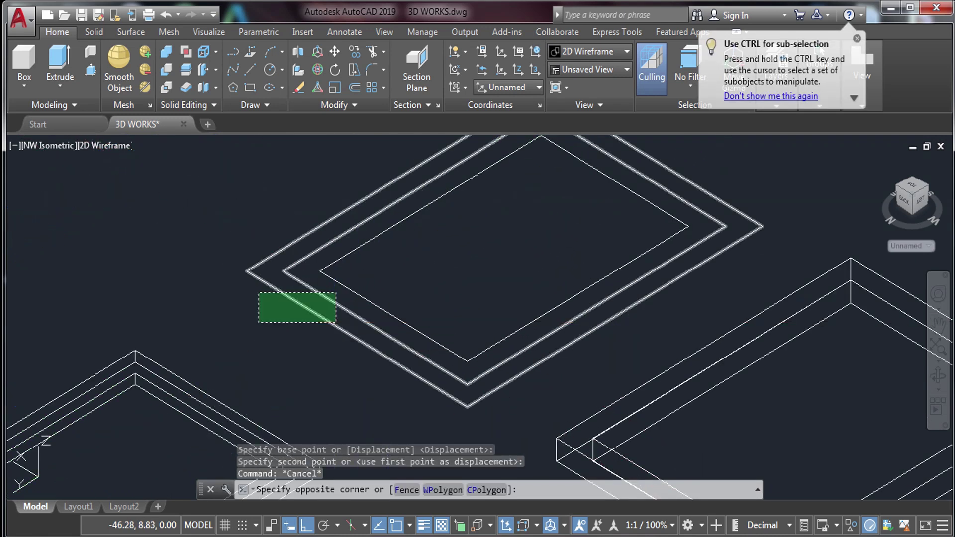
pyautogui.click(339, 313)
pyautogui.write('ext')
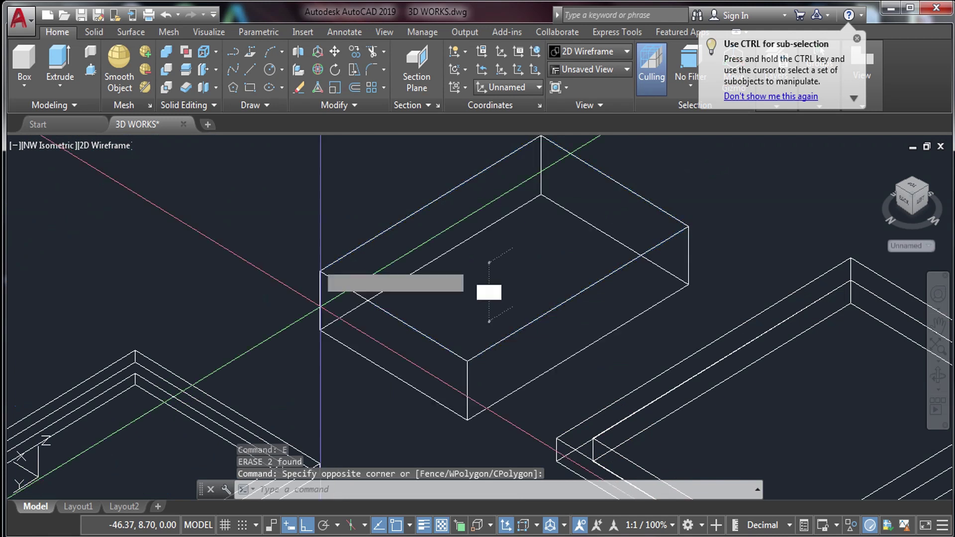
pyautogui.press('Return')
pyautogui.write('.01')
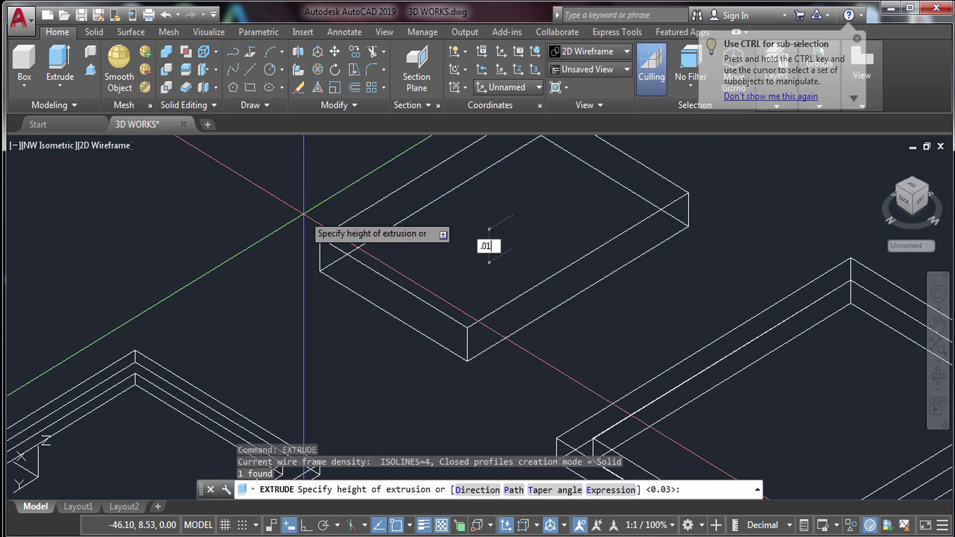
pyautogui.press('Return')
pyautogui.press('Escape')
# Move the 0.01 thick glass pane into the inner frame, matching the midpoints of their vertical corner edges
pyautogui.click(324, 327)
pyautogui.click(276, 219)
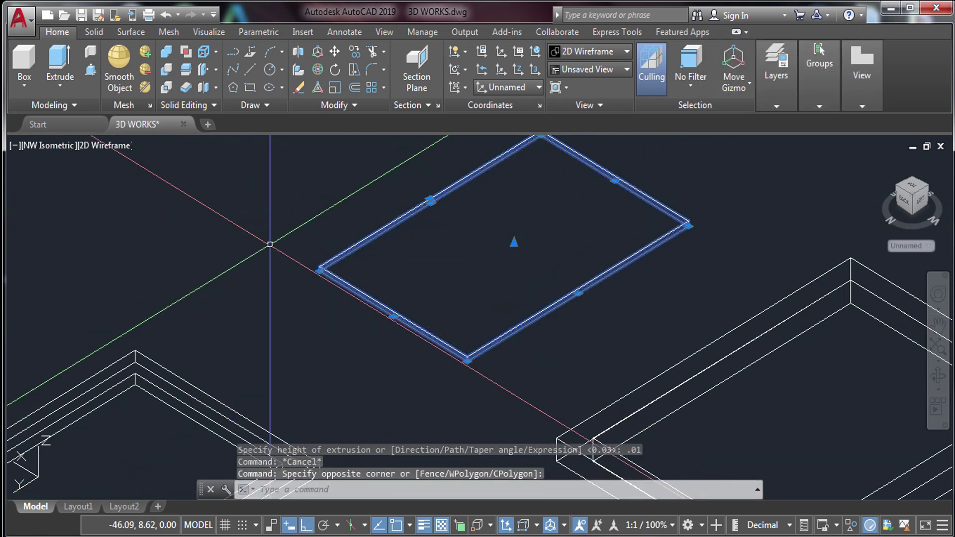
pyautogui.write('m')
pyautogui.press('Return')
pyautogui.scroll(2, 273, 267)
pyautogui.scroll(2, 319, 255)
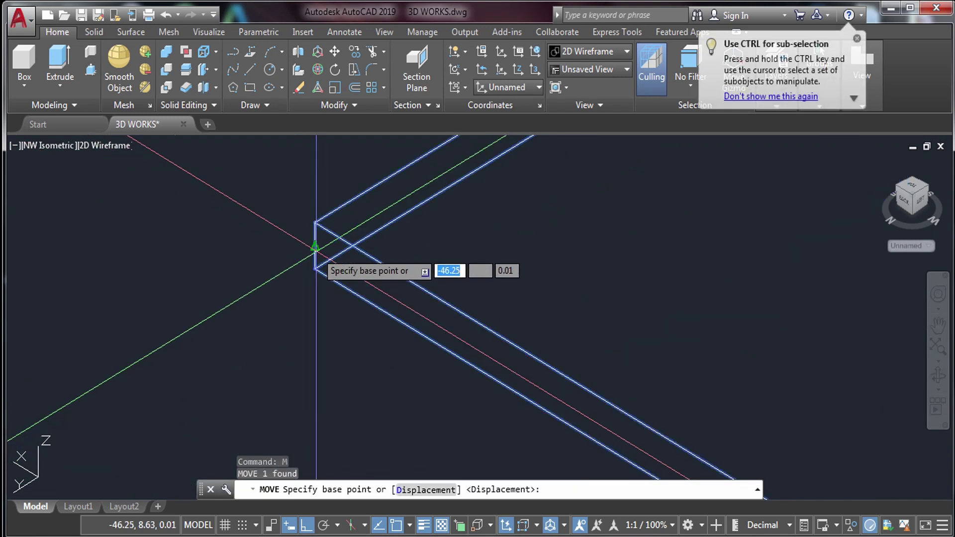
pyautogui.click(315, 247)
pyautogui.scroll(-4, 316, 247)
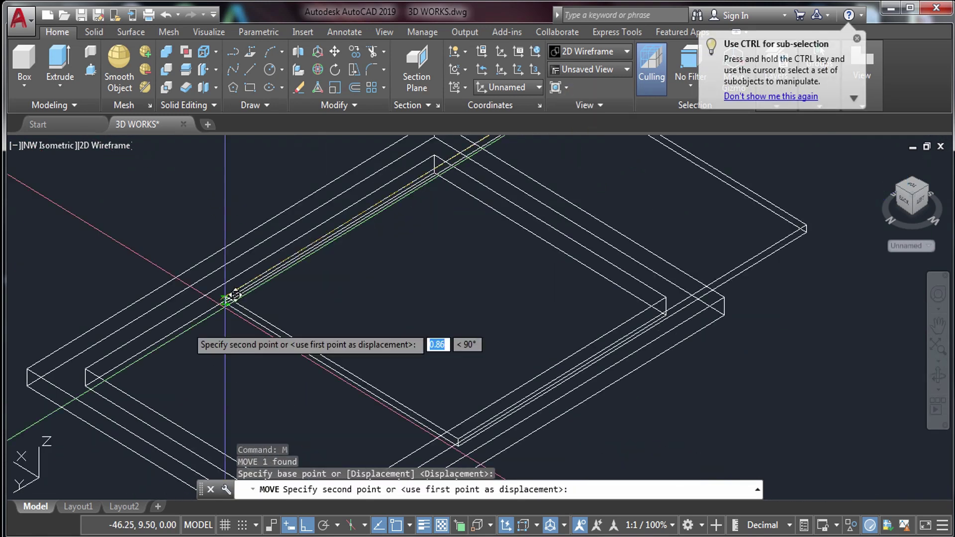
pyautogui.scroll(4, 94, 371)
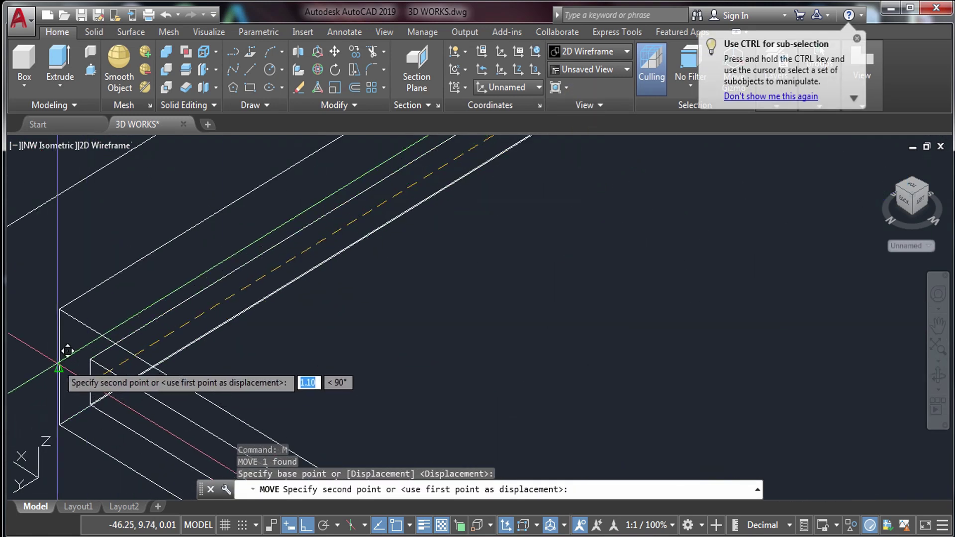
pyautogui.click(56, 363)
pyautogui.scroll(-5, 55, 363)
pyautogui.press('Escape')
# Move the inner frame and its glass into the 0.6 by 0.8 outer frame, matching the midpoints of their corner edges
pyautogui.click(675, 236)
pyautogui.click(625, 289)
pyautogui.click(505, 375)
pyautogui.scroll(3, 224, 319)
pyautogui.write('M')
pyautogui.press('Return')
pyautogui.scroll(3, 195, 286)
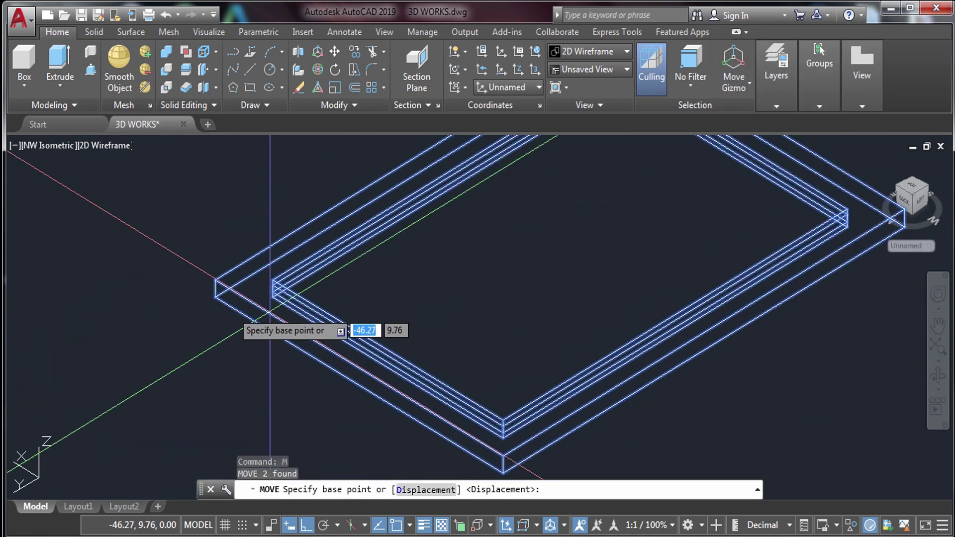
pyautogui.click(284, 261)
pyautogui.scroll(-3, 406, 299)
pyautogui.scroll(2, 393, 306)
pyautogui.scroll(-3, 601, 234)
pyautogui.scroll(3, 263, 298)
pyautogui.scroll(2, 64, 271)
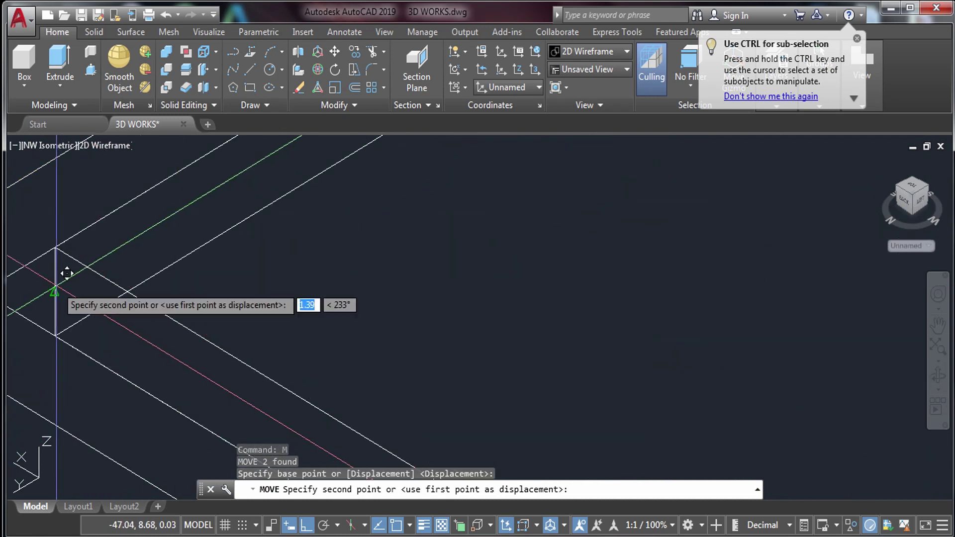
pyautogui.scroll(-3, 66, 279)
pyautogui.press('Escape')
# Rotate the assembled 0.6 by 0.8 window 90 degrees in 3D about its short lower front edge to stand it upright
pyautogui.scroll(-5, 335, 254)
pyautogui.moveTo(537, 279); pyautogui.dragTo(473, 289, button='middle')
pyautogui.click(602, 207)
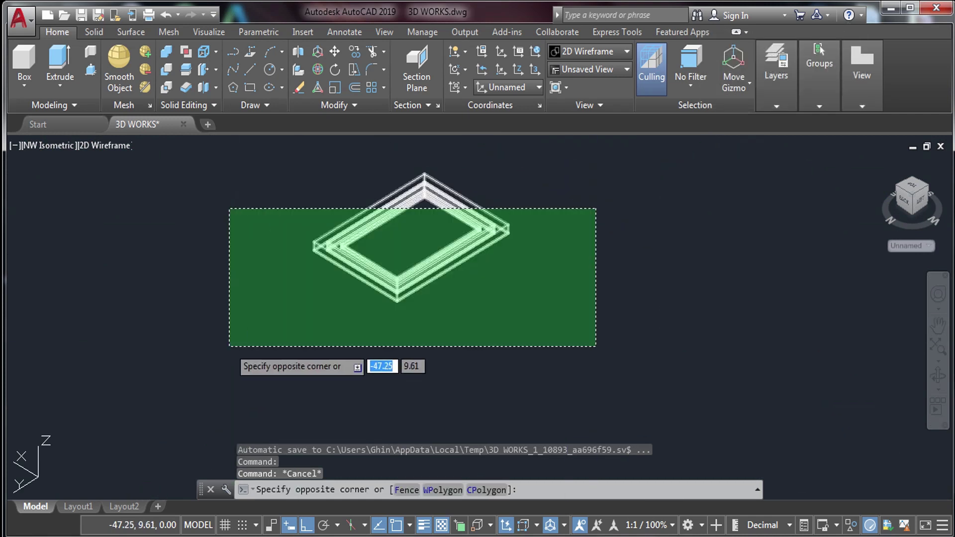
pyautogui.click(228, 343)
pyautogui.write('ro')
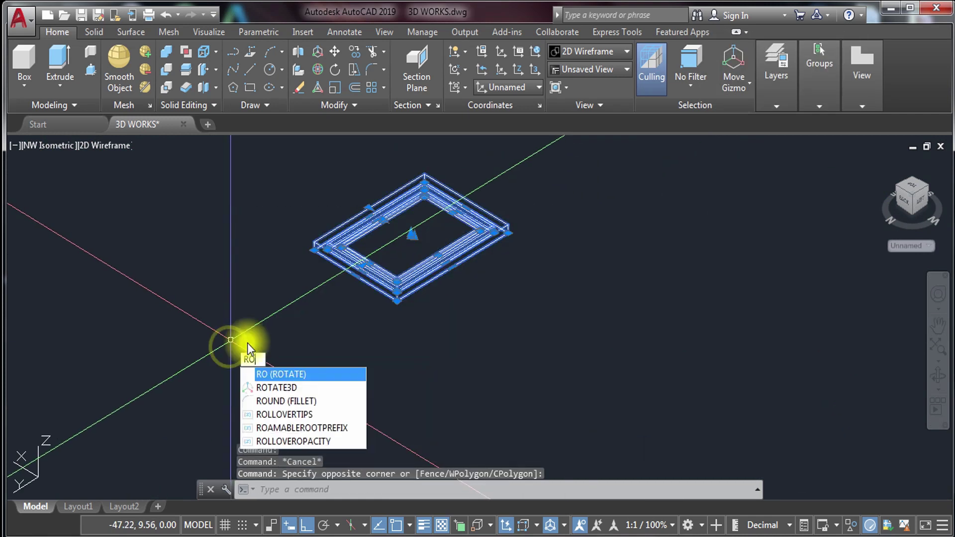
pyautogui.click(287, 388)
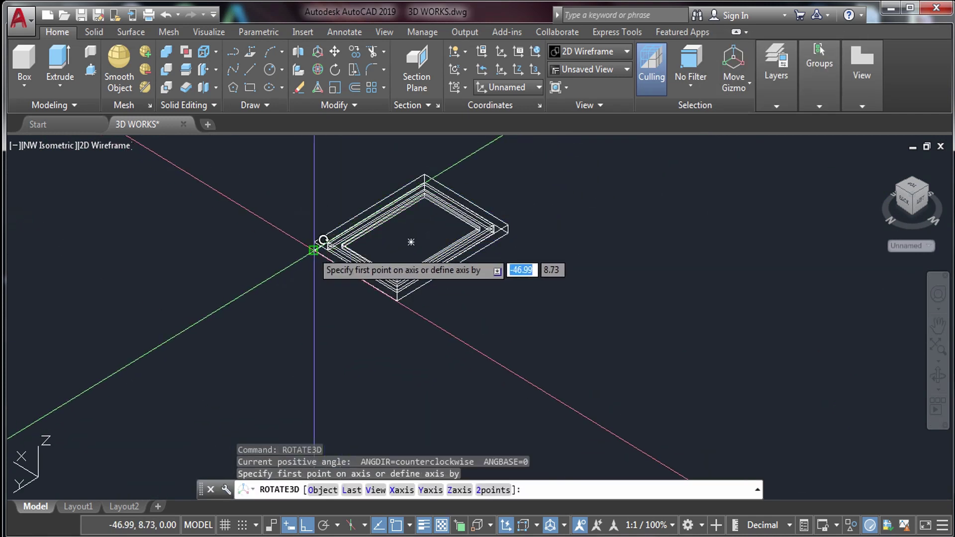
pyautogui.click(397, 300)
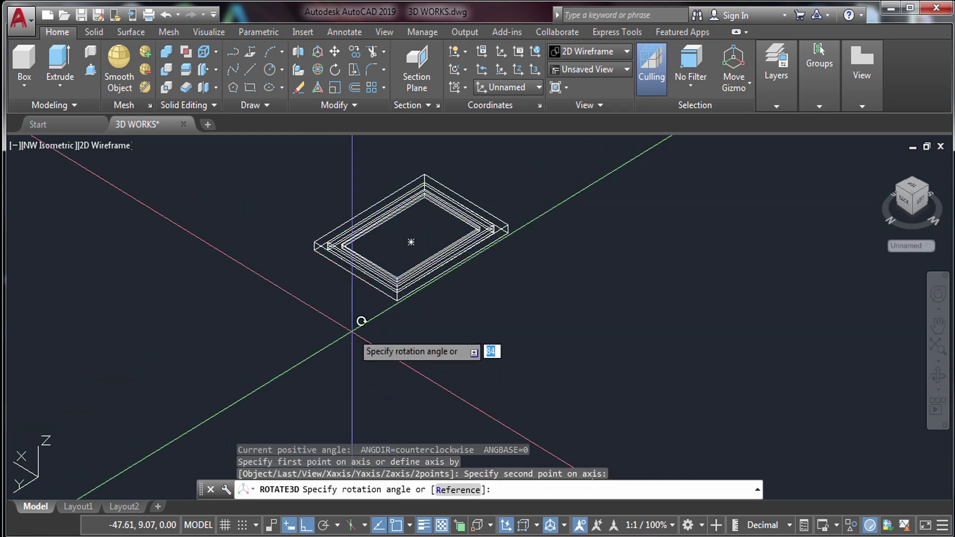
pyautogui.write('90')
pyautogui.press('Return')
pyautogui.scroll(-3, 362, 328)
pyautogui.press('Escape')
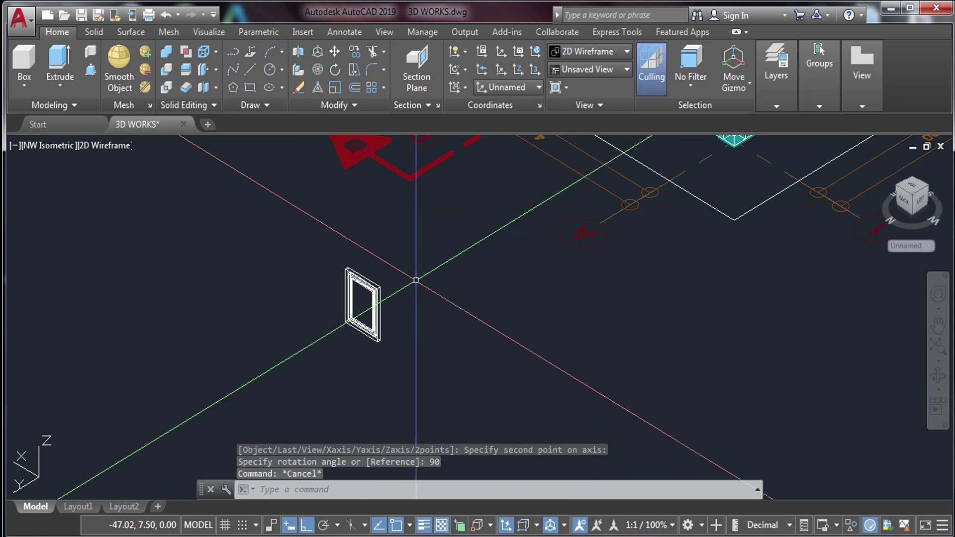
# Move the upright 0.6 by 0.8 window by its lower corner into the matching opening in the house wall
pyautogui.scroll(1, 363, 319)
pyautogui.click(416, 280)
pyautogui.click(304, 370)
pyautogui.write('m')
pyautogui.press('Return')
pyautogui.scroll(5, 349, 319)
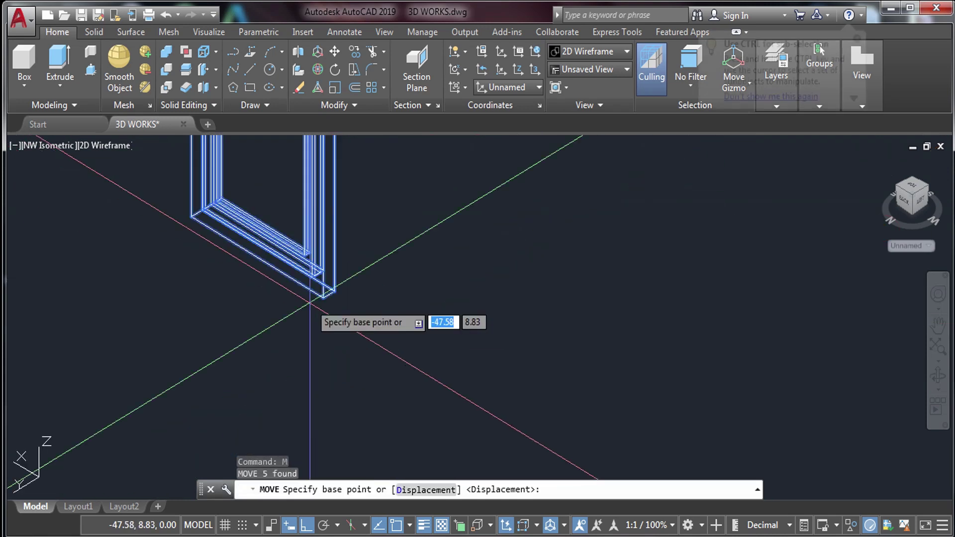
pyautogui.click(343, 279)
pyautogui.scroll(-5, 349, 298)
pyautogui.moveTo(308, 398); pyautogui.dragTo(269, 485, button='middle')
pyautogui.moveTo(497, 199); pyautogui.dragTo(423, 433, button='middle')
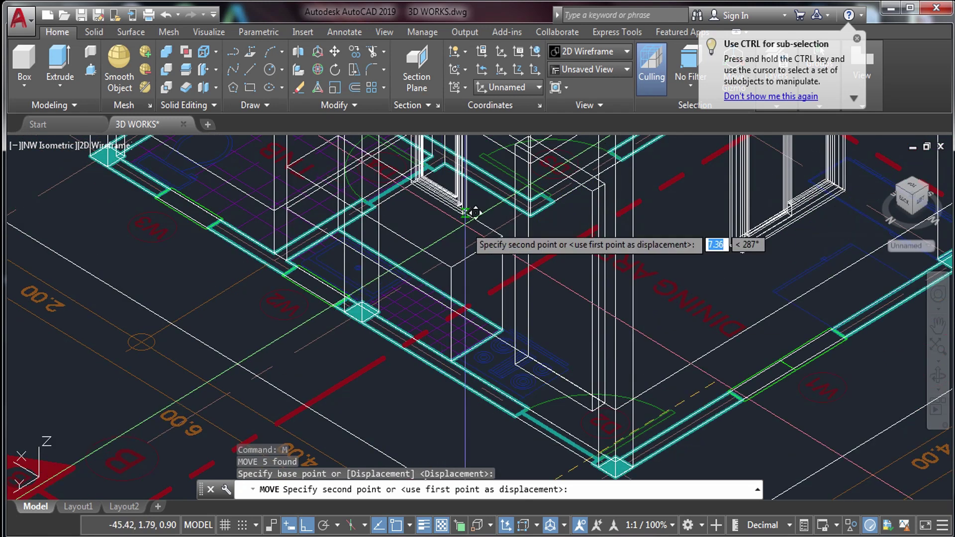
pyautogui.moveTo(434, 172); pyautogui.dragTo(429, 274, button='middle')
pyautogui.scroll(4, 328, 215)
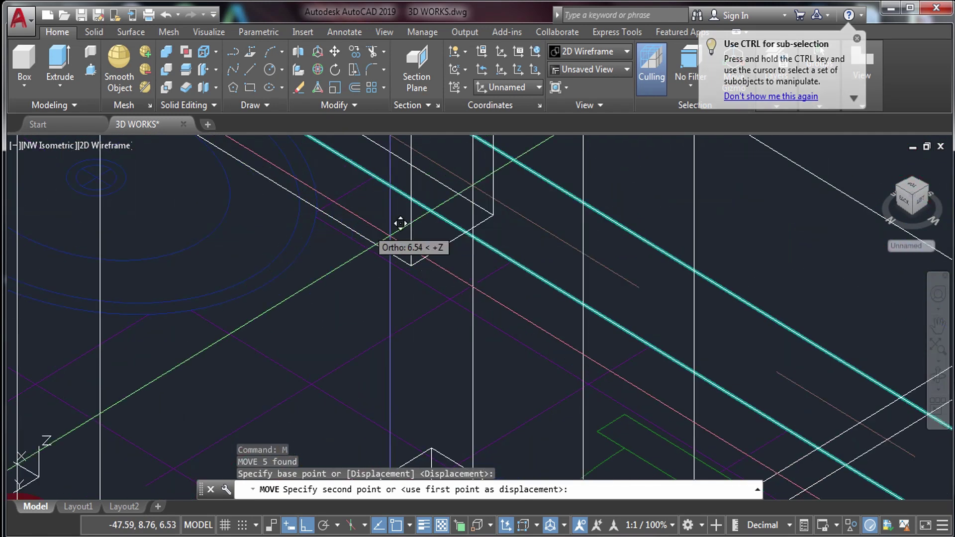
pyautogui.press('Escape')
pyautogui.scroll(-3, 488, 249)
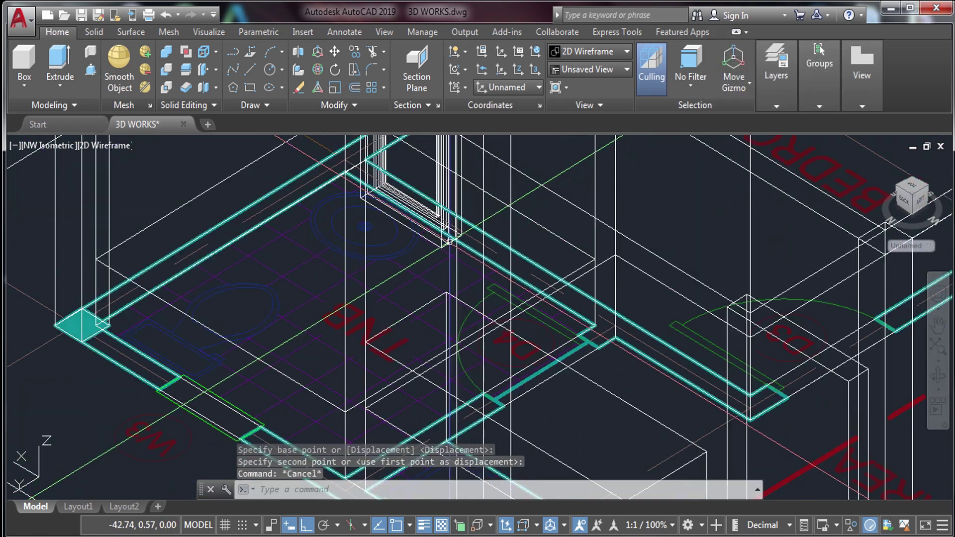
pyautogui.scroll(-4, 497, 269)
pyautogui.scroll(-3, 568, 311)
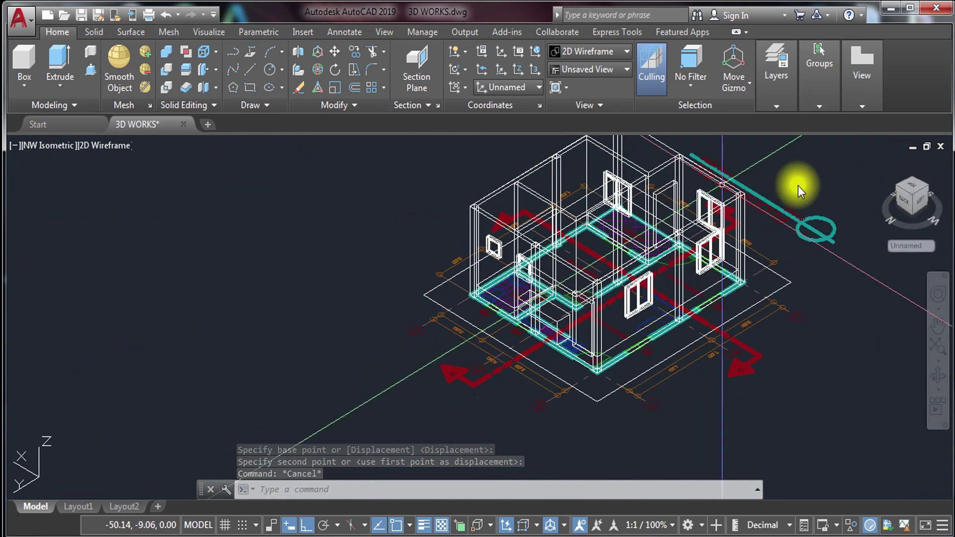
# Switch to the top view and work in the empty area beside the floor plan title
pyautogui.click(54, 150)
pyautogui.click(84, 184)
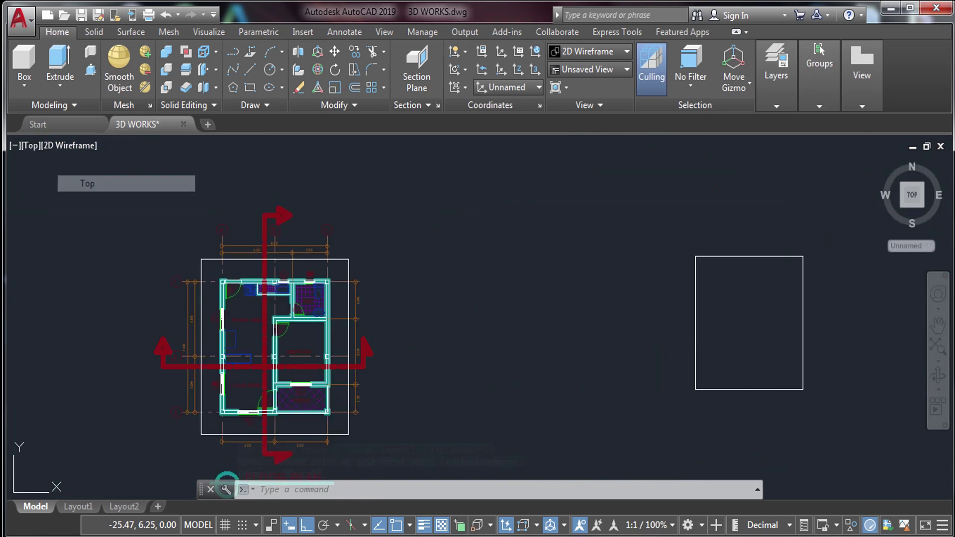
pyautogui.scroll(3, 398, 299)
pyautogui.moveTo(395, 341); pyautogui.dragTo(344, 269, button='middle')
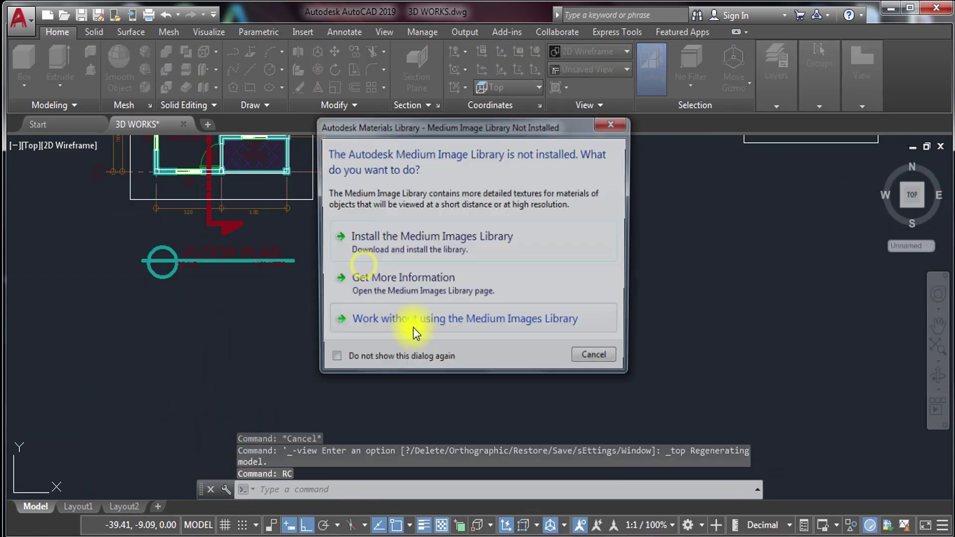
pyautogui.click(412, 324)
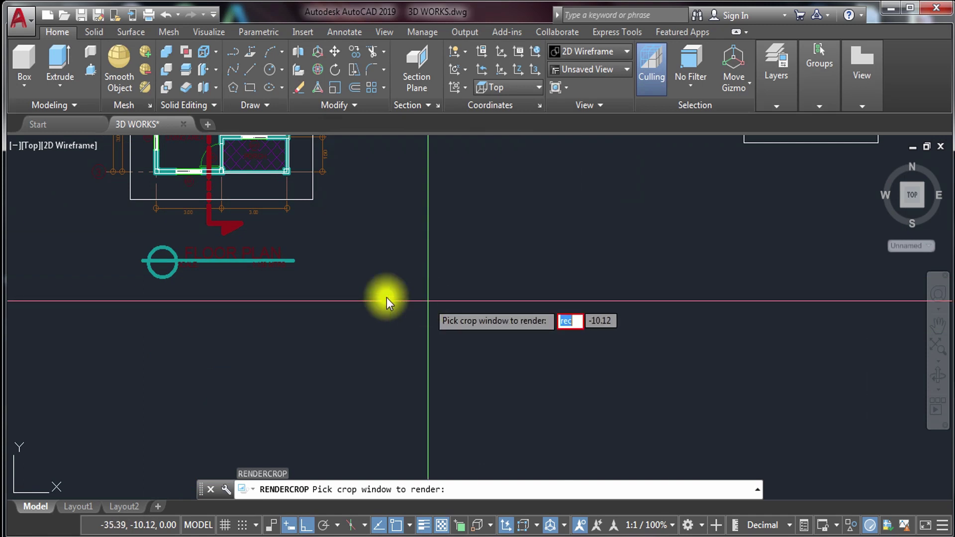
pyautogui.press('Escape')
pyautogui.press('Escape')
# Draw a 1 by 2.1 rectangle in the empty area below and beside the floor plan
pyautogui.write('r')
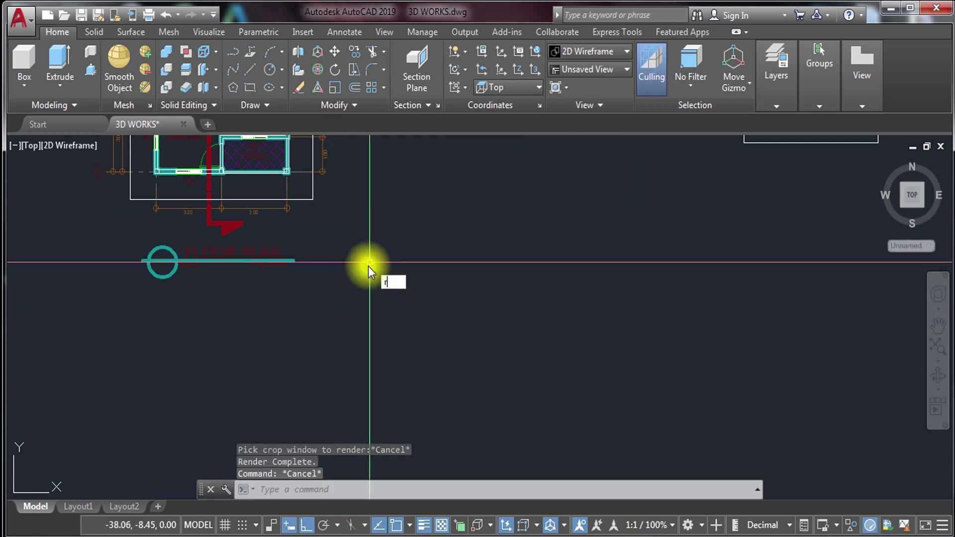
pyautogui.write('ec')
pyautogui.press('Return')
pyautogui.click(384, 253)
pyautogui.write('1')
pyautogui.press('Tab')
pyautogui.write('2.1')
pyautogui.press('Return')
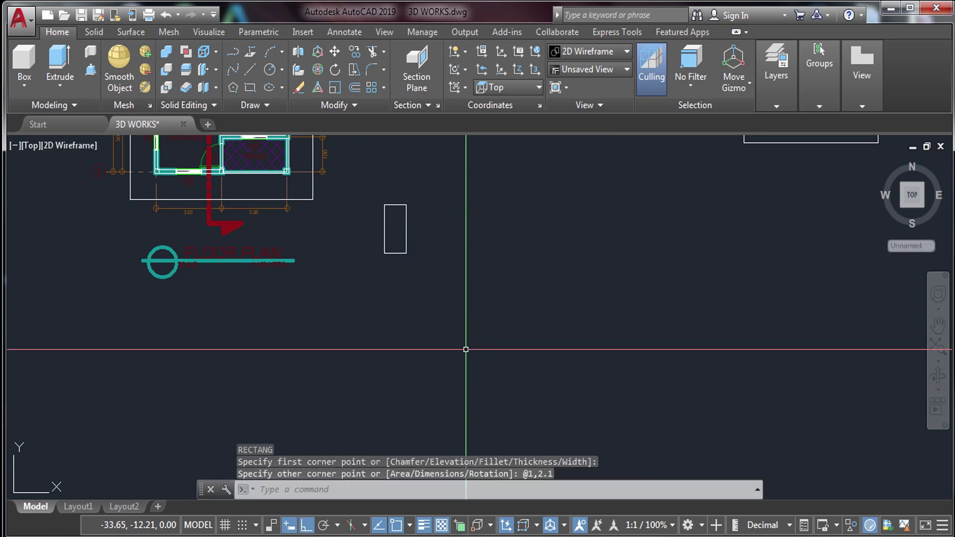
# Draw a 1 by 0.9 rectangle beside the 1 by 2.1 one
pyautogui.write('rec')
pyautogui.press('Return')
pyautogui.click(439, 191)
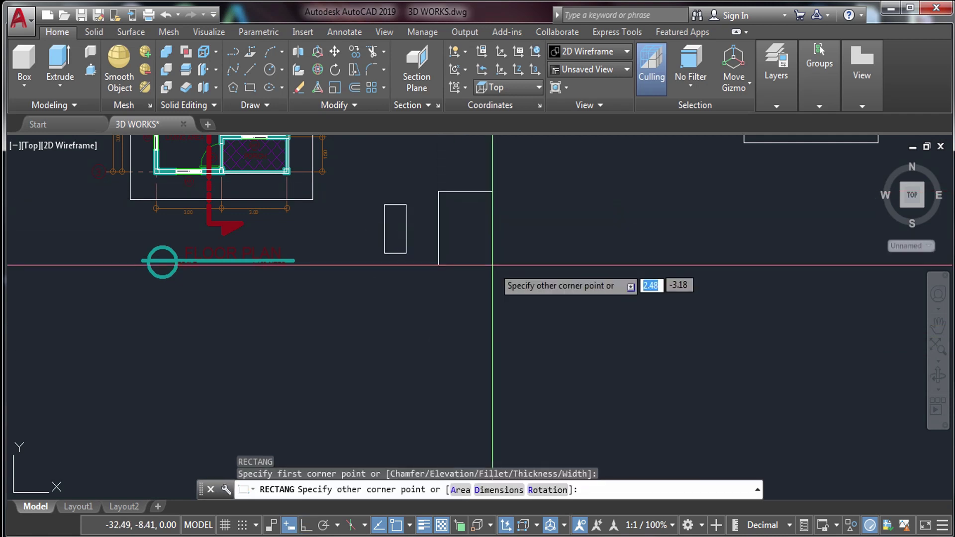
pyautogui.write('.9')
pyautogui.press('Return')
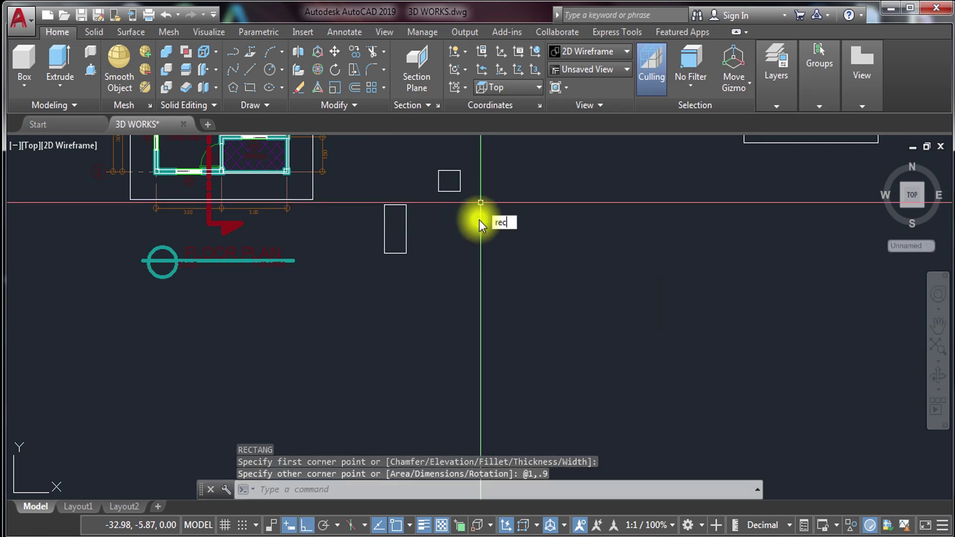
# Draw a 2.1 by 0.9 rectangle beside the 1 by 2.1 one
pyautogui.write('rec')
pyautogui.press('Return')
pyautogui.click(457, 228)
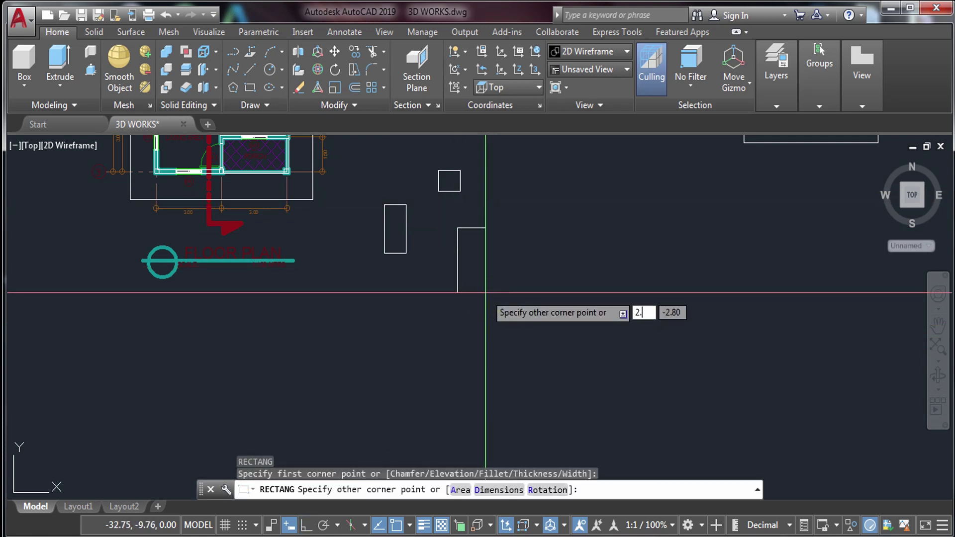
pyautogui.write('.9')
pyautogui.press('Return')
# Rotate the 2.1 by 0.9 rectangle a quarter turn about its lower-right corner so it stands upright
pyautogui.click(472, 225)
pyautogui.click(419, 257)
pyautogui.write('ro')
pyautogui.press('Return')
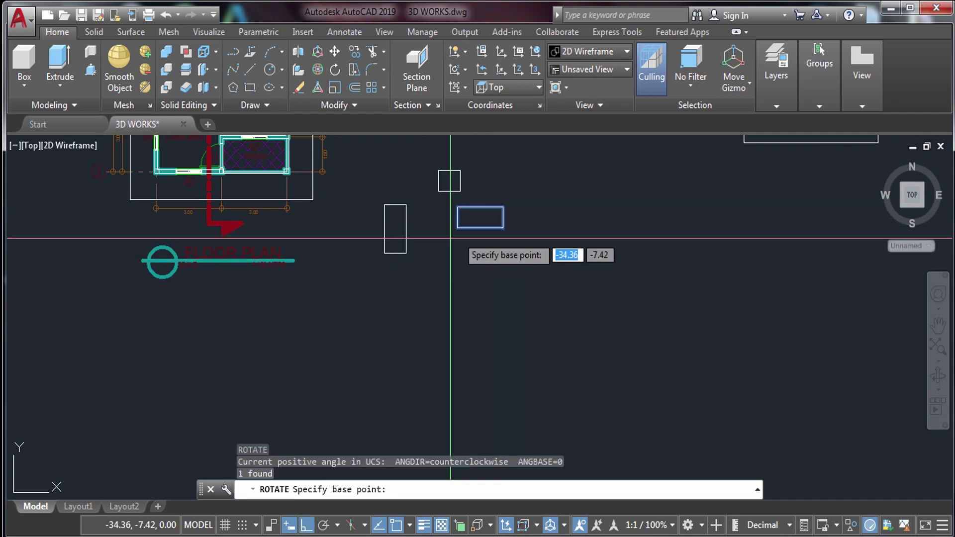
pyautogui.click(503, 228)
pyautogui.press('Return')
# Erase the stray 1 by 0.9 rectangle
pyautogui.click(472, 171)
pyautogui.click(442, 217)
pyautogui.write('e')
pyautogui.press('Return')
# Move the 0.9 by 2.1 rectangle next to the 1 by 2.1 rectangle, roughly level with it
pyautogui.click(529, 199)
pyautogui.click(490, 242)
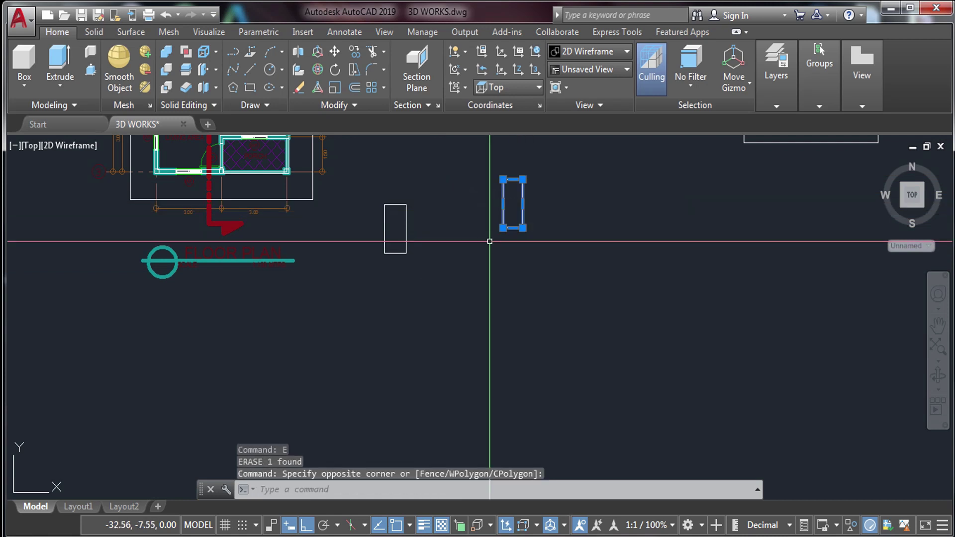
pyautogui.press('Return')
pyautogui.click(527, 258)
pyautogui.click(453, 247)
pyautogui.click(454, 207)
pyautogui.click(438, 218)
pyautogui.press('Return')
pyautogui.click(485, 244)
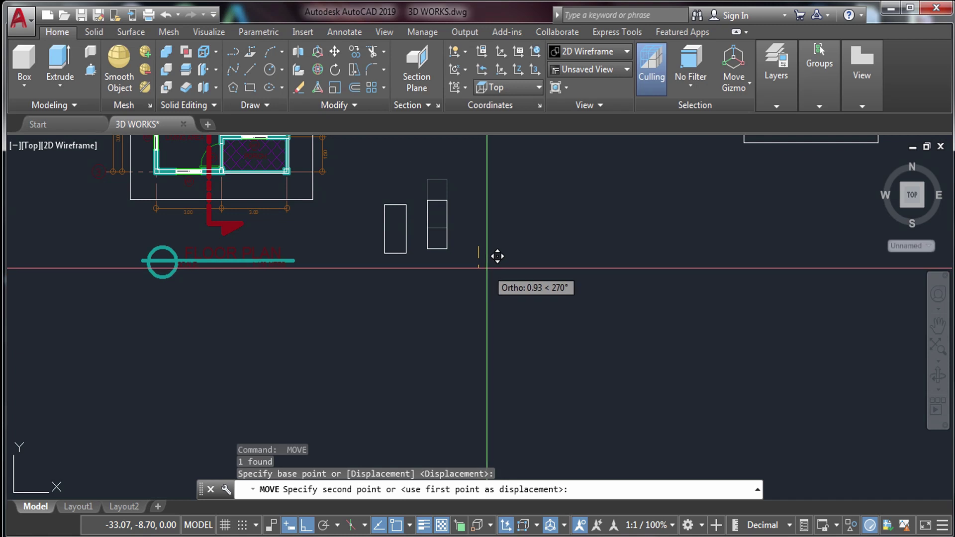
pyautogui.press('Escape')
pyautogui.scroll(5, 409, 214)
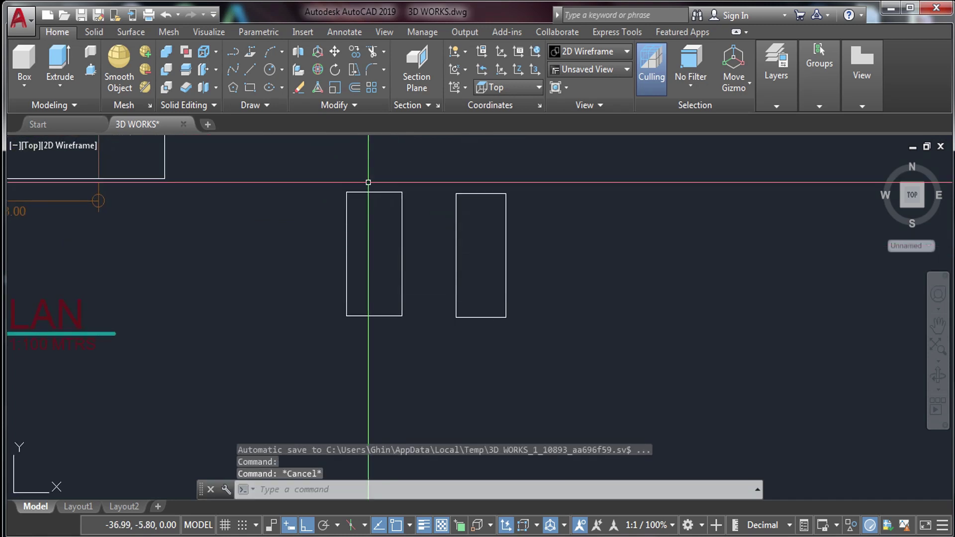
pyautogui.write('o')
pyautogui.press('Return')
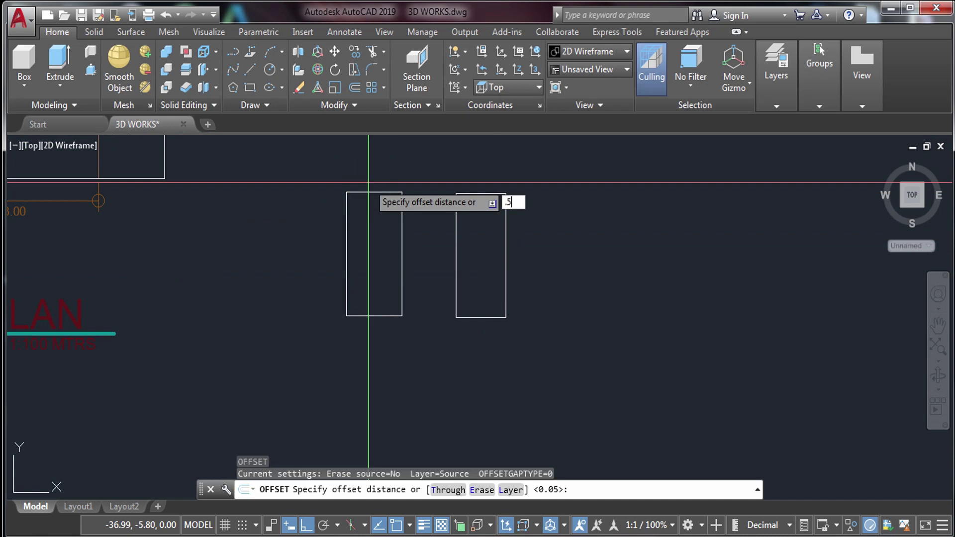
pyautogui.press('Return')
pyautogui.press('Escape')
# Offset the 1 by 2.1 rectangle inward by 0.05
pyautogui.press('Return')
pyautogui.write('.05')
pyautogui.press('Return')
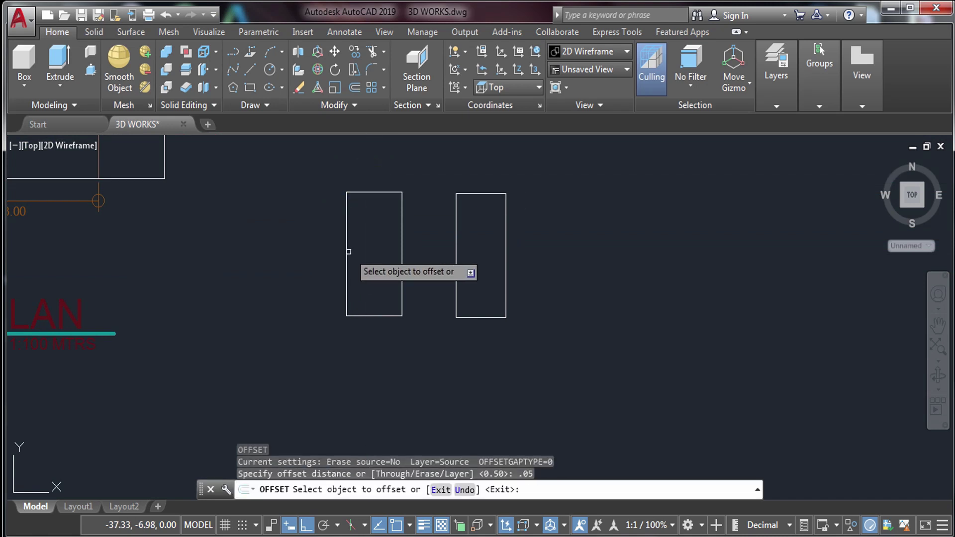
pyautogui.click(349, 251)
pyautogui.click(384, 260)
pyautogui.press('Escape')
# Stretch the bottom edge of the wider outline's inner rectangle down to the outer bottom edge
pyautogui.scroll(6, 381, 316)
pyautogui.click(359, 292)
pyautogui.click(342, 300)
pyautogui.click(345, 298)
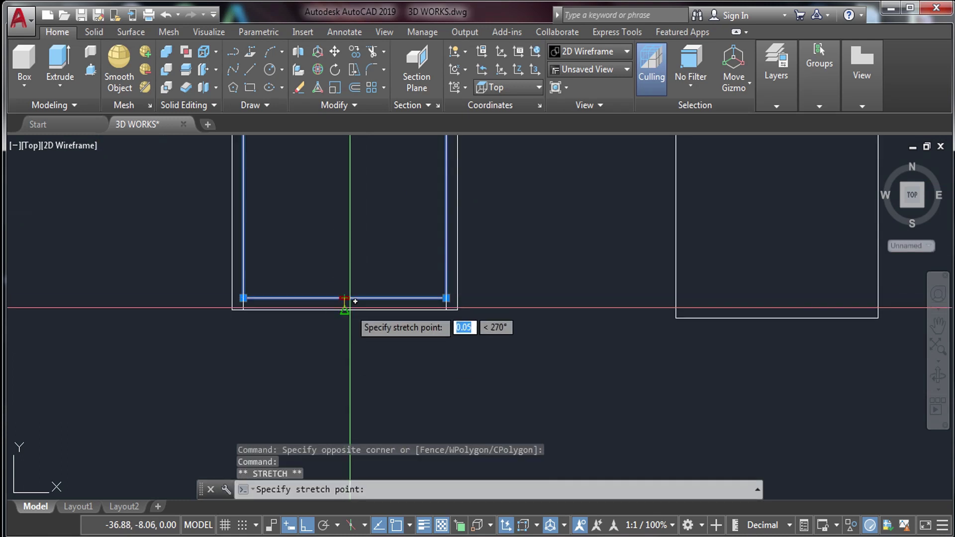
pyautogui.press('Escape')
pyautogui.scroll(-4, 267, 359)
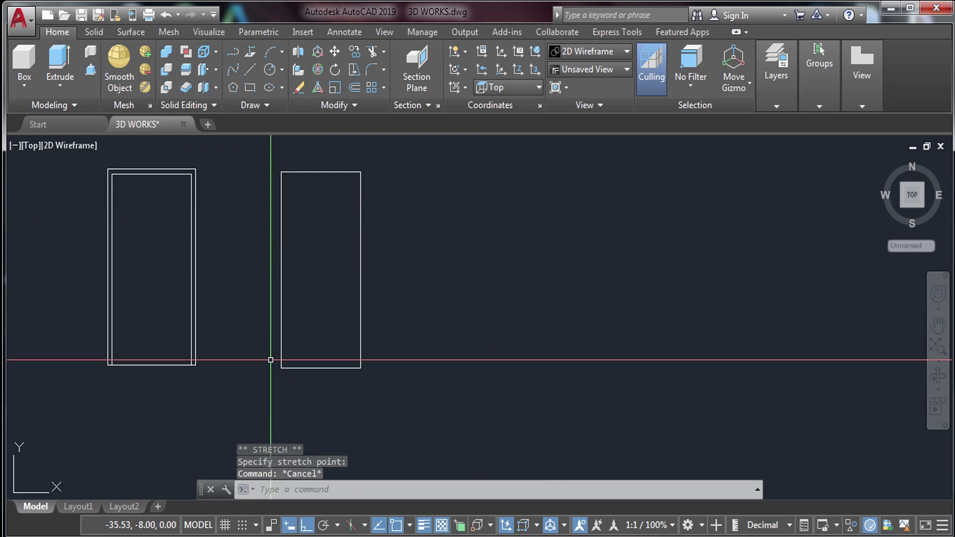
# Offset the 0.9 by 2.1 rectangle inward by 0.05
pyautogui.write('o')
pyautogui.press('Return')
pyautogui.press('Return')
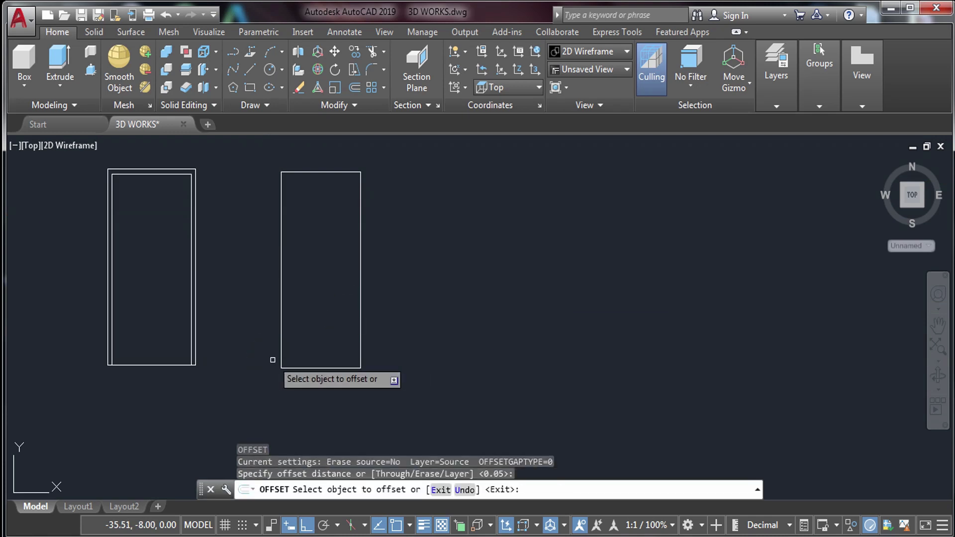
pyautogui.click(281, 331)
pyautogui.click(335, 365)
pyautogui.press('Escape')
# Stretch the bottom edge of the narrower outline's inner rectangle down to the outer bottom edge
pyautogui.scroll(4, 318, 366)
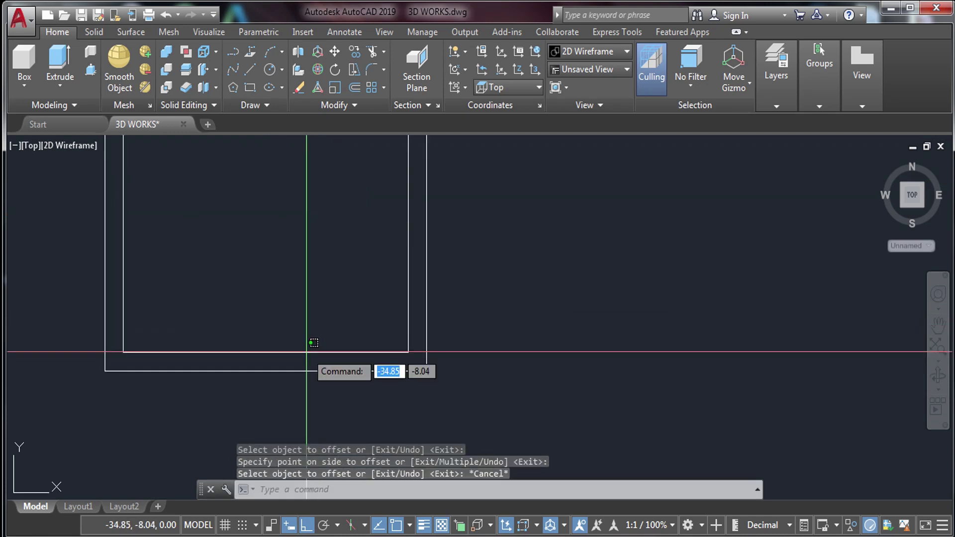
pyautogui.click(272, 353)
pyautogui.click(265, 352)
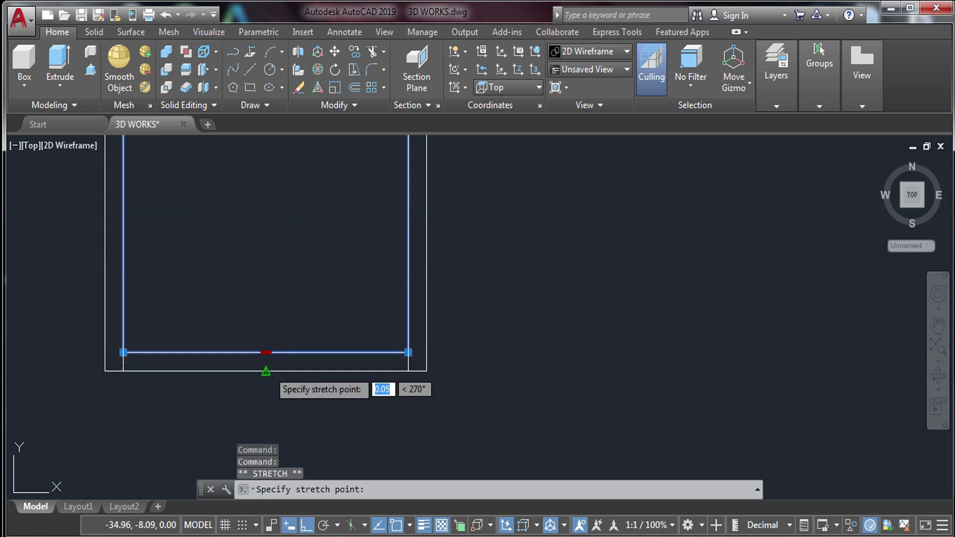
pyautogui.press('Escape')
pyautogui.scroll(-4, 279, 351)
# Draw a rectangle over the left half of the wider frame's inner outline, ending at the top edge's midpoint
pyautogui.moveTo(356, 337)
pyautogui.mouseDown(button='middle')
pyautogui.moveTo(448, 406)
pyautogui.moveTo(513, 425)
pyautogui.mouseUp(button='middle')
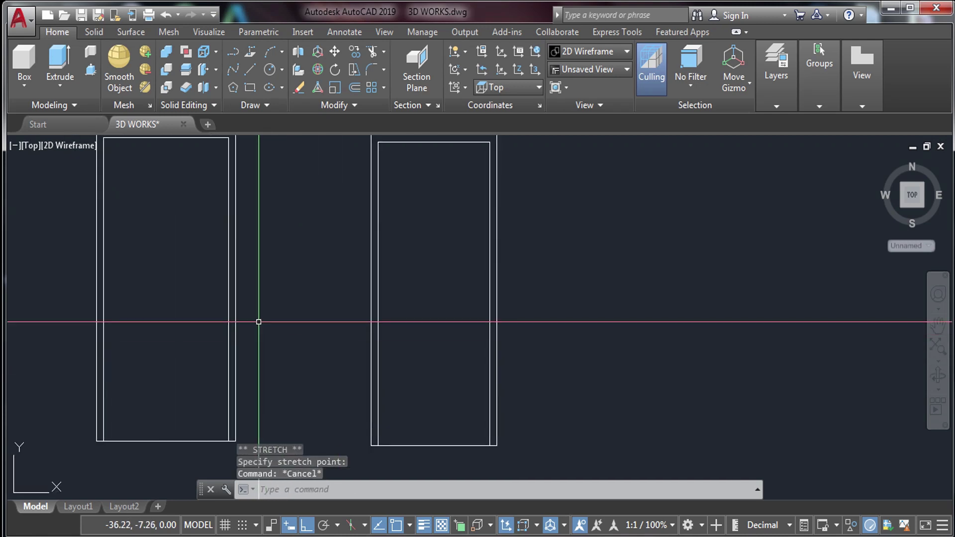
pyautogui.write('rec')
pyautogui.press('Return')
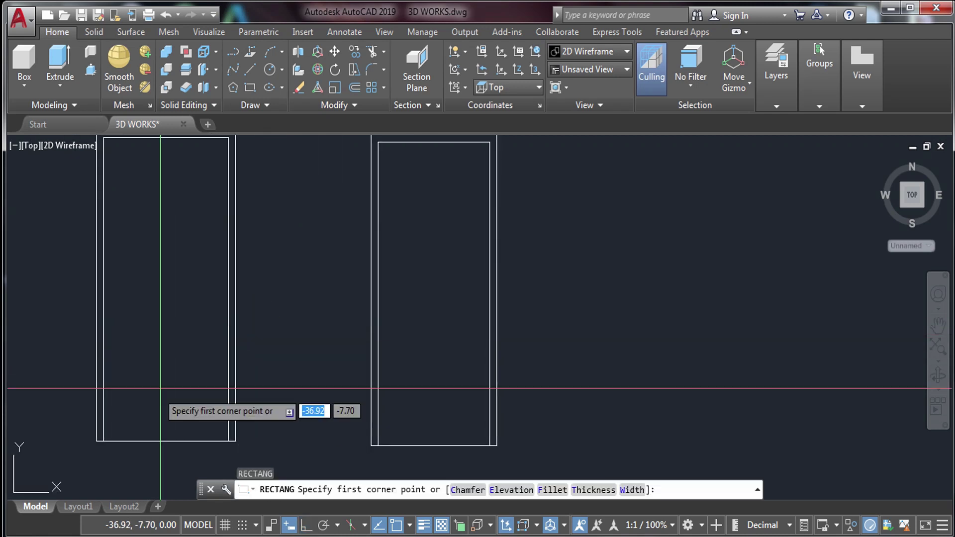
pyautogui.click(167, 287)
pyautogui.moveTo(167, 287); pyautogui.dragTo(186, 344, button='middle')
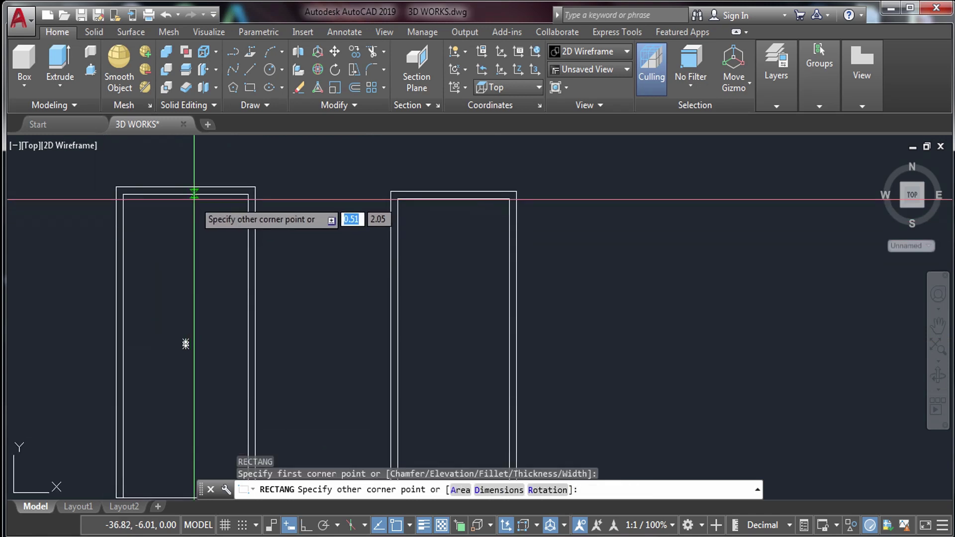
pyautogui.click(186, 195)
pyautogui.scroll(-4, 207, 251)
pyautogui.scroll(2, 208, 270)
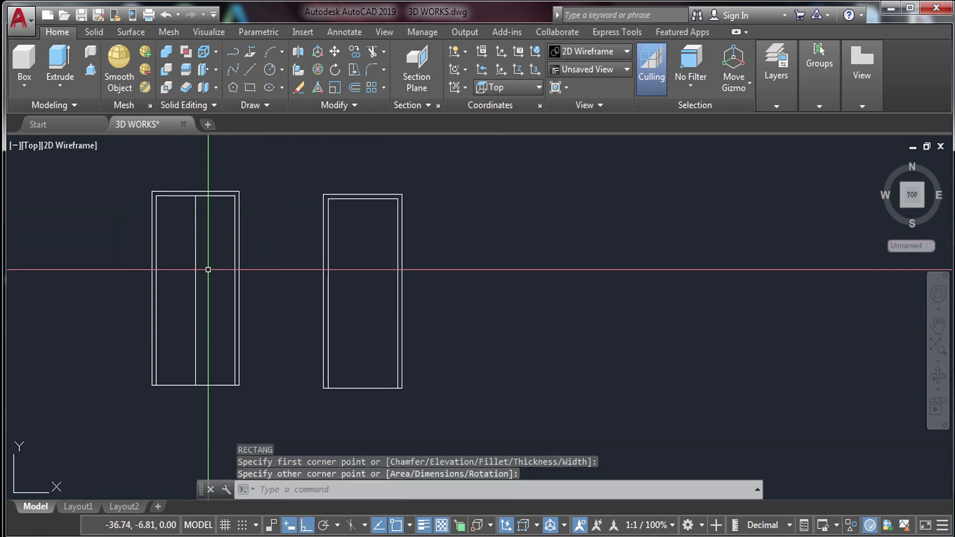
# Offset the left-half rectangle inward by 0.1 to outline a door panel
pyautogui.write('o')
pyautogui.press('Return')
pyautogui.write('.')
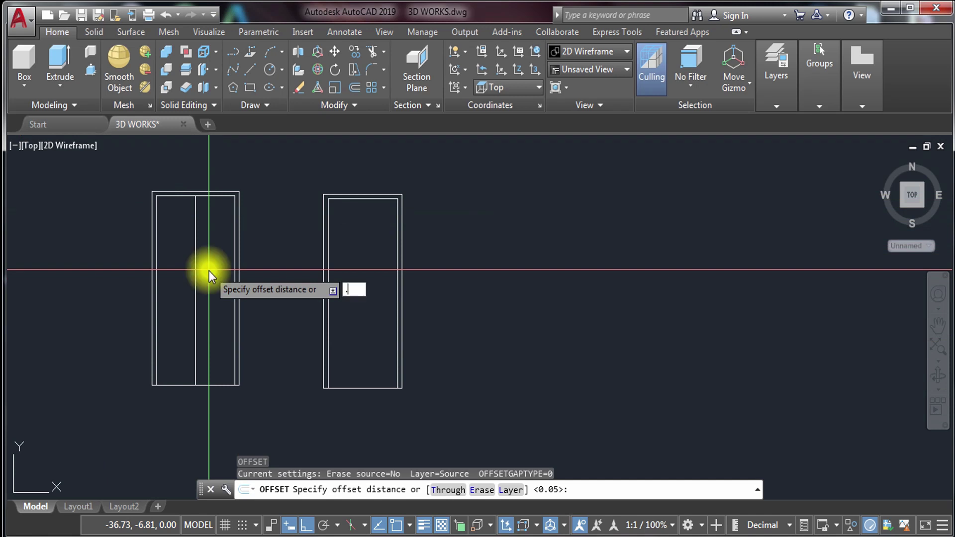
pyautogui.write('1')
pyautogui.press('Return')
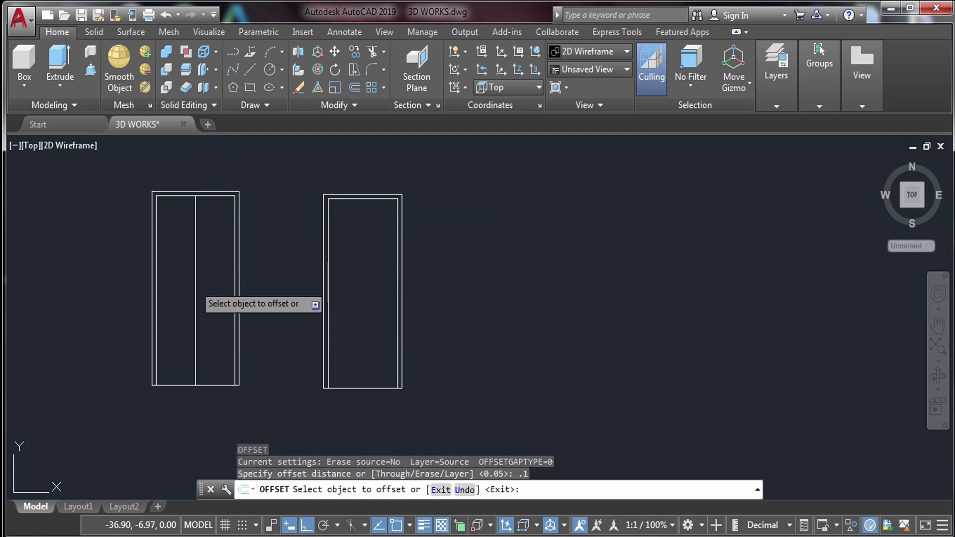
pyautogui.click(196, 294)
pyautogui.click(179, 286)
pyautogui.press('Escape')
# Erase the original left-half rectangle, keeping only its inward offset
pyautogui.scroll(10, 188, 294)
pyautogui.click(226, 278)
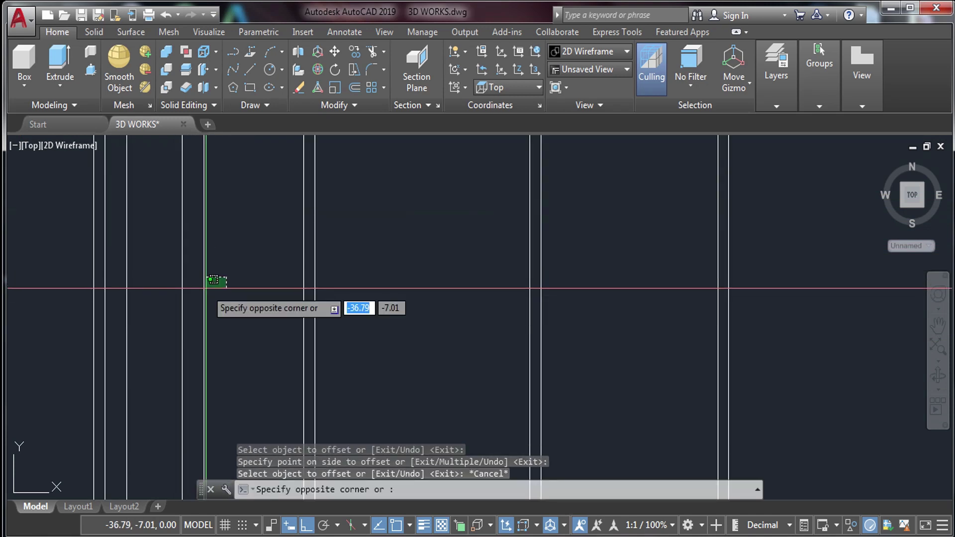
pyautogui.click(192, 299)
pyautogui.write('e')
pyautogui.press('Return')
pyautogui.scroll(-10, 224, 299)
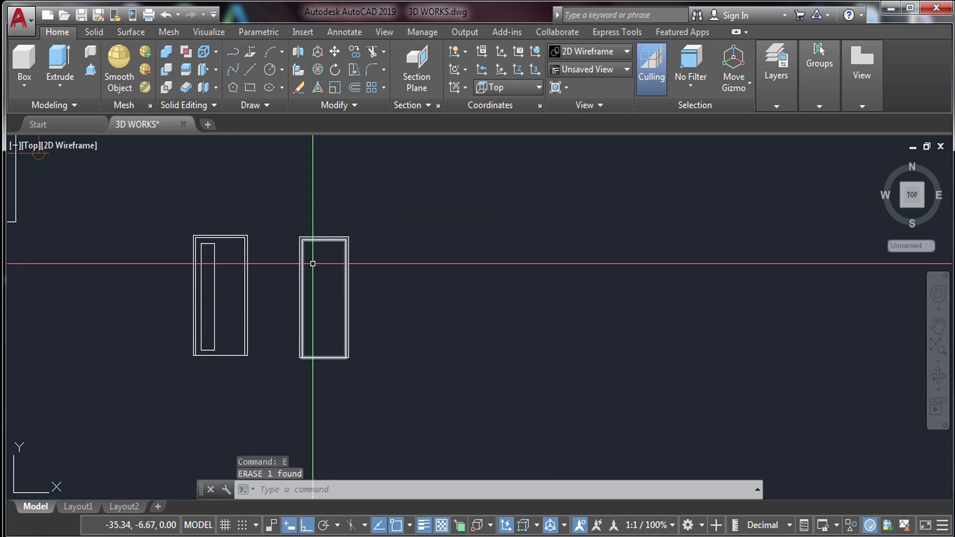
# Switch to the southeast isometric view around the two door outlines
pyautogui.click(927, 213)
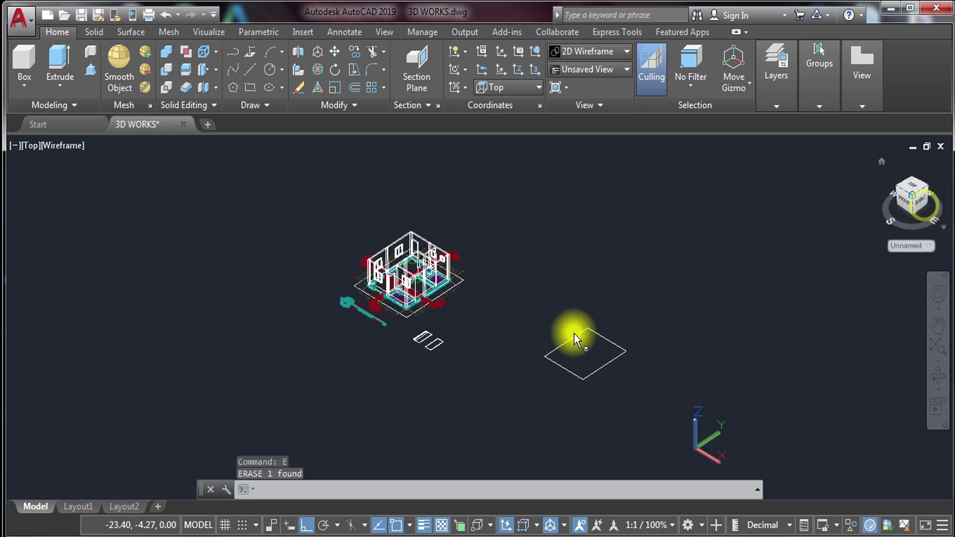
pyautogui.scroll(6, 412, 335)
pyautogui.scroll(4, 413, 335)
pyautogui.scroll(-3, 369, 298)
pyautogui.scroll(3, 381, 296)
pyautogui.moveTo(381, 295); pyautogui.dragTo(325, 360, button='middle')
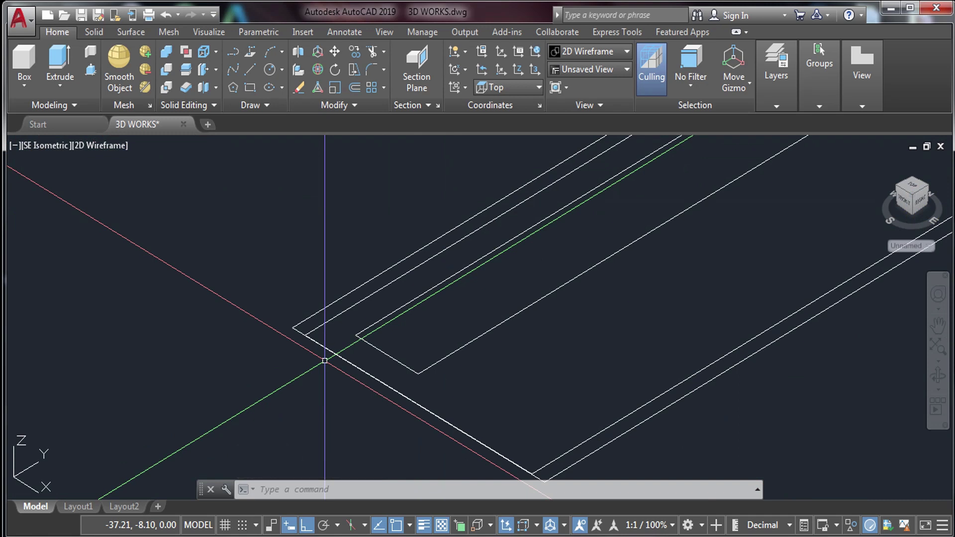
pyautogui.scroll(-5, 453, 318)
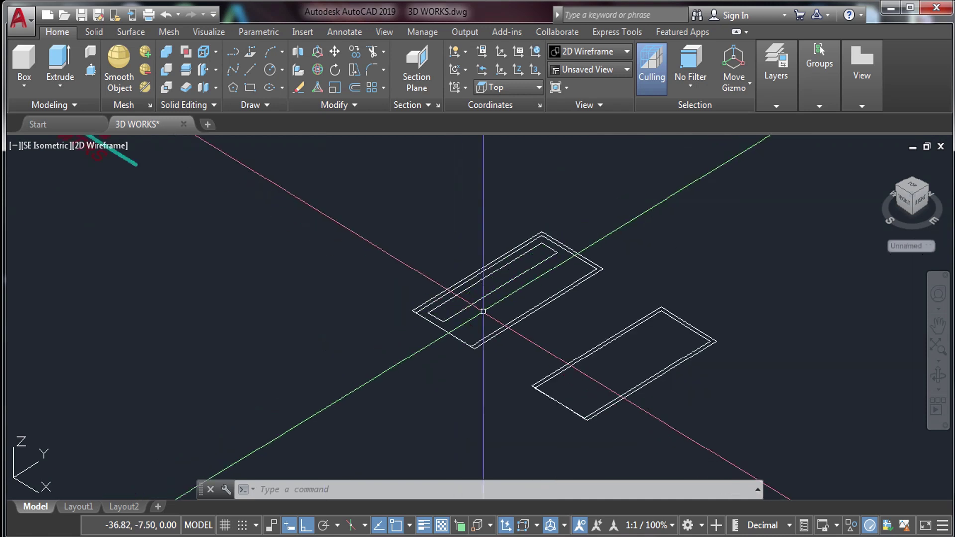
# Copy the wider door's frame and panel outlines to the empty area beside the originals
pyautogui.scroll(2, 379, 285)
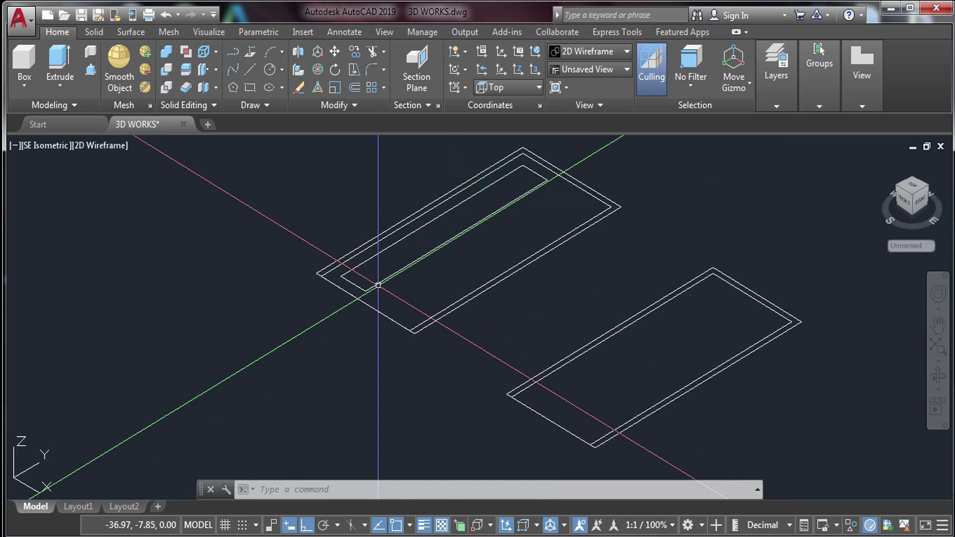
pyautogui.scroll(4, 499, 228)
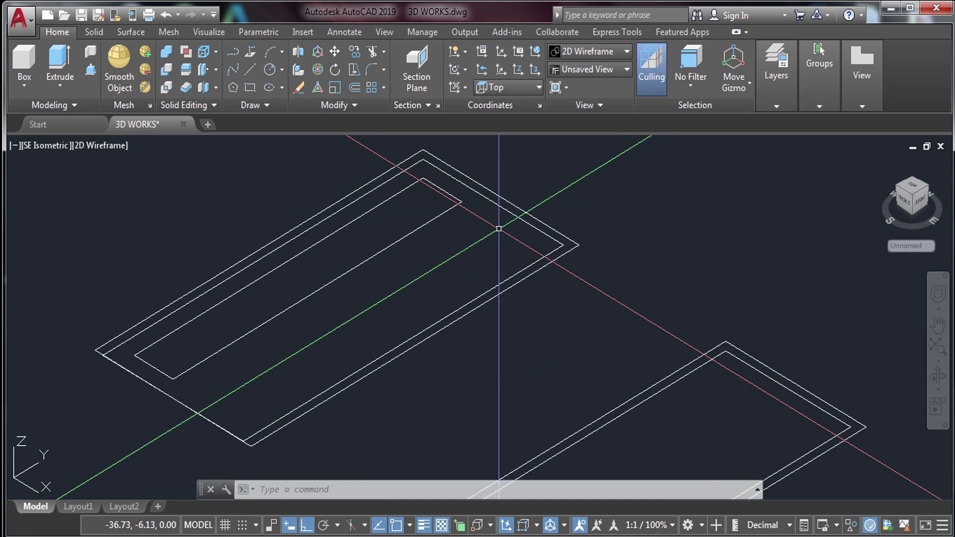
pyautogui.scroll(-4, 400, 258)
pyautogui.click(479, 251)
pyautogui.click(373, 208)
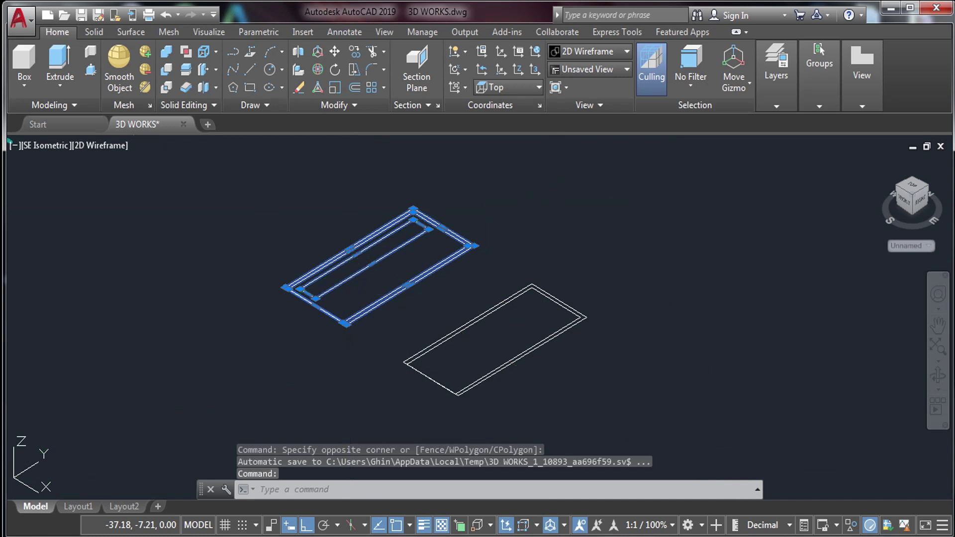
pyautogui.write('co')
pyautogui.press('Return')
pyautogui.click(396, 291)
pyautogui.press('Escape')
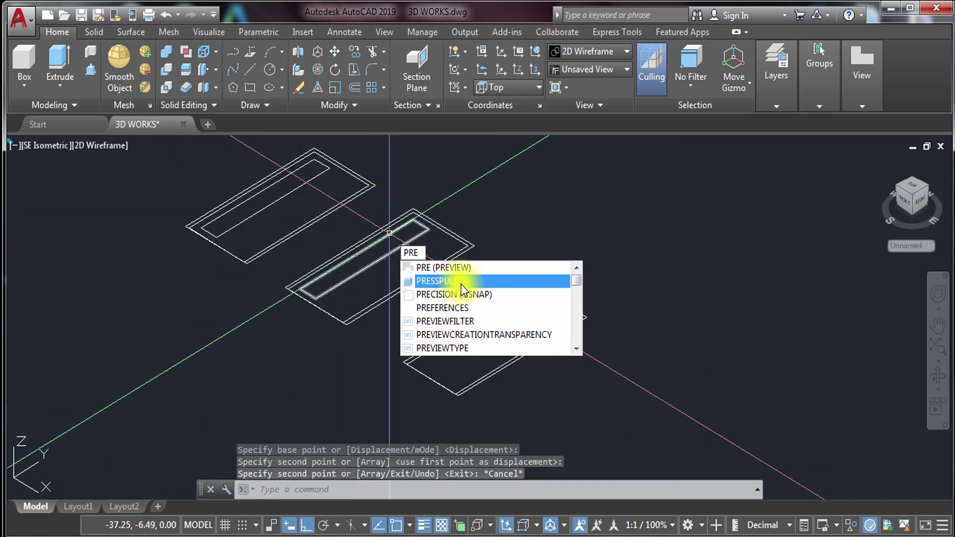
# Presspull the frame strip between the original wider door's two outer outlines to a height of 0.2
pyautogui.click(461, 283)
pyautogui.scroll(5, 458, 249)
pyautogui.click(419, 267)
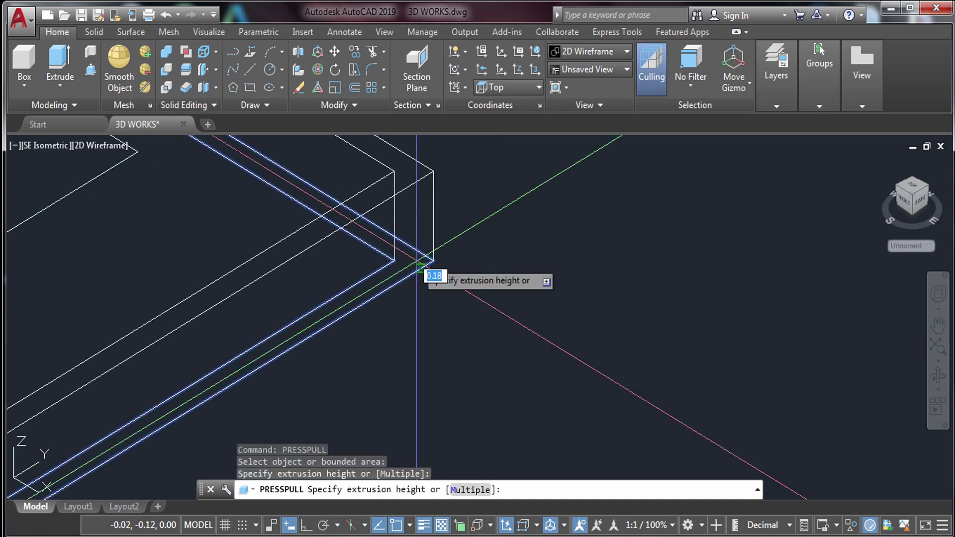
pyautogui.scroll(-5, 420, 266)
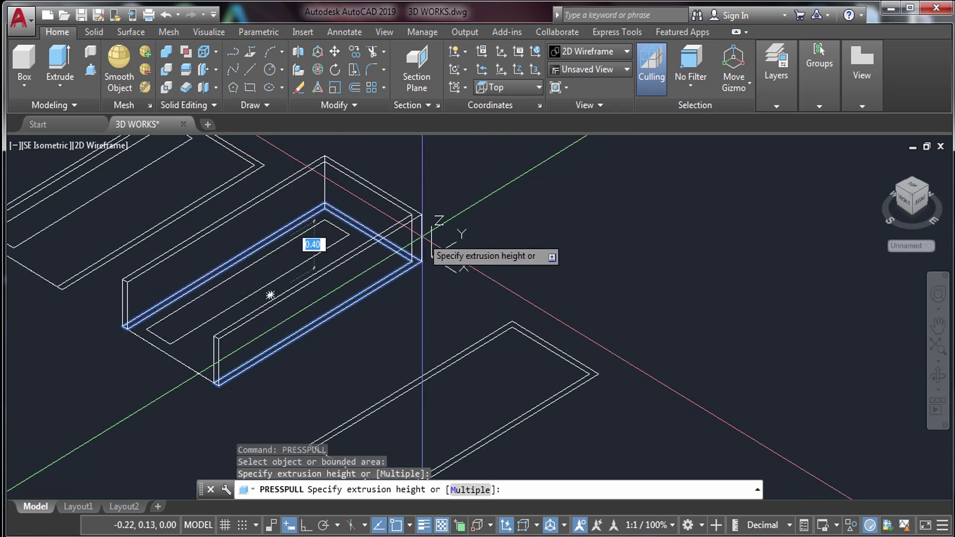
pyautogui.press('Return')
# Erase the original flat outlines left inside the extruded wider door frame
pyautogui.scroll(5, 171, 330)
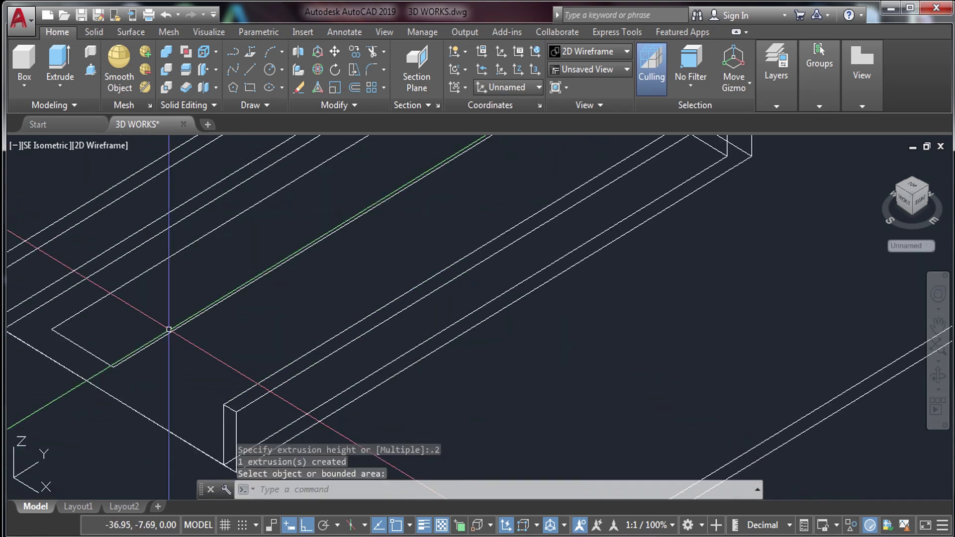
pyautogui.click(128, 327)
pyautogui.click(54, 380)
pyautogui.write('E')
pyautogui.press('Return')
# Presspull the copied door area between the inner frame outline and the narrow panel outline to 0.05
pyautogui.scroll(2, 85, 383)
pyautogui.moveTo(85, 384); pyautogui.dragTo(683, 488, button='middle')
pyautogui.scroll(2, 182, 305)
pyautogui.click(213, 298)
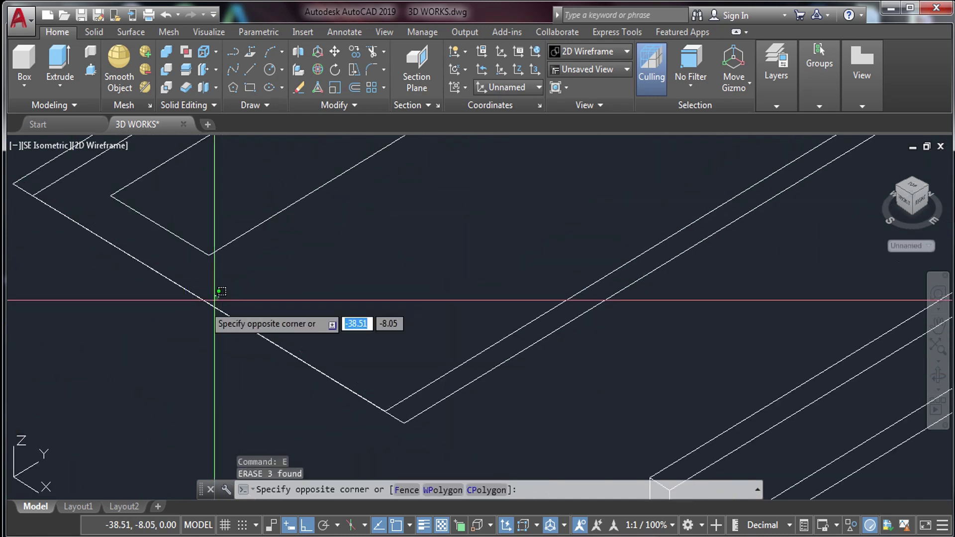
pyautogui.press('Escape')
pyautogui.scroll(-3, 279, 289)
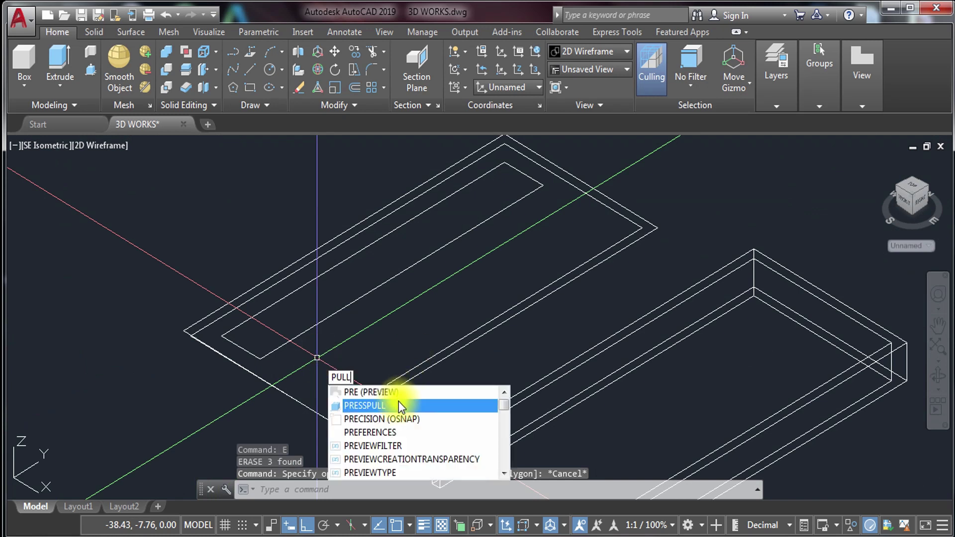
pyautogui.click(399, 405)
pyautogui.click(364, 249)
pyautogui.write('.05')
pyautogui.press('Return')
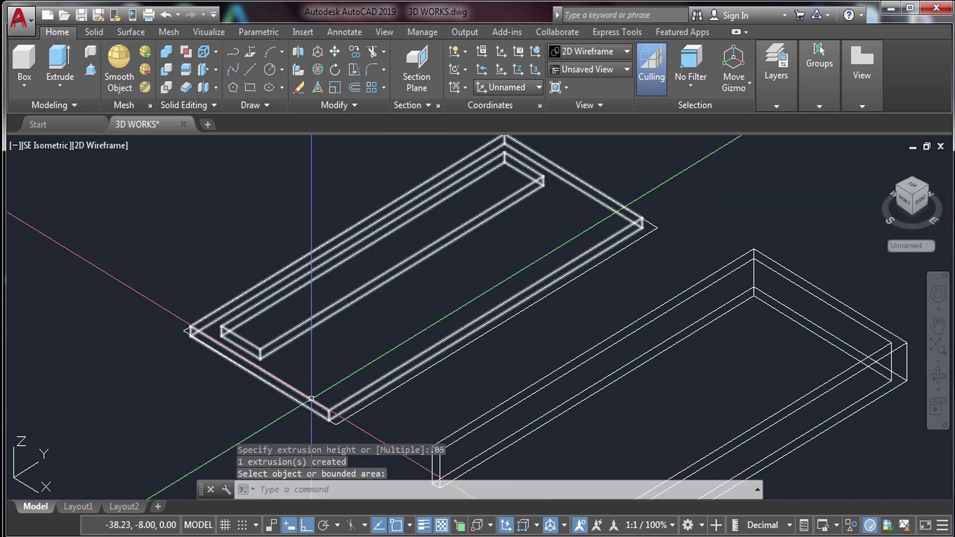
# Move the extruded door leaf lengthwise off its copied outlines
pyautogui.click(310, 396)
pyautogui.click(303, 399)
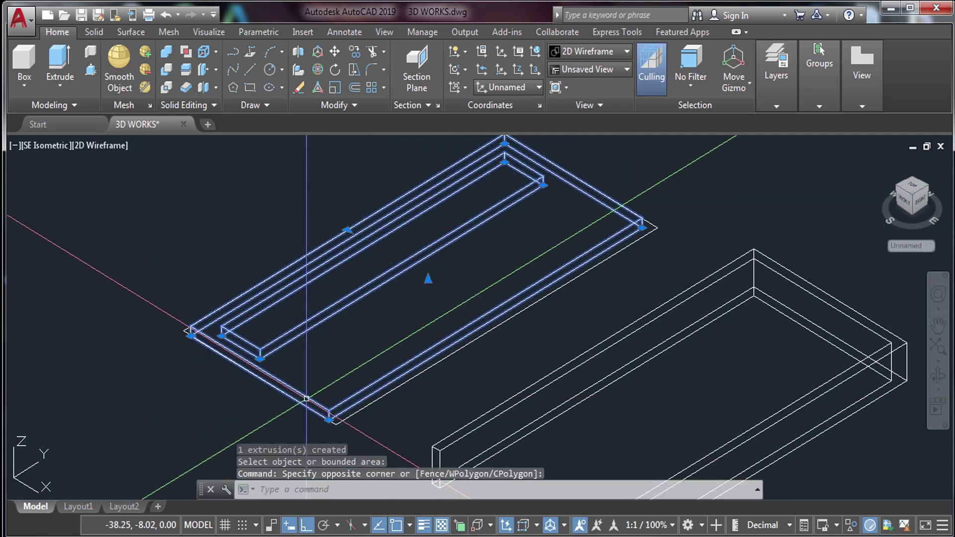
pyautogui.press('Return')
pyautogui.click(349, 355)
pyautogui.moveTo(214, 421); pyautogui.dragTo(474, 272, button='middle')
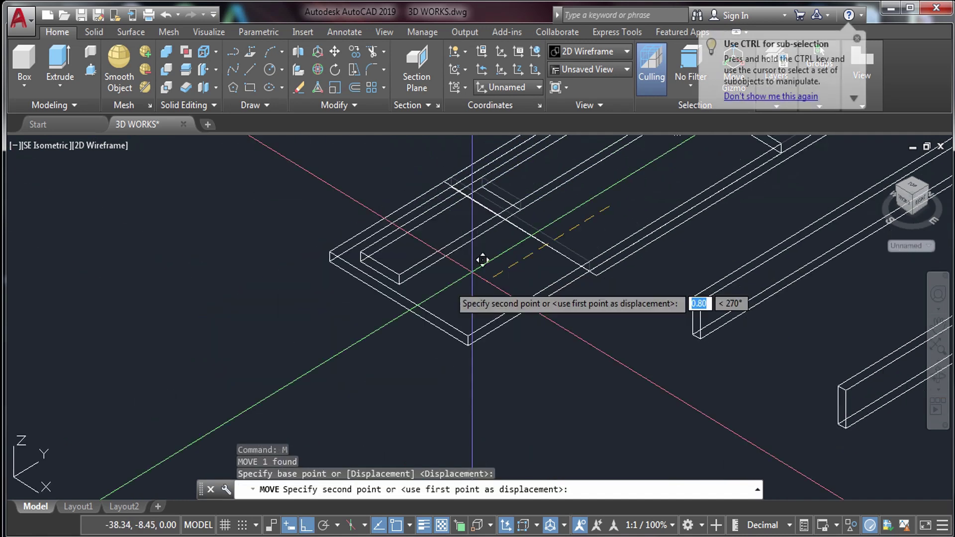
pyautogui.press('Escape')
# Extrude the narrow panel outline left in the copied outlines to a height of 0.01
pyautogui.click(559, 181)
pyautogui.click(544, 199)
pyautogui.write('extr')
pyautogui.press('Return')
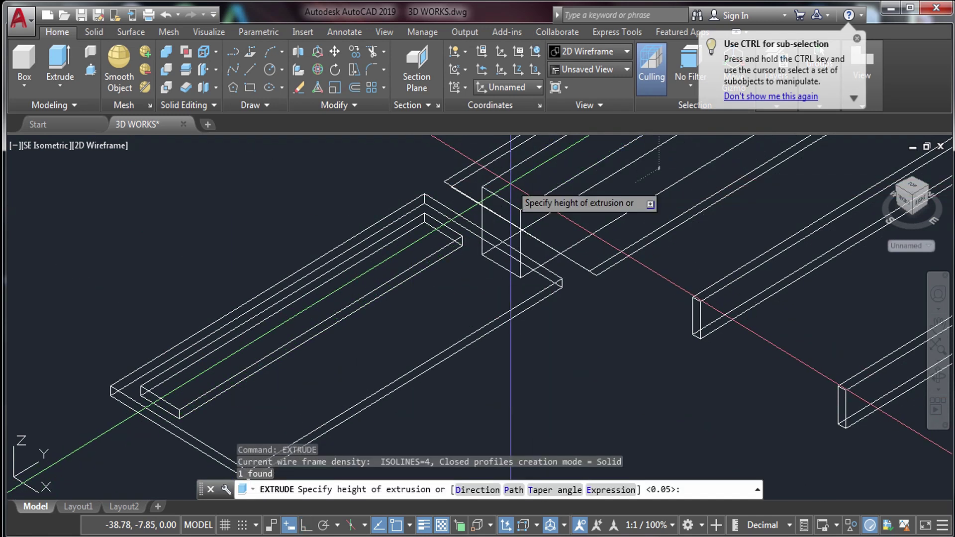
pyautogui.moveTo(486, 174); pyautogui.dragTo(521, 259, button='middle')
pyautogui.write('.')
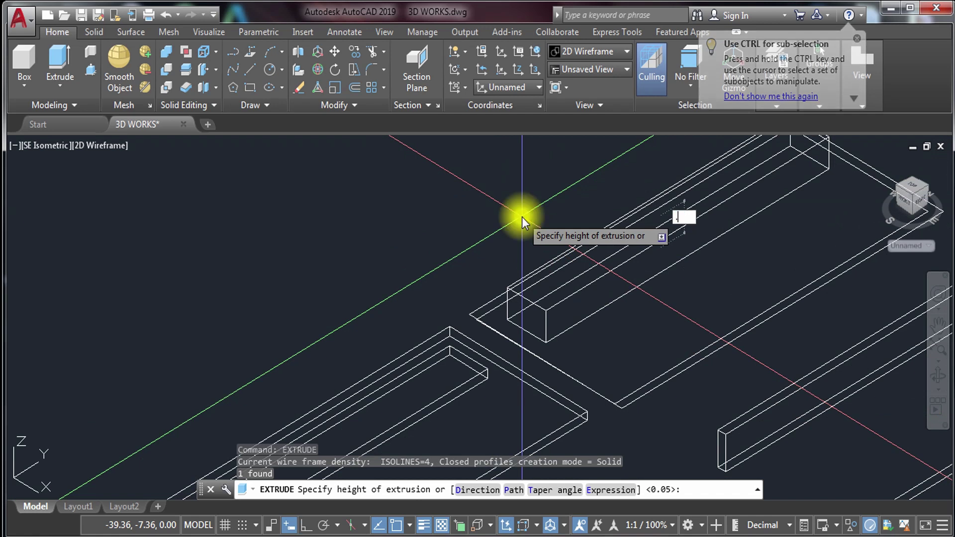
pyautogui.write('01')
pyautogui.press('Return')
# Move the thin extruded panel into the door leaf's narrow opening, centred within the leaf's thickness
pyautogui.scroll(3, 515, 278)
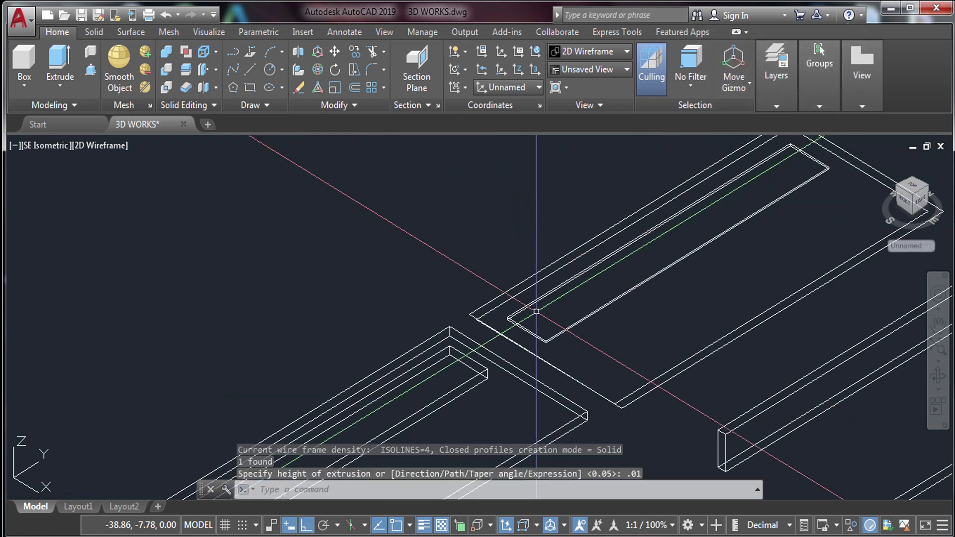
pyautogui.click(489, 333)
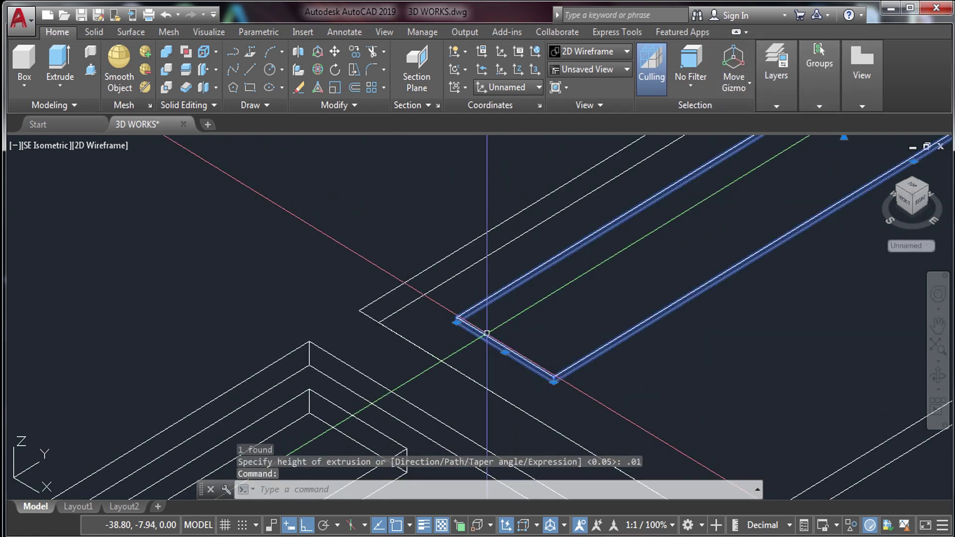
pyautogui.write('m')
pyautogui.press('Return')
pyautogui.scroll(5, 455, 318)
pyautogui.click(454, 295)
pyautogui.scroll(-5, 455, 295)
pyautogui.scroll(6, 342, 359)
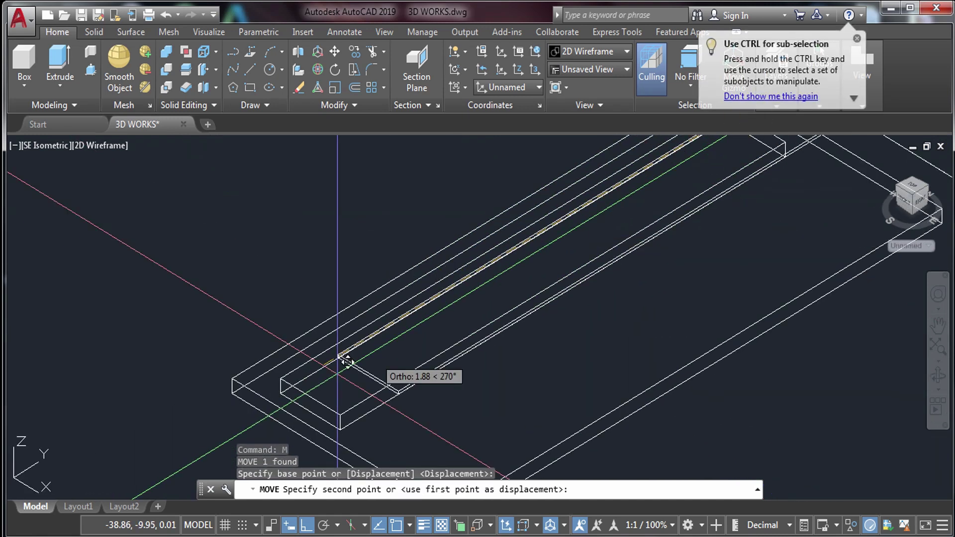
pyautogui.click(298, 366)
pyautogui.scroll(-4, 298, 366)
pyautogui.press('Escape')
pyautogui.scroll(3, 600, 386)
pyautogui.click(600, 387)
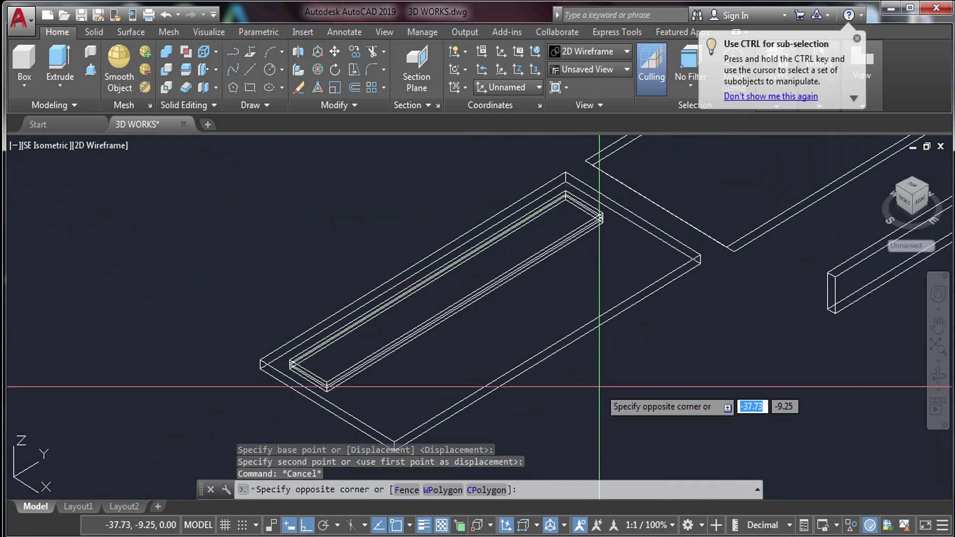
pyautogui.click(442, 297)
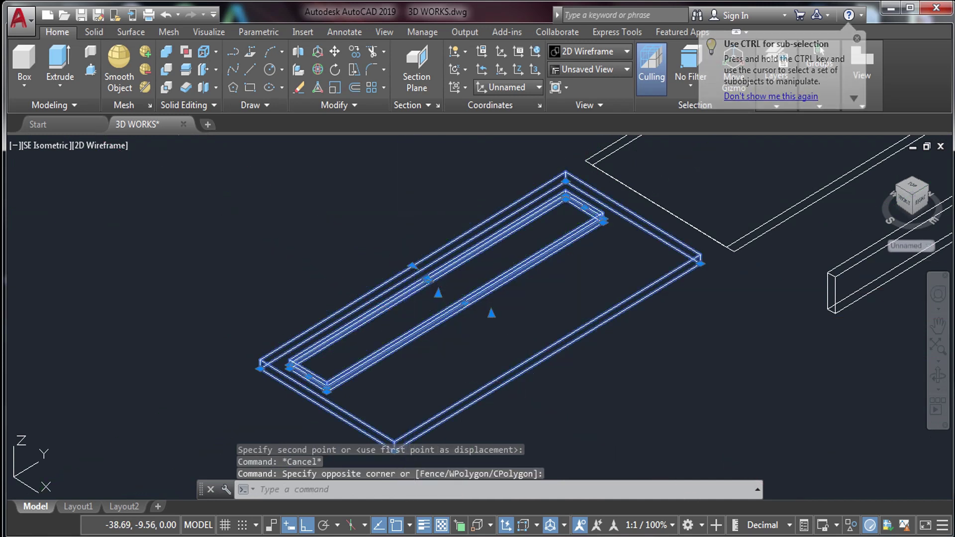
pyautogui.write('NETLOAD')
pyautogui.press('Return')
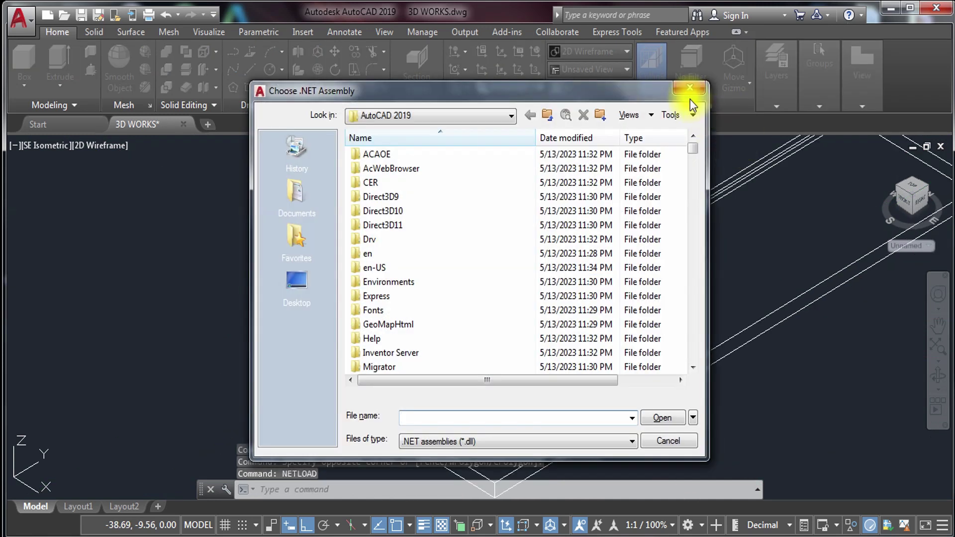
pyautogui.click(692, 88)
# Move the door leaf and its thin panel into the extruded frame, aligning the leaf's top corner with the midpoint of the frame's inner vertical edge
pyautogui.click(784, 390)
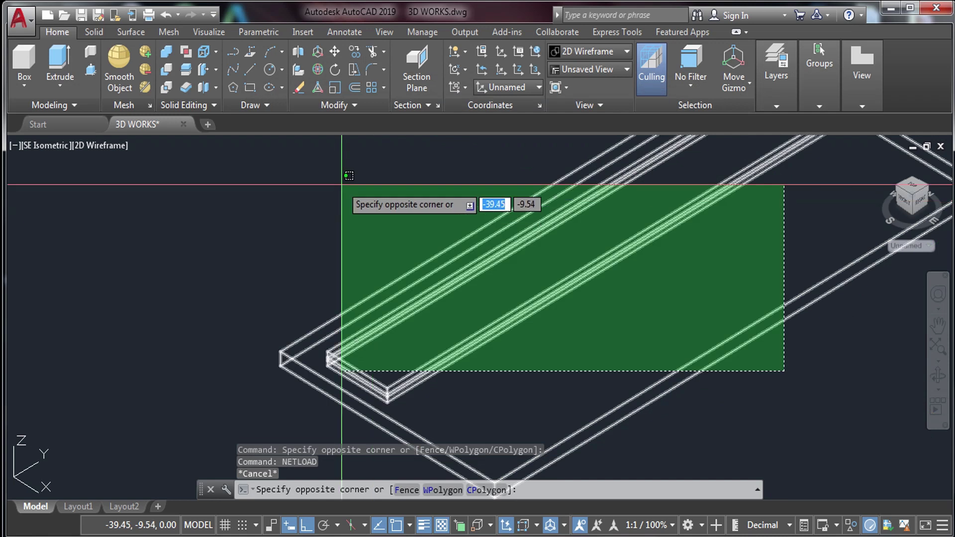
pyautogui.click(342, 185)
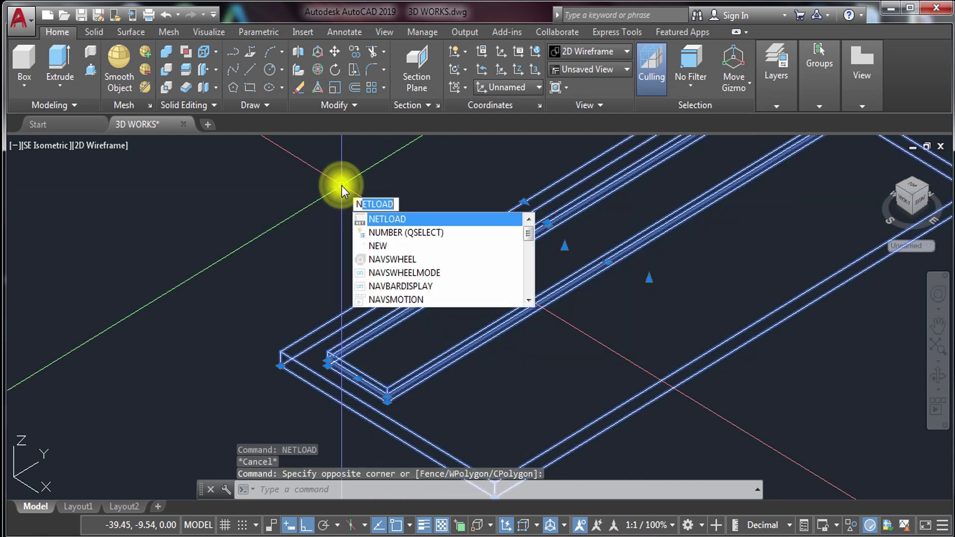
pyautogui.press('BackSpace')
pyautogui.write('m')
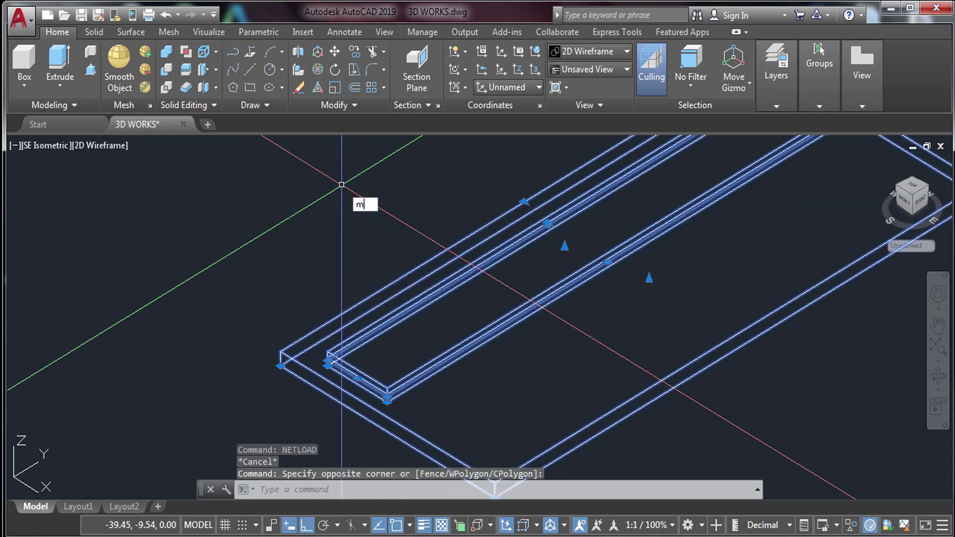
pyautogui.press('Return')
pyautogui.scroll(5, 287, 353)
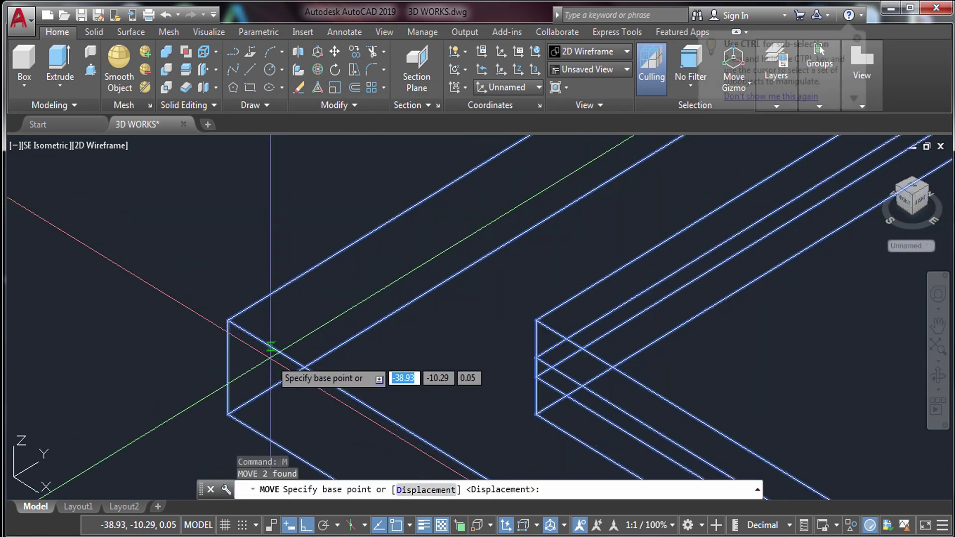
pyautogui.click(228, 320)
pyautogui.scroll(-6, 234, 314)
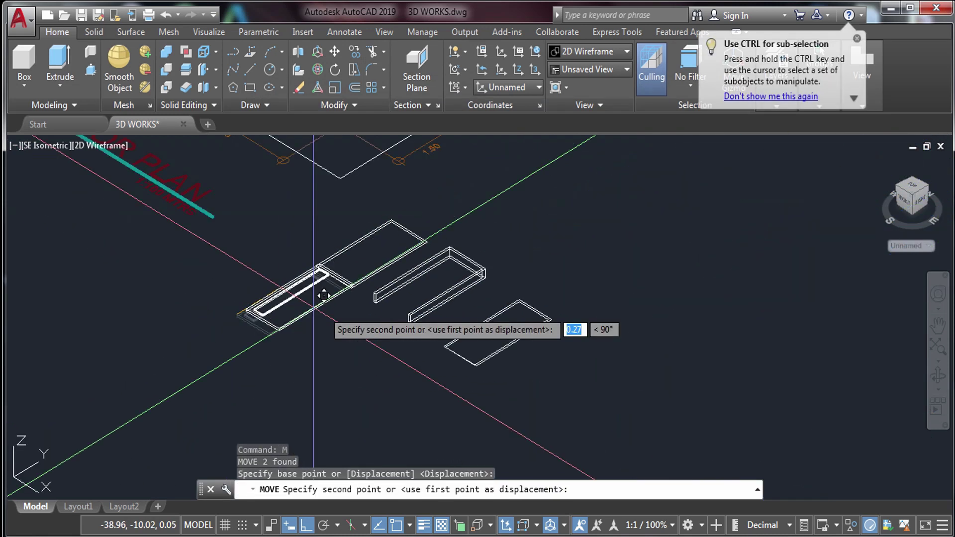
pyautogui.scroll(3, 414, 303)
pyautogui.scroll(3, 357, 264)
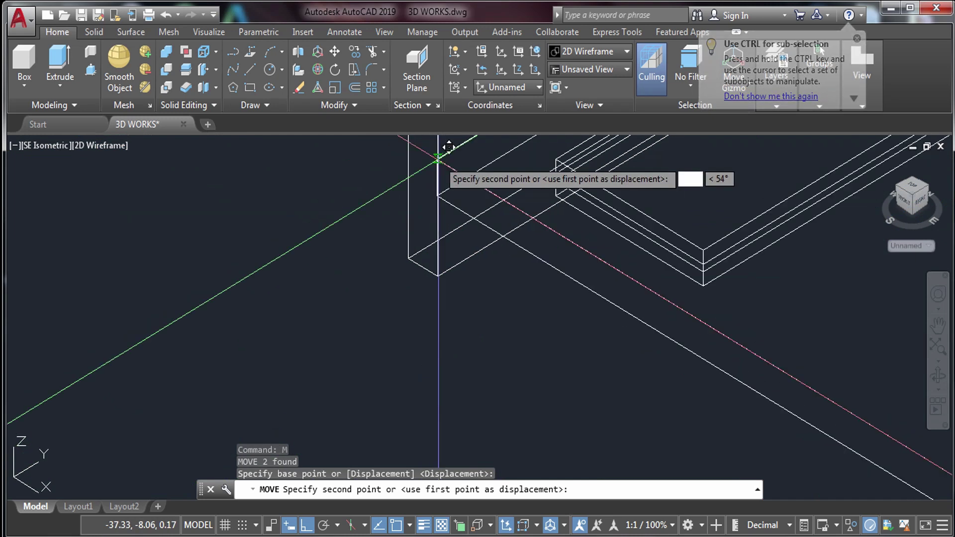
pyautogui.moveTo(446, 149); pyautogui.dragTo(457, 296, button='middle')
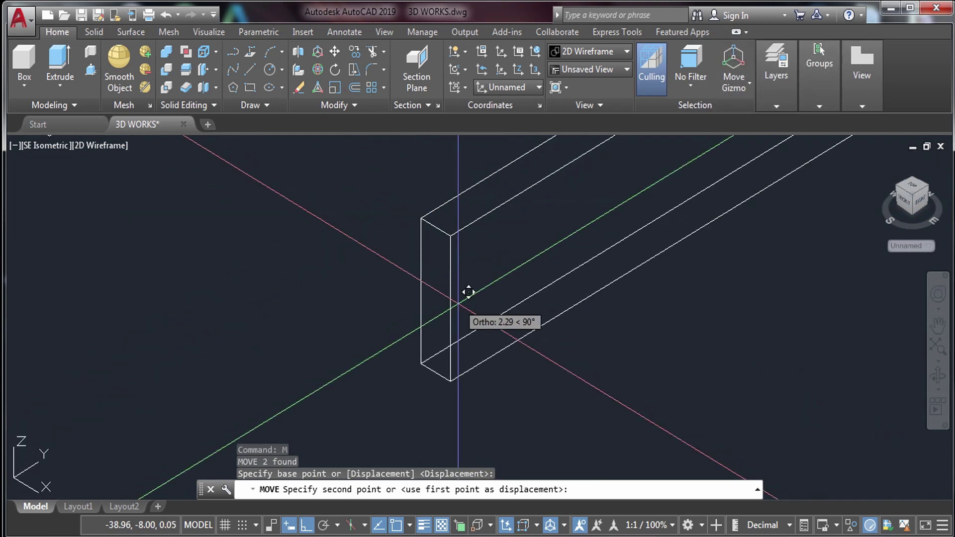
pyautogui.press('Escape')
pyautogui.press('Escape')
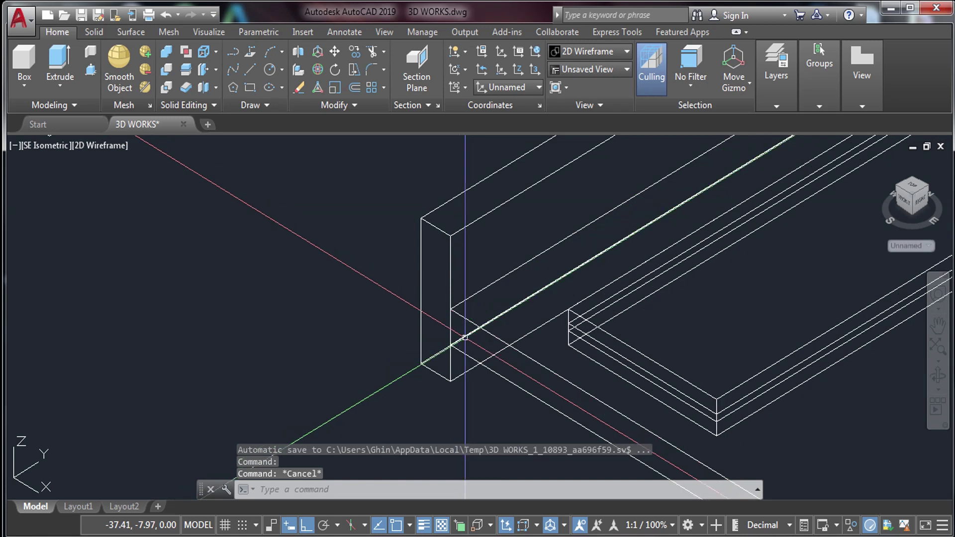
# Erase the leftover copied frame outlines beside the assembled wider door
pyautogui.scroll(-6, 453, 377)
pyautogui.press('Escape')
pyautogui.press('Escape')
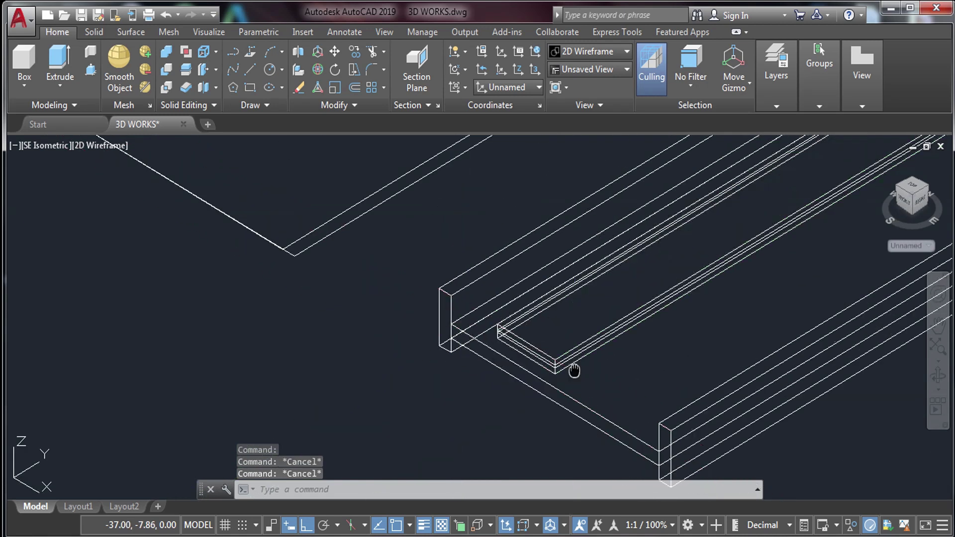
pyautogui.click(506, 298)
pyautogui.click(438, 241)
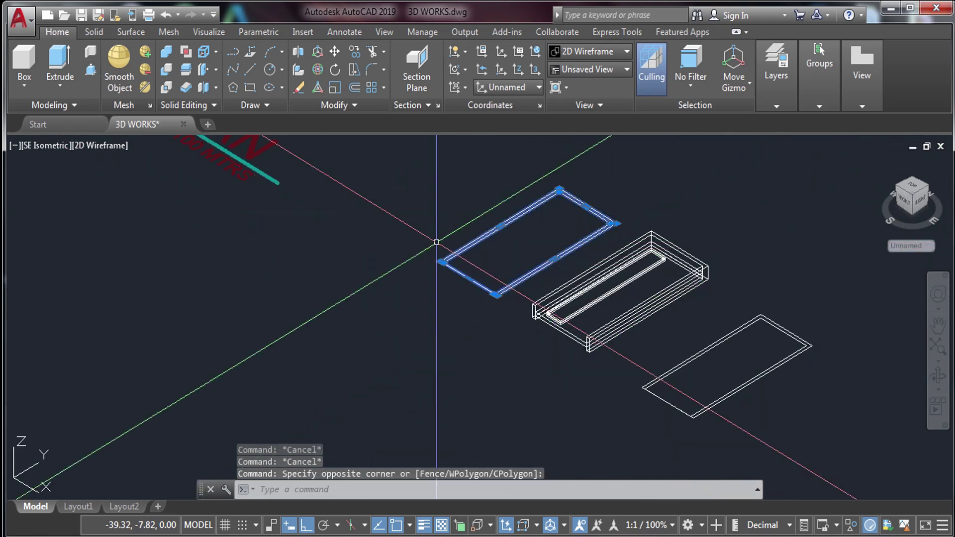
pyautogui.write('e')
pyautogui.press('Return')
# Presspull the band between the two remaining outlines of the narrower door to a height of 0.2 to form its frame
pyautogui.scroll(5, 551, 328)
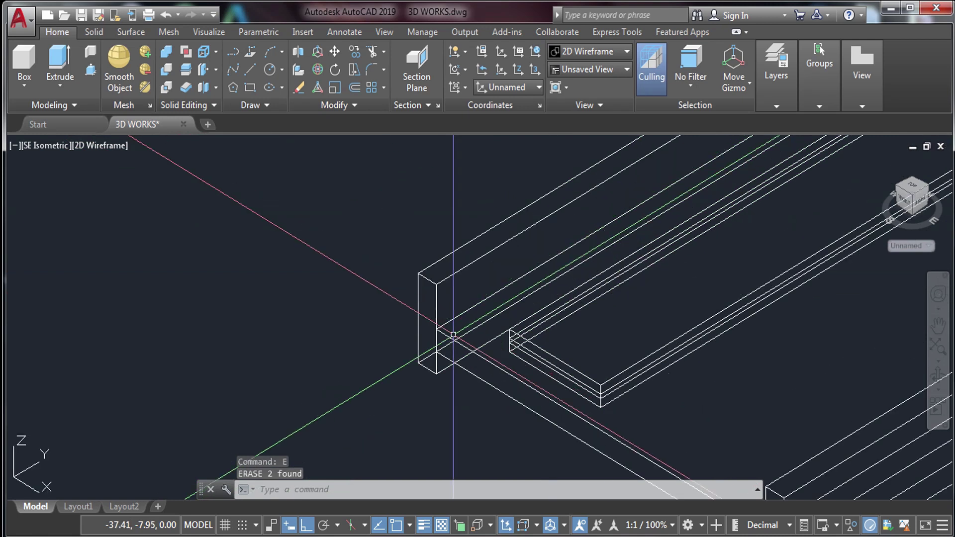
pyautogui.scroll(-6, 425, 313)
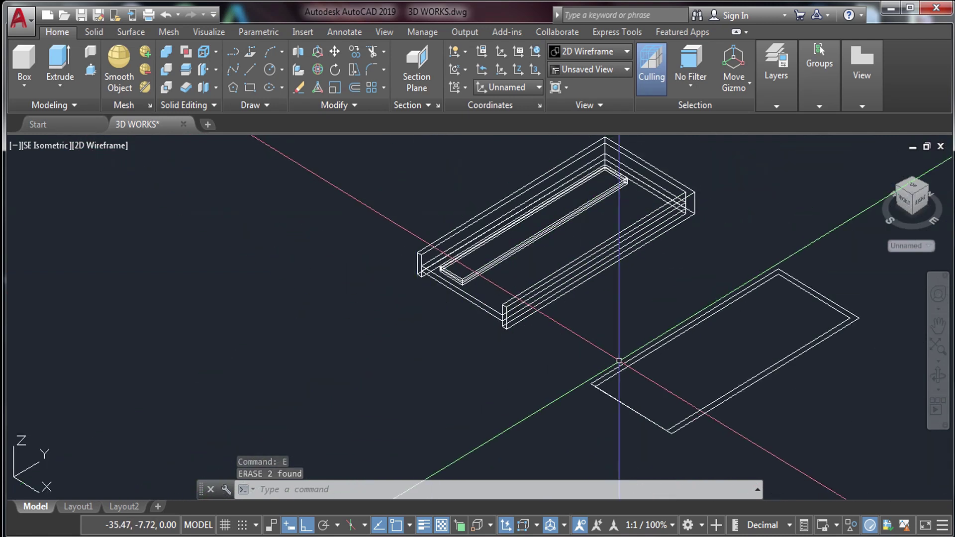
pyautogui.moveTo(682, 413); pyautogui.dragTo(527, 384, button='middle')
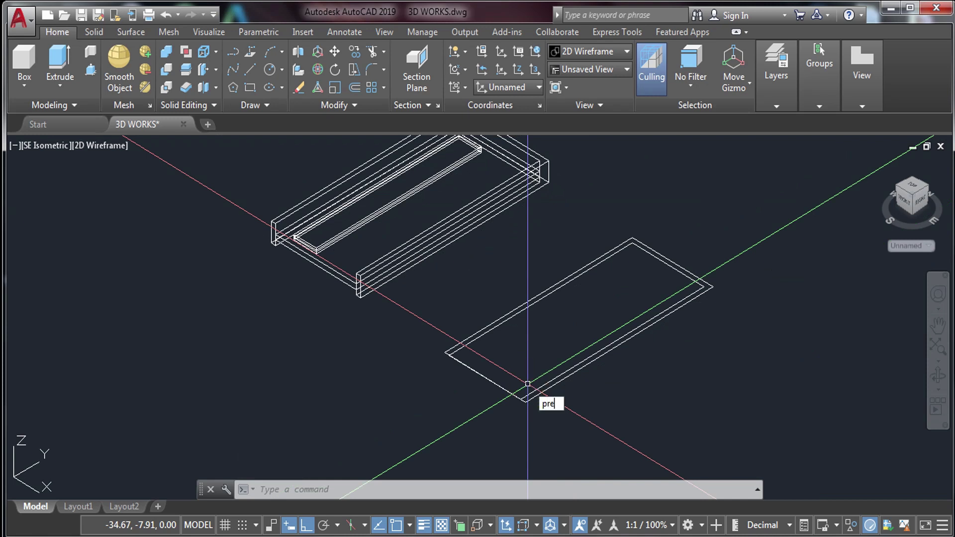
pyautogui.click(600, 432)
pyautogui.scroll(5, 701, 300)
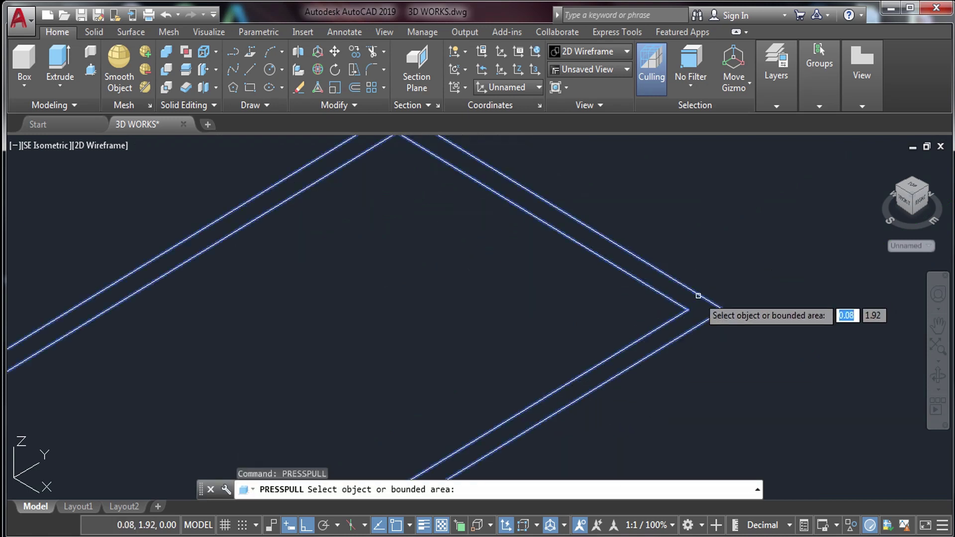
pyautogui.click(699, 299)
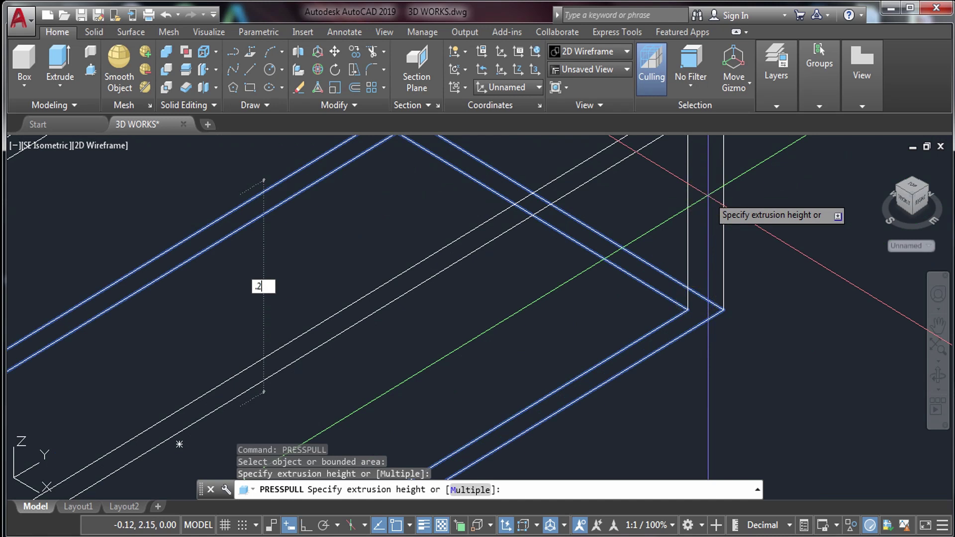
pyautogui.press('Return')
pyautogui.scroll(-3, 712, 195)
pyautogui.scroll(3, 472, 289)
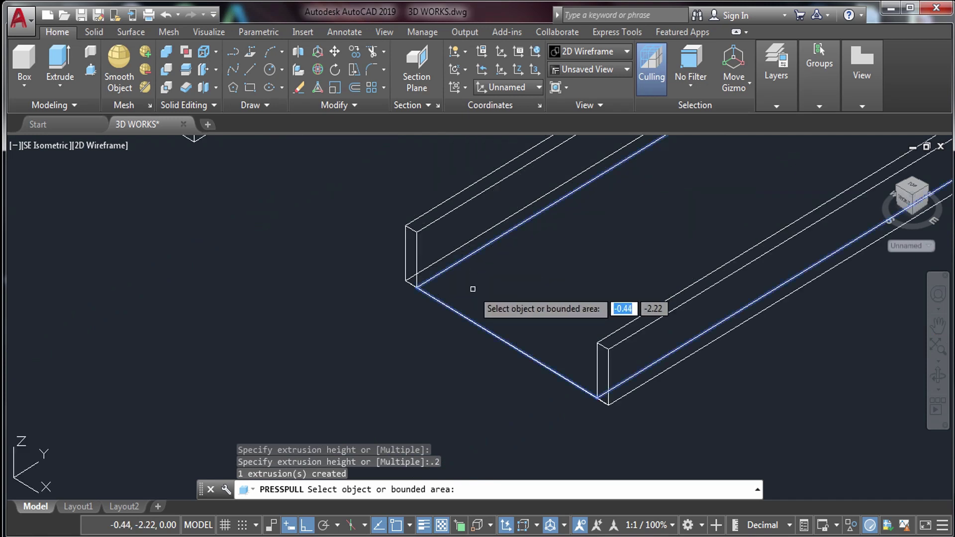
# Presspull the area inside the narrower door frame to a height of 0.05 to form the door leaf
pyautogui.click(473, 289)
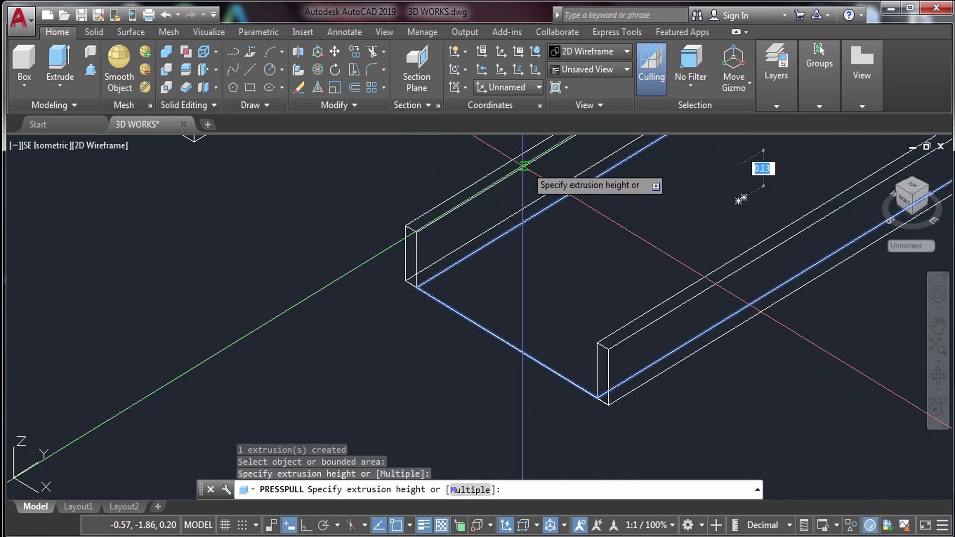
pyautogui.write('.05')
pyautogui.press('Return')
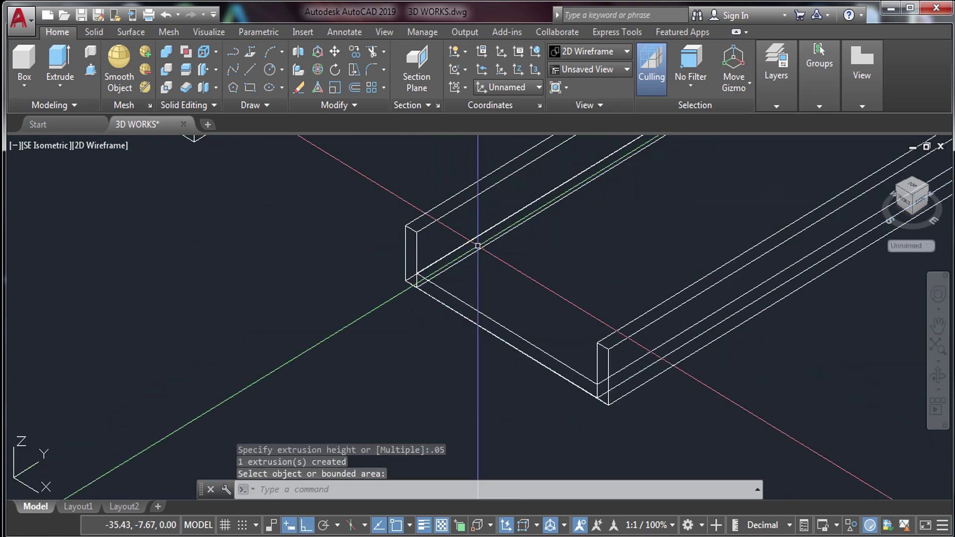
pyautogui.press('Return')
# Move the new leaf up within its frame, taking its top corner to the midpoint of the frame's inner vertical edge
pyautogui.click(459, 251)
pyautogui.write('M')
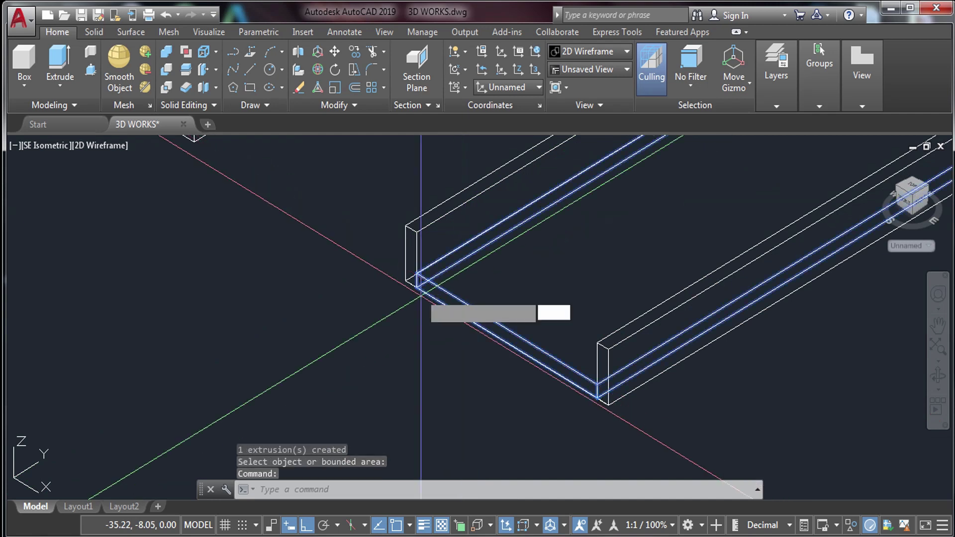
pyautogui.press('Return')
pyautogui.scroll(3, 425, 282)
pyautogui.click(413, 273)
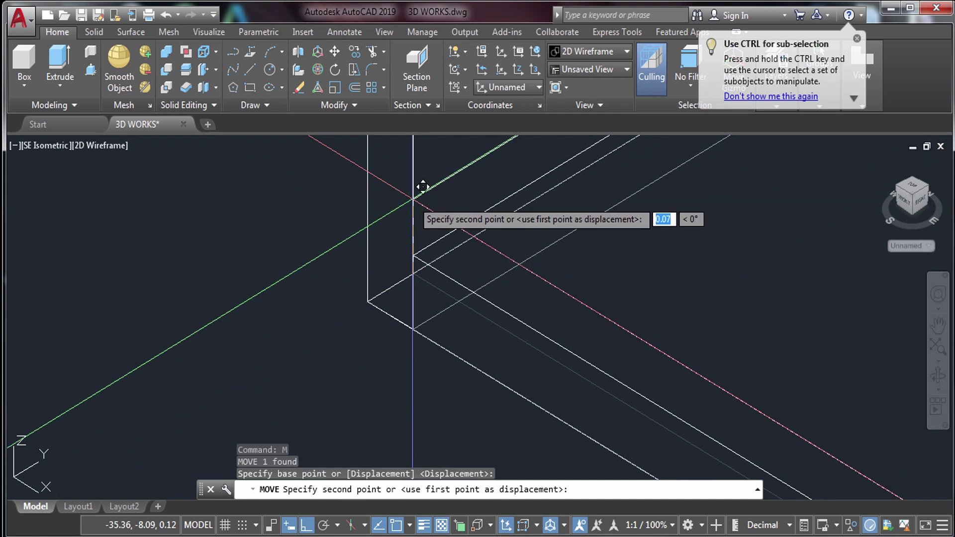
pyautogui.click(412, 219)
pyautogui.press('Escape')
# Erase the leftover 2D outlines beneath the narrower door
pyautogui.scroll(-3, 437, 286)
pyautogui.scroll(4, 456, 280)
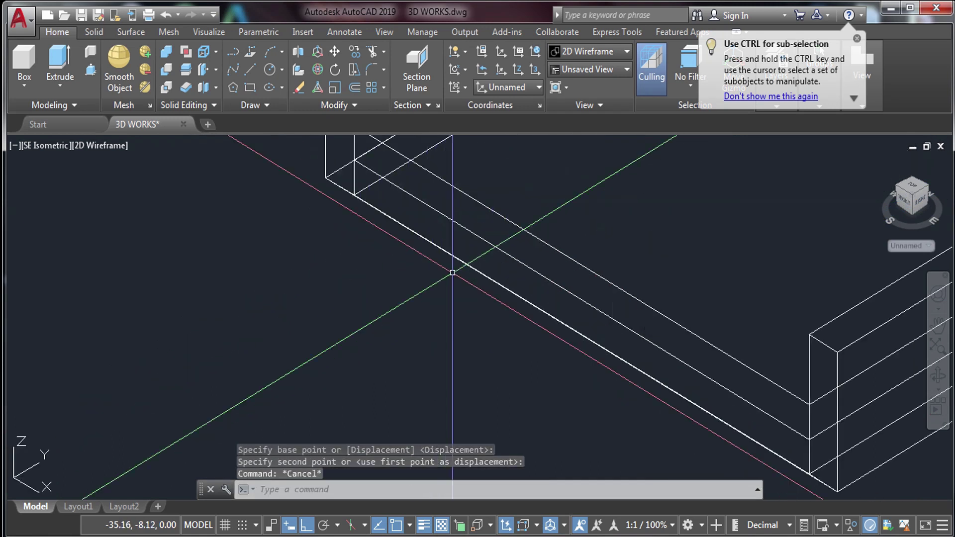
pyautogui.click(468, 249)
pyautogui.click(409, 285)
pyautogui.scroll(-4, 419, 288)
pyautogui.write('e')
pyautogui.press('Return')
# Stand both doors upright by rotating them 90 degrees in 3D about an axis along the wider frame's bottom end
pyautogui.scroll(-8, 454, 296)
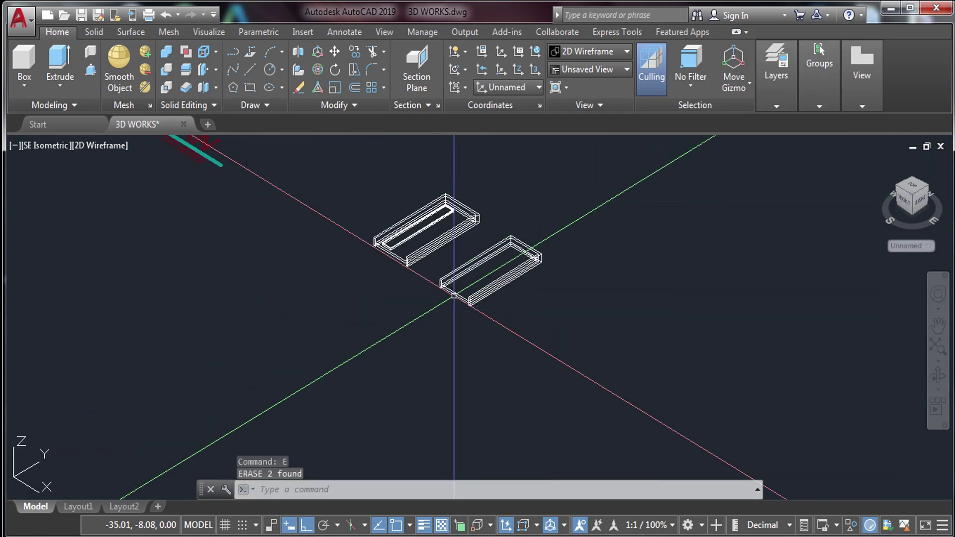
pyautogui.click(539, 229)
pyautogui.click(373, 299)
pyautogui.write('RO')
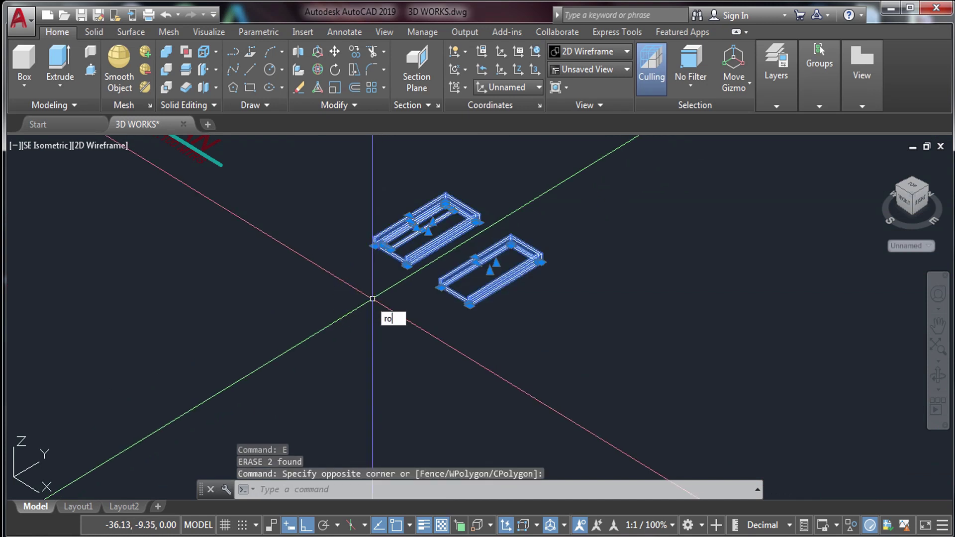
pyautogui.click(406, 345)
pyautogui.scroll(8, 403, 277)
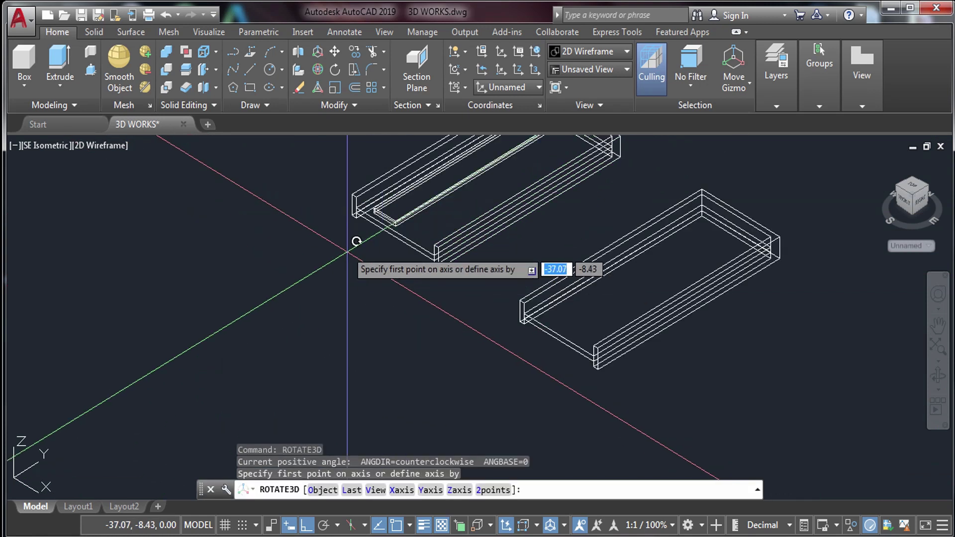
pyautogui.scroll(-2, 380, 149)
pyautogui.click(387, 163)
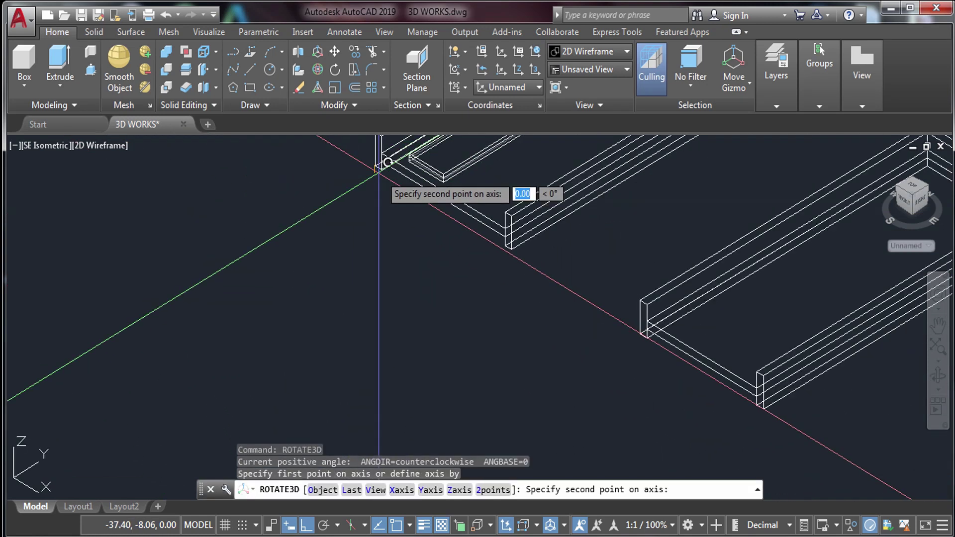
pyautogui.scroll(4, 522, 219)
pyautogui.moveTo(379, 170); pyautogui.dragTo(478, 278, button='middle')
pyautogui.click(539, 211)
pyautogui.write('90')
pyautogui.press('Return')
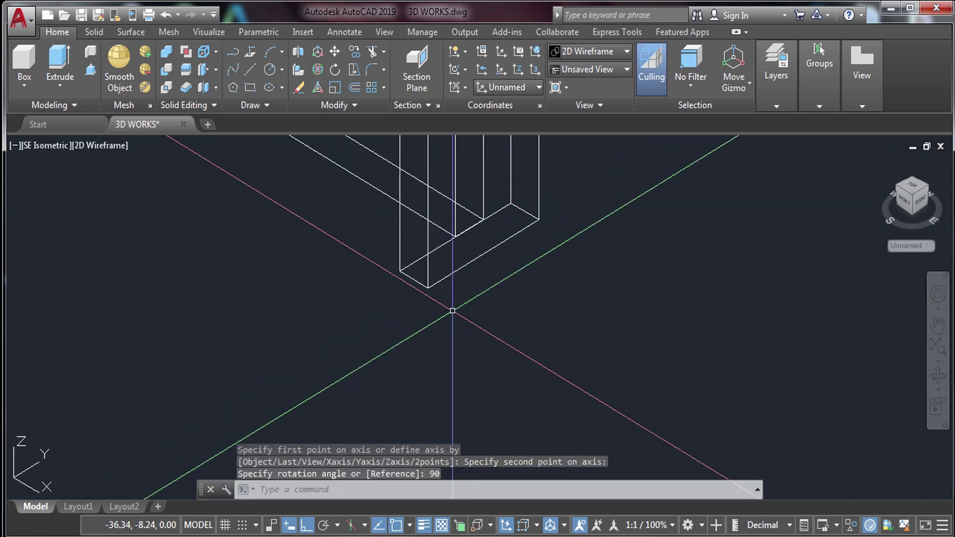
# Rotate the wider door a quarter turn in plan about the bottom corner of its frame
pyautogui.scroll(-5, 452, 310)
pyautogui.scroll(3, 440, 239)
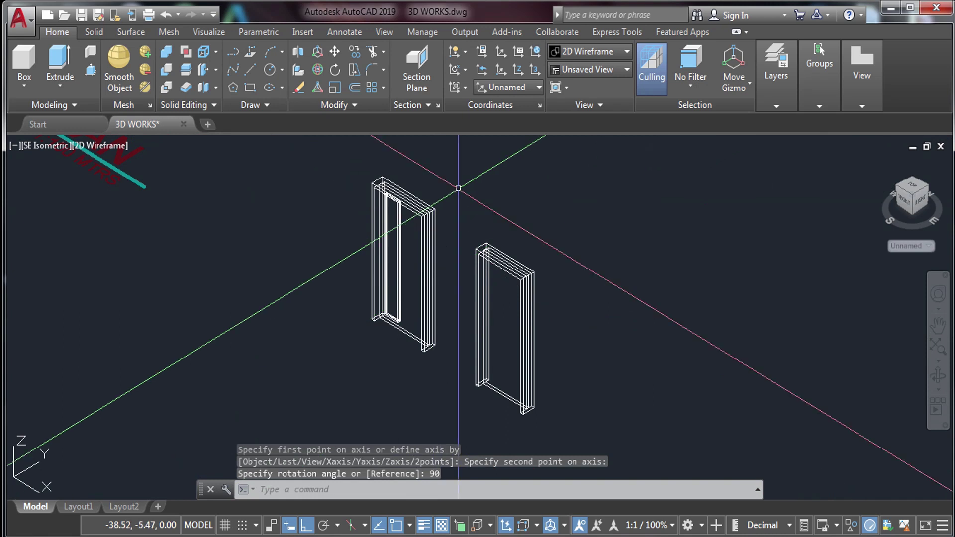
pyautogui.click(458, 181)
pyautogui.click(321, 368)
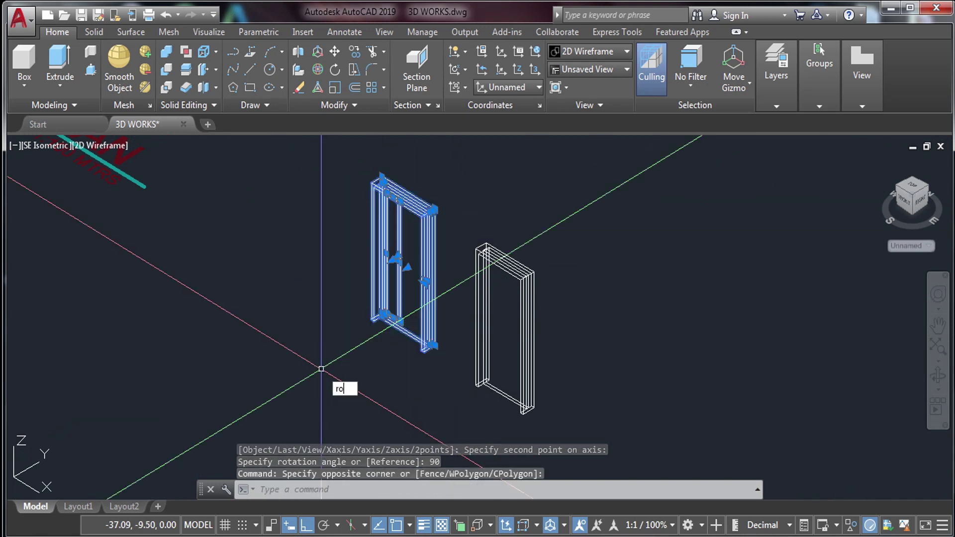
pyautogui.write('ro')
pyautogui.press('Return')
pyautogui.scroll(4, 483, 348)
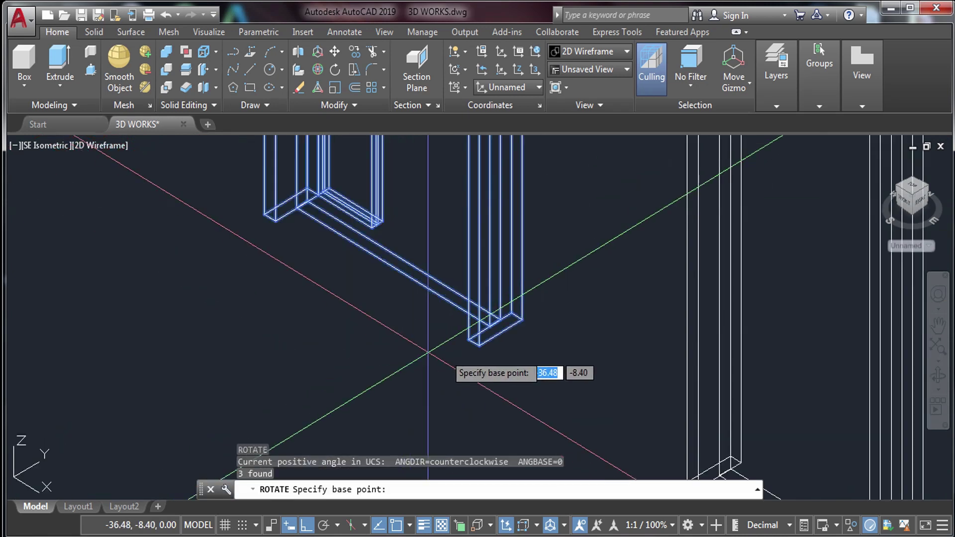
pyautogui.click(480, 345)
pyautogui.scroll(-3, 585, 305)
pyautogui.click(583, 308)
# Move the wider door into the front entrance opening of the house, using the midpoint of its frame's bottom edge as base point
pyautogui.scroll(3, 576, 310)
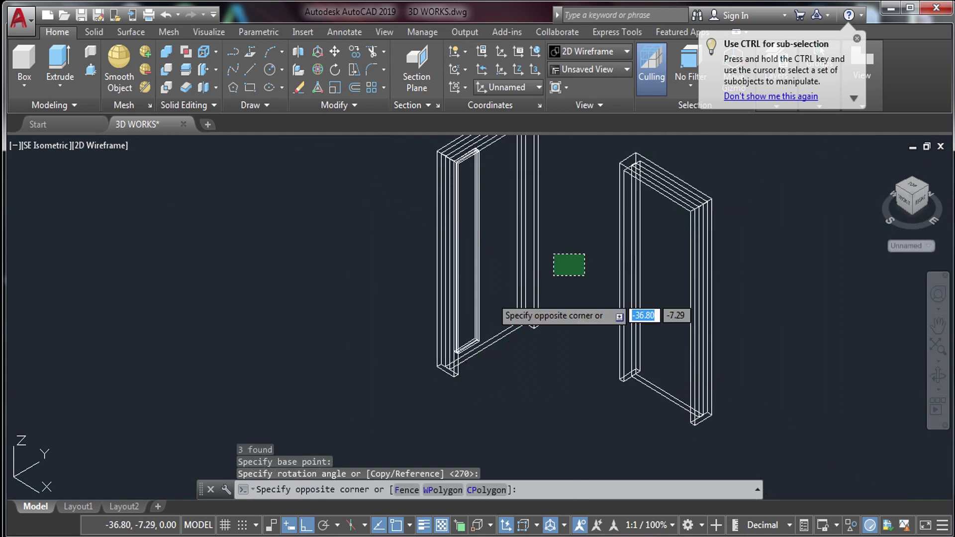
pyautogui.click(378, 371)
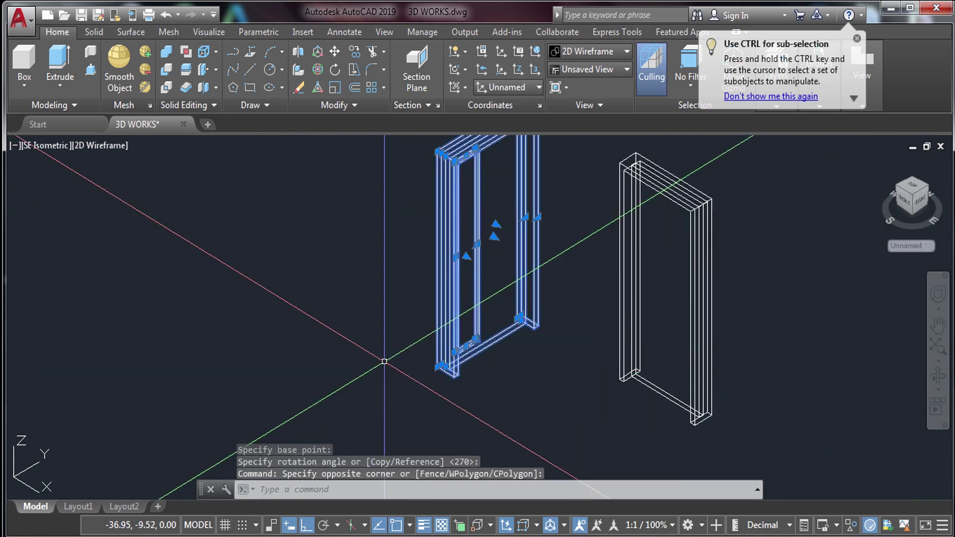
pyautogui.write('m')
pyautogui.press('Return')
pyautogui.scroll(5, 455, 348)
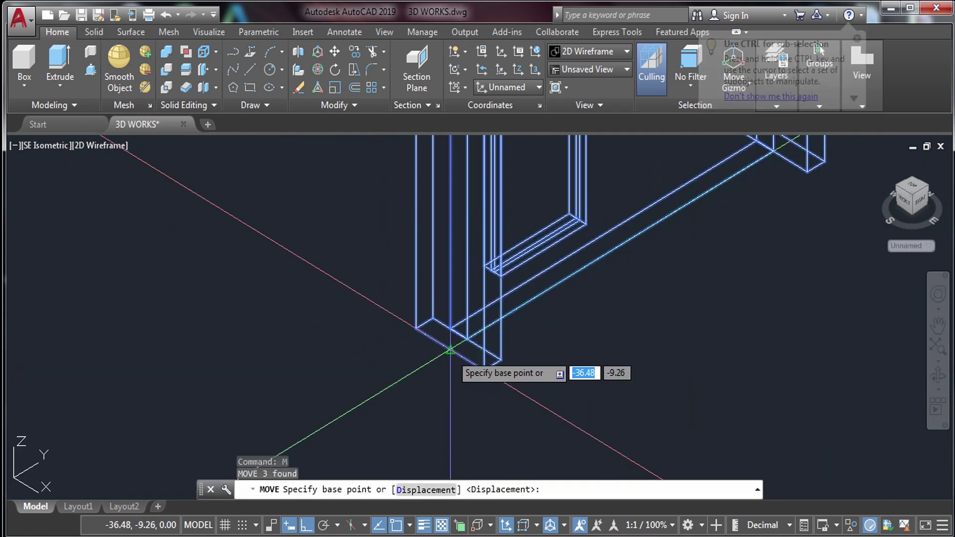
pyautogui.click(452, 350)
pyautogui.scroll(-5, 452, 350)
pyautogui.moveTo(456, 326); pyautogui.dragTo(541, 498, button='middle')
pyautogui.moveTo(522, 206); pyautogui.dragTo(551, 405, button='middle')
pyautogui.moveTo(566, 237); pyautogui.dragTo(454, 316, button='middle')
pyautogui.scroll(4, 406, 306)
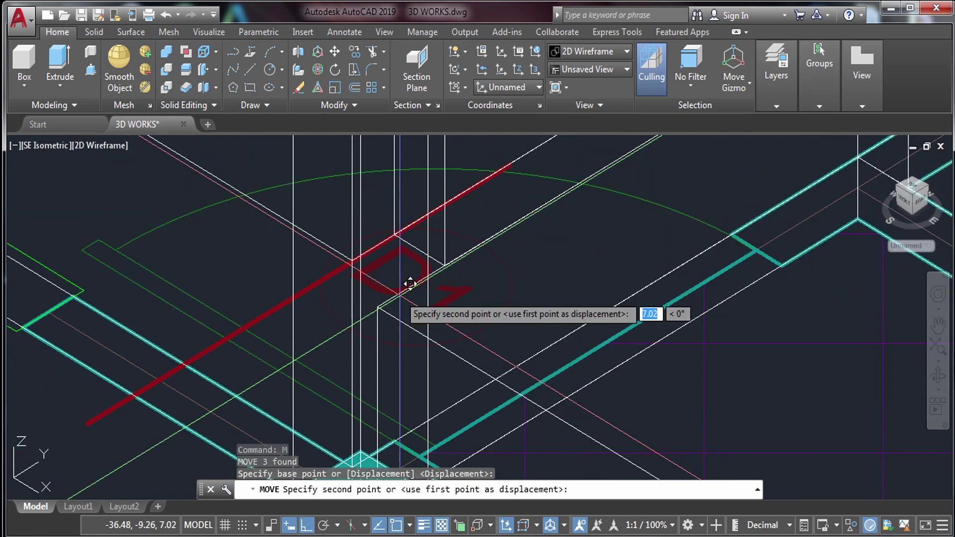
pyautogui.click(423, 240)
pyautogui.scroll(-6, 423, 240)
pyautogui.press('Escape')
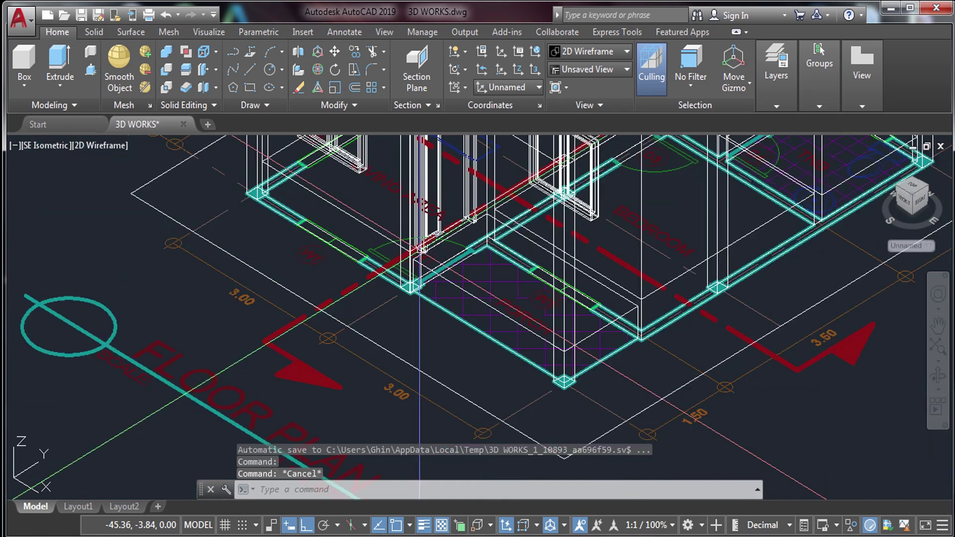
# Move the narrower door into the rear wall opening at D2, using the midpoint of its frame's bottom edge as base point
pyautogui.scroll(-2, 466, 234)
pyautogui.click(566, 477)
pyautogui.click(505, 371)
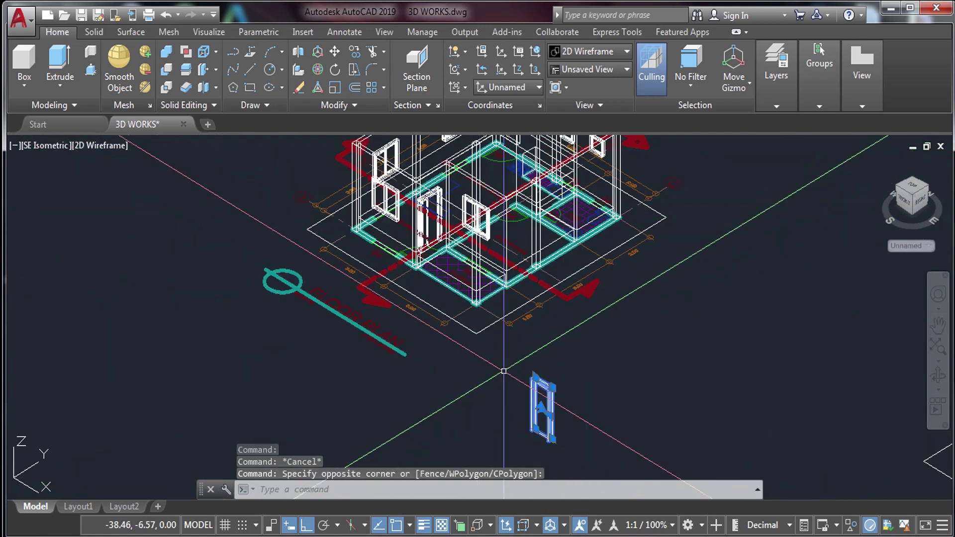
pyautogui.write('m')
pyautogui.press('Return')
pyautogui.scroll(5, 530, 368)
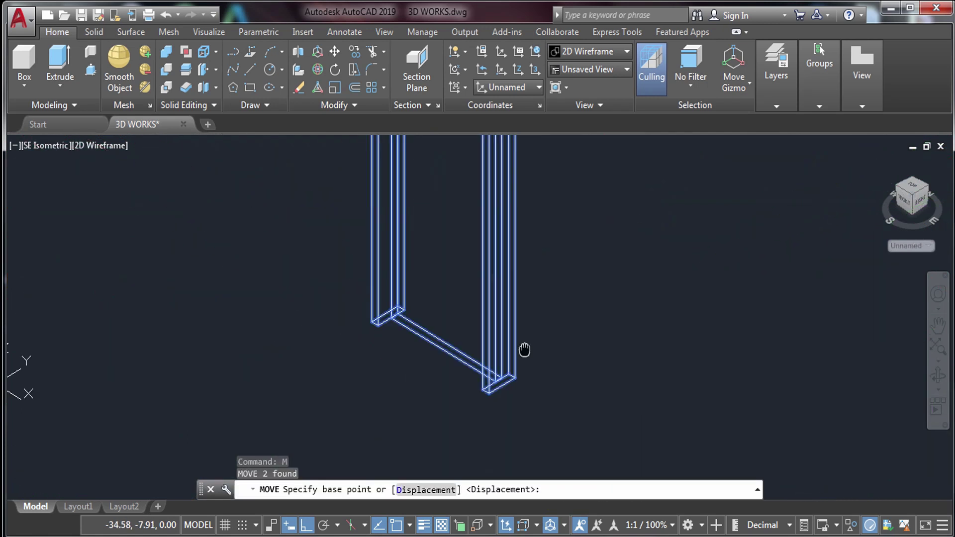
pyautogui.click(496, 365)
pyautogui.scroll(-5, 496, 361)
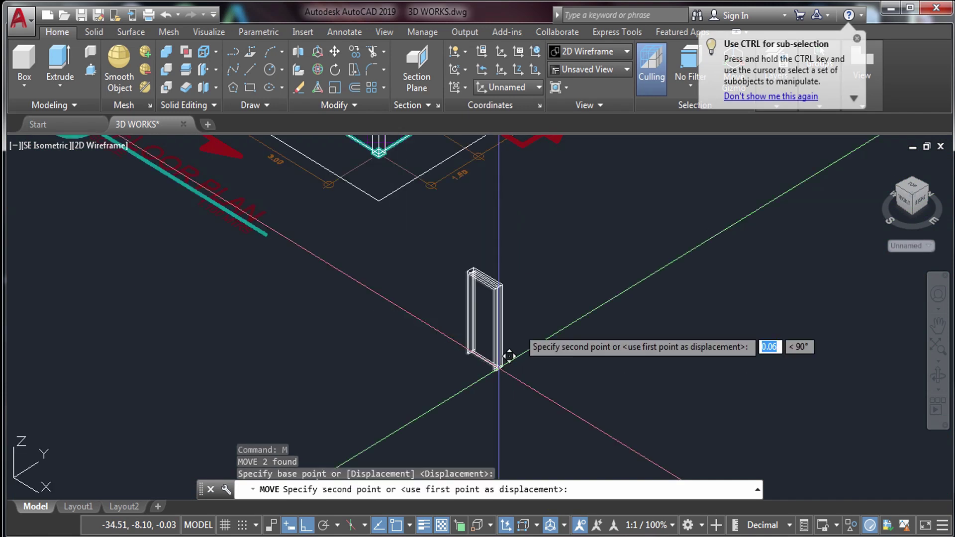
pyautogui.scroll(5, 501, 345)
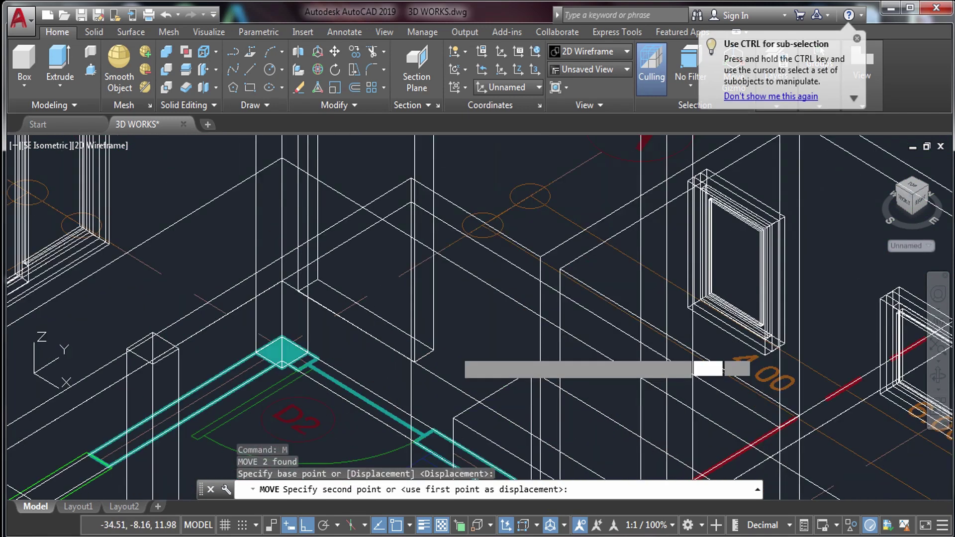
pyautogui.click(425, 357)
pyautogui.scroll(-5, 497, 258)
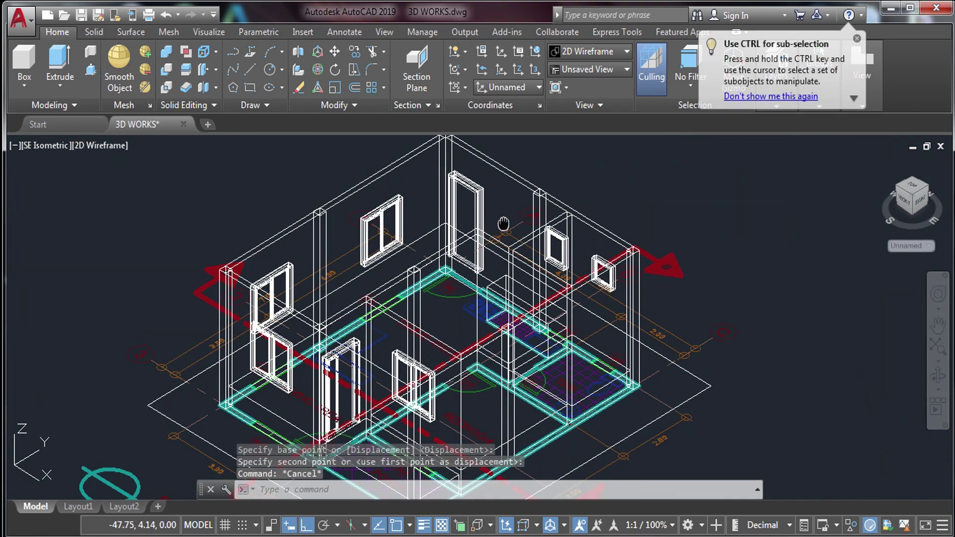
# Display the house model in the Conceptual visual style
pyautogui.click(102, 145)
pyautogui.click(102, 195)
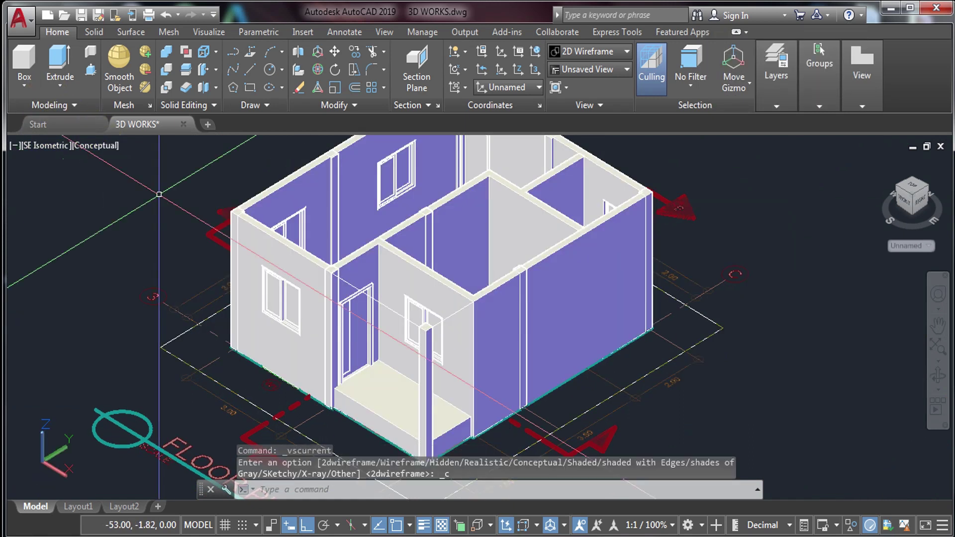
pyautogui.keyDown('shift'); pyautogui.moveTo(448, 305); pyautogui.dragTo(258, 364, button='middle'); pyautogui.keyUp('shift')
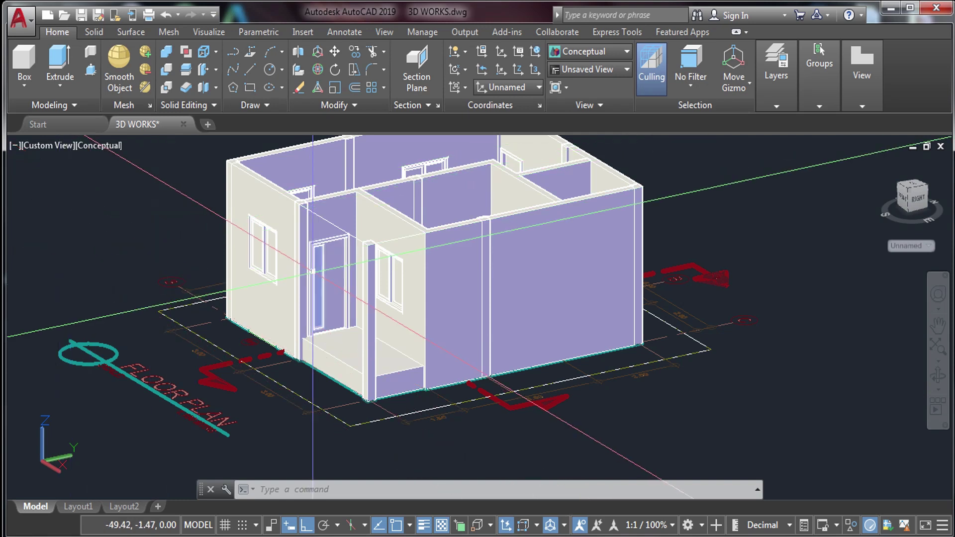
# End the object isolation to restore the hidden roof objects above the house
pyautogui.moveTo(312, 271)
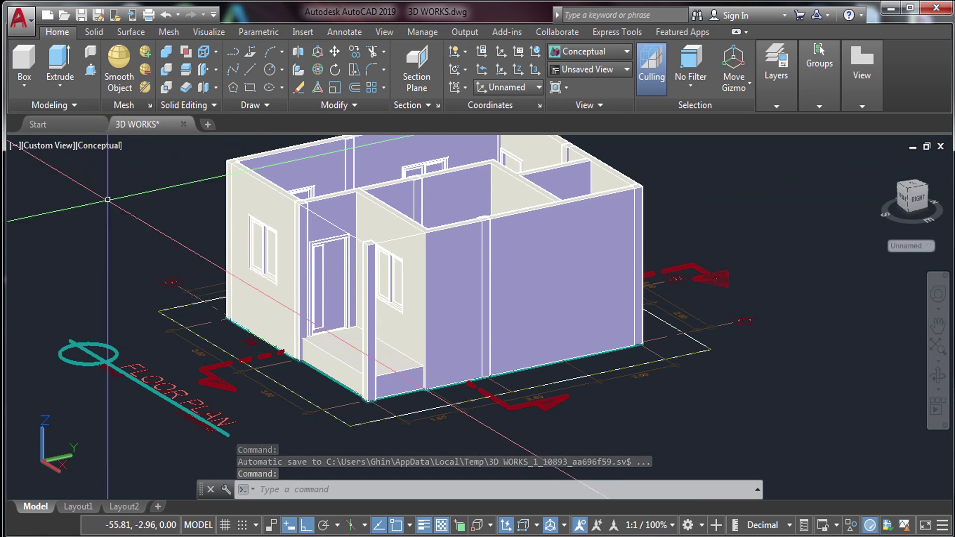
pyautogui.rightClick(107, 209)
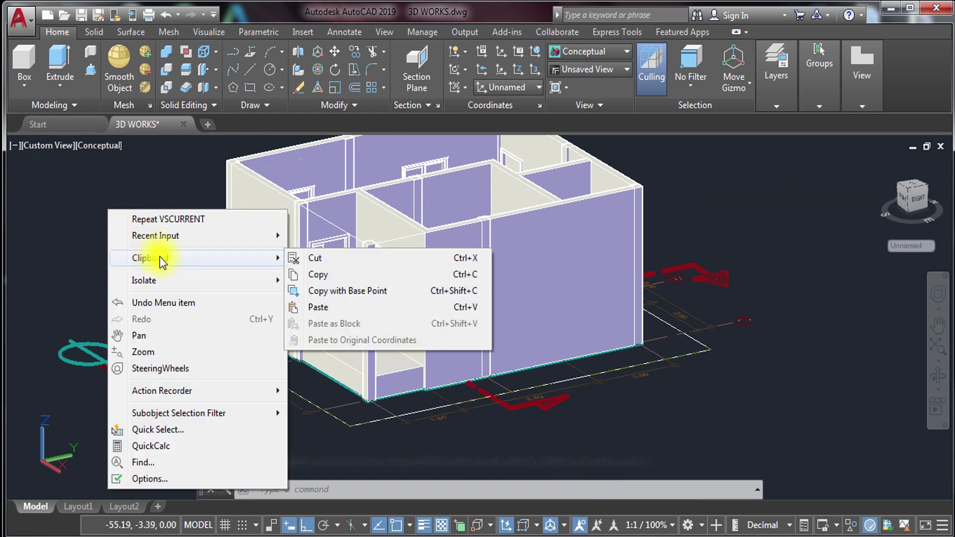
pyautogui.moveTo(164, 280)
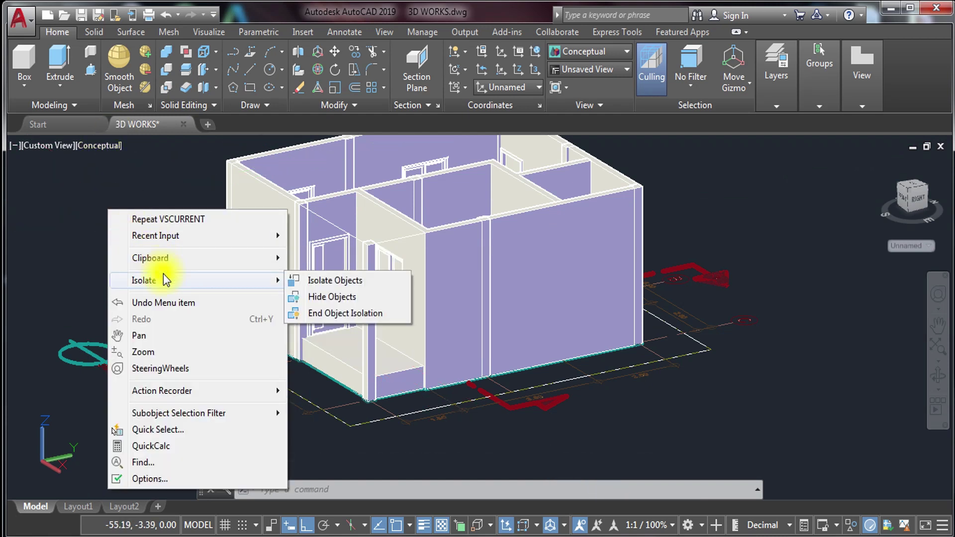
pyautogui.click(311, 314)
pyautogui.keyDown('shift'); pyautogui.moveTo(264, 386); pyautogui.dragTo(288, 386, button='middle'); pyautogui.keyUp('shift')
pyautogui.moveTo(324, 280); pyautogui.dragTo(321, 370, button='middle')
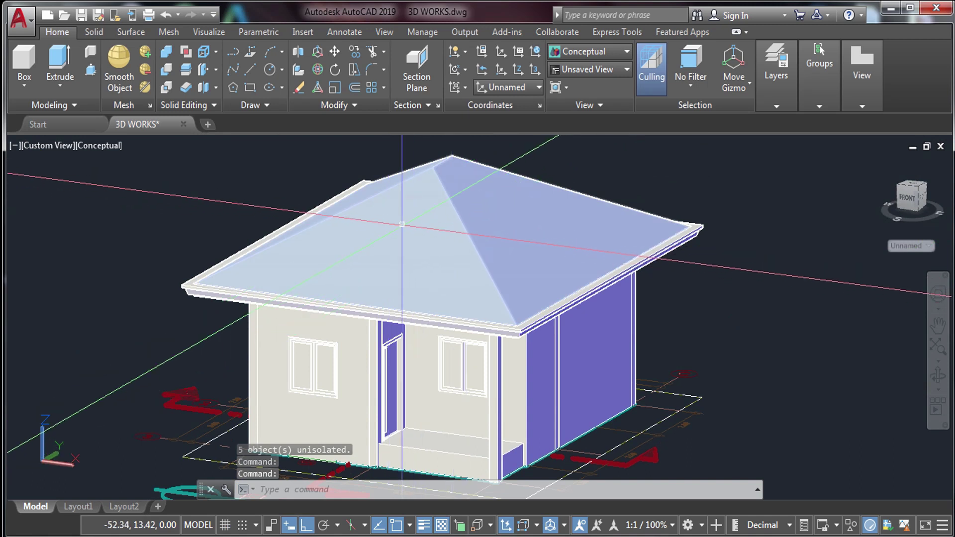
pyautogui.moveTo(441, 231)
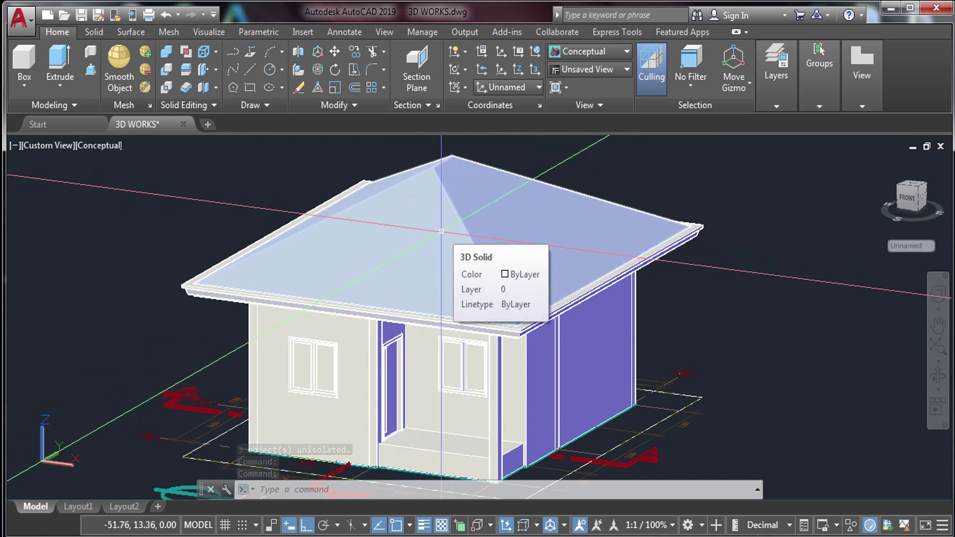